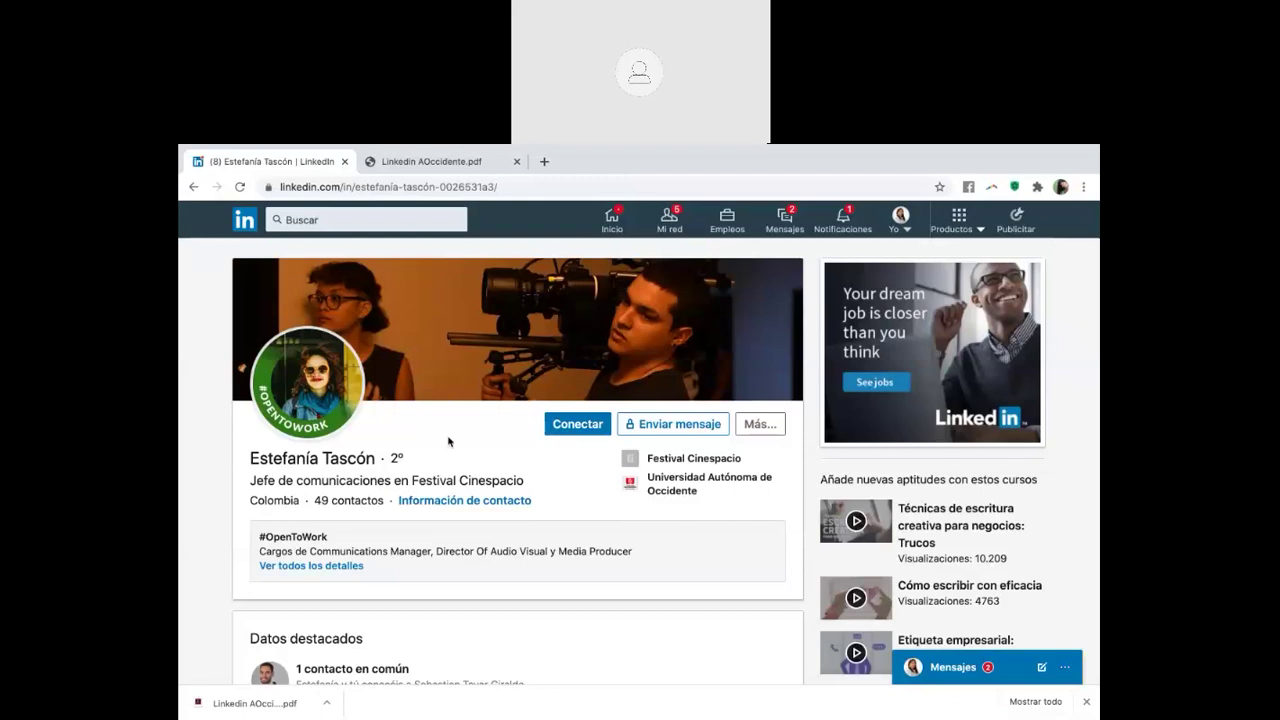
left_click(955, 665)
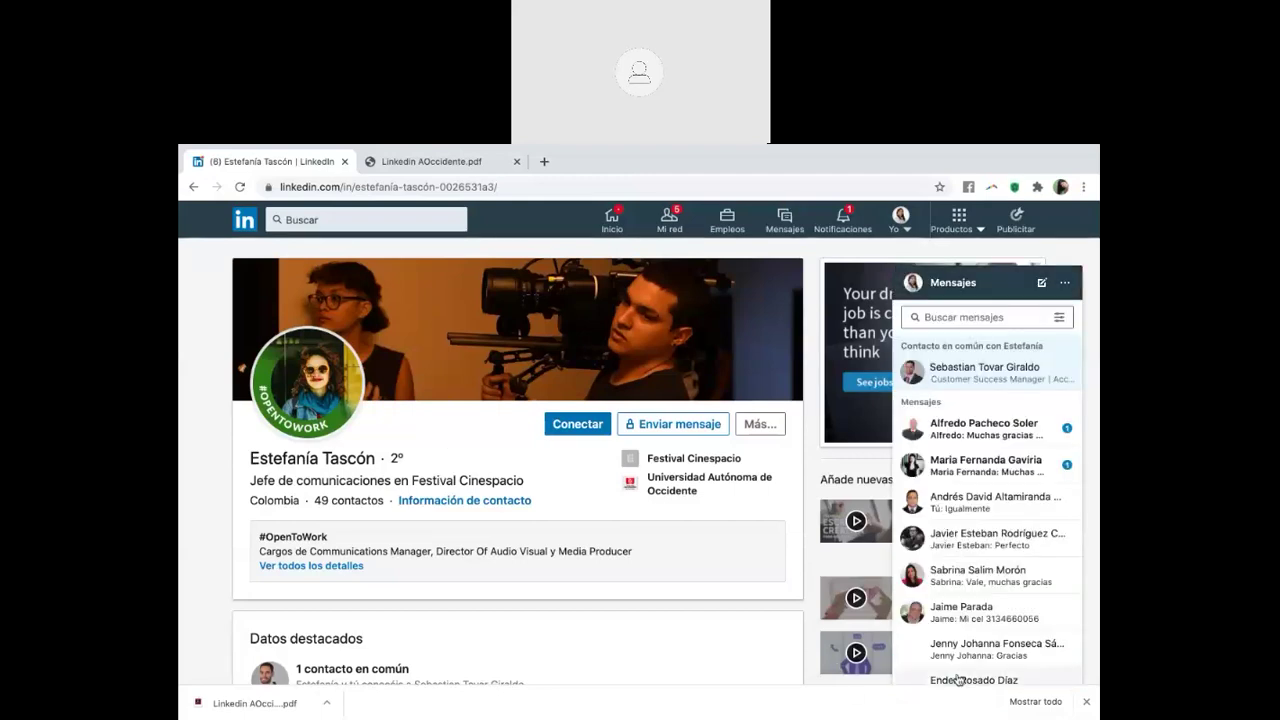
left_click(987, 282)
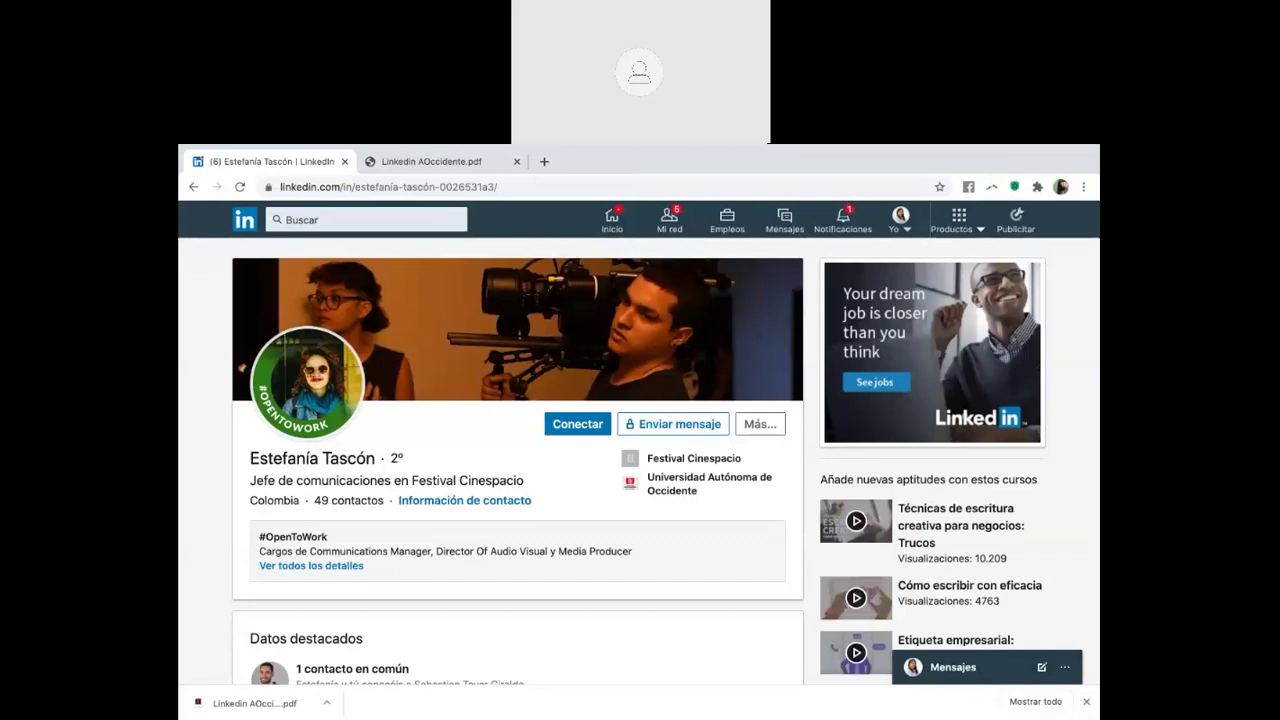
scroll(686, 522, "down", 1)
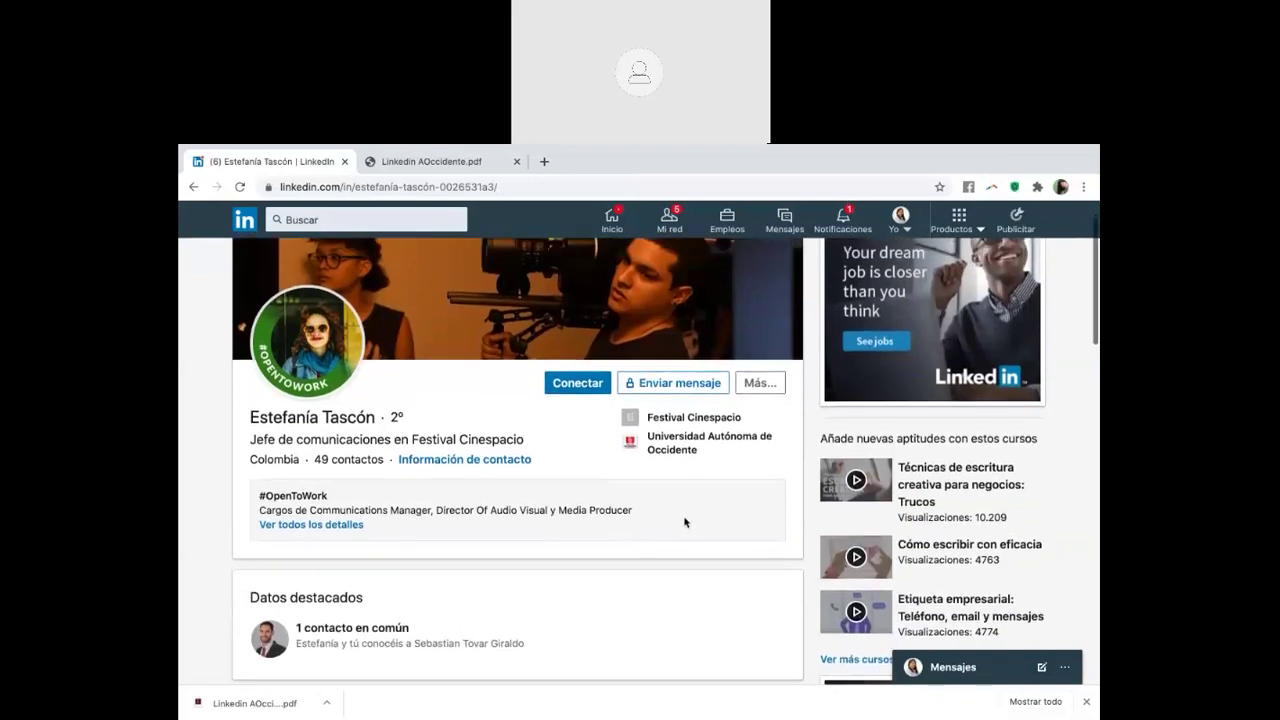
scroll(686, 522, "up", 1)
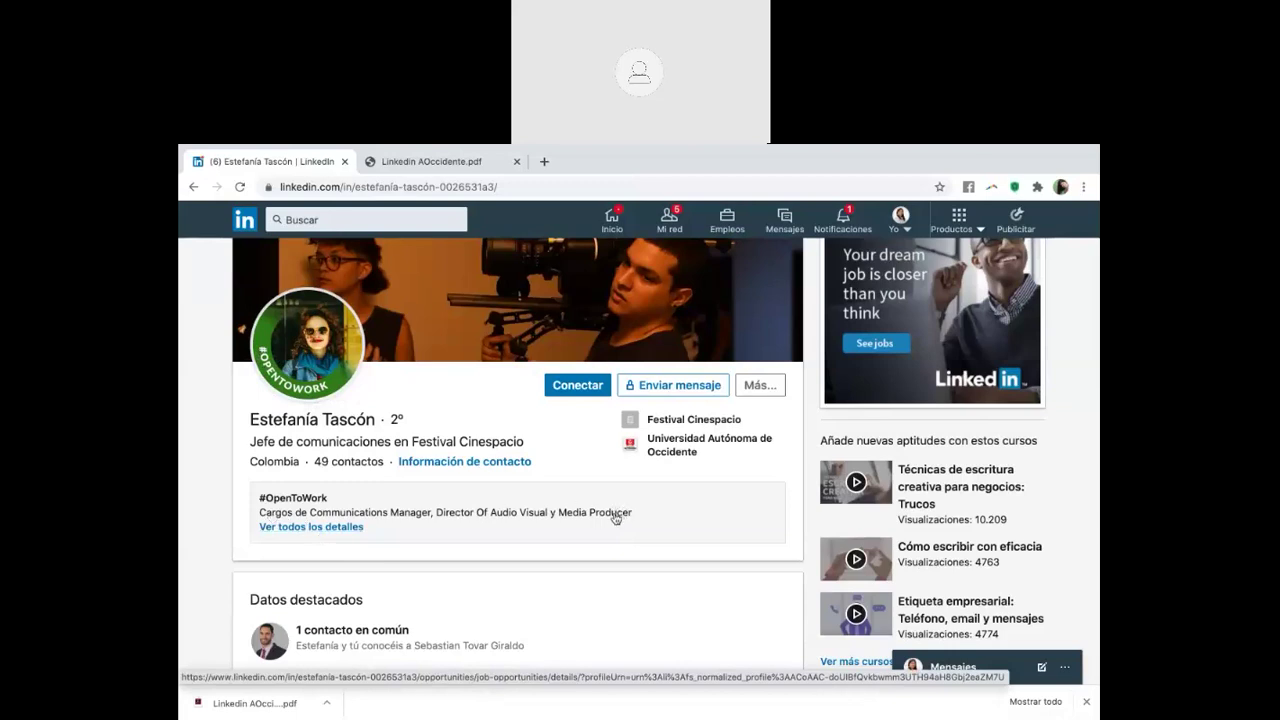
scroll(615, 518, "up", 1)
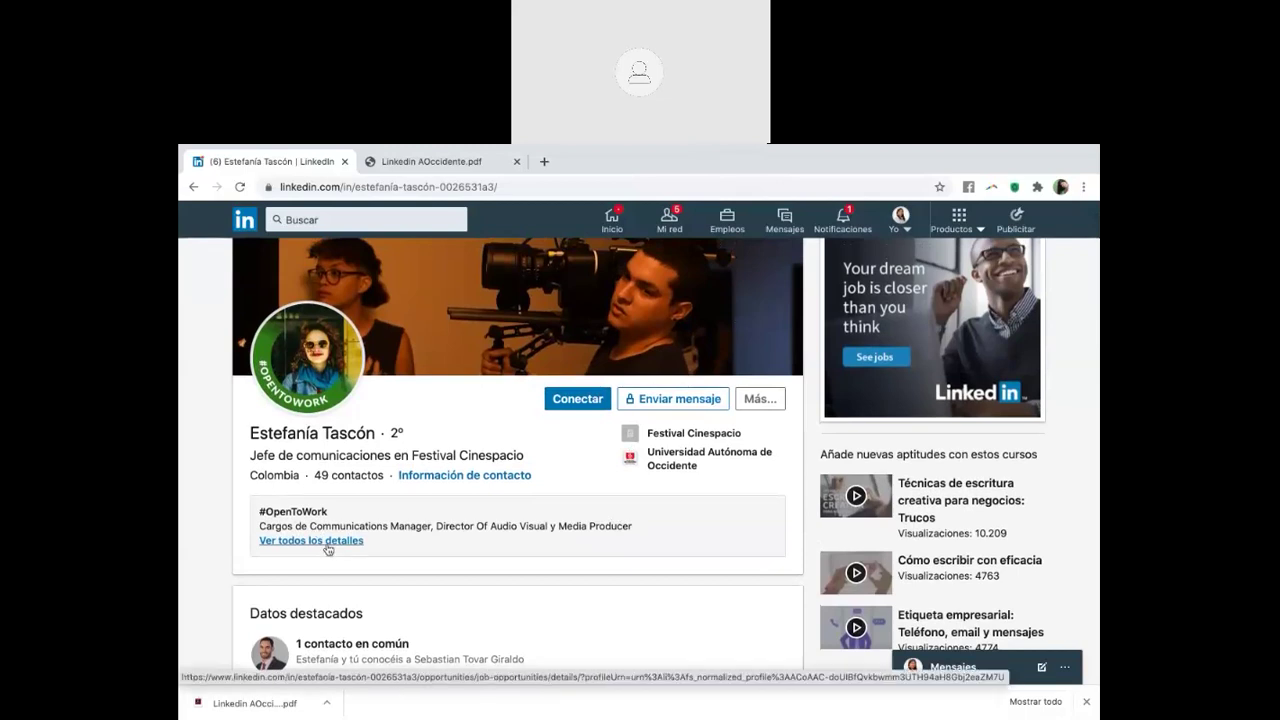
From the Yo menu, open your profile and click Comenzar on the job-seeker banner
left_click(904, 236)
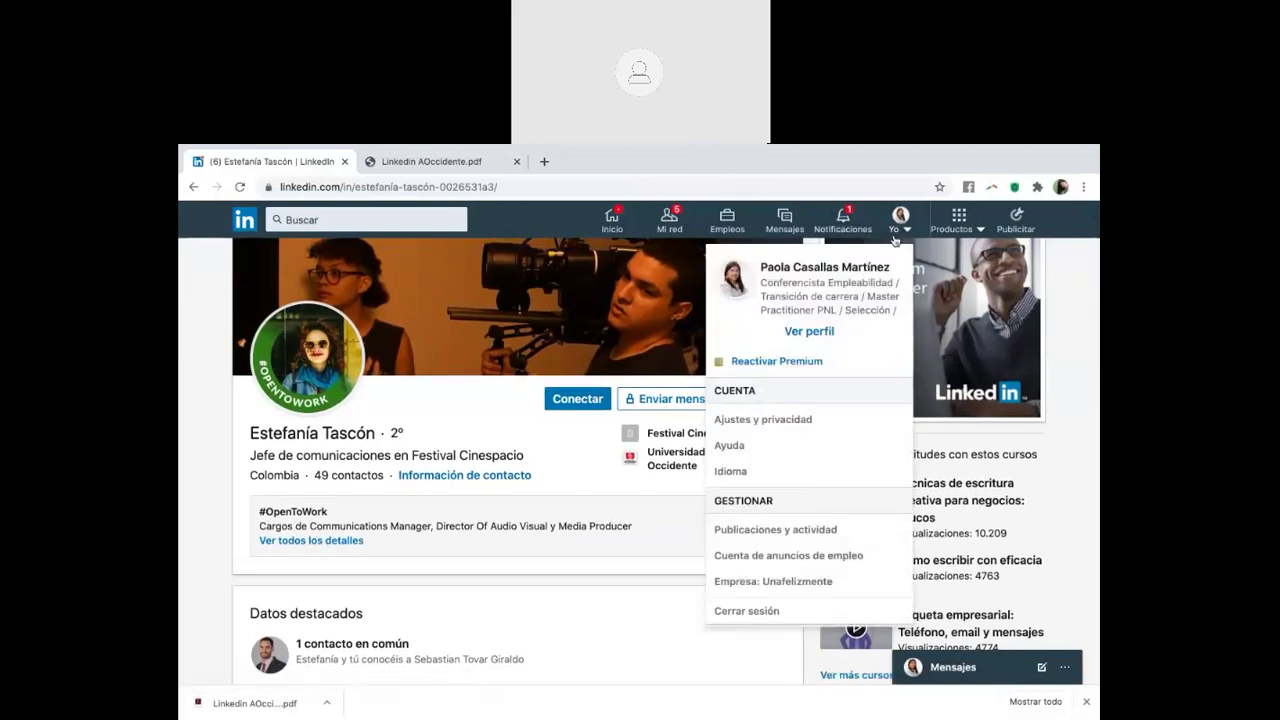
left_click(809, 331)
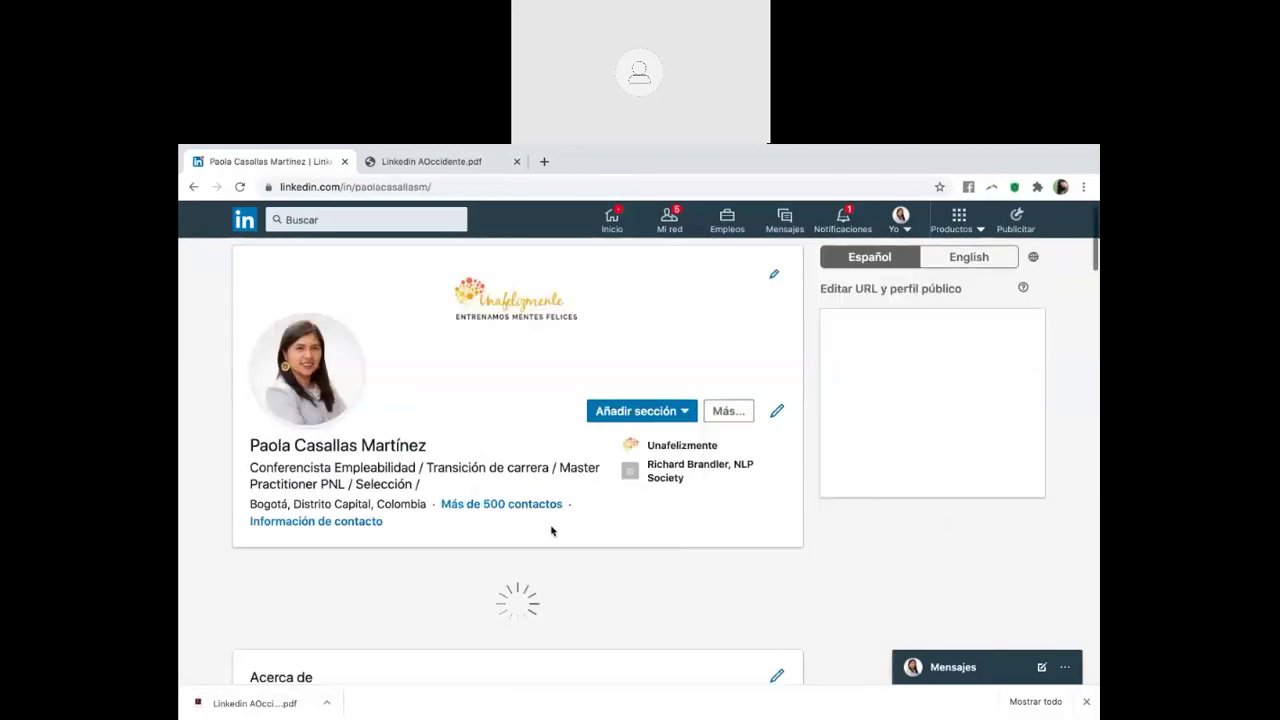
scroll(556, 529, "down", 1)
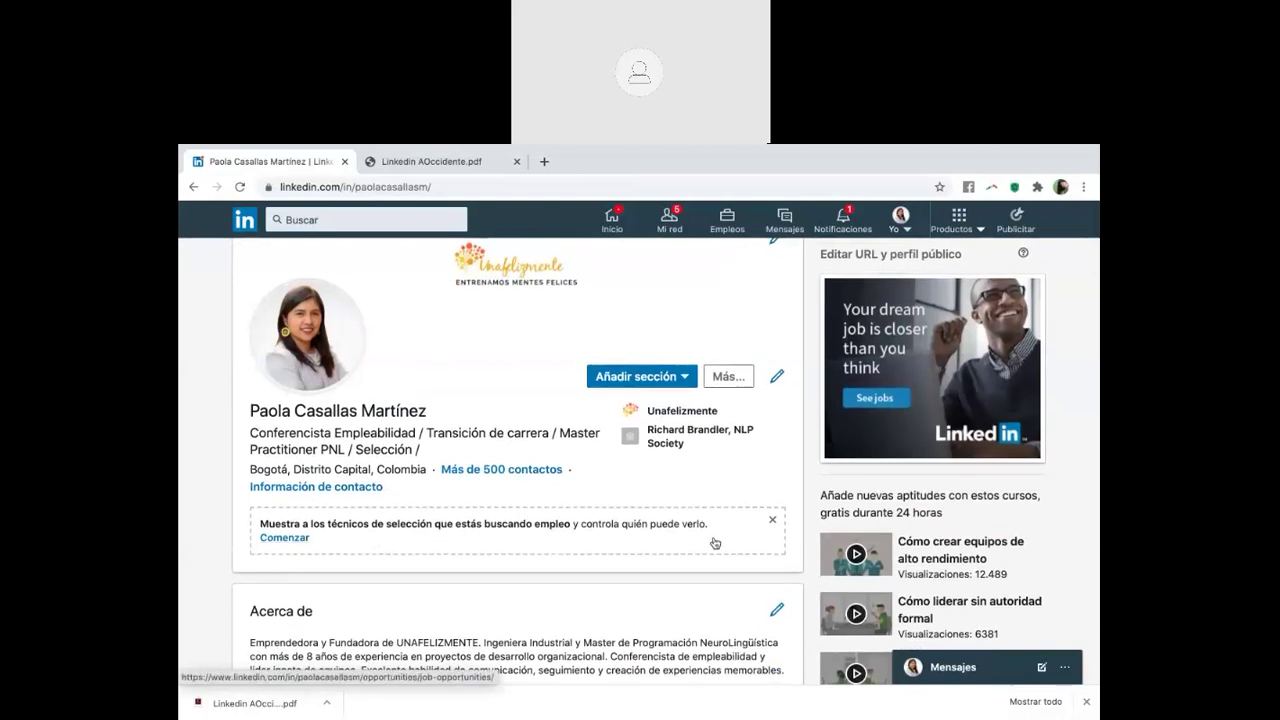
left_click(285, 538)
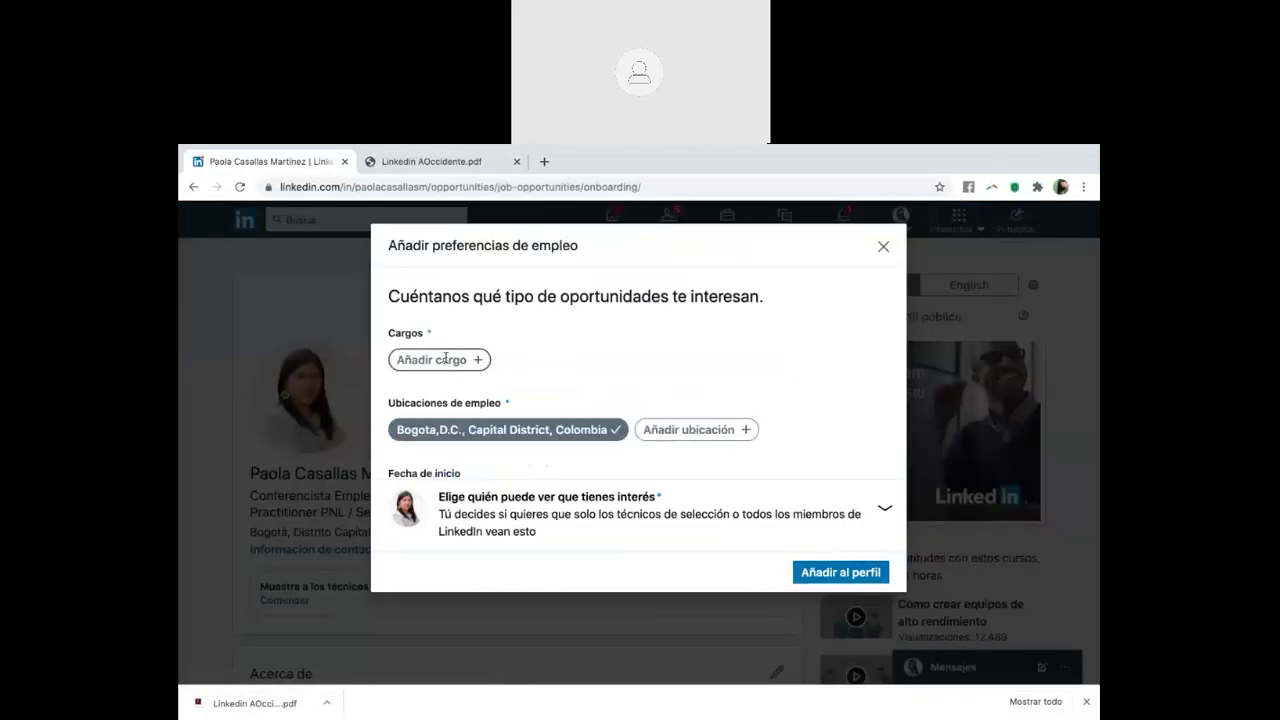
Add 'Consultor en recursos humanos' and 'Director de proyectos de recursos humanos' as desired job titles
left_click(445, 358)
type("recurso")
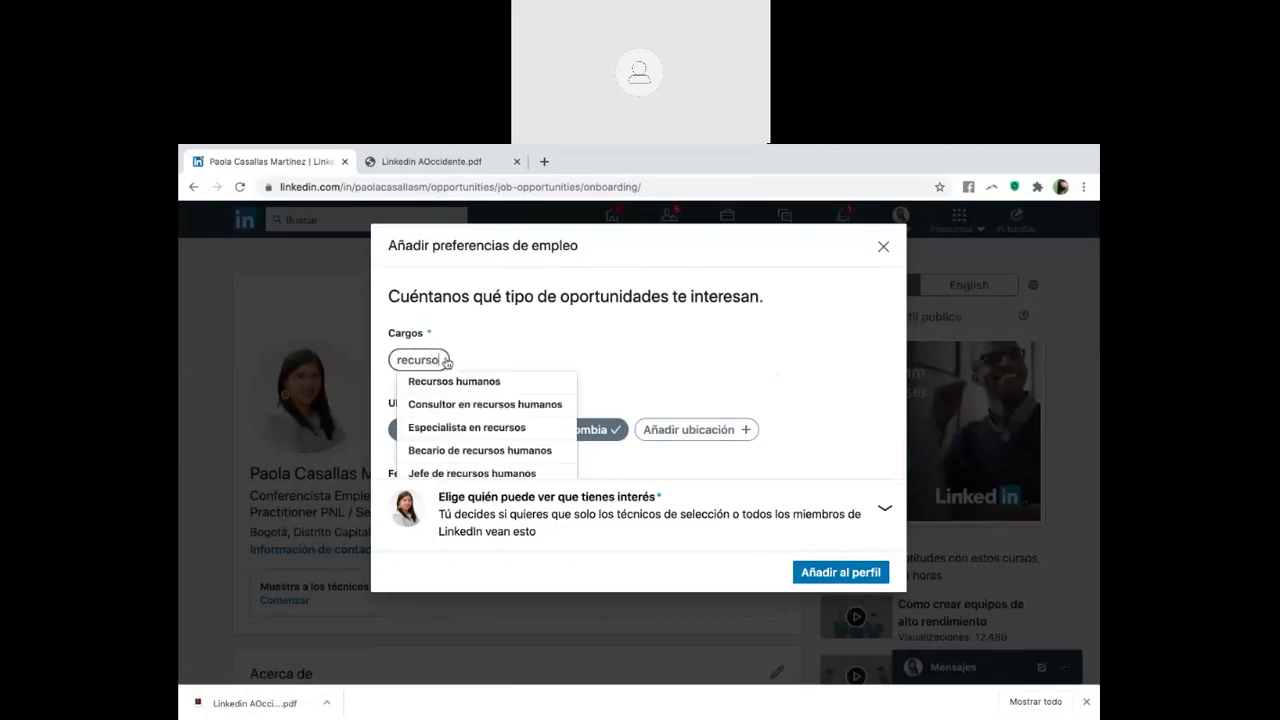
left_click(474, 404)
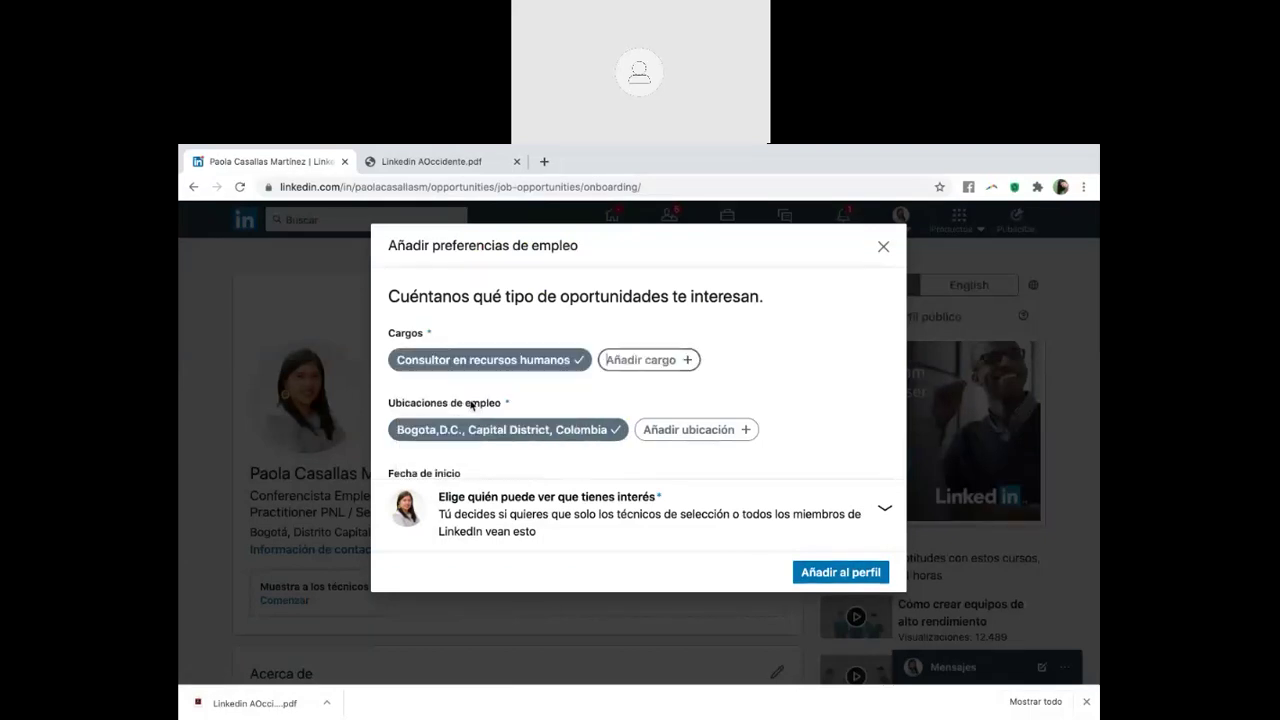
left_click(631, 358)
type("director de r")
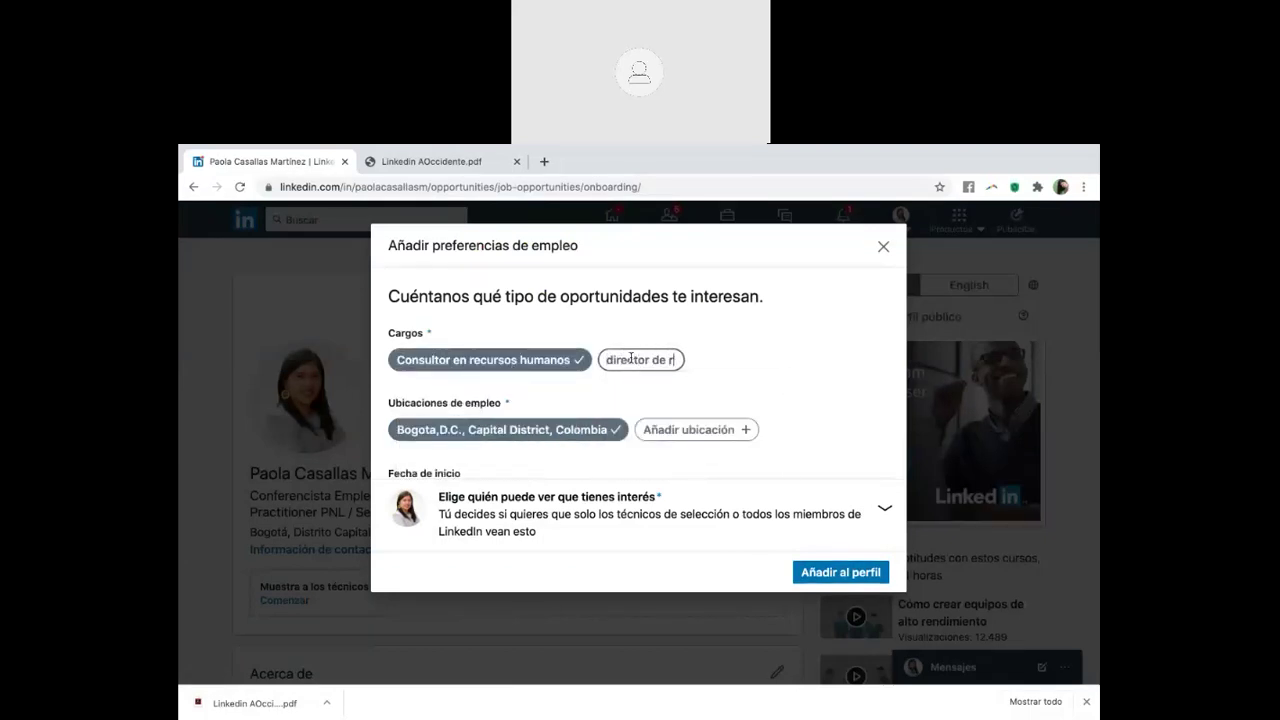
type("e")
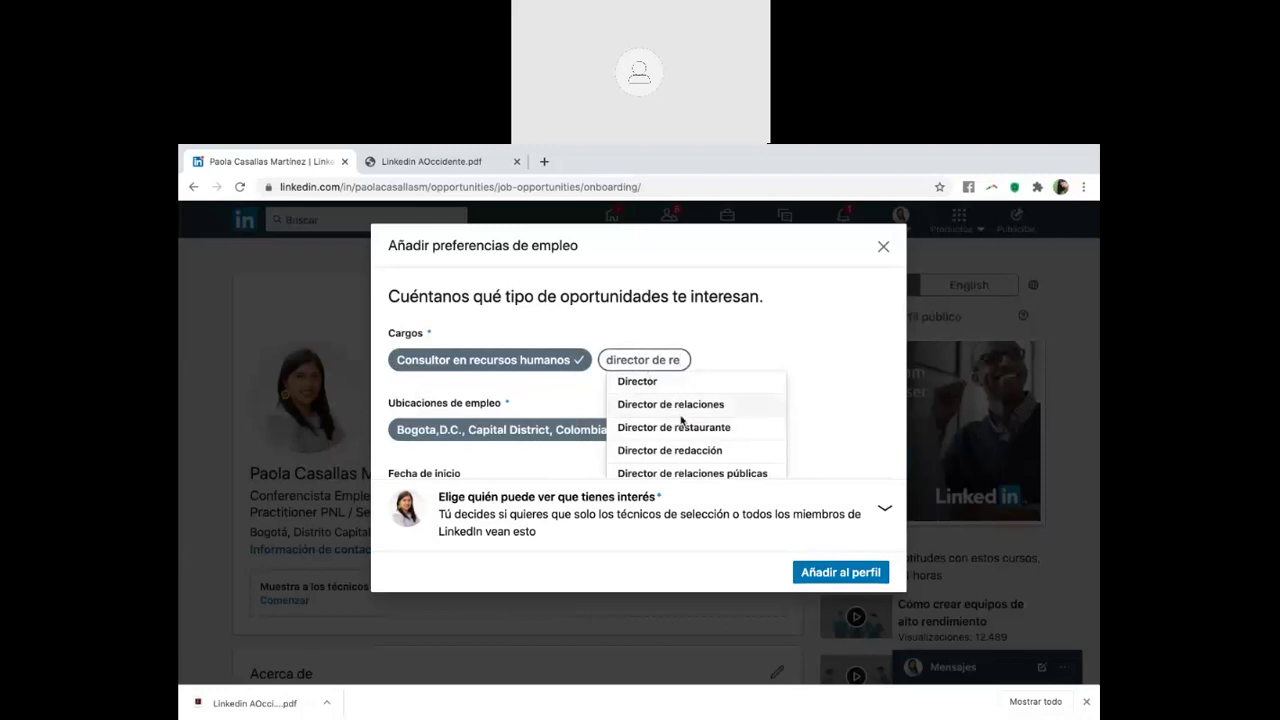
type("cursos")
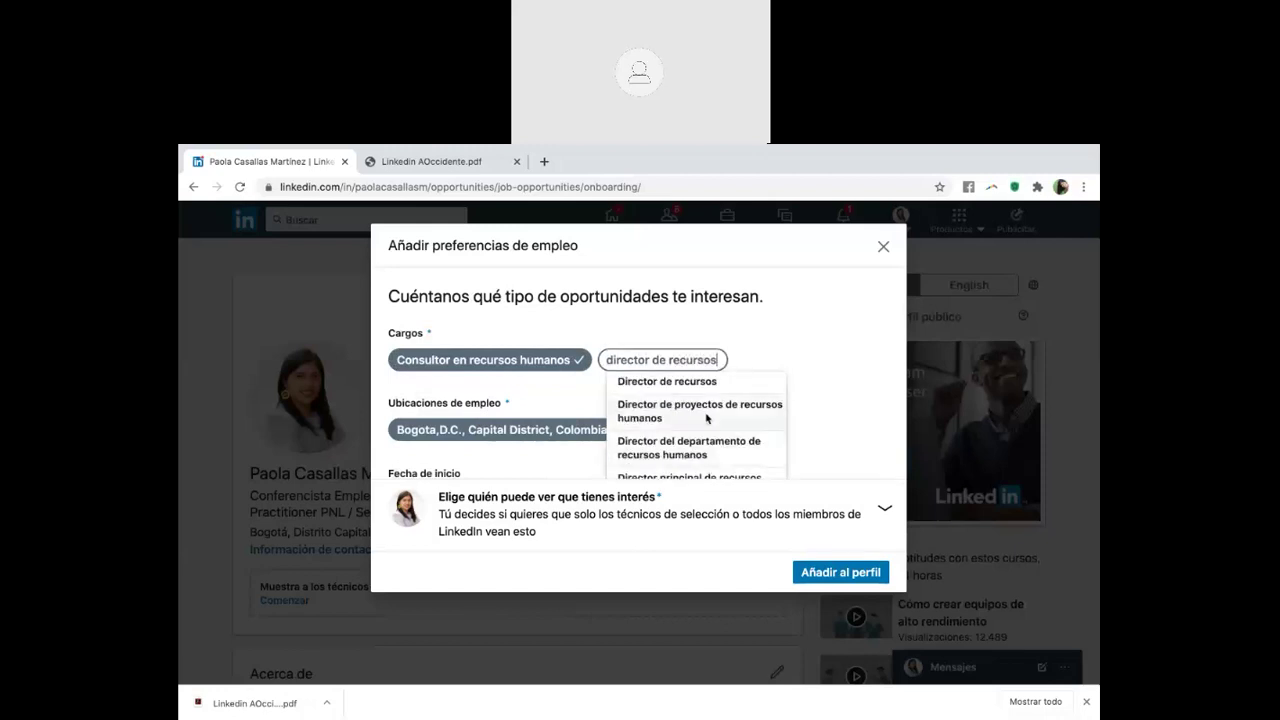
left_click(706, 418)
Add Valle del Cauca, Colombia as a job location
scroll(563, 432, "down", 1)
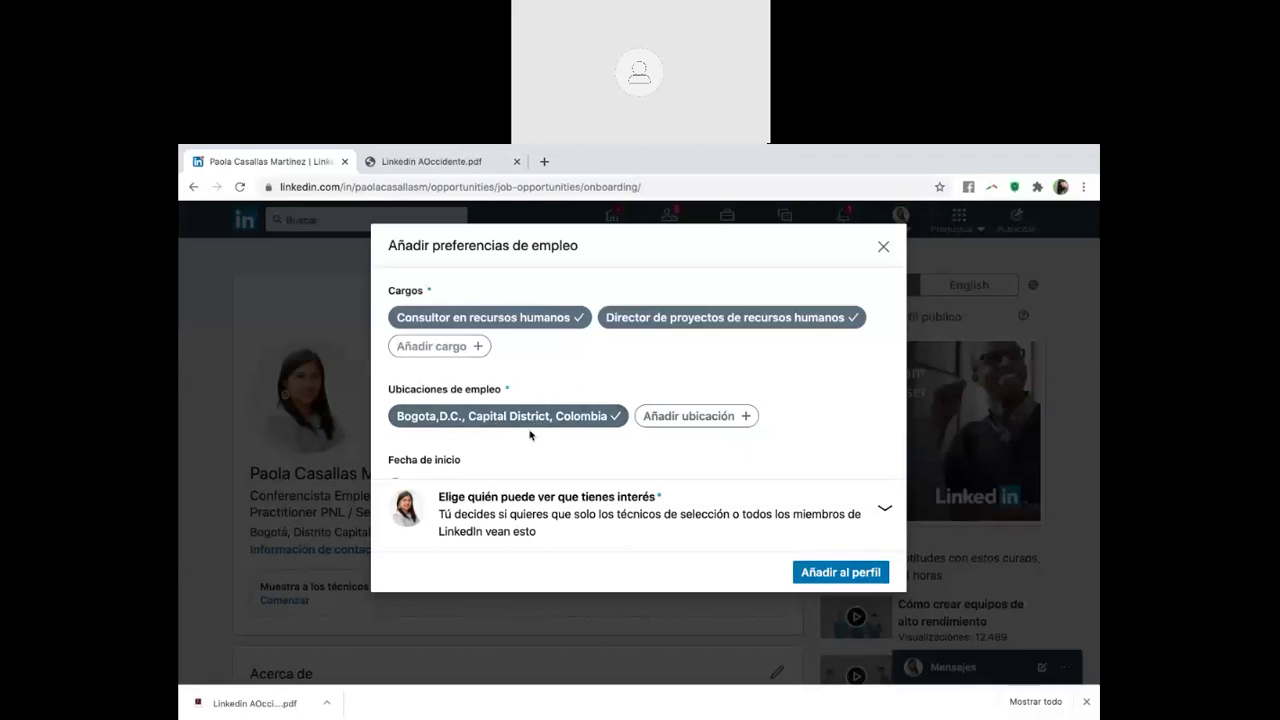
left_click(681, 419)
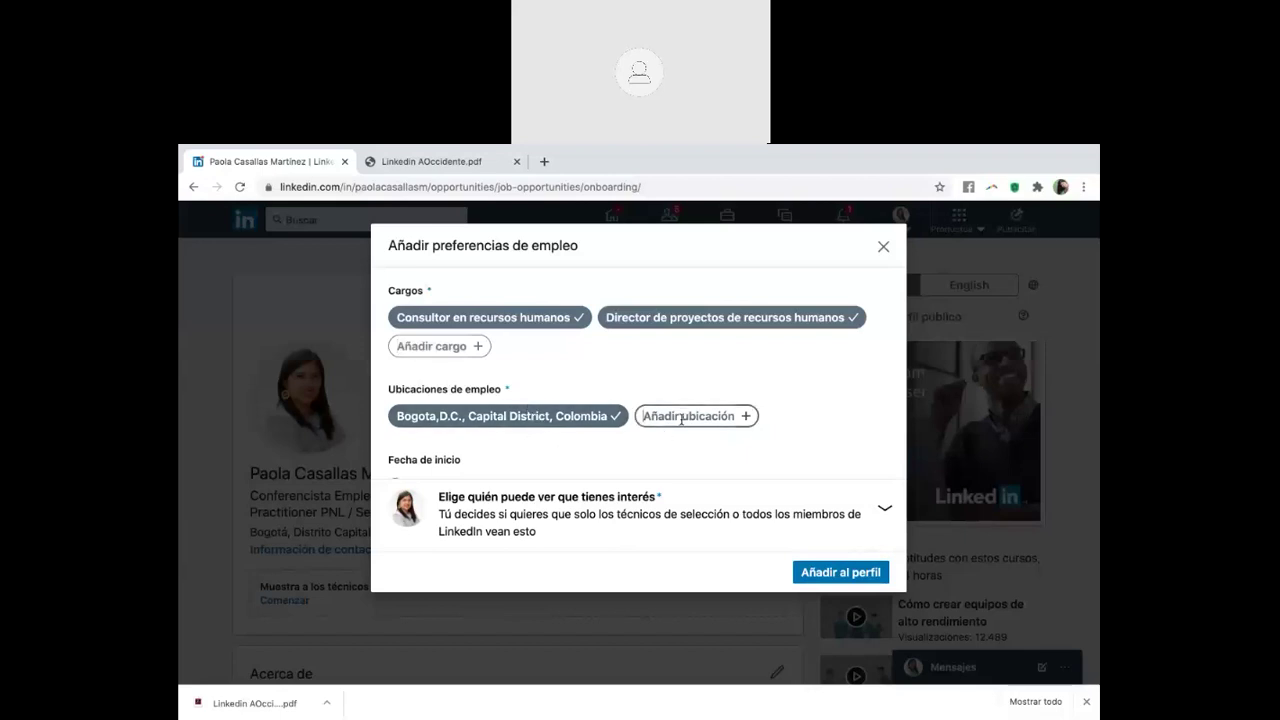
type("cali")
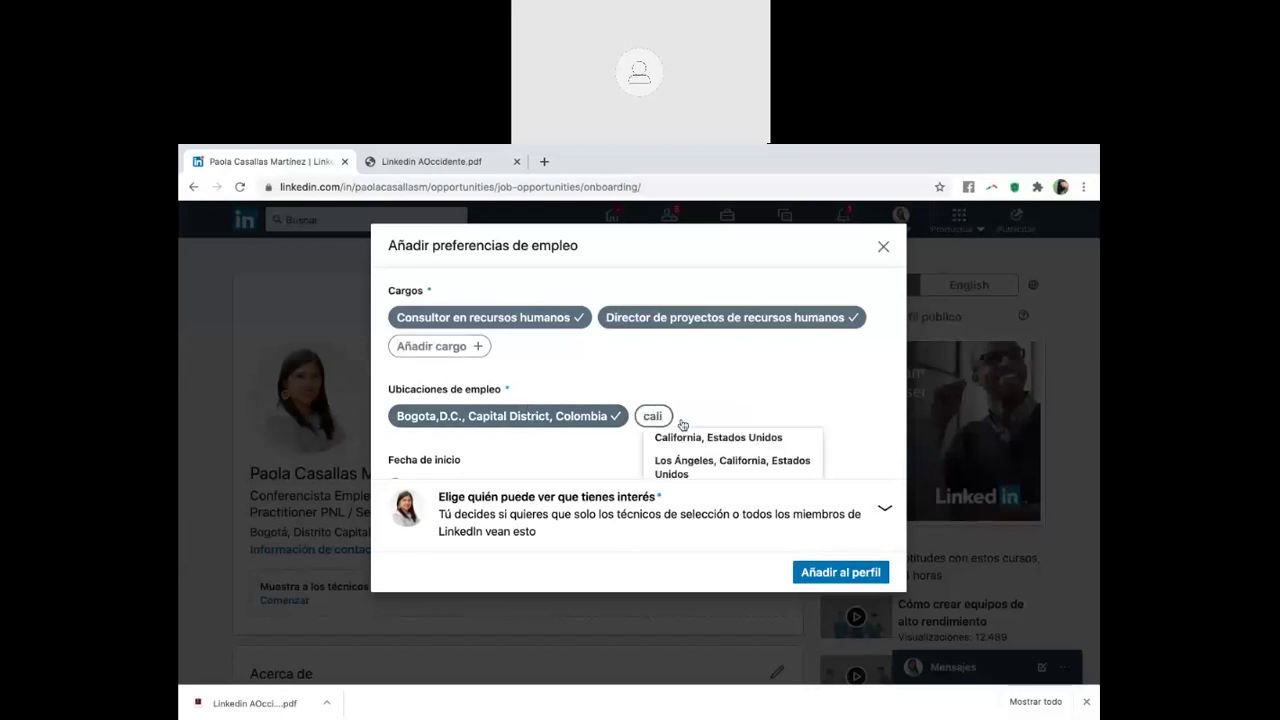
key("BackSpace")
key("BackSpace")
key("BackSpace")
type("valle del")
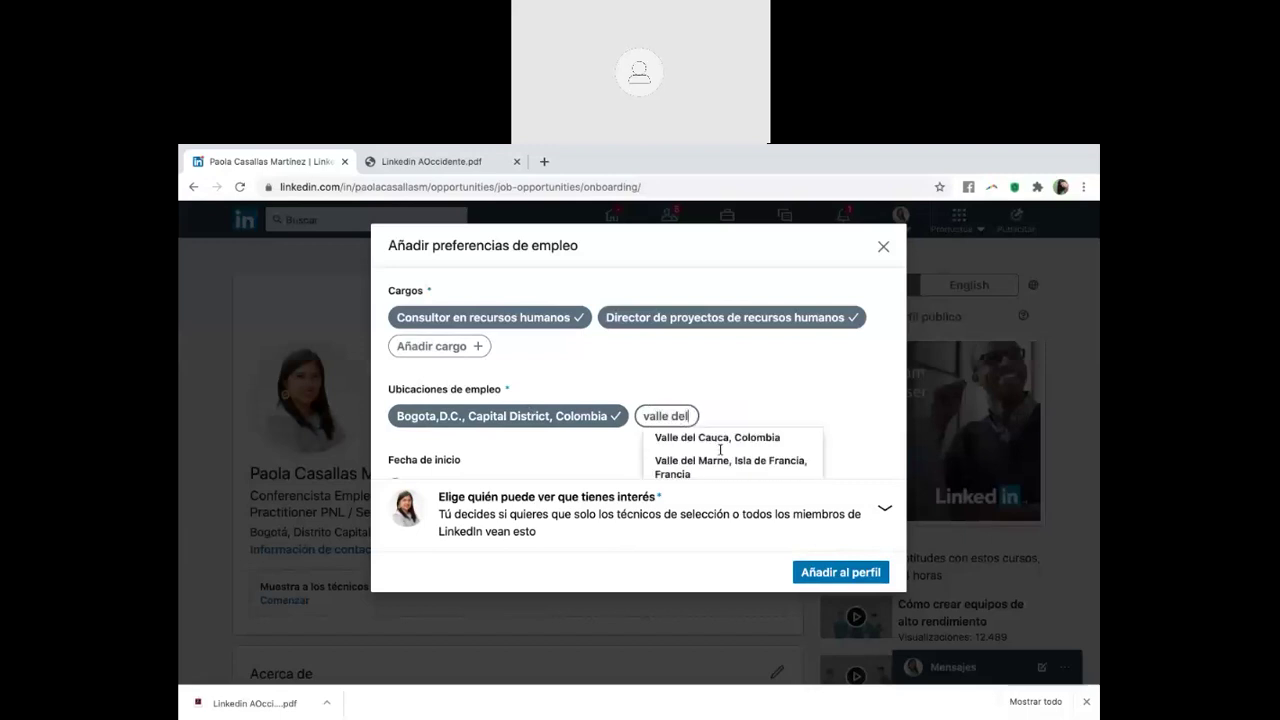
left_click(726, 439)
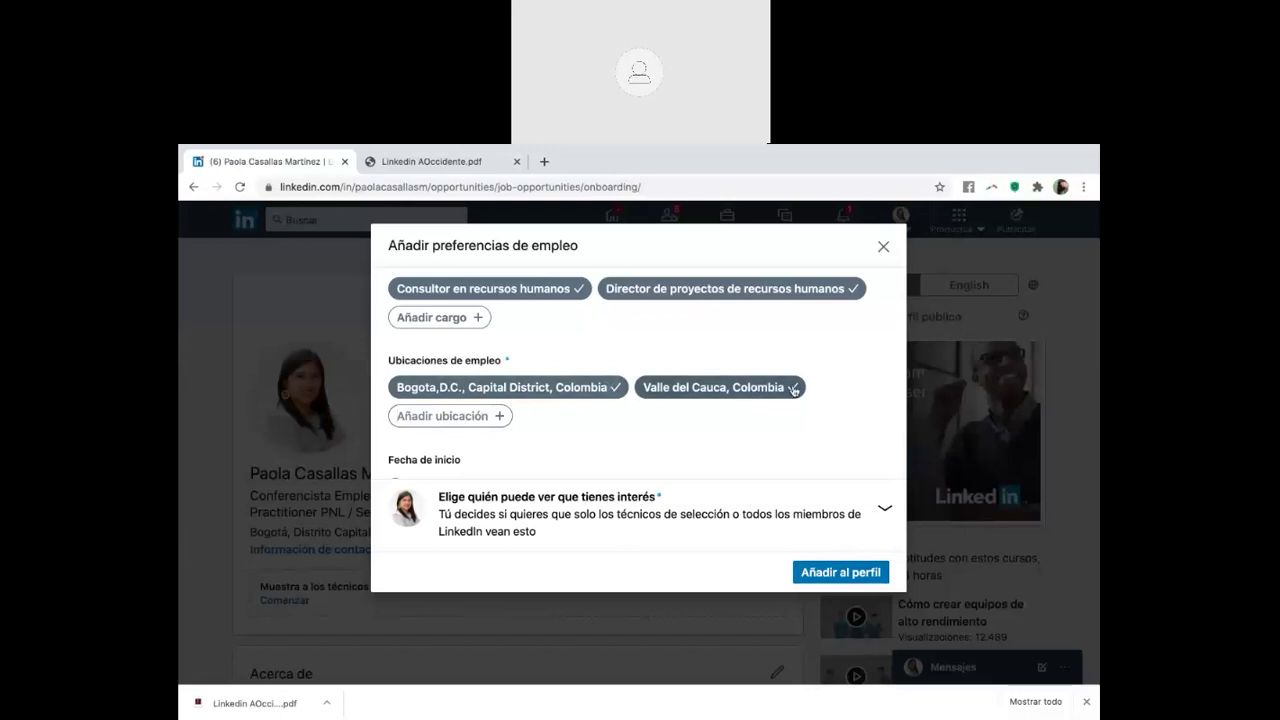
Set the start date to De forma inmediata and share the job interest only with recruiters
scroll(505, 443, "down", 1)
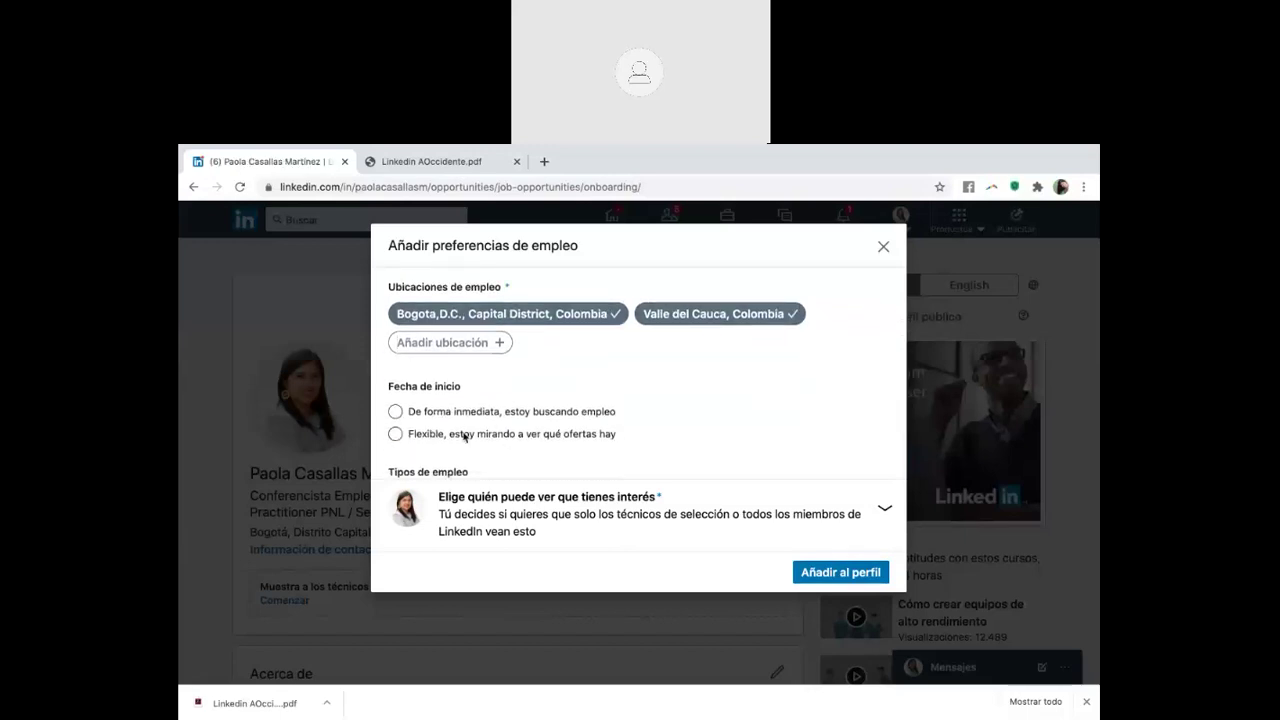
left_click(466, 437)
left_click(458, 412)
scroll(456, 416, "down", 1)
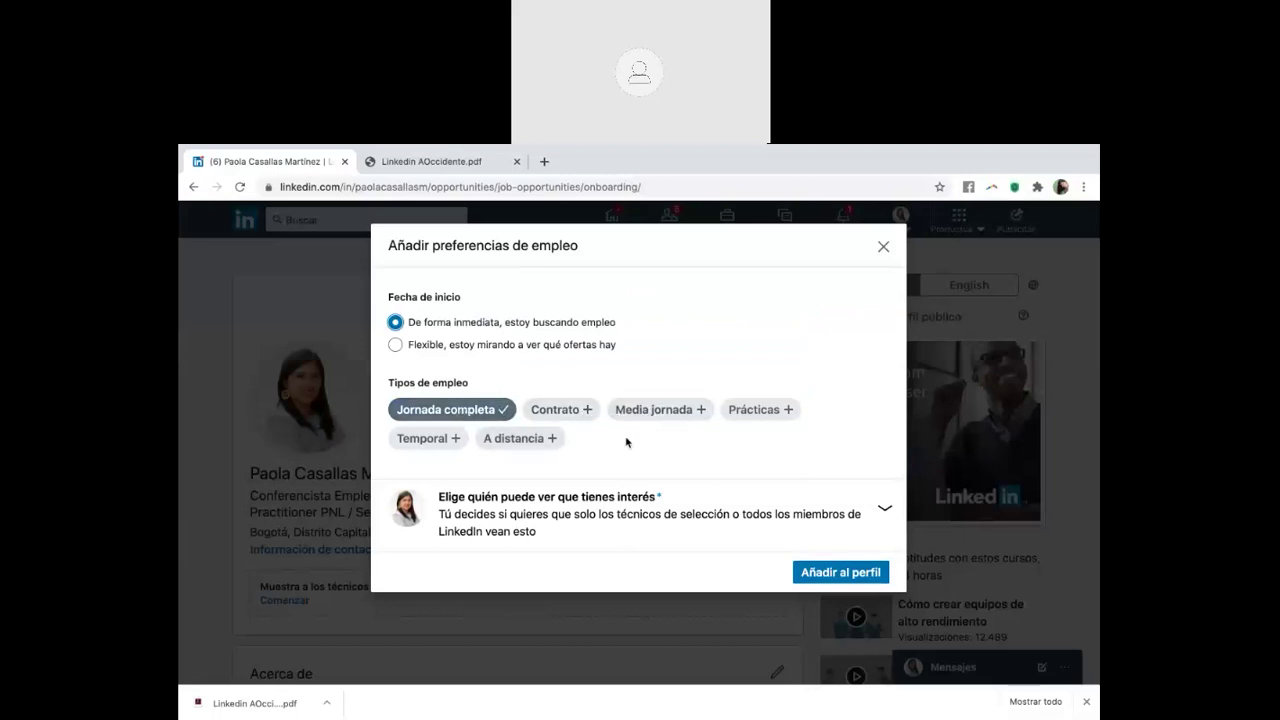
left_click(835, 573)
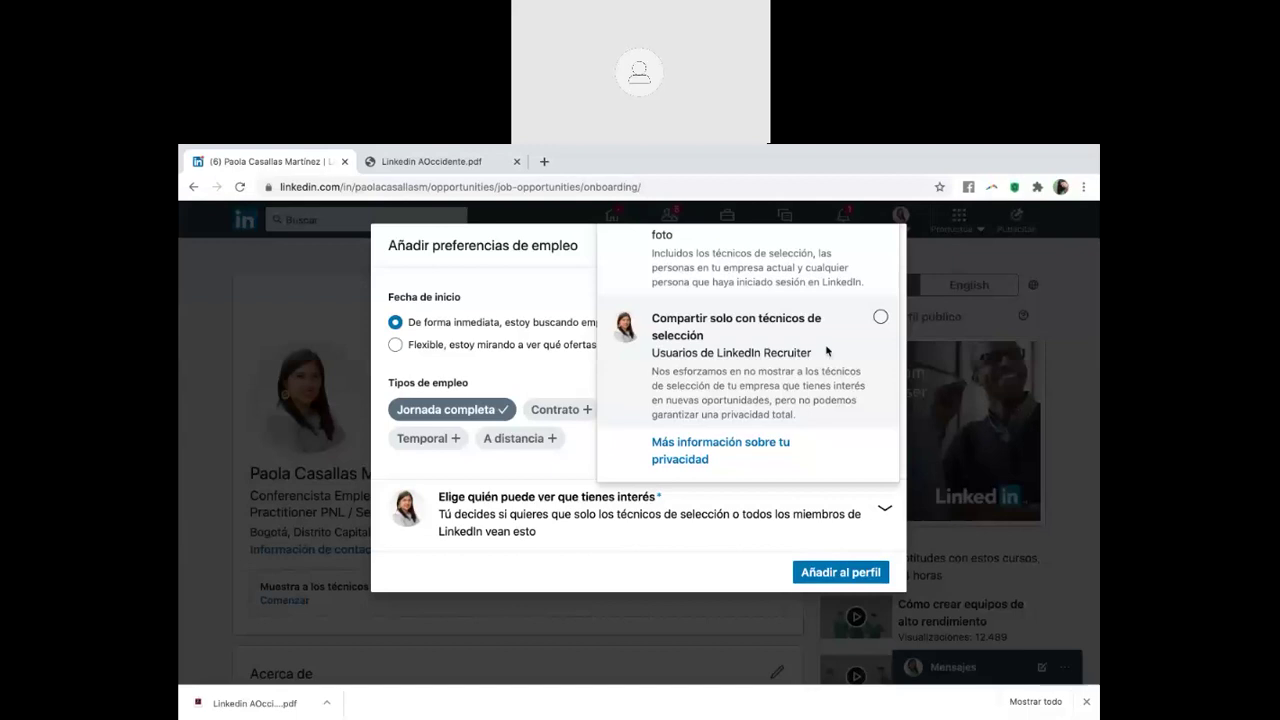
left_click(810, 264)
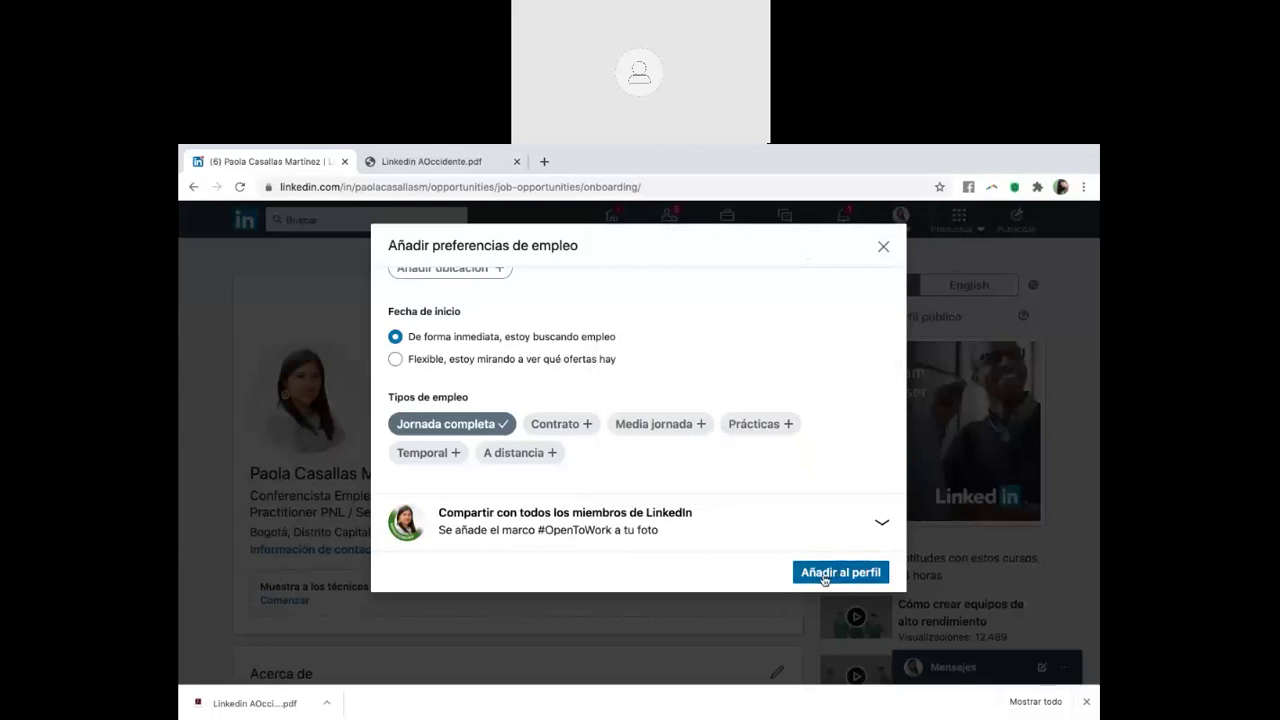
left_click(834, 530)
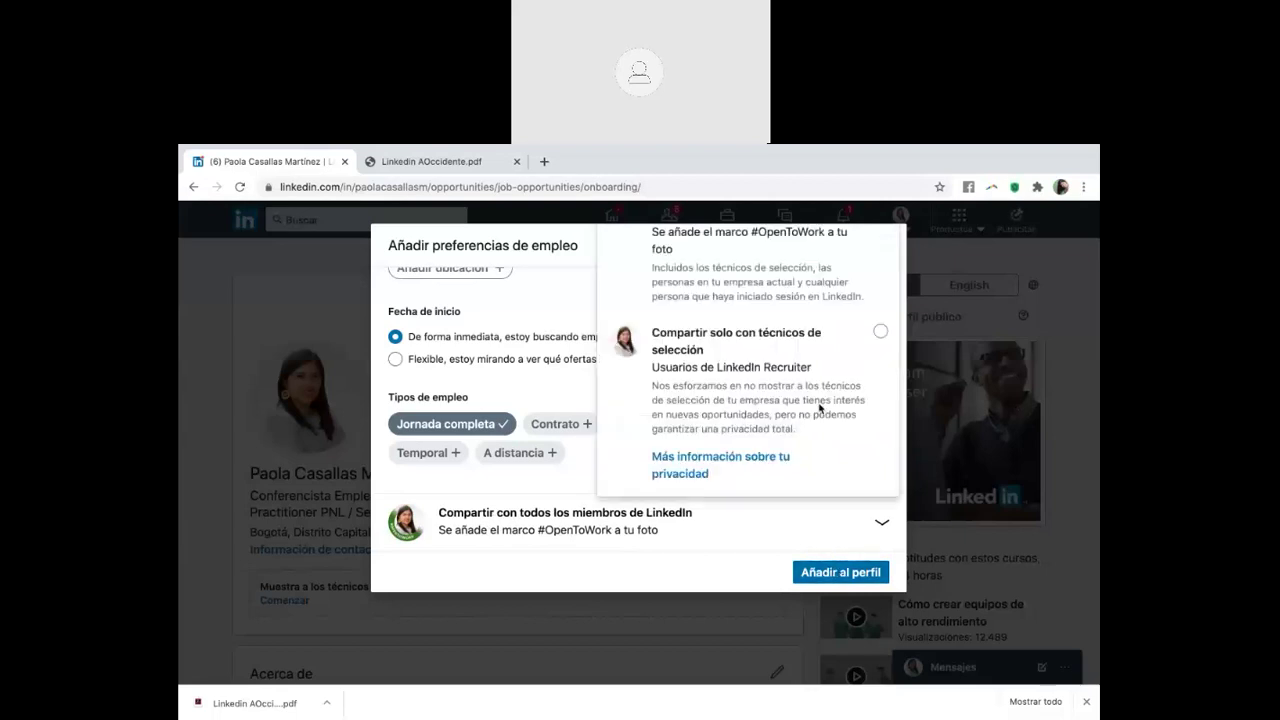
left_click(823, 371)
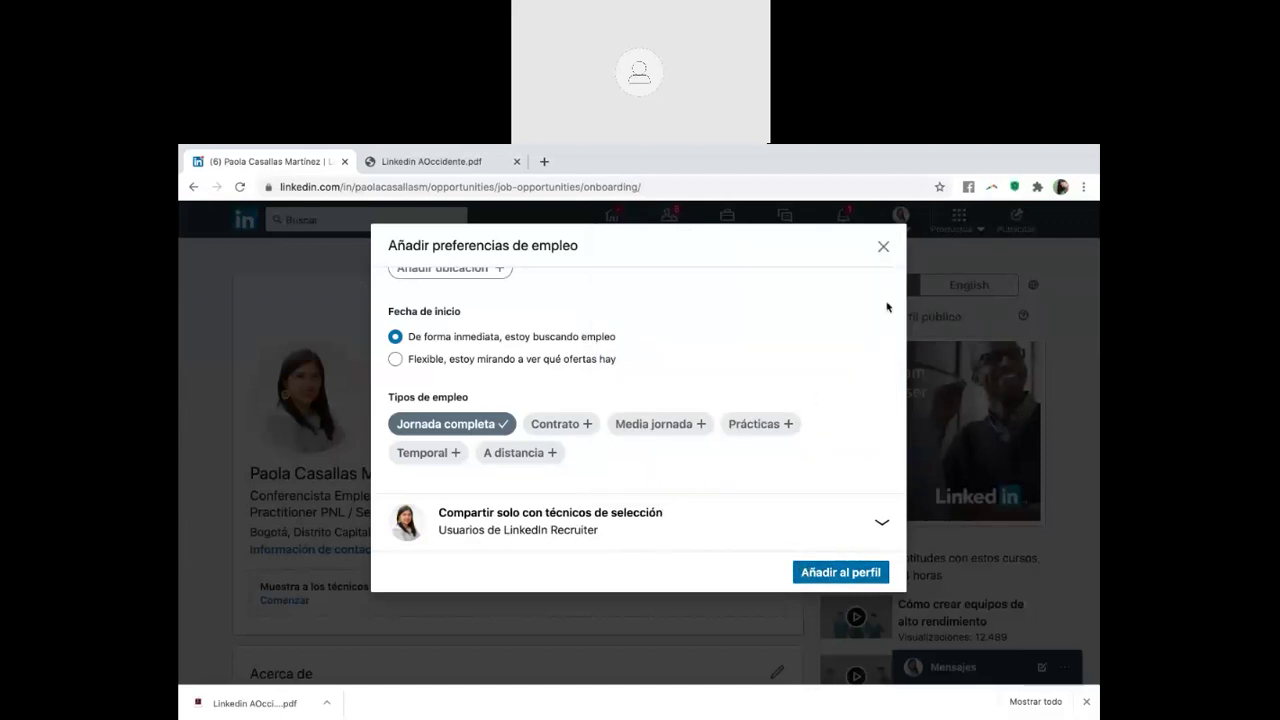
Discard the unsaved preferences and go back to the other member's #OpenToWork profile
left_click(884, 250)
left_click(695, 447)
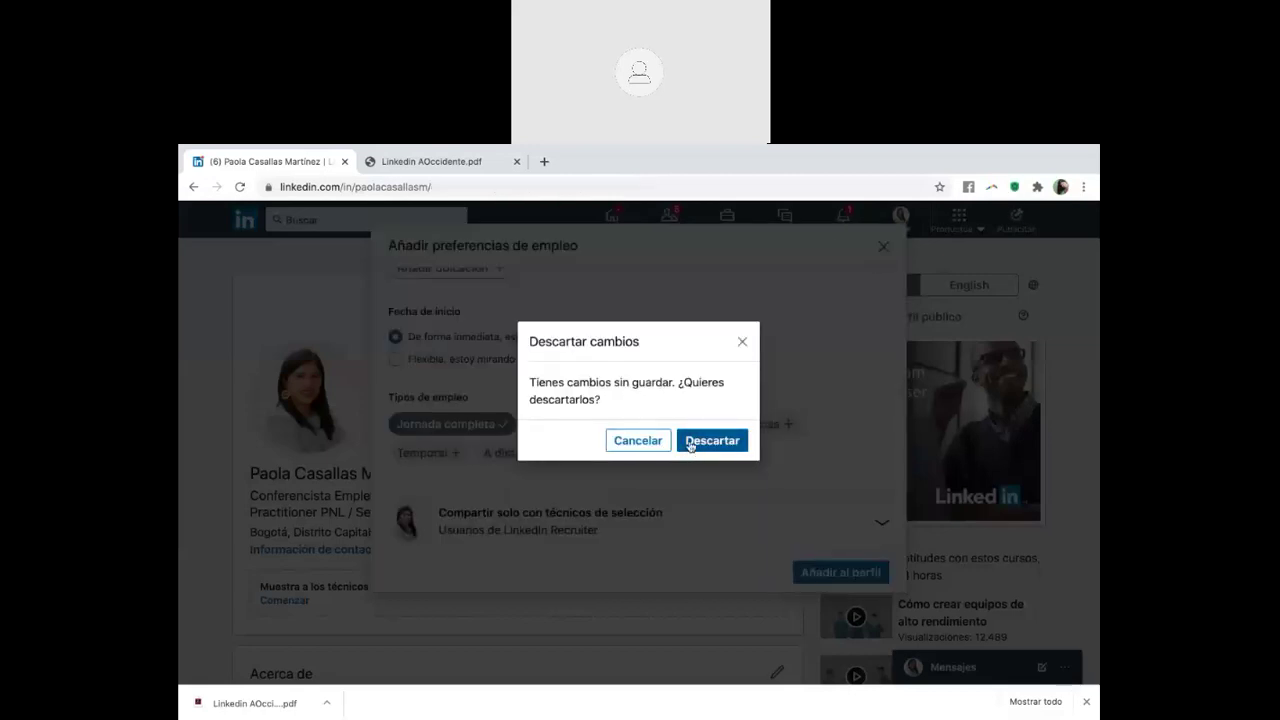
left_click(191, 187)
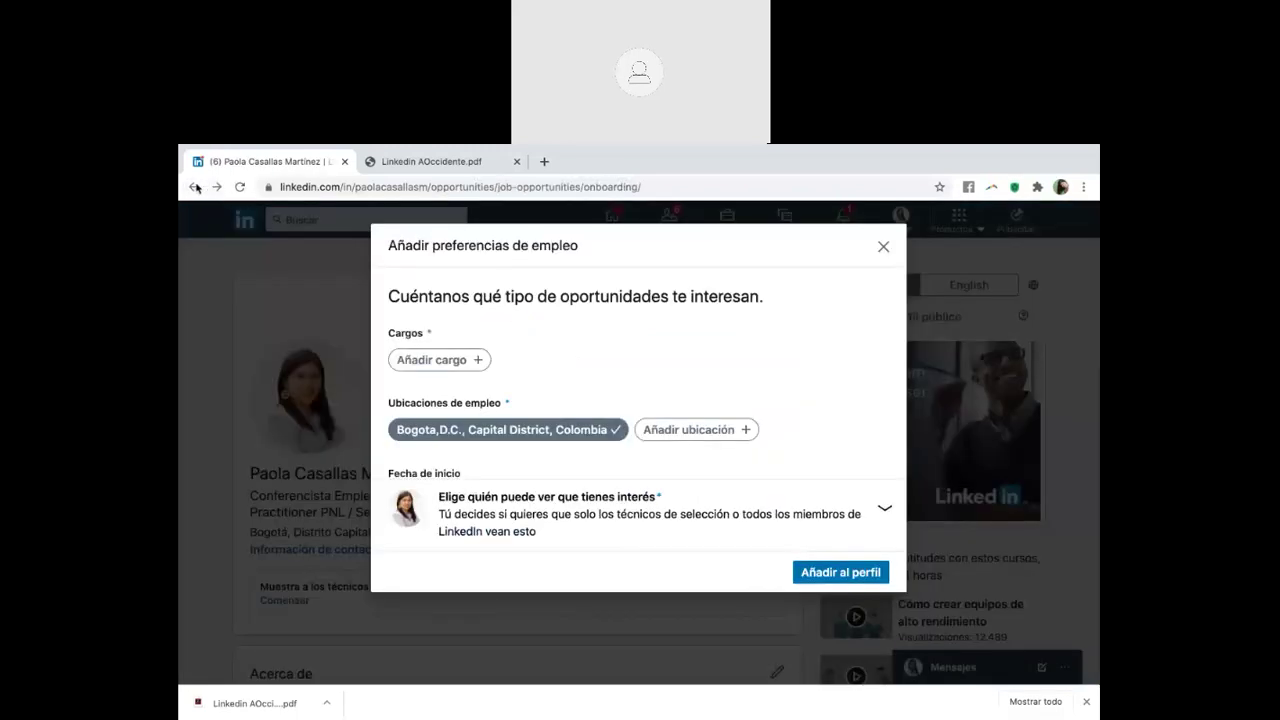
left_click(194, 187)
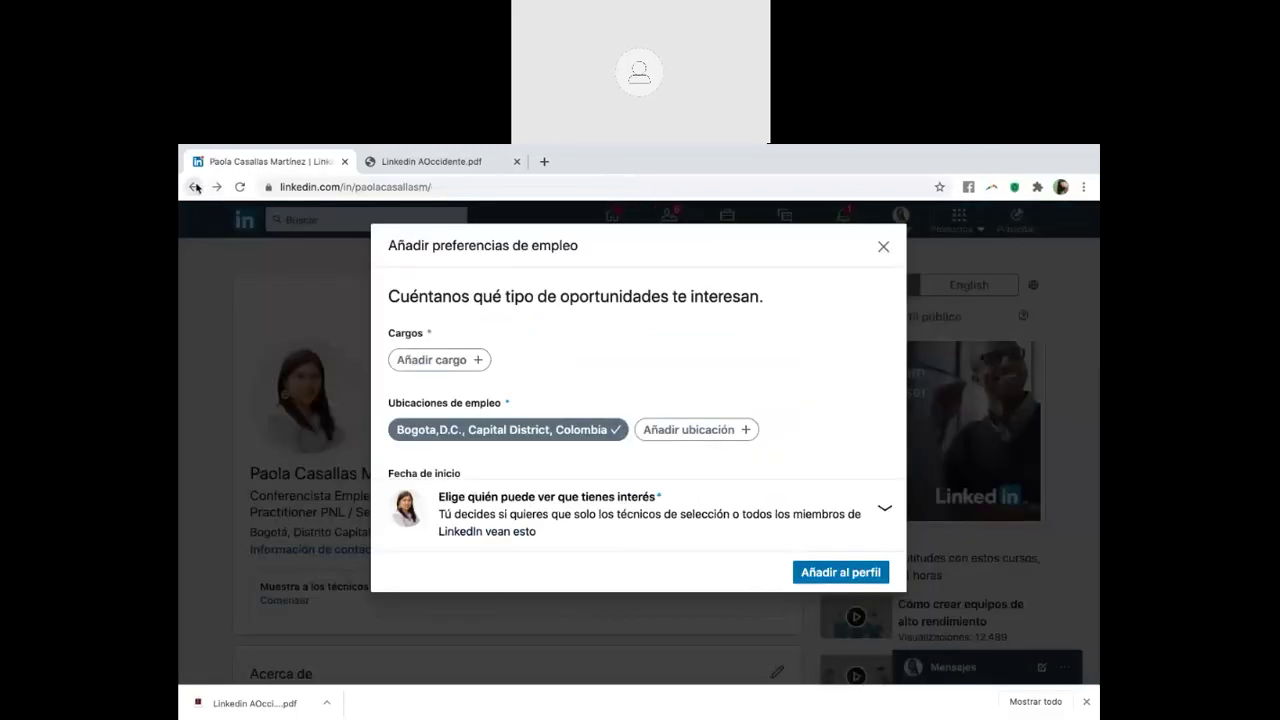
left_click(196, 187)
Scroll to the member's Acerca de section and expand its full text to read it
scroll(458, 357, "down", 5)
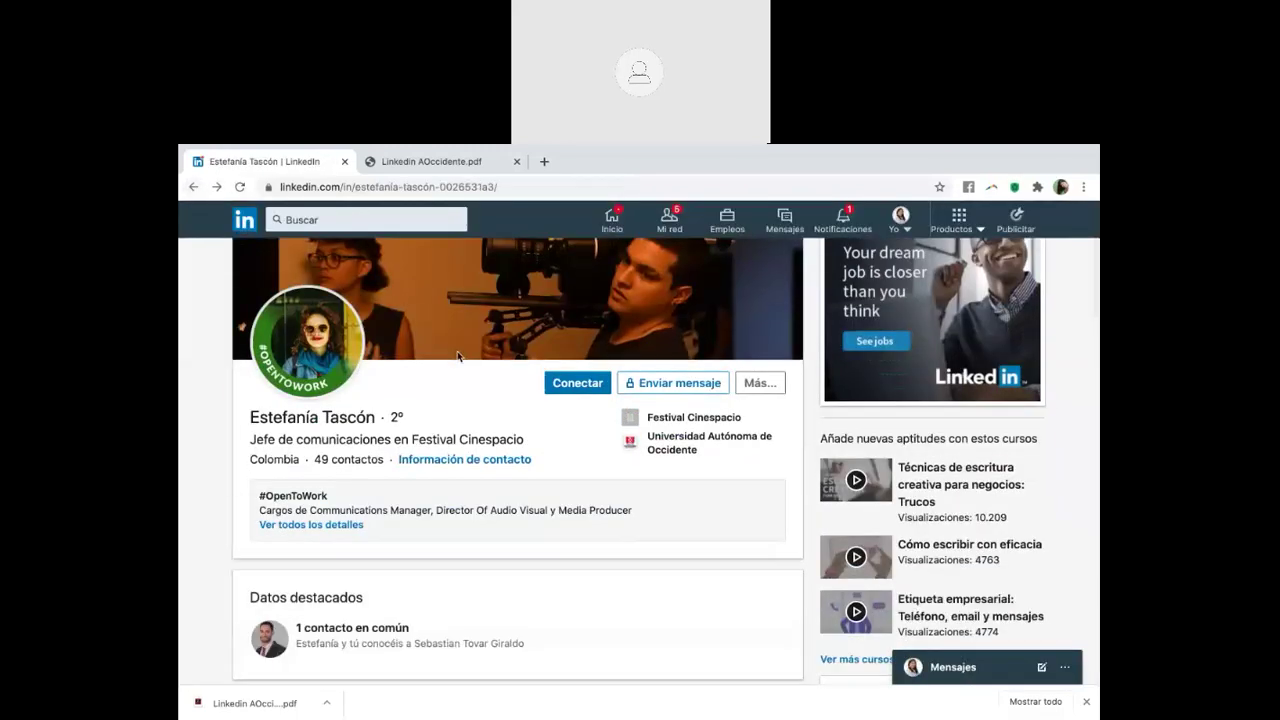
scroll(460, 358, "down", 2)
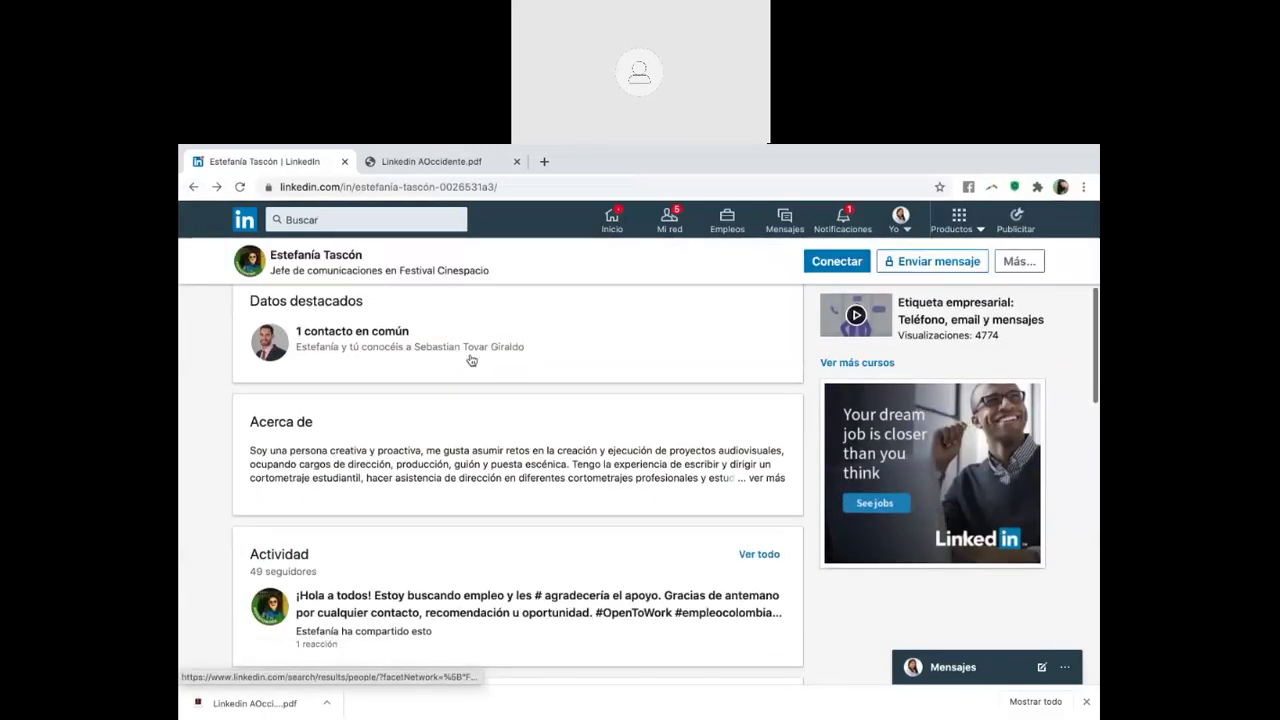
left_click(768, 478)
scroll(709, 522, "down", 2)
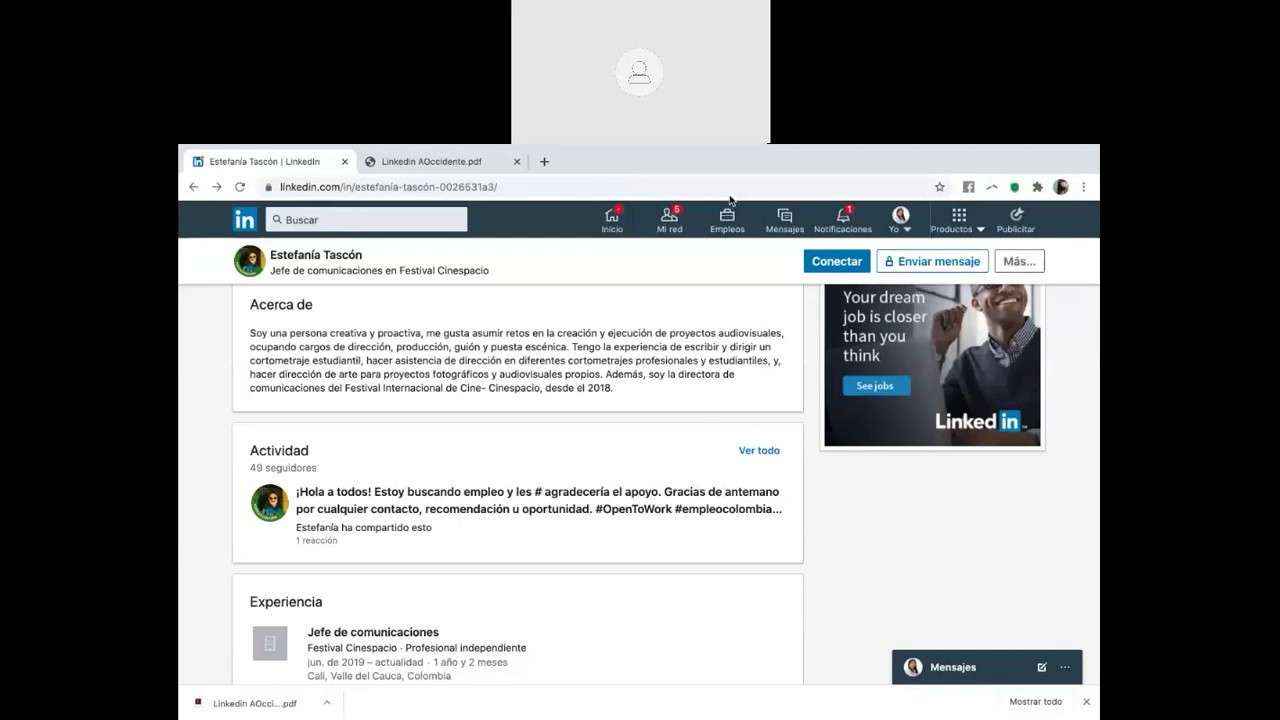
scroll(575, 403, "up", 3)
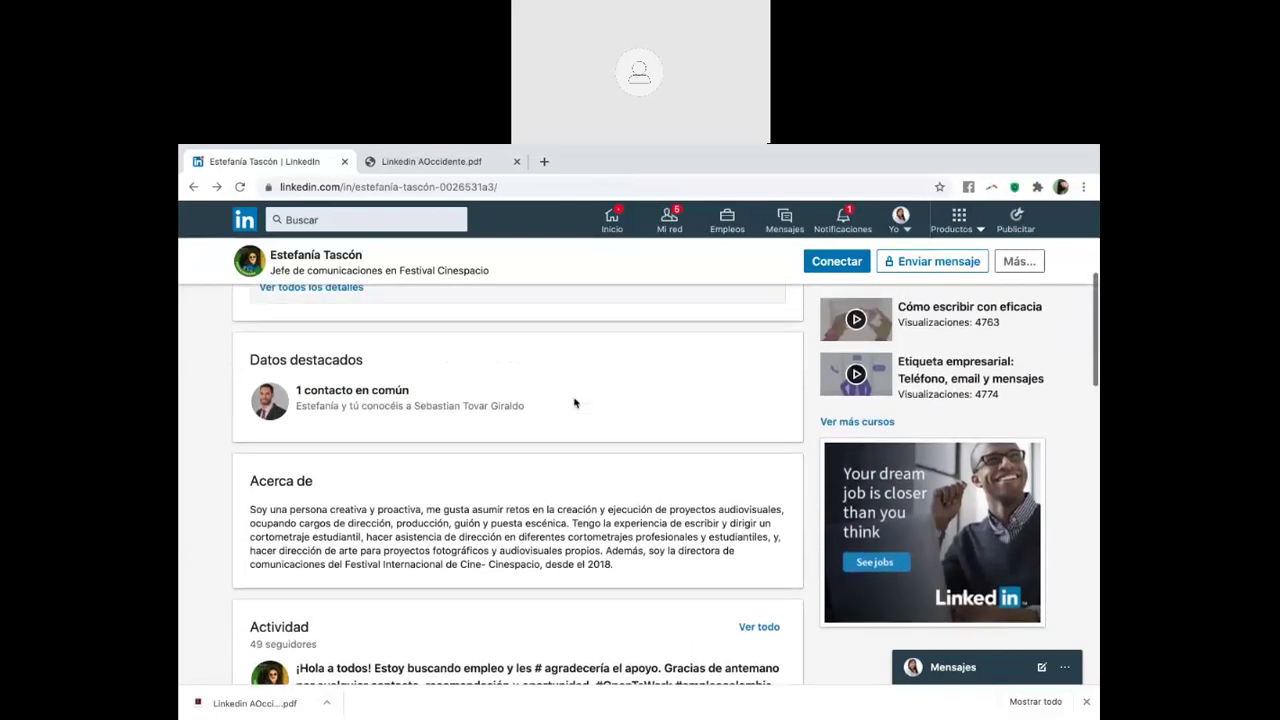
scroll(575, 403, "down", 2)
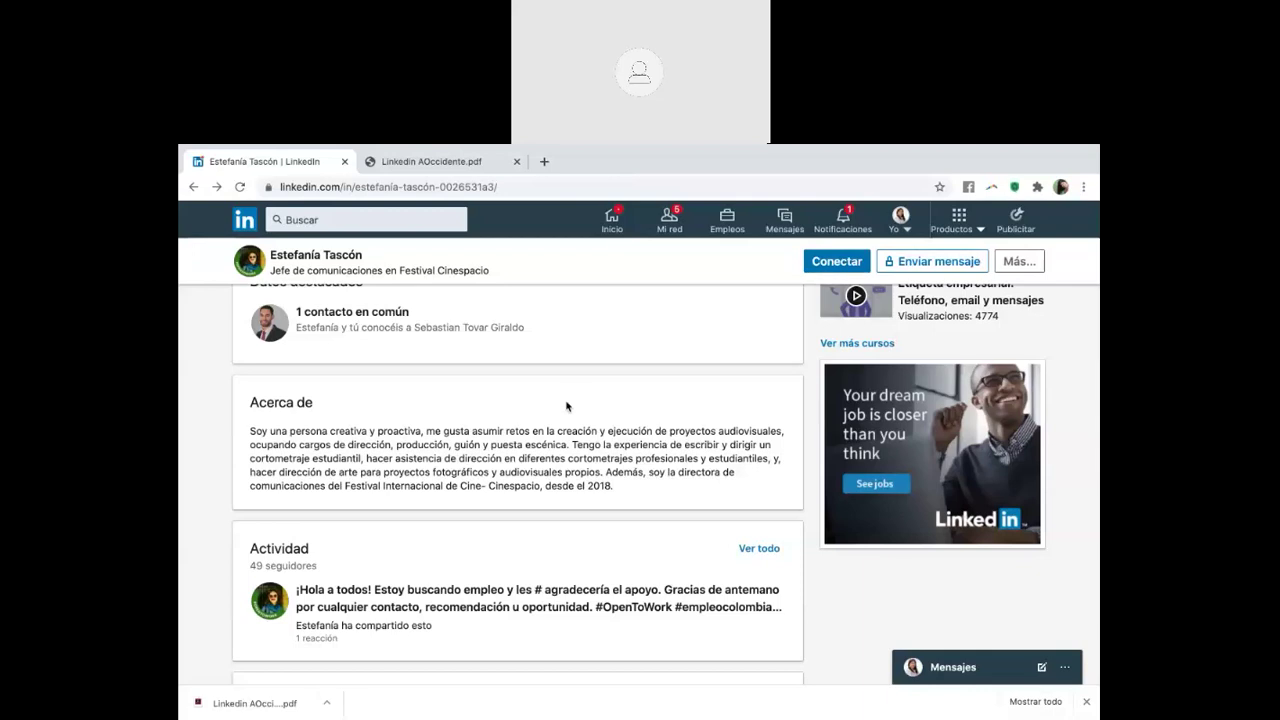
double_click(466, 444)
double_click(600, 458)
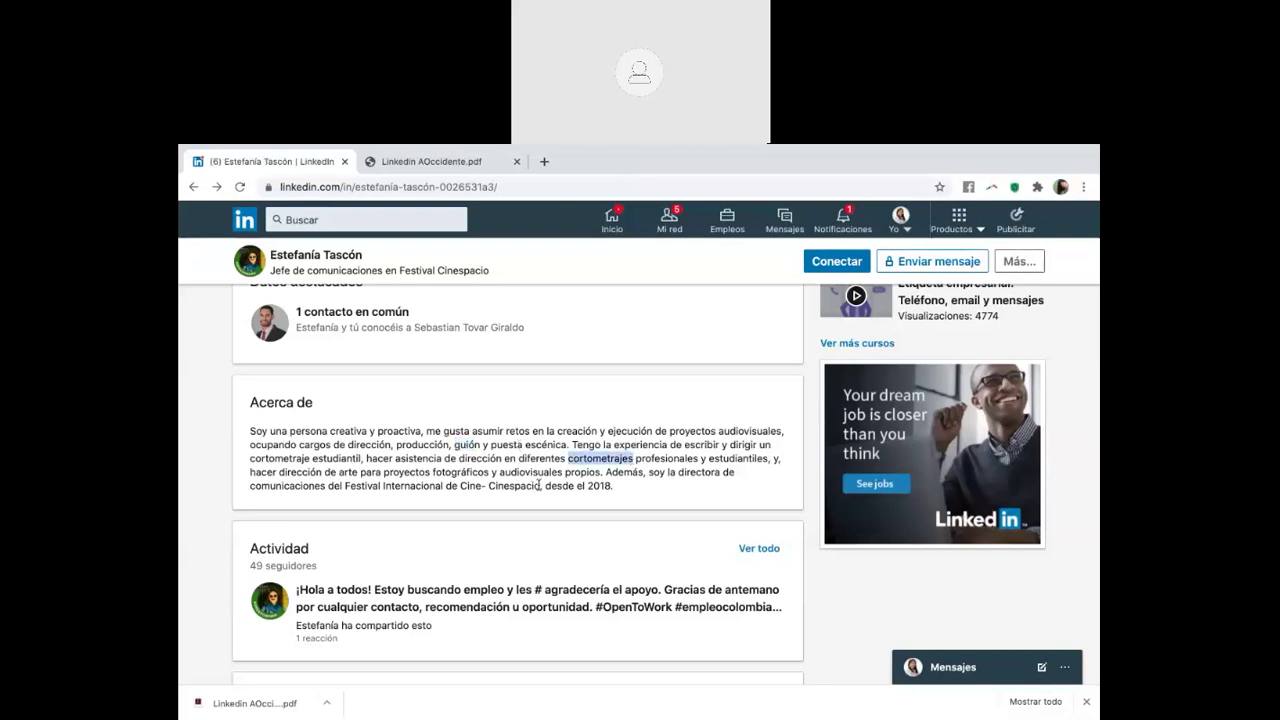
left_click_drag(541, 485, 462, 485)
scroll(462, 485, "down", 2)
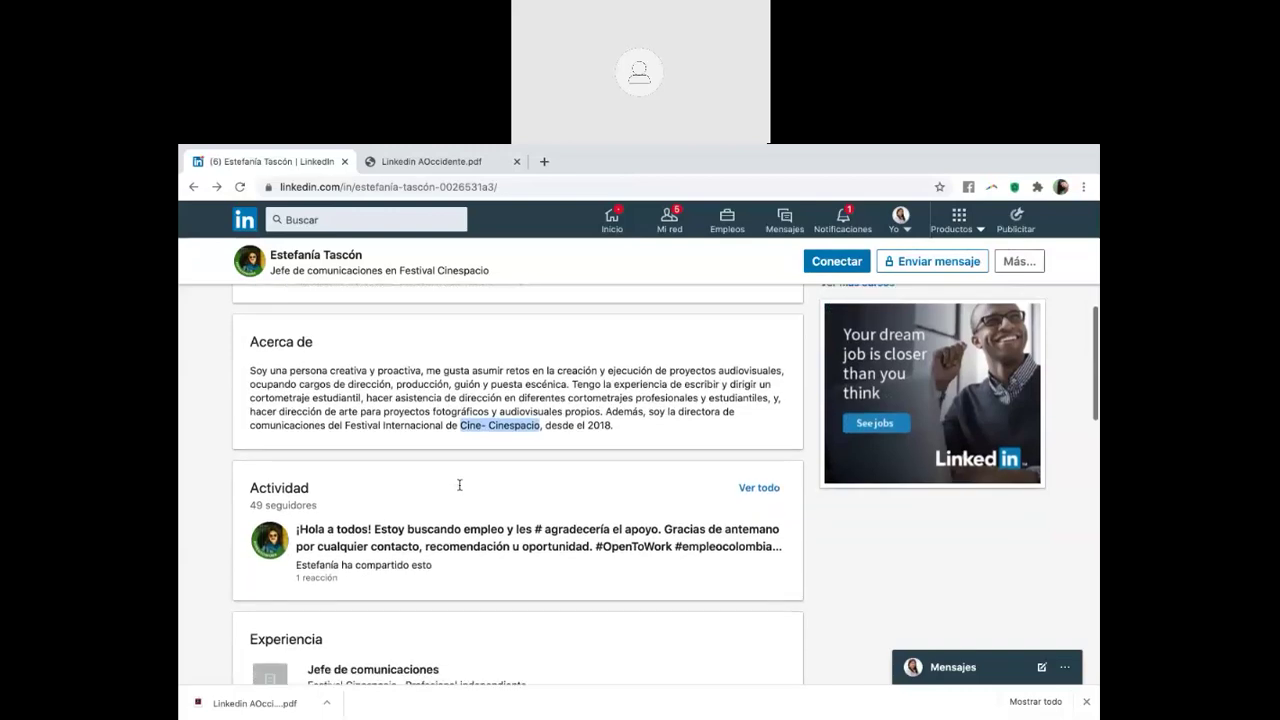
scroll(459, 485, "down", 3)
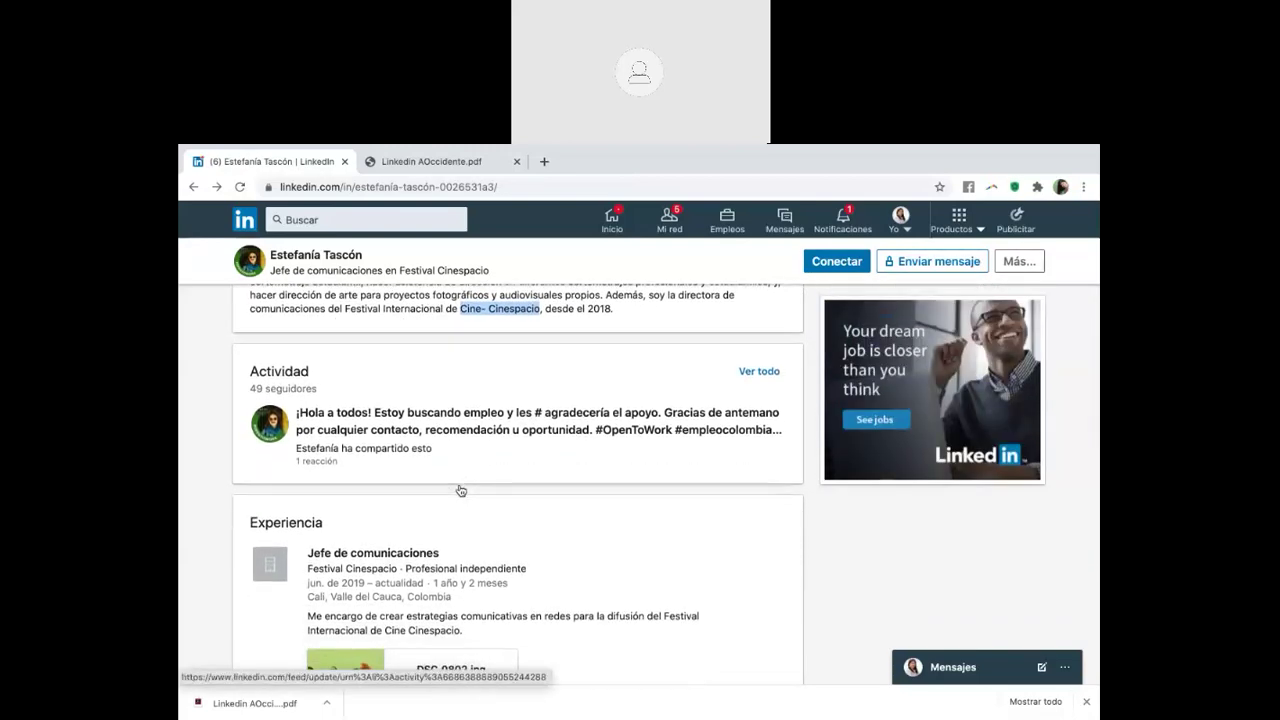
scroll(461, 490, "down", 2)
scroll(461, 490, "down", 1)
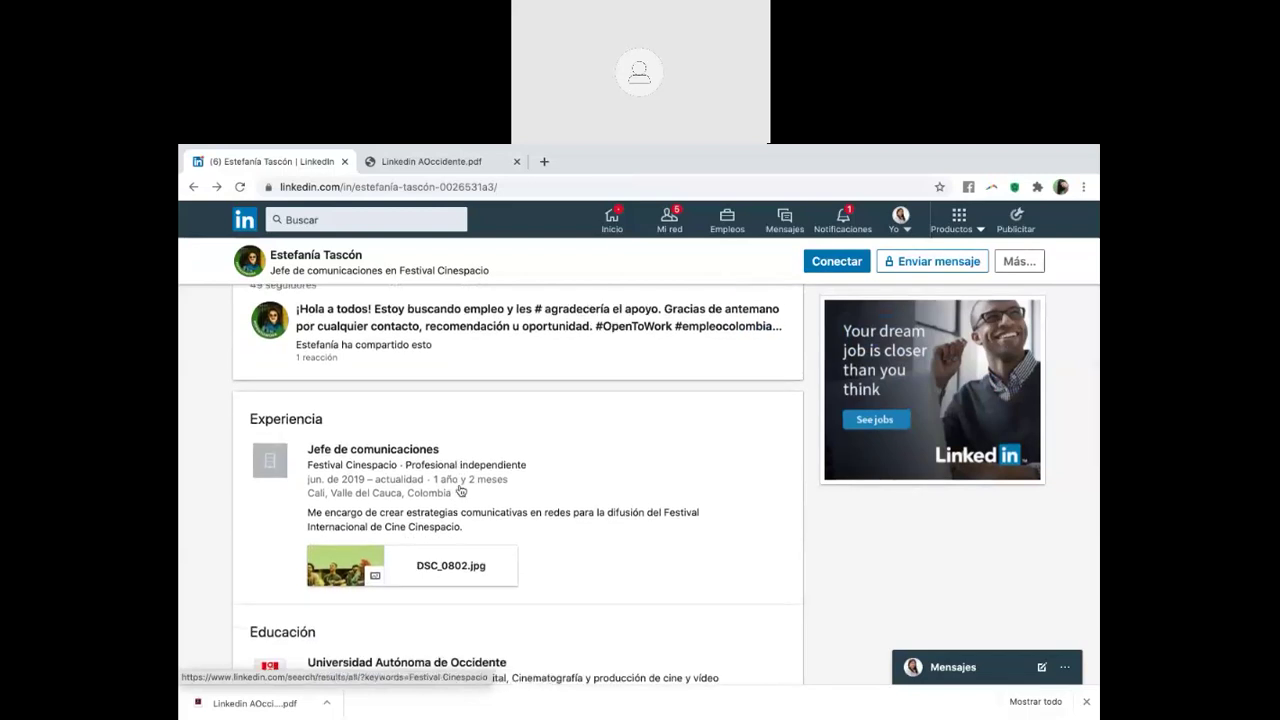
scroll(461, 490, "up", 3)
scroll(461, 490, "up", 1)
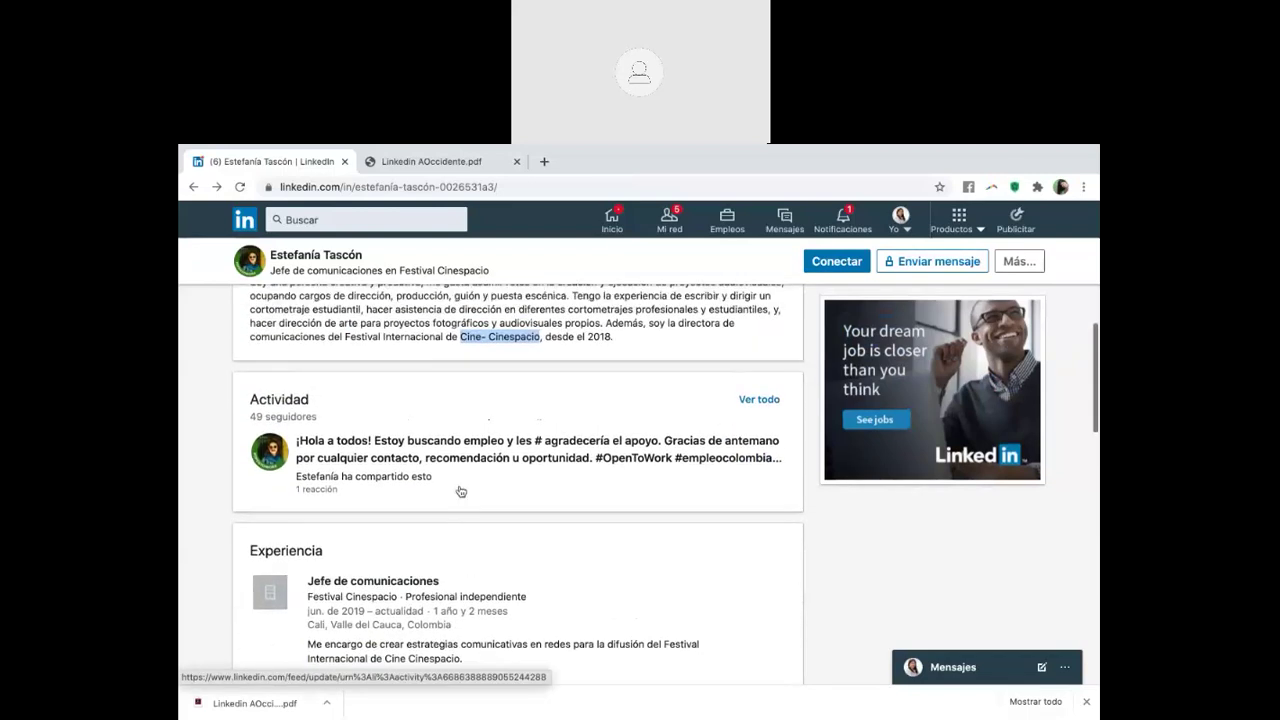
scroll(461, 490, "down", 1)
scroll(461, 491, "up", 1)
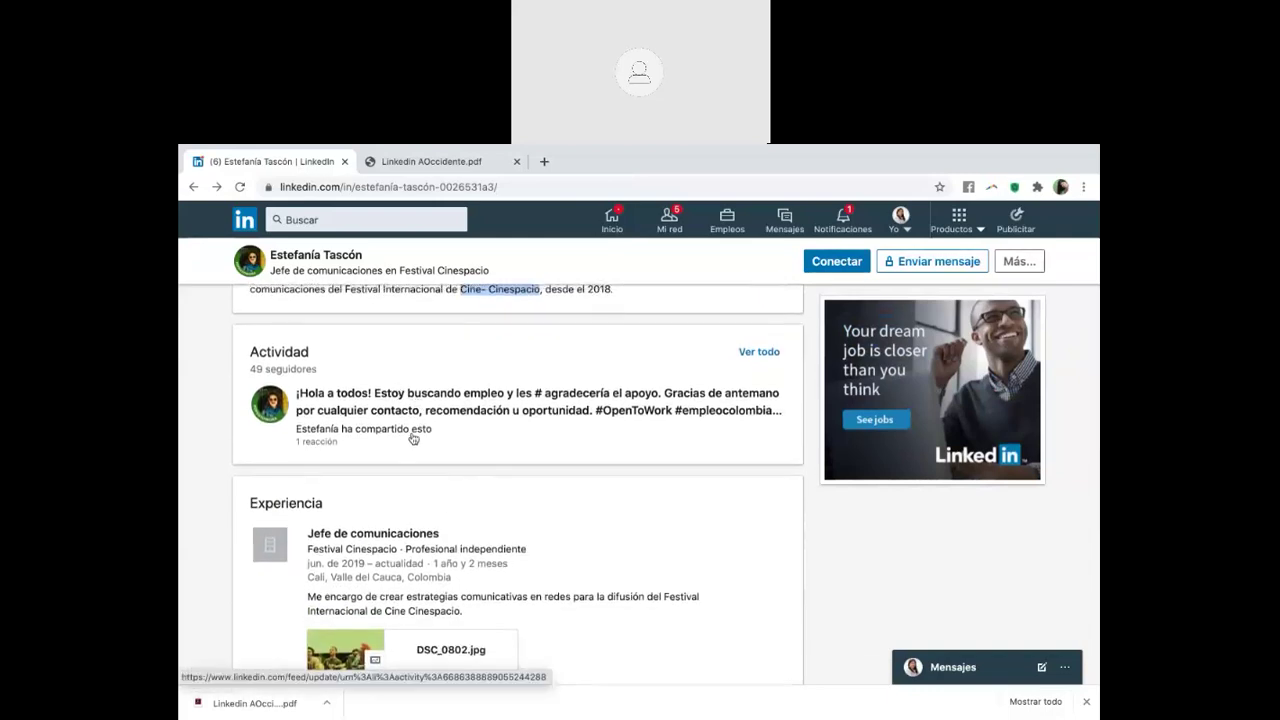
scroll(414, 437, "down", 2)
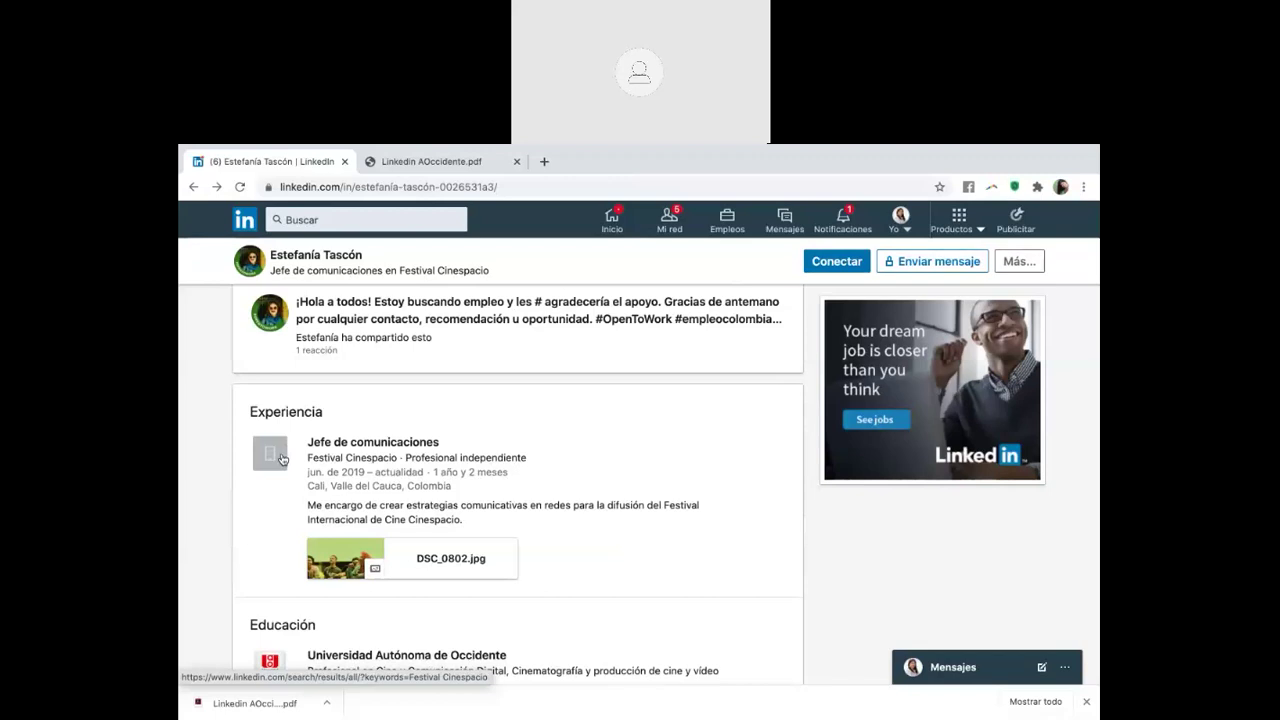
scroll(282, 459, "down", 1)
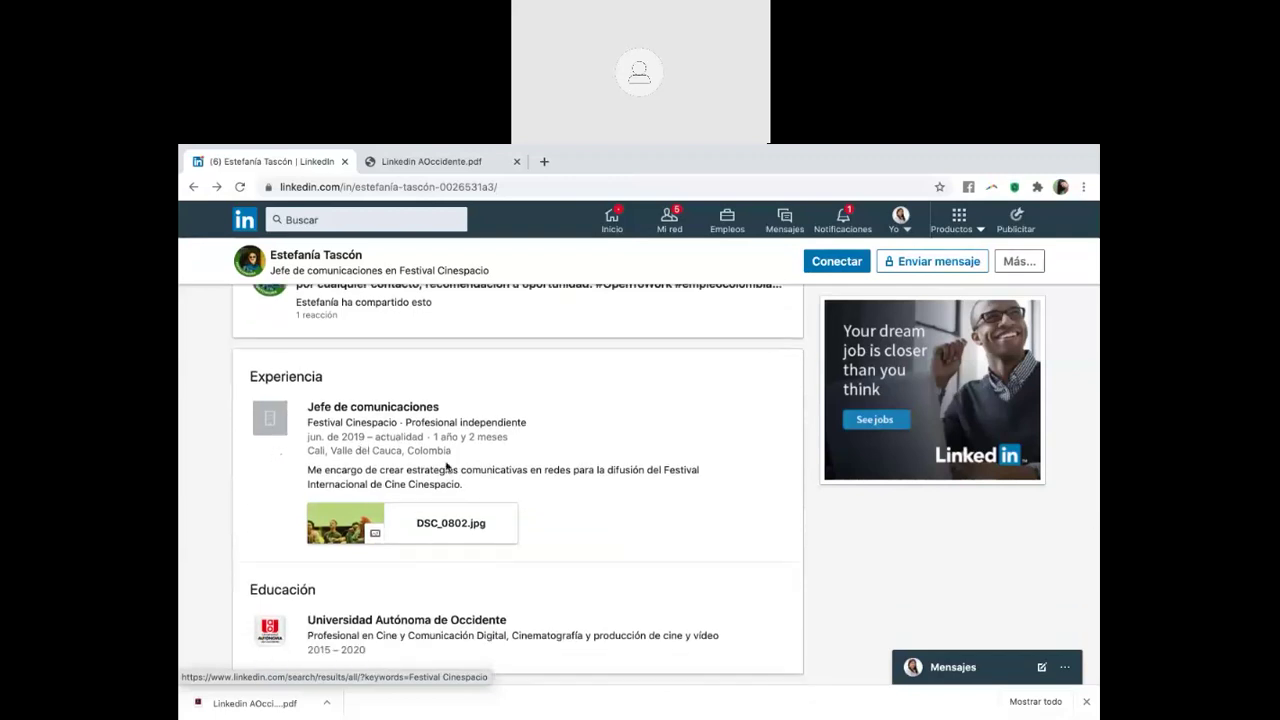
scroll(446, 462, "down", 1)
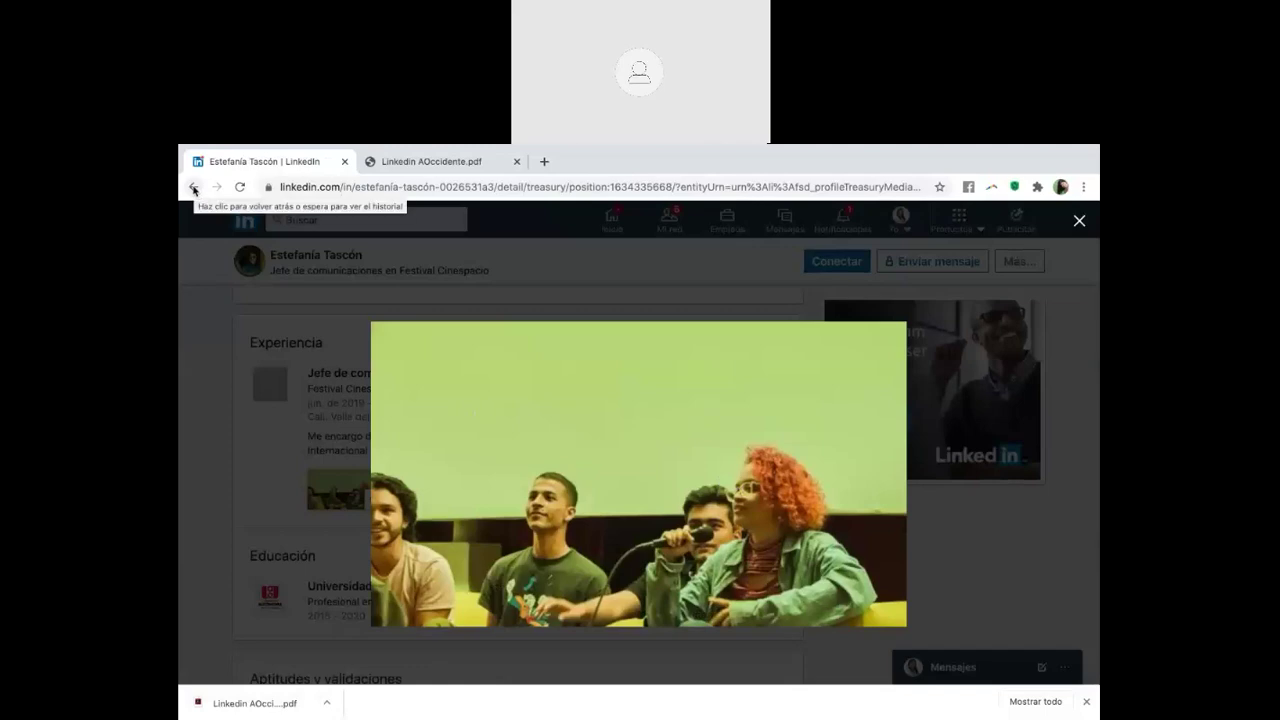
left_click(194, 187)
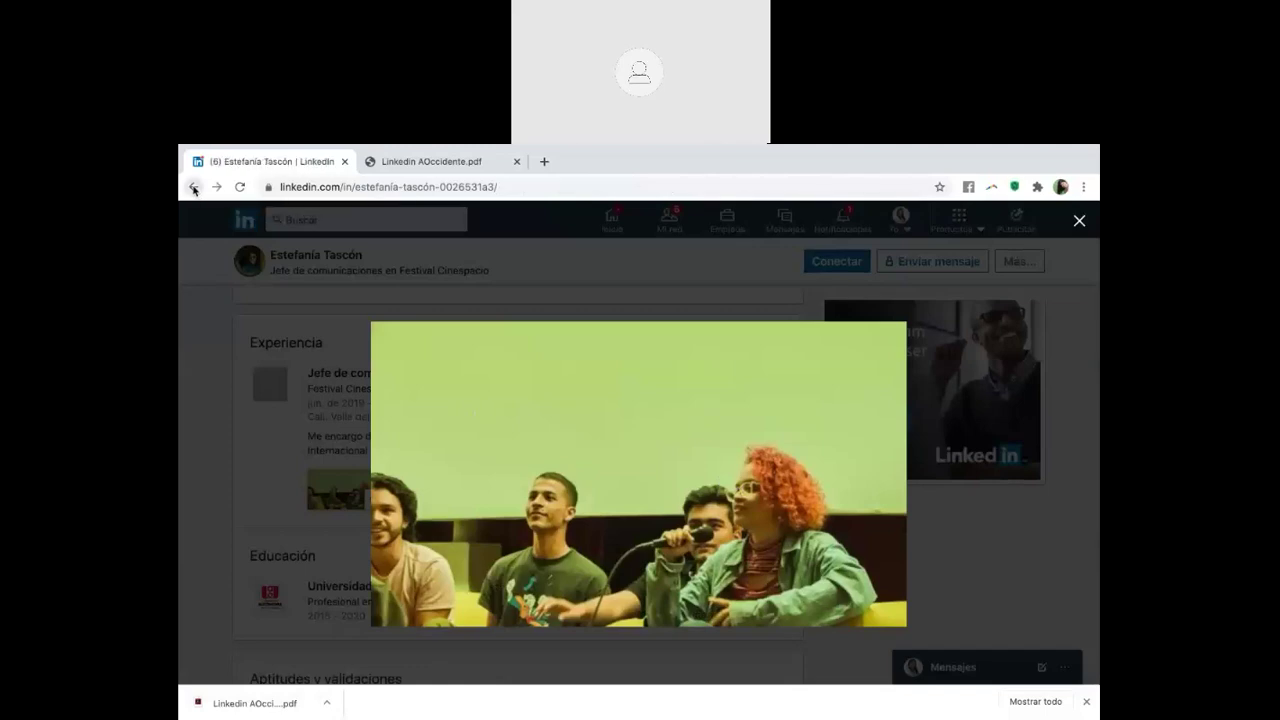
scroll(420, 433, "down", 10)
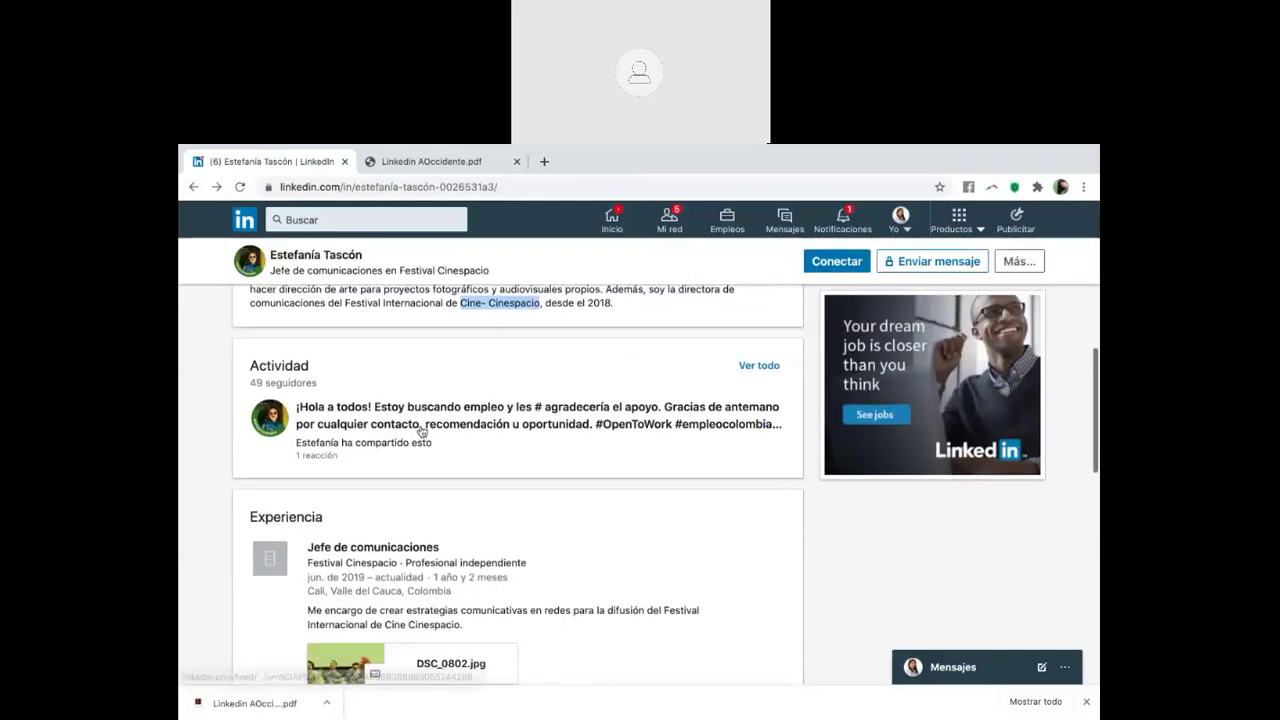
scroll(422, 432, "up", 1)
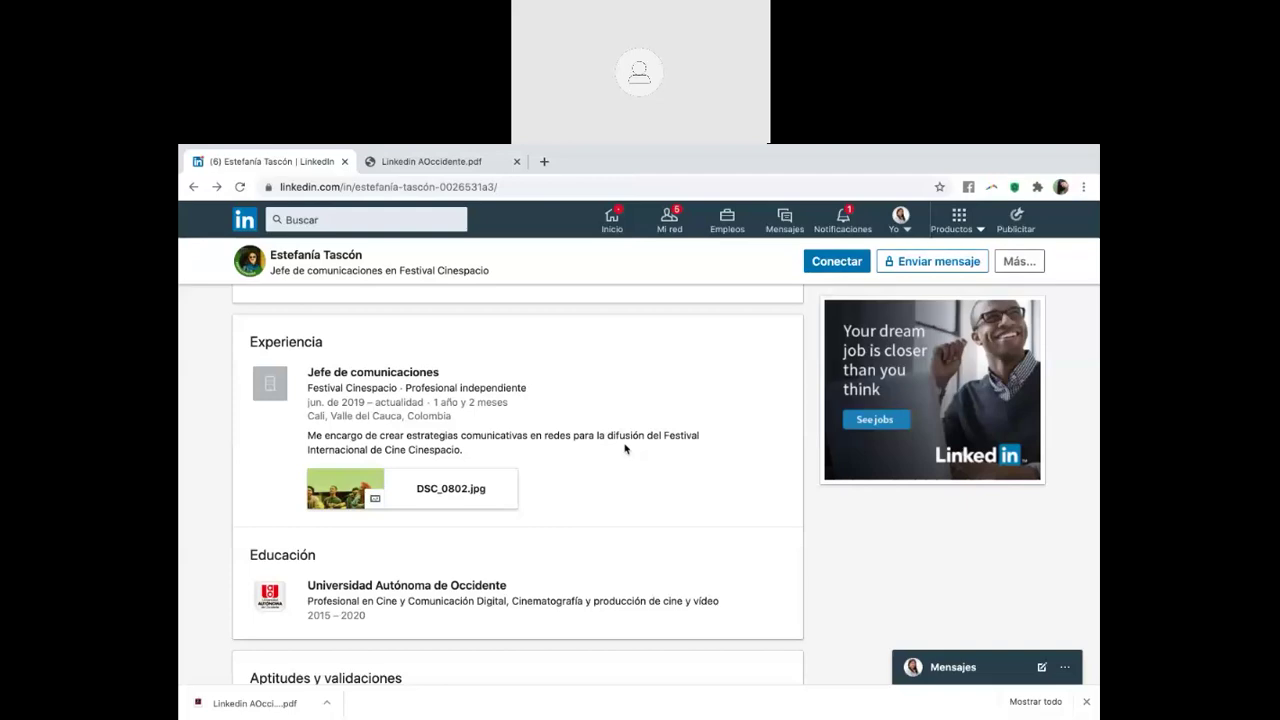
scroll(549, 446, "up", 7)
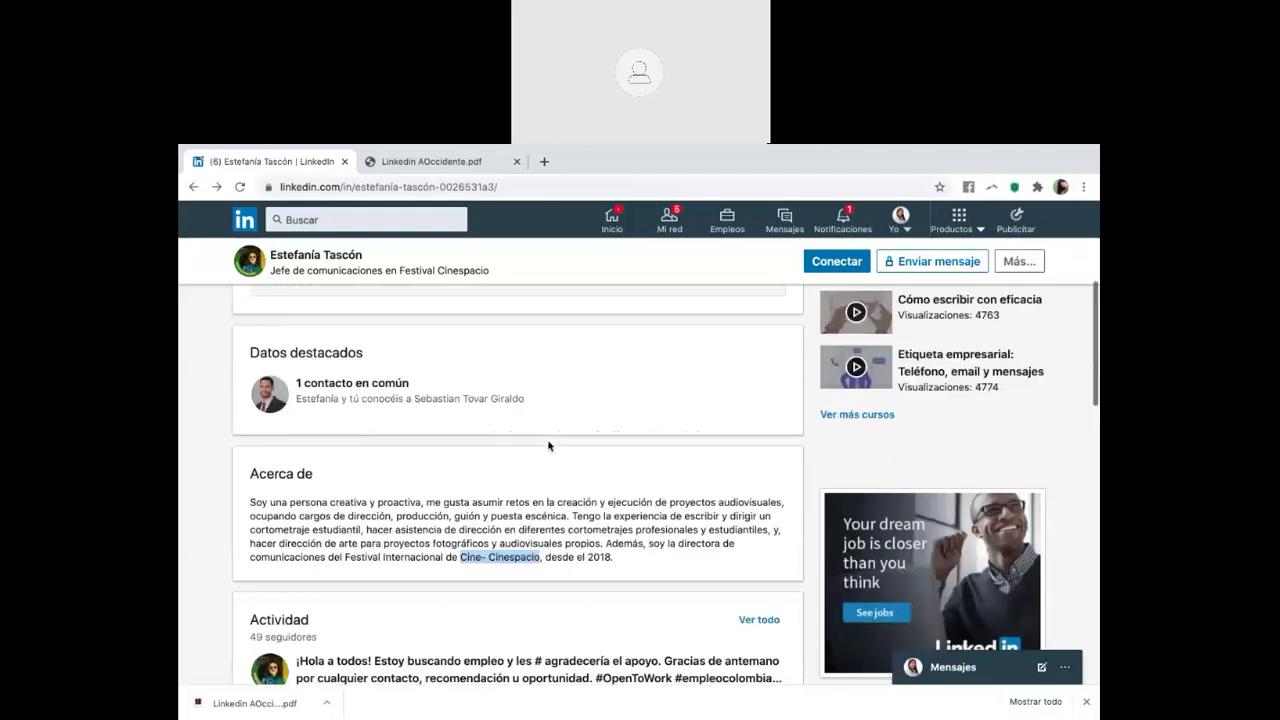
scroll(549, 446, "down", 4)
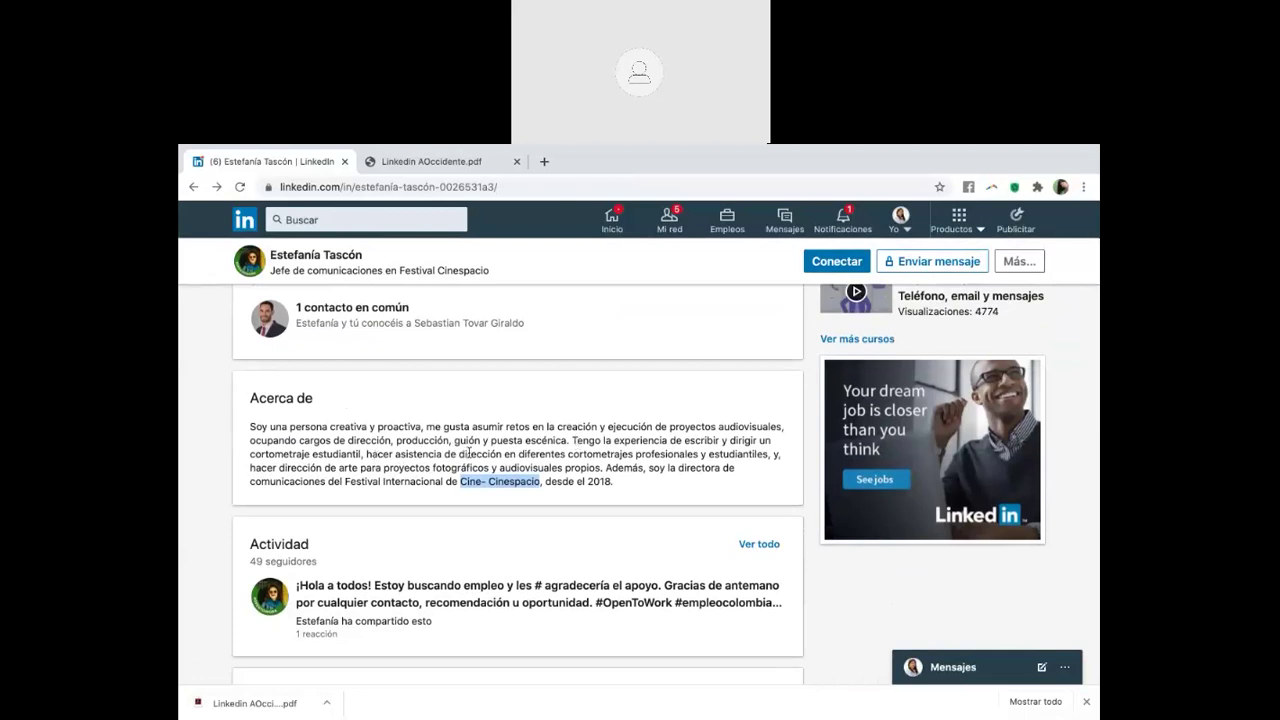
scroll(466, 453, "down", 4)
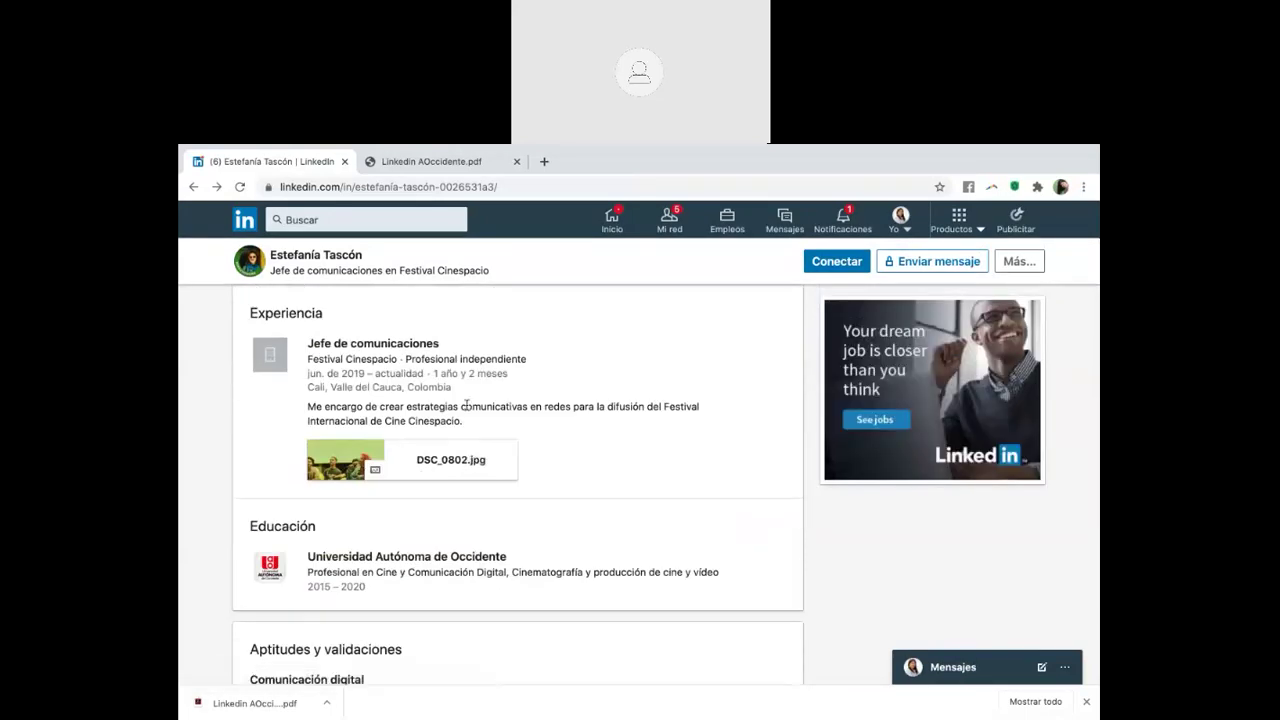
left_click(324, 469)
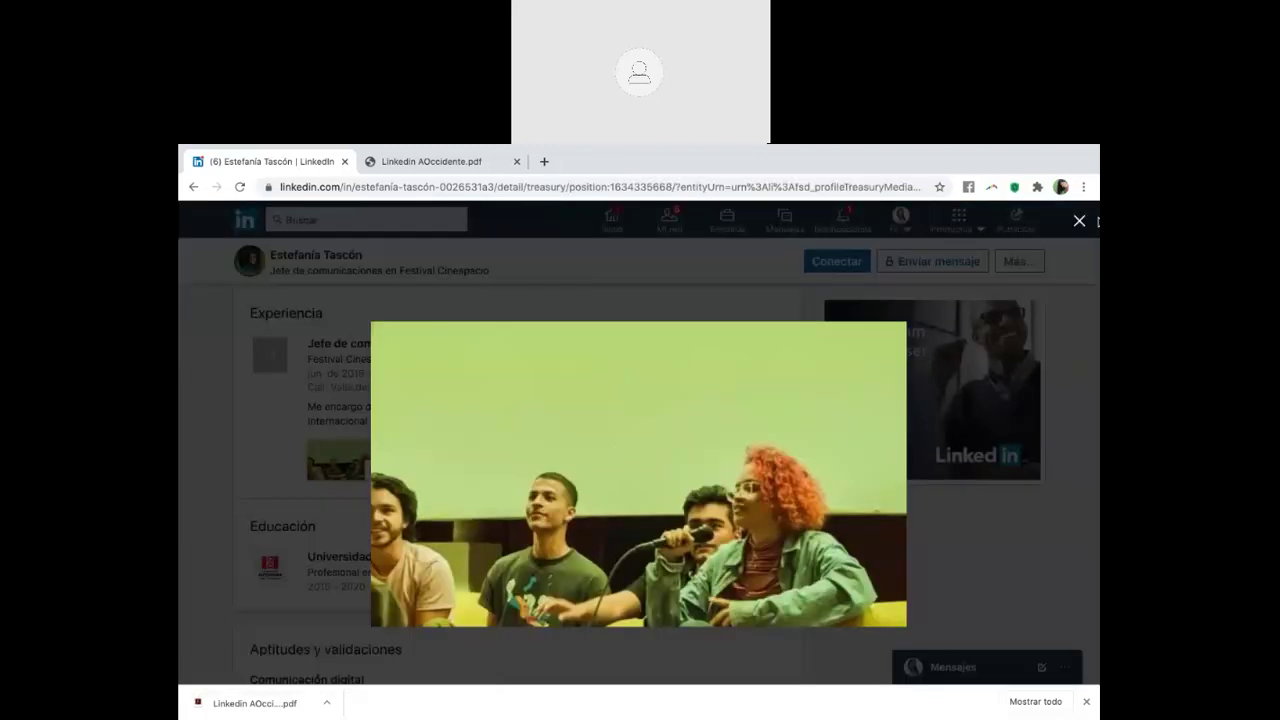
left_click(1079, 221)
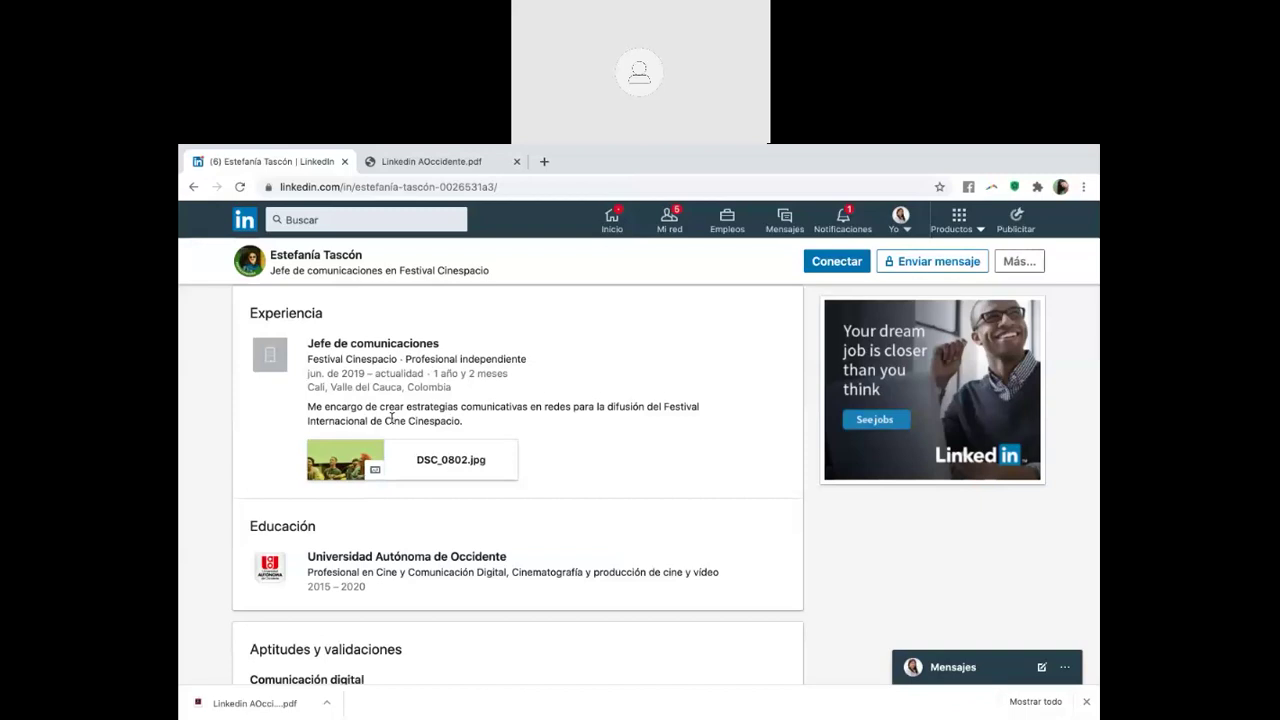
Go to your own profile page from the Yo menu
left_click(903, 222)
left_click(807, 333)
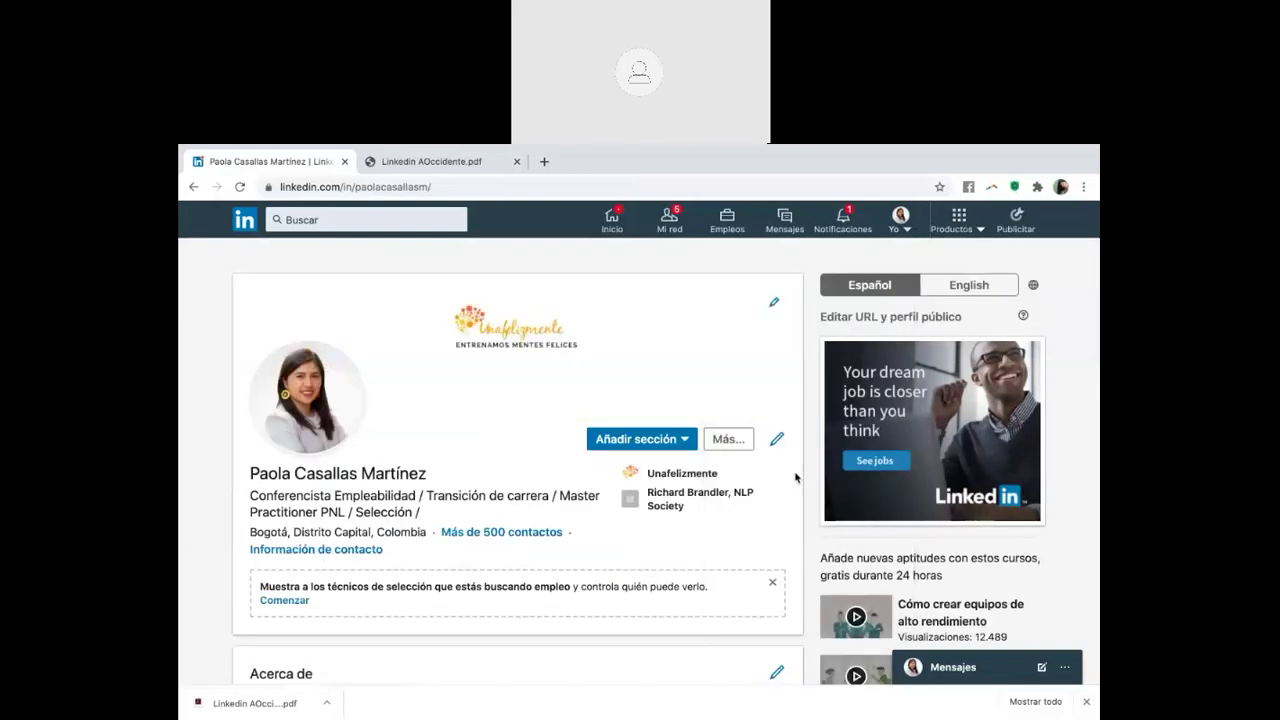
scroll(797, 478, "down", 2)
scroll(760, 505, "down", 1)
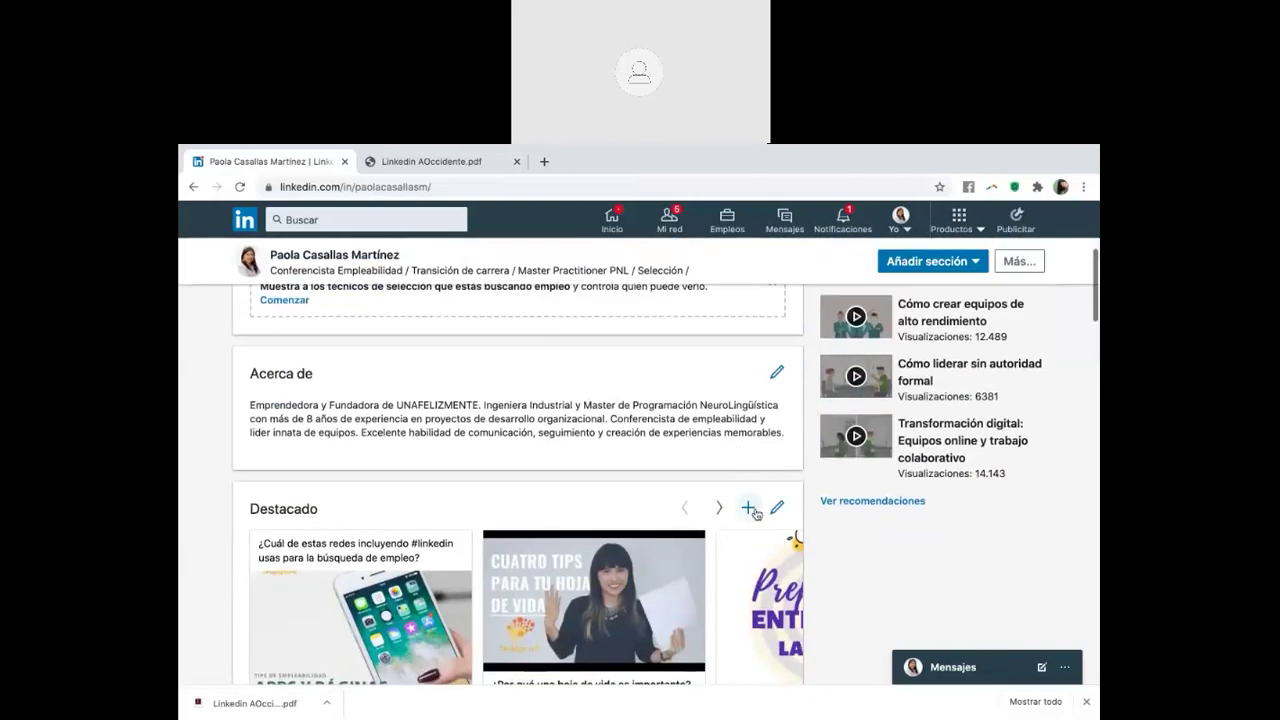
Try adding Contenido multimedia and Enlaces to Destacado, cancelling both without adding anything
left_click(972, 262)
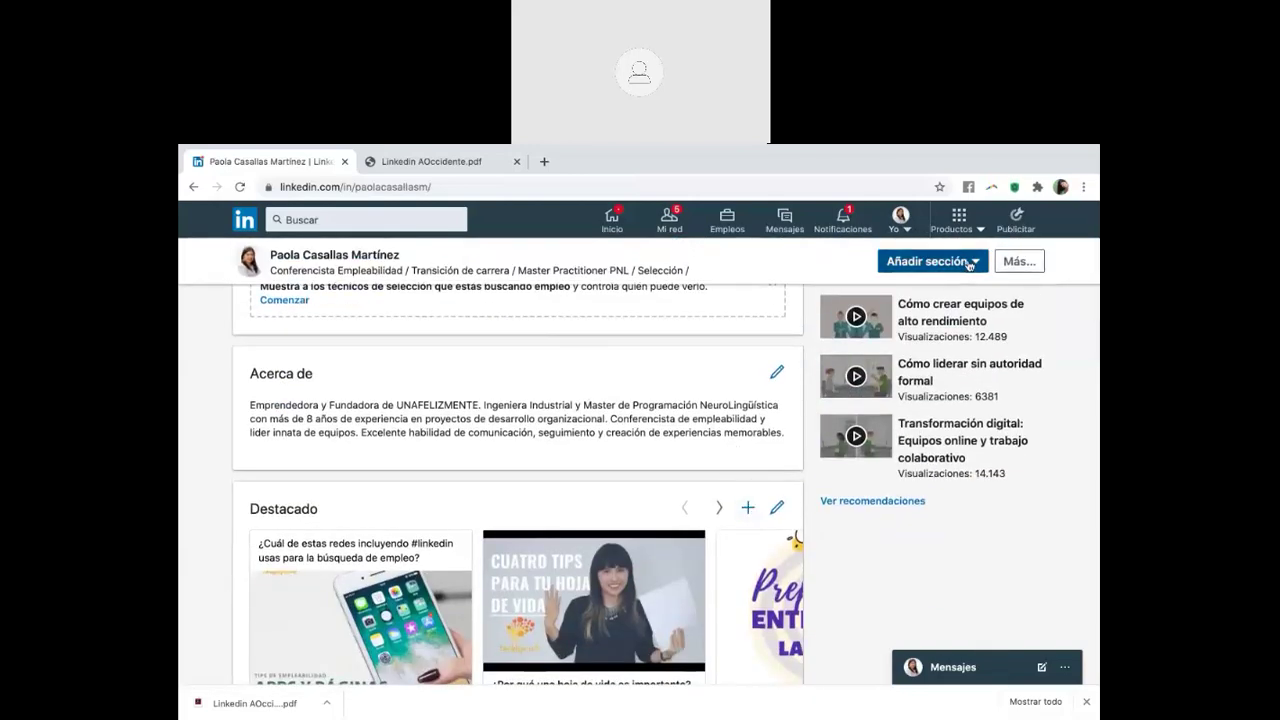
left_click(946, 352)
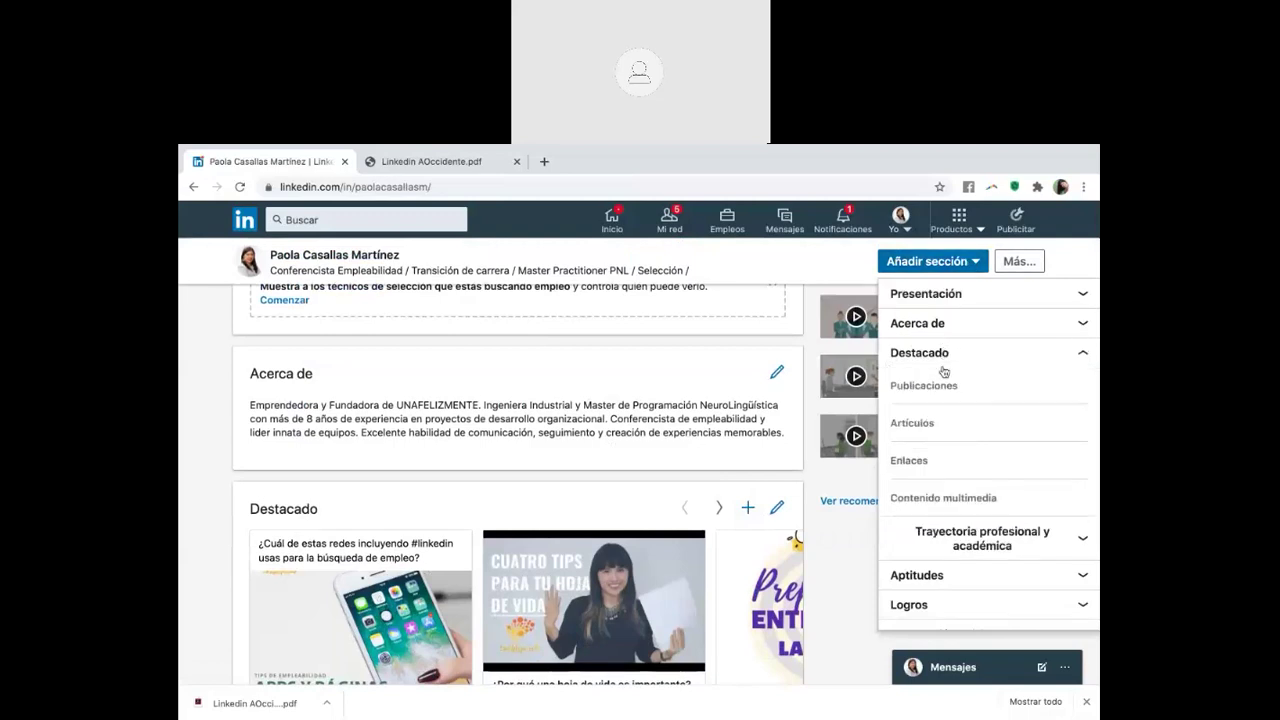
left_click(922, 498)
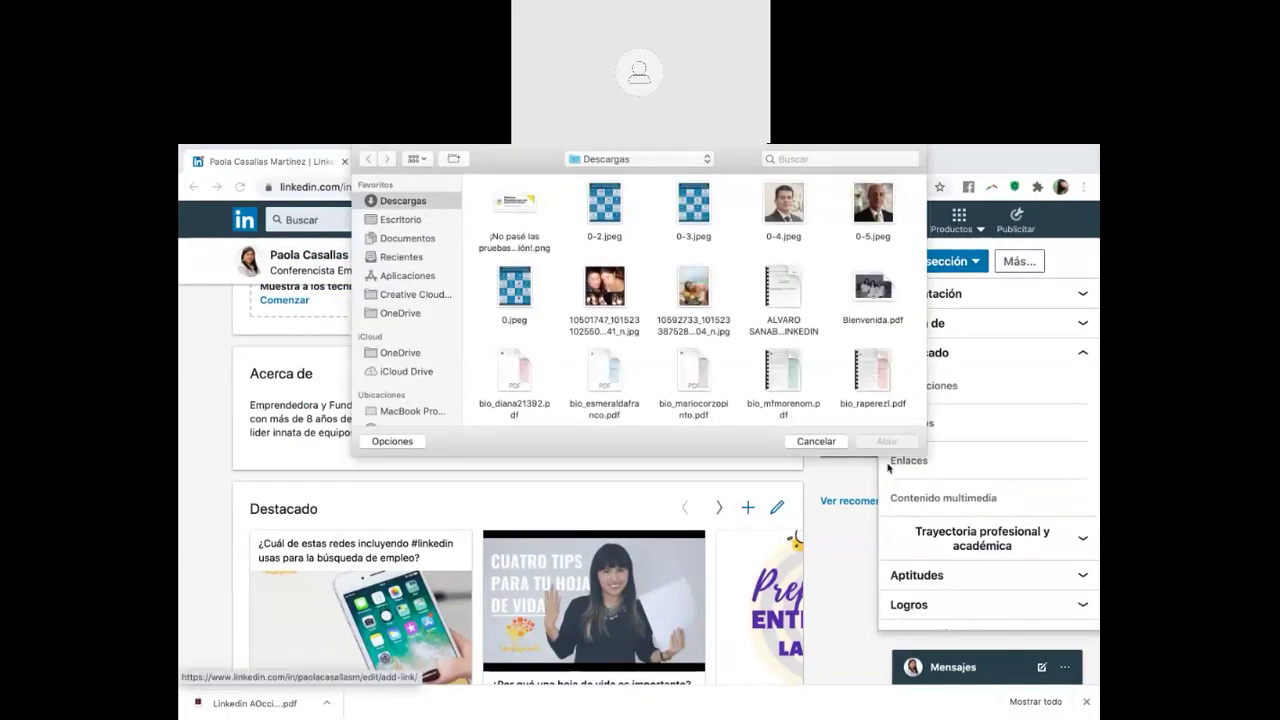
left_click(816, 441)
left_click(908, 462)
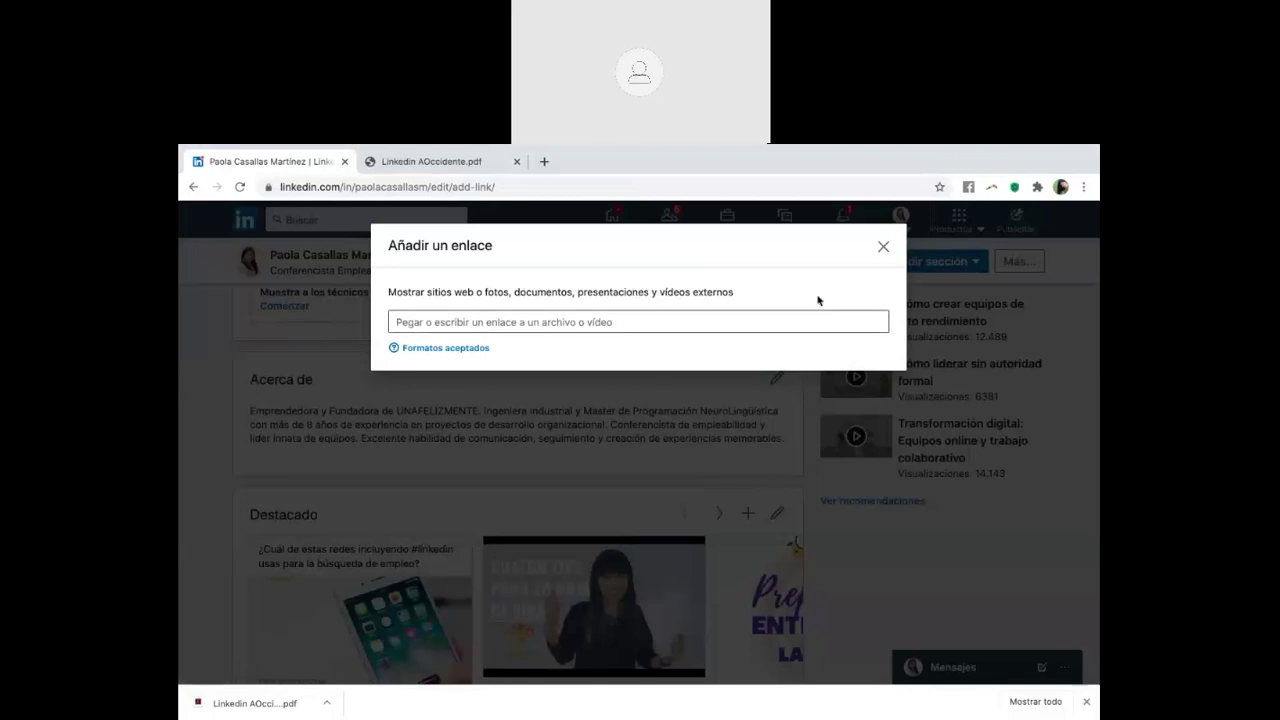
left_click(884, 249)
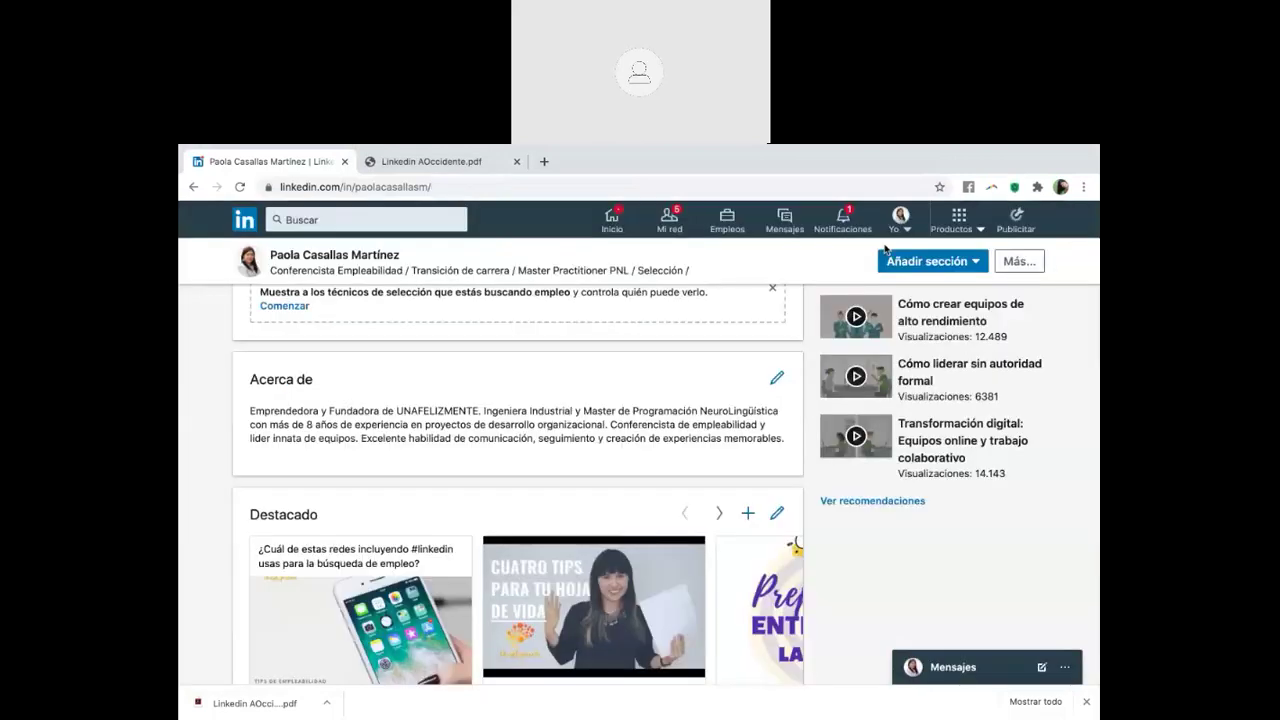
Browse forward and back through the Destacado featured items carousel
scroll(576, 547, "down", 2)
scroll(576, 547, "down", 1)
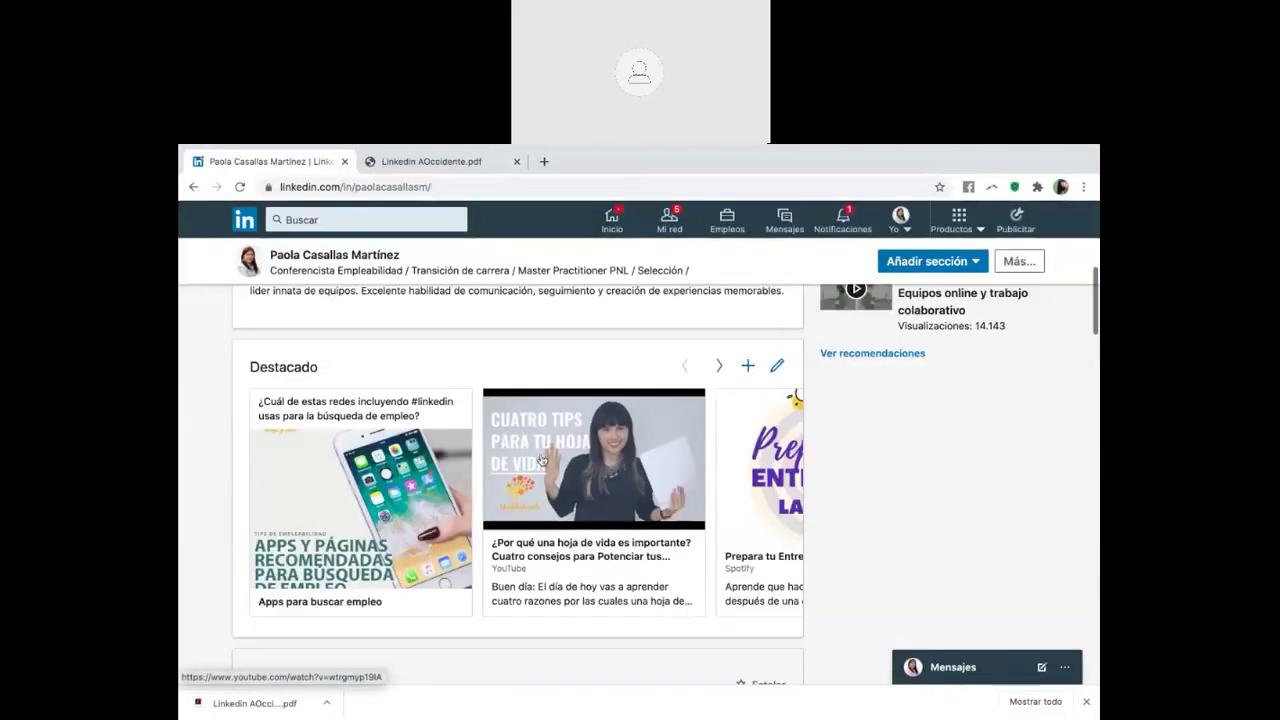
left_click(719, 366)
left_click(683, 367)
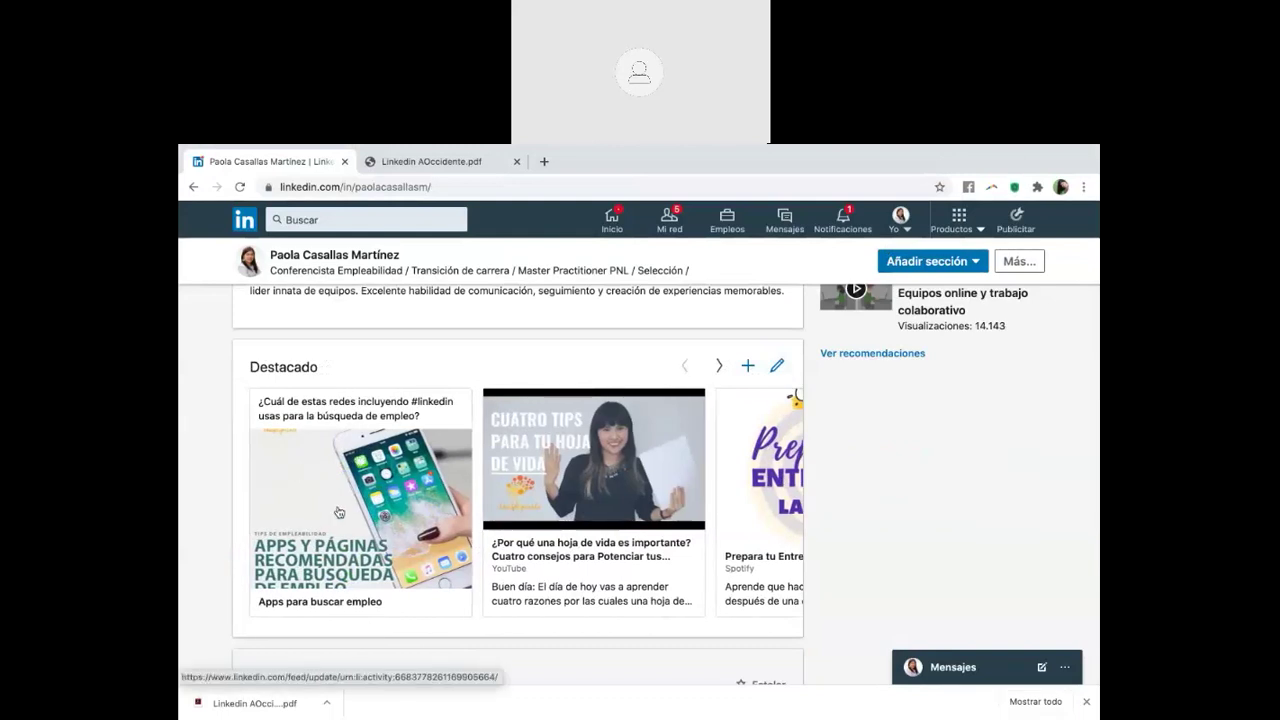
Open the featured 'Apps para buscar empleo' document and page through three pages
left_click(453, 456)
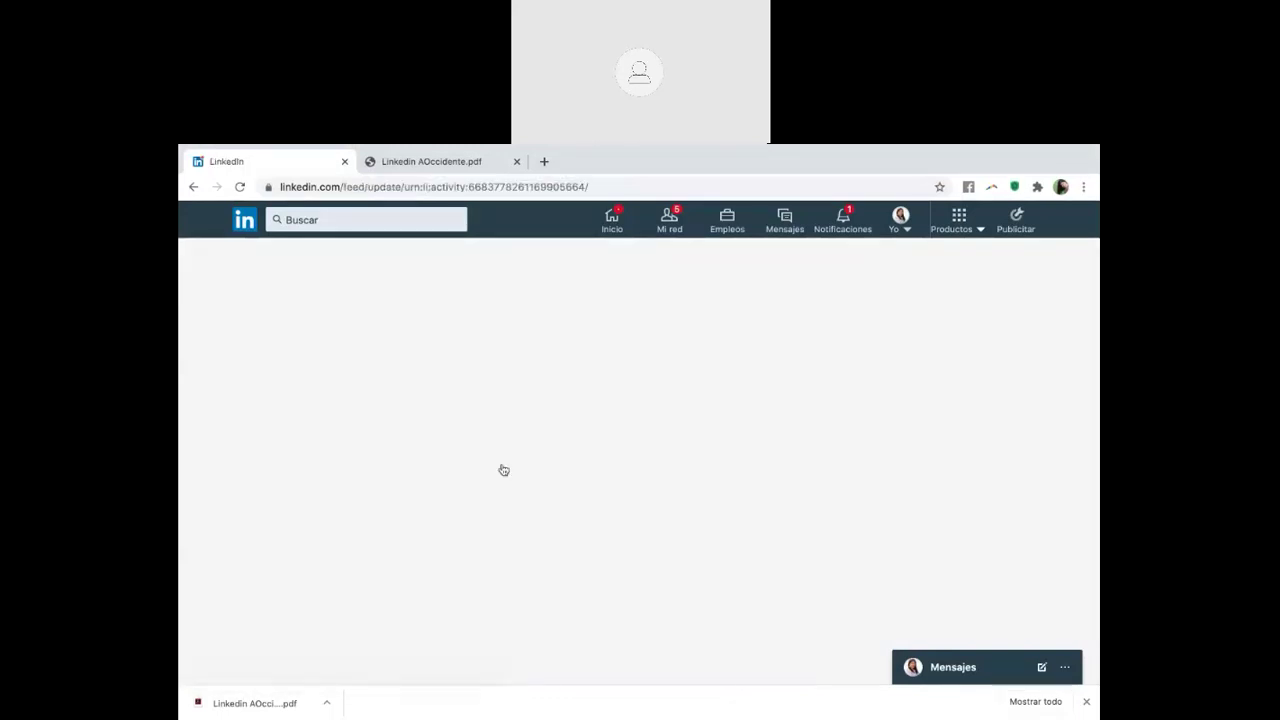
scroll(503, 466, "down", 5)
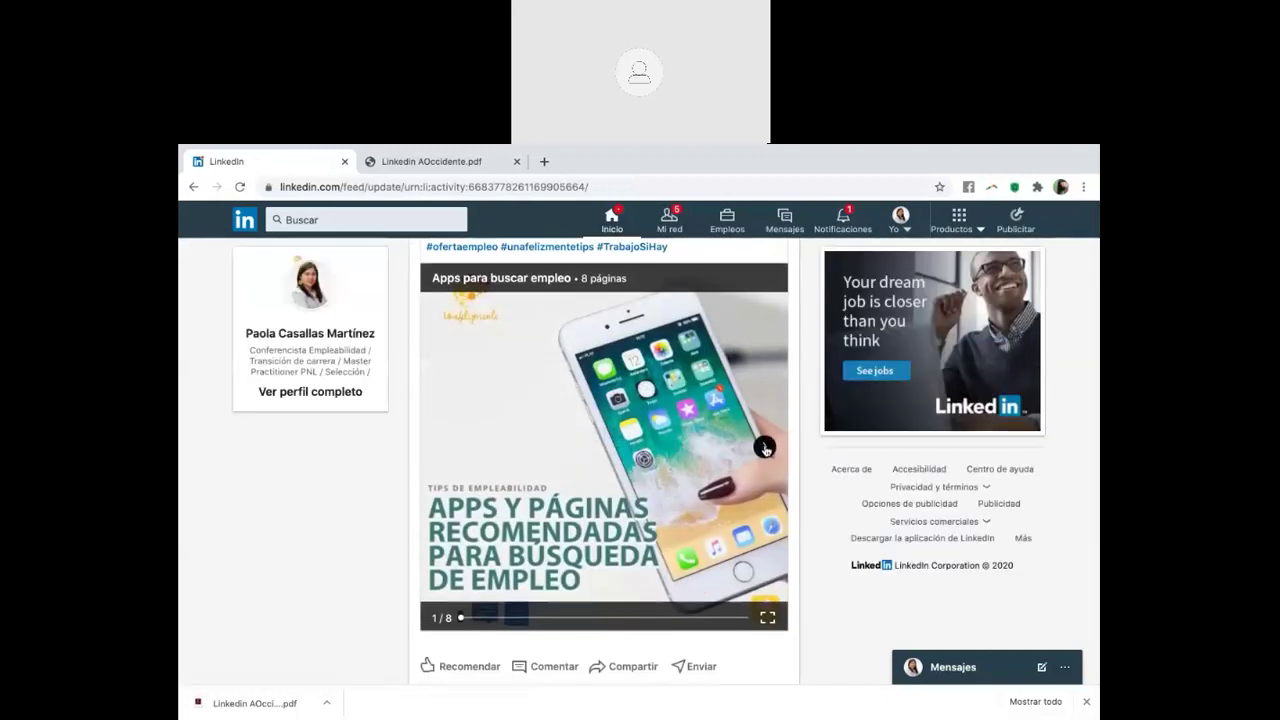
left_click(764, 447)
left_click(765, 446)
left_click(765, 446)
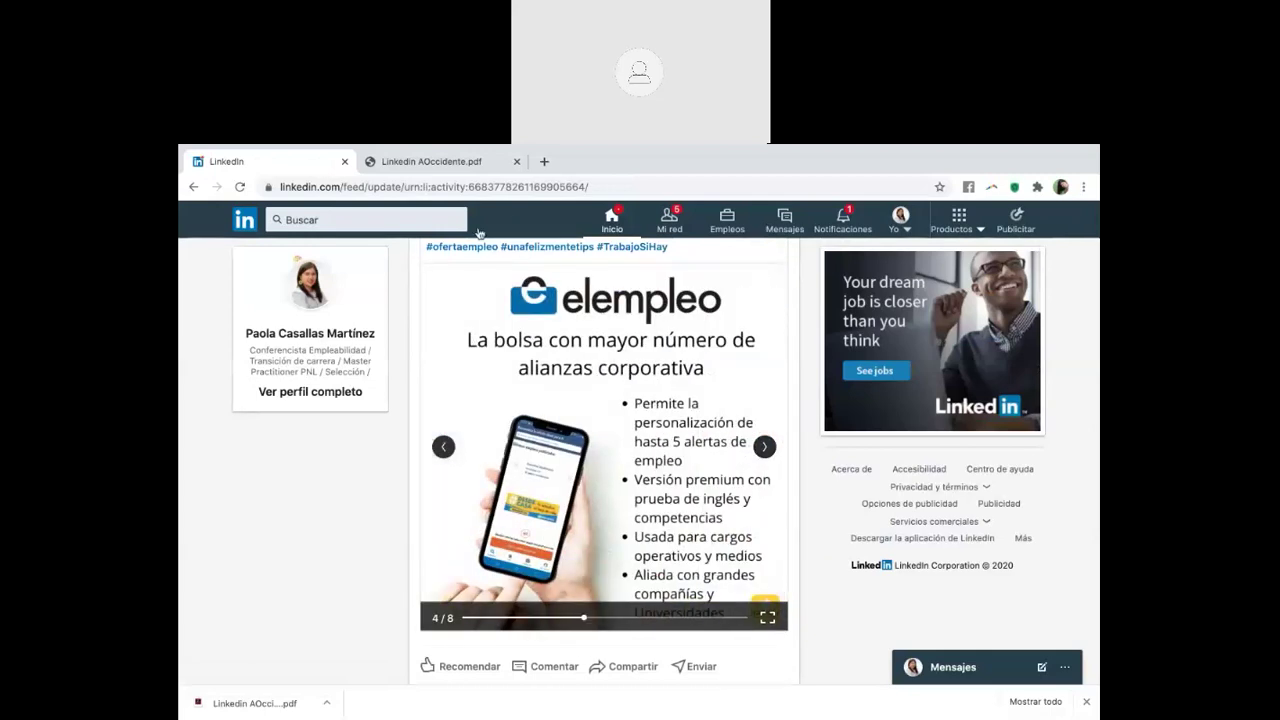
Close the add-a-link dialog and go back to the other member's profile
left_click(194, 187)
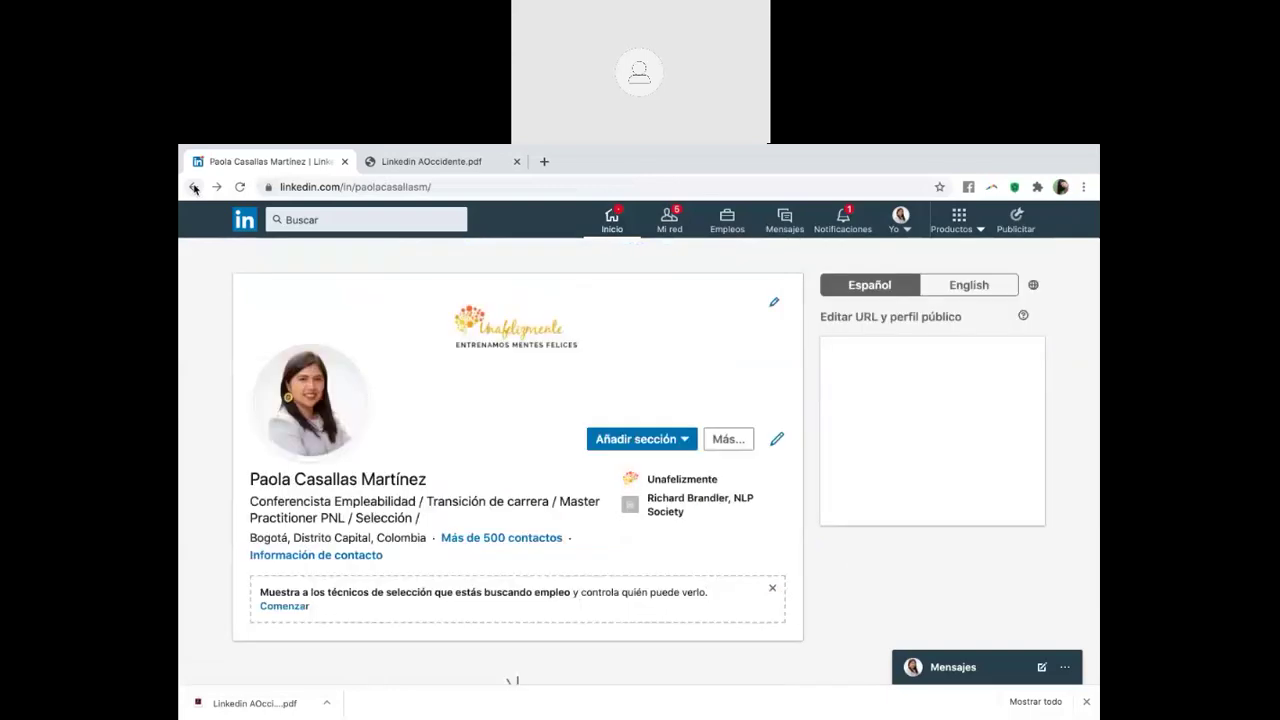
left_click(194, 187)
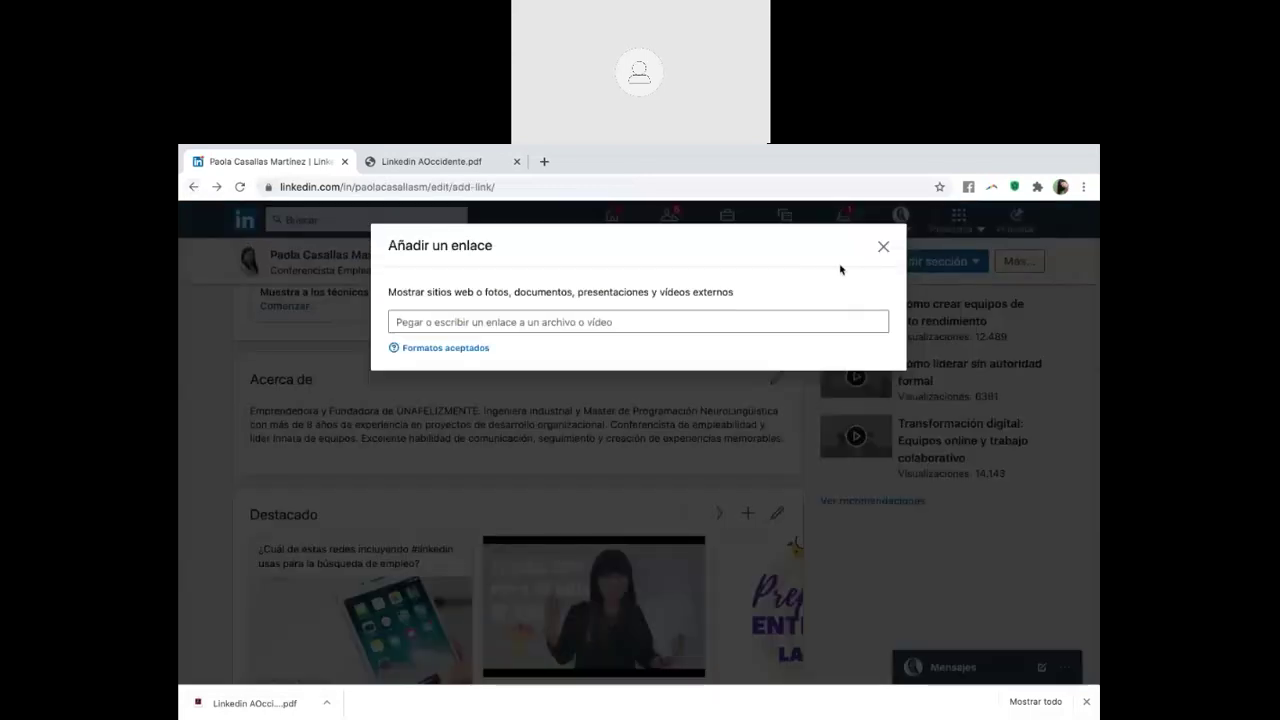
left_click(884, 247)
left_click(193, 188)
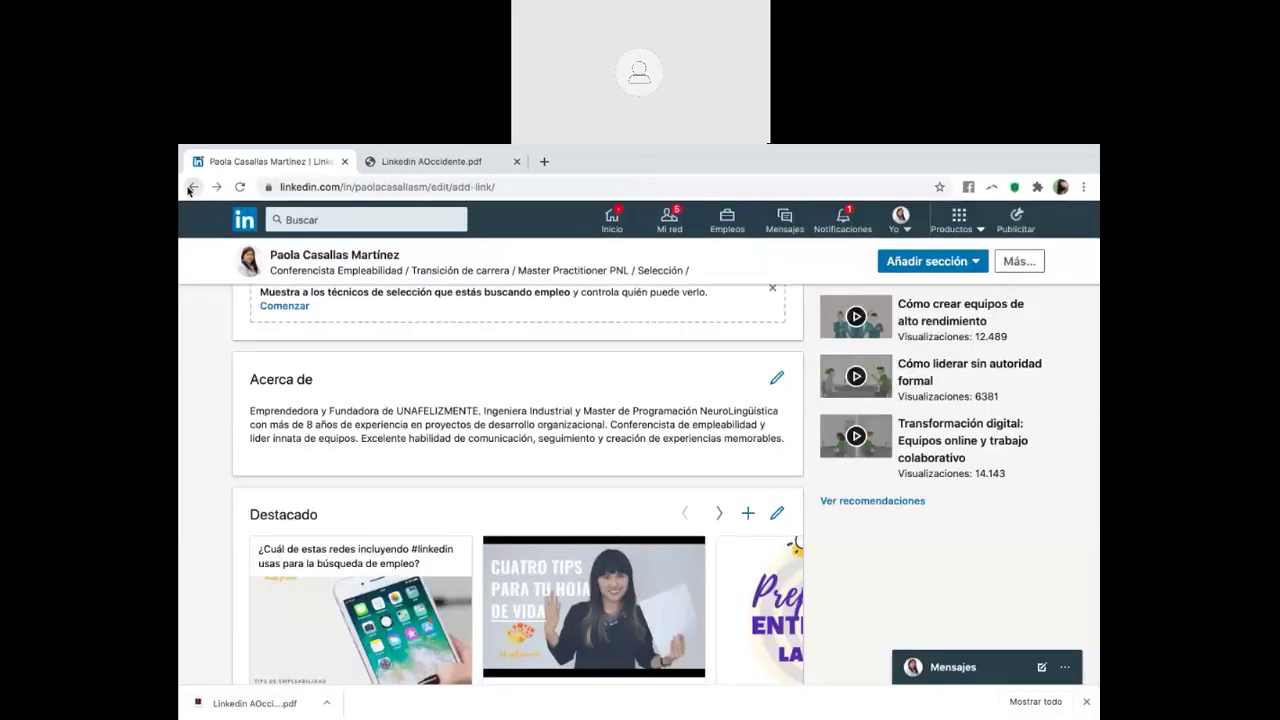
left_click(193, 187)
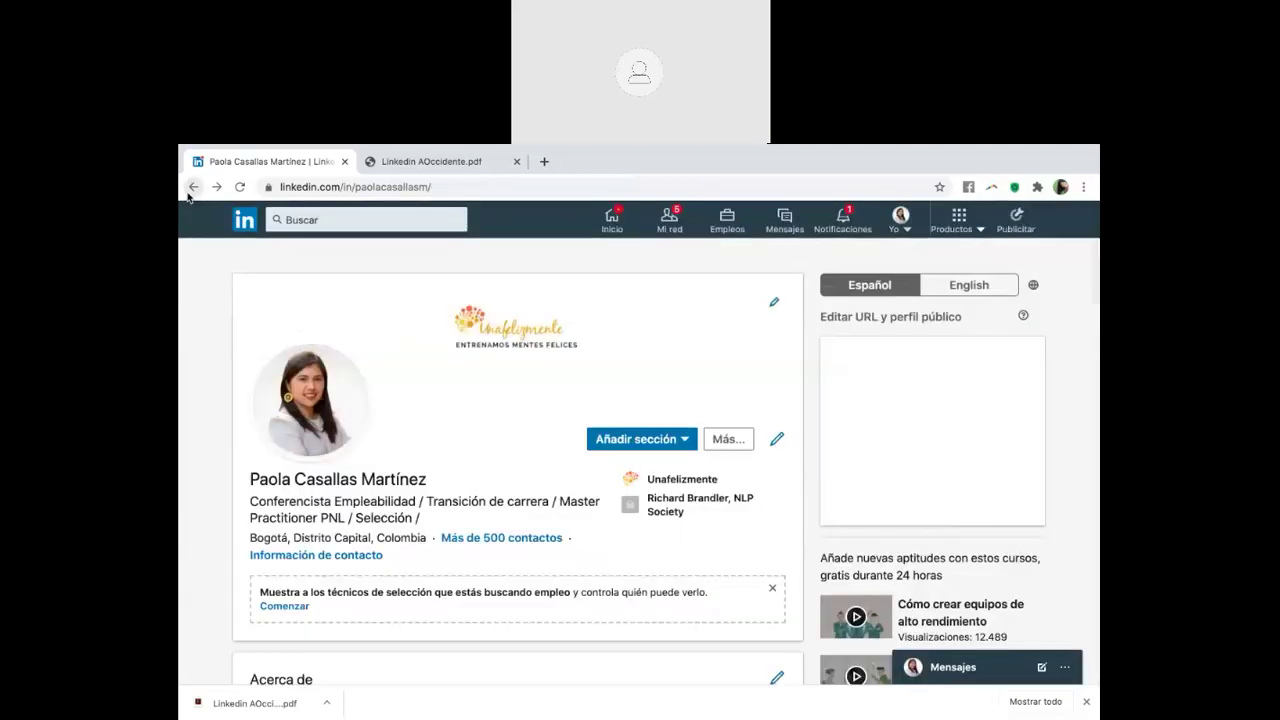
left_click(193, 187)
Review her Educación and Aptitudes sections: Comunicación digital, Cine, Producción Audiovisual
scroll(405, 438, "down", 8)
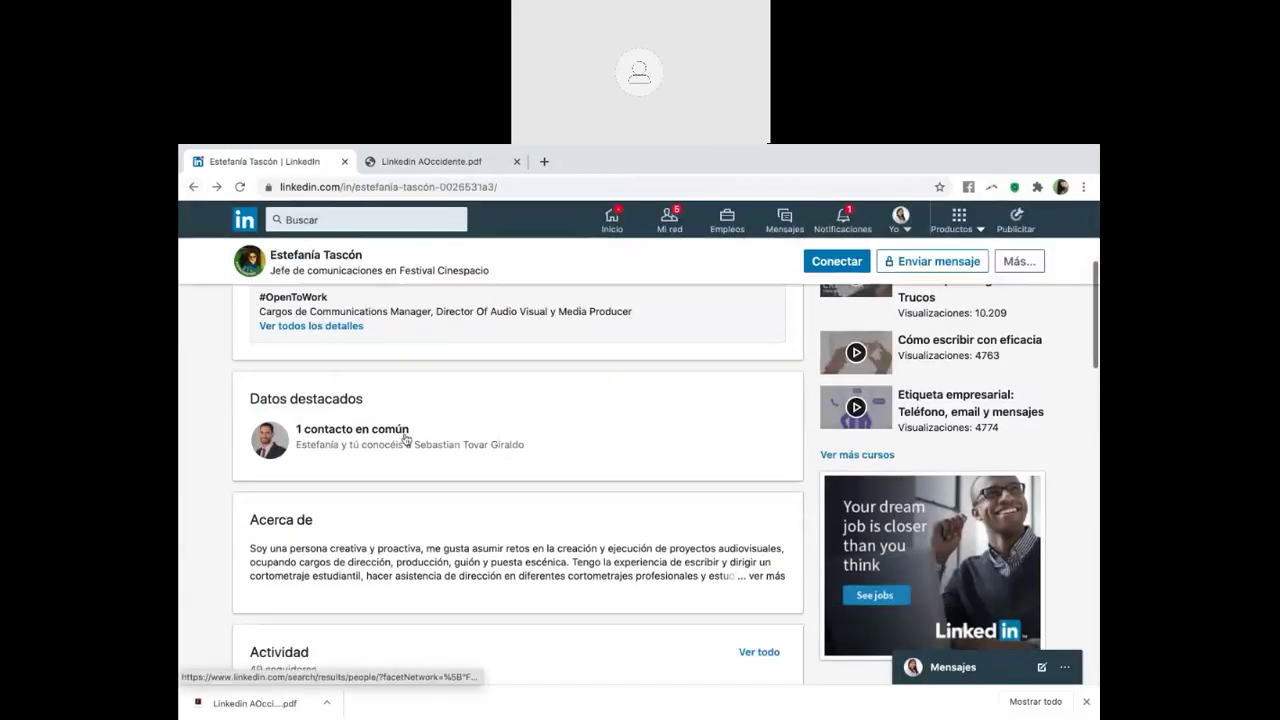
scroll(405, 438, "down", 1)
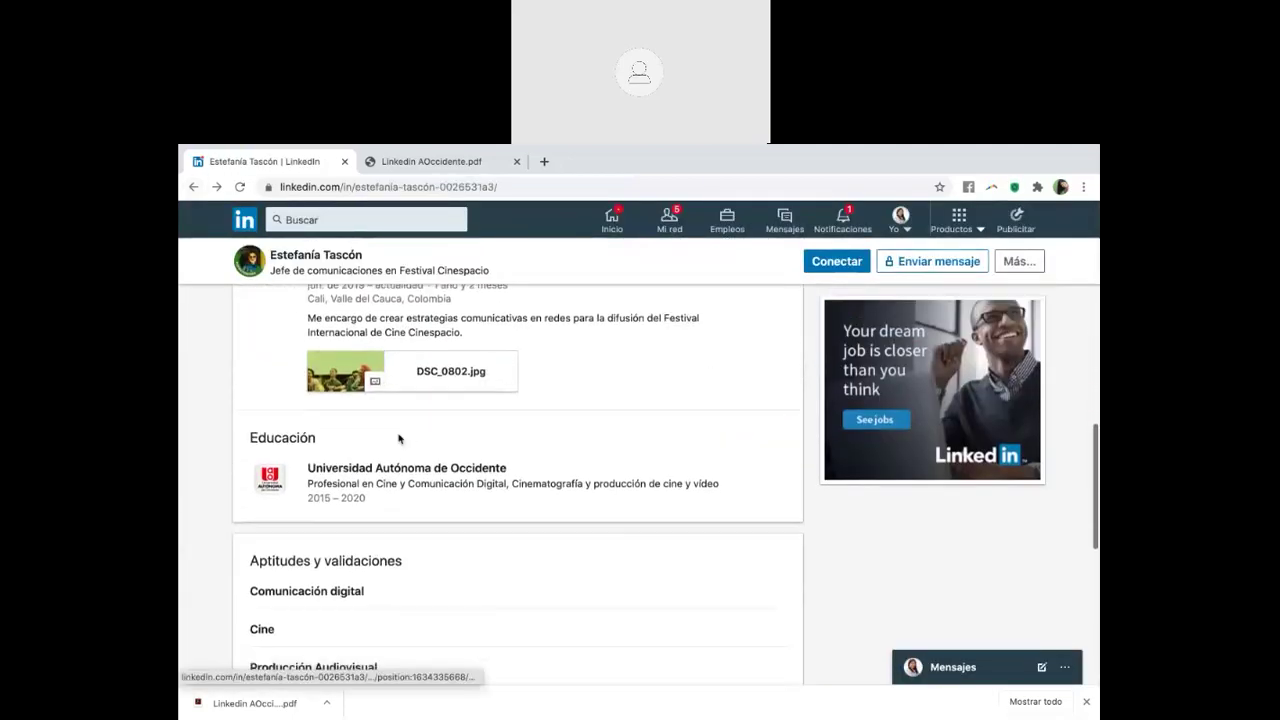
scroll(643, 494, "down", 3)
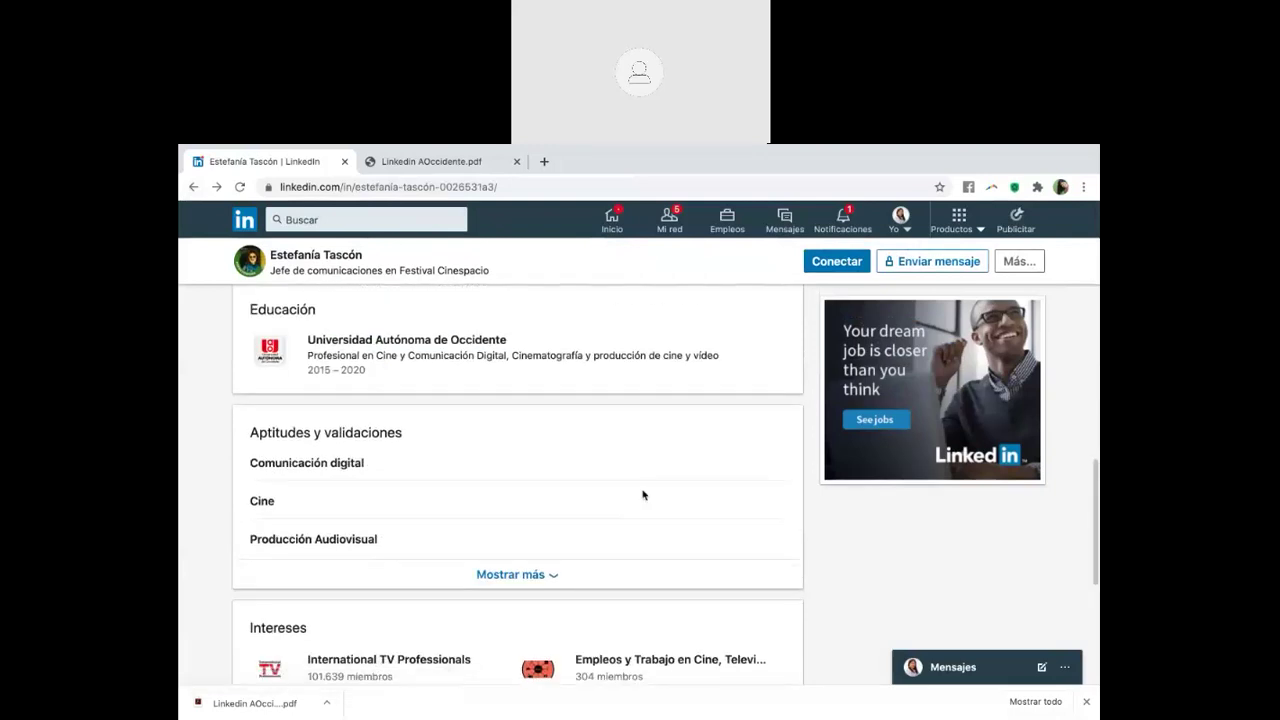
scroll(643, 494, "up", 1)
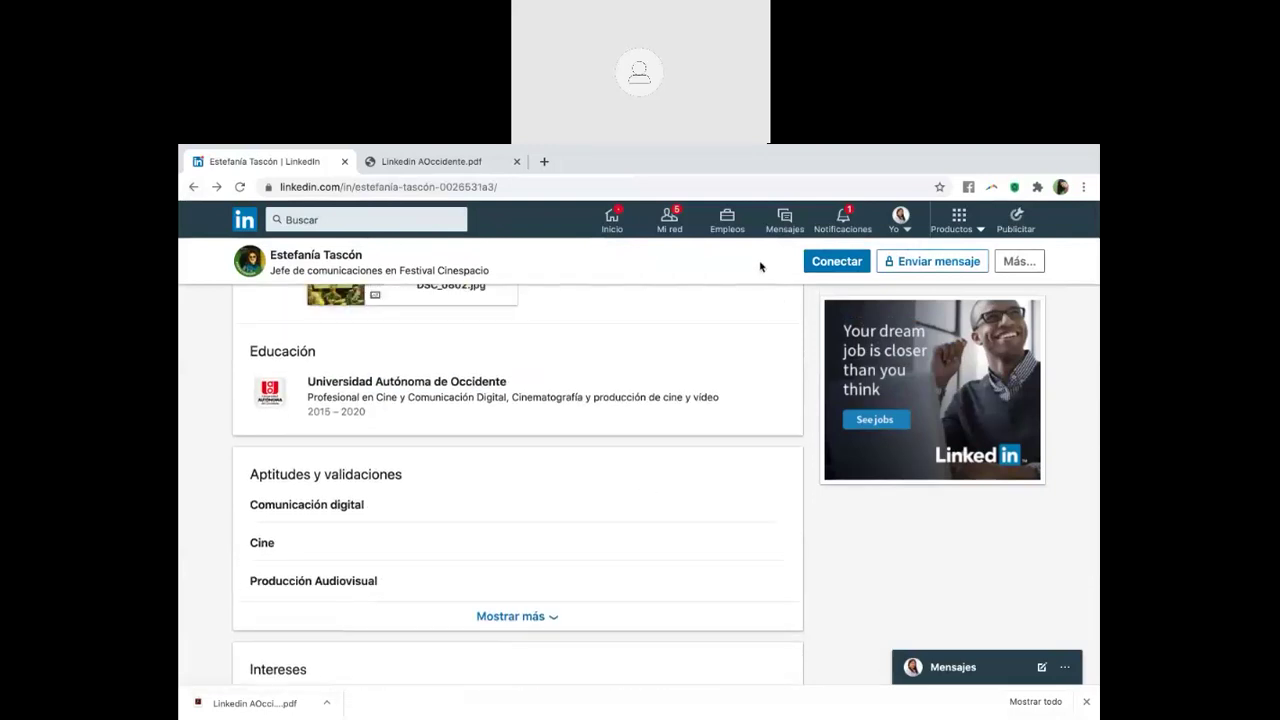
scroll(758, 272, "up", 1)
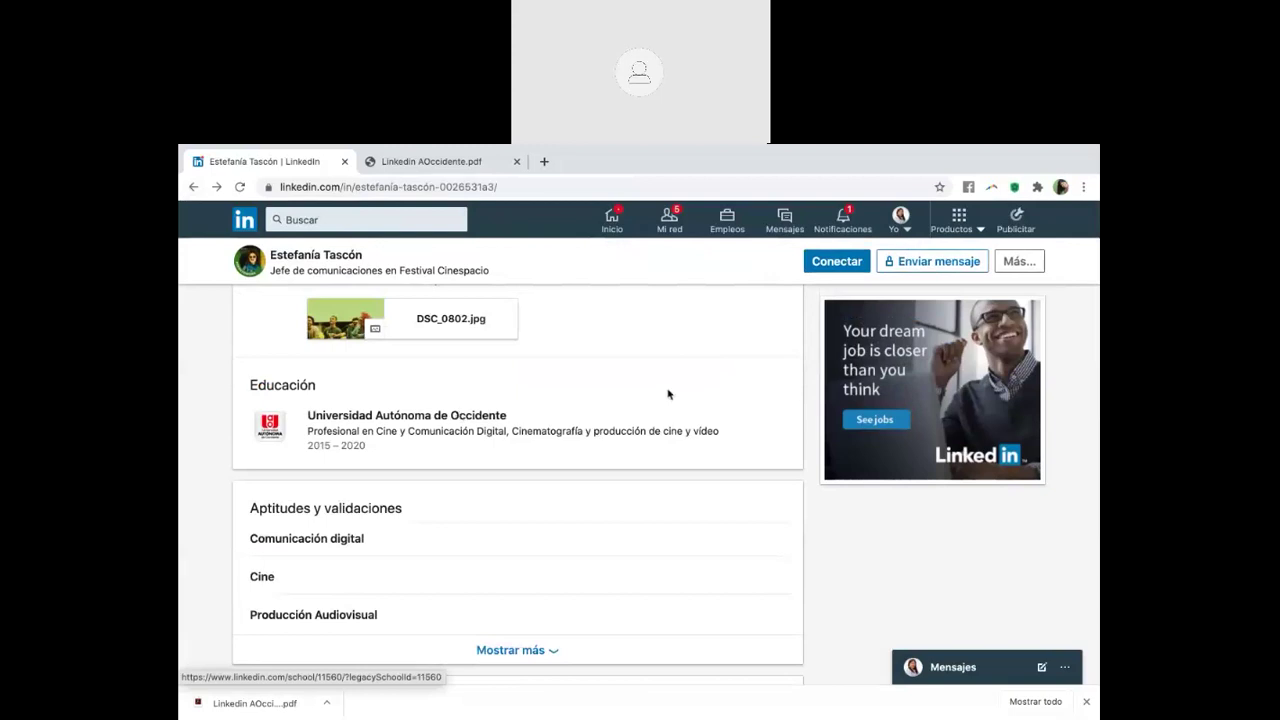
scroll(669, 394, "up", 1)
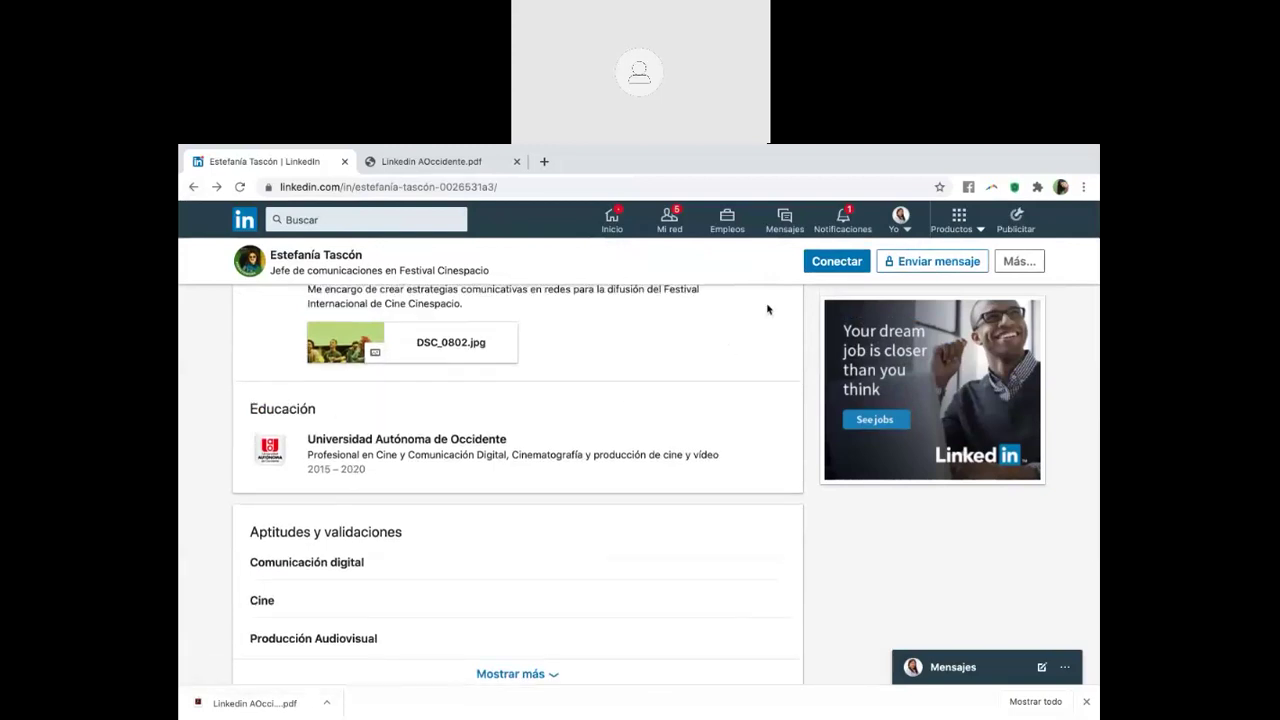
left_click(900, 218)
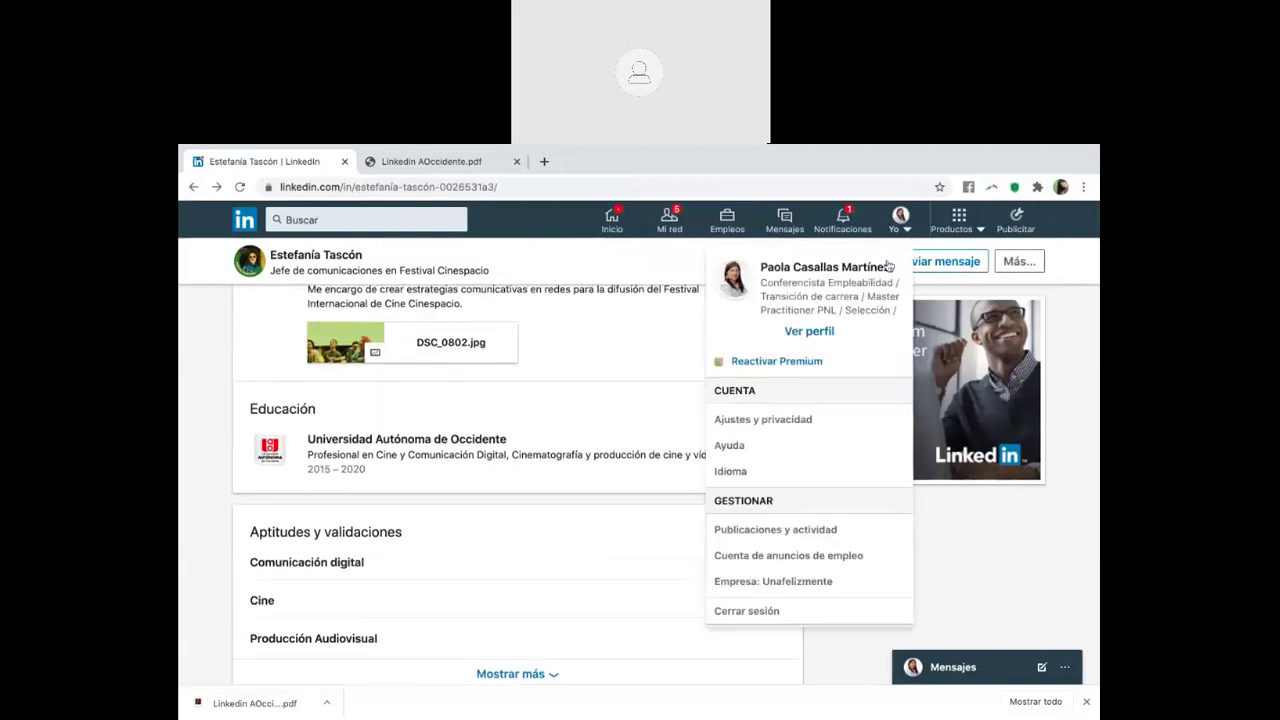
On your own profile, open the license or certification form and close it unsaved
left_click(809, 331)
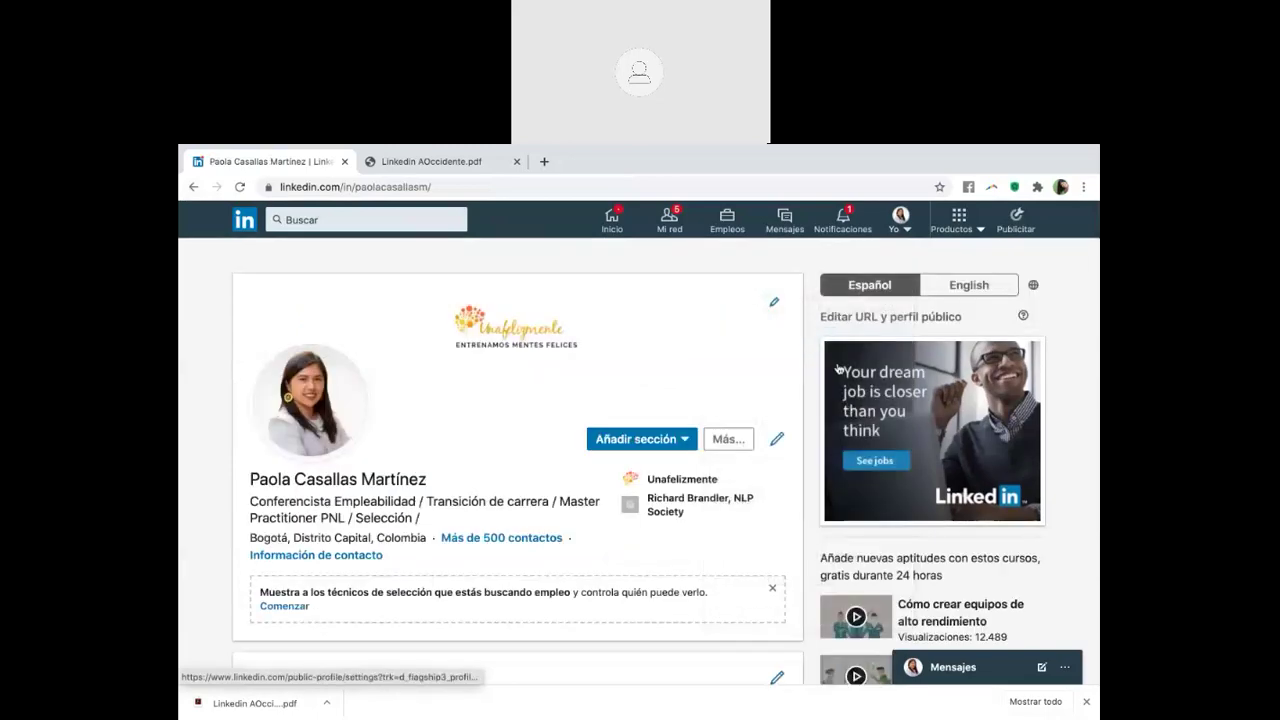
scroll(745, 485, "down", 2)
scroll(748, 484, "down", 2)
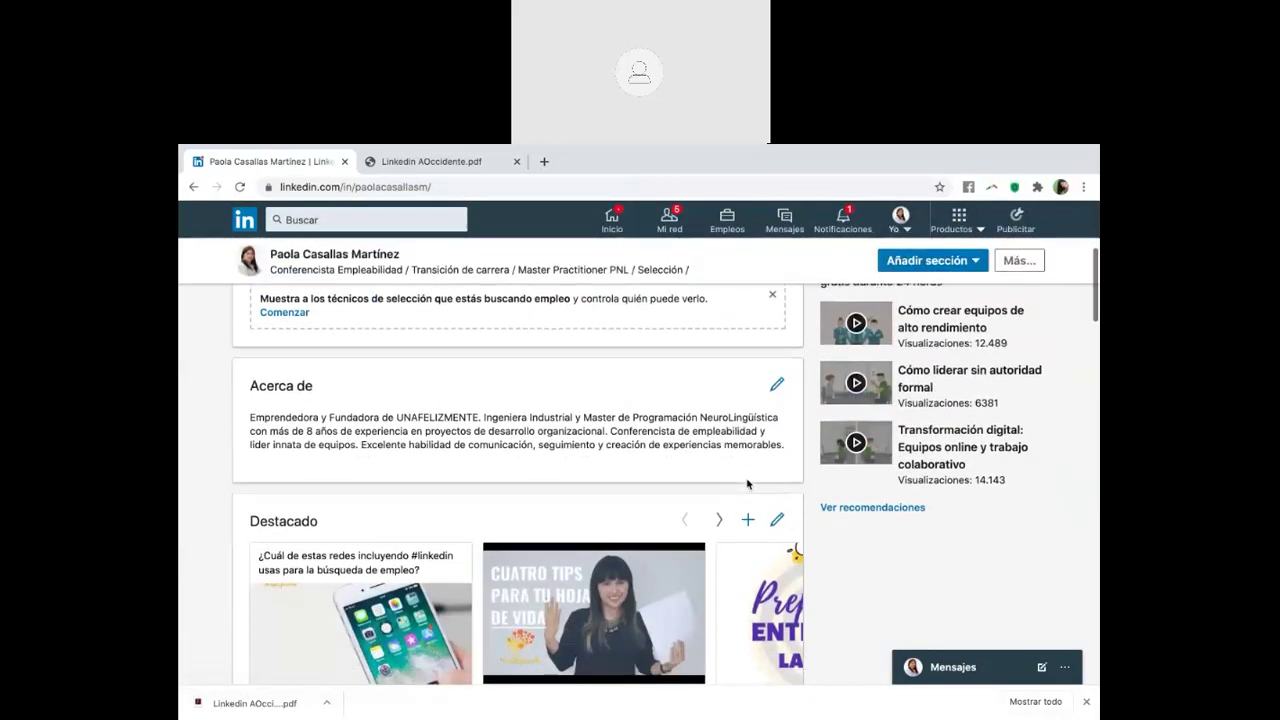
left_click(930, 261)
scroll(919, 497, "down", 1)
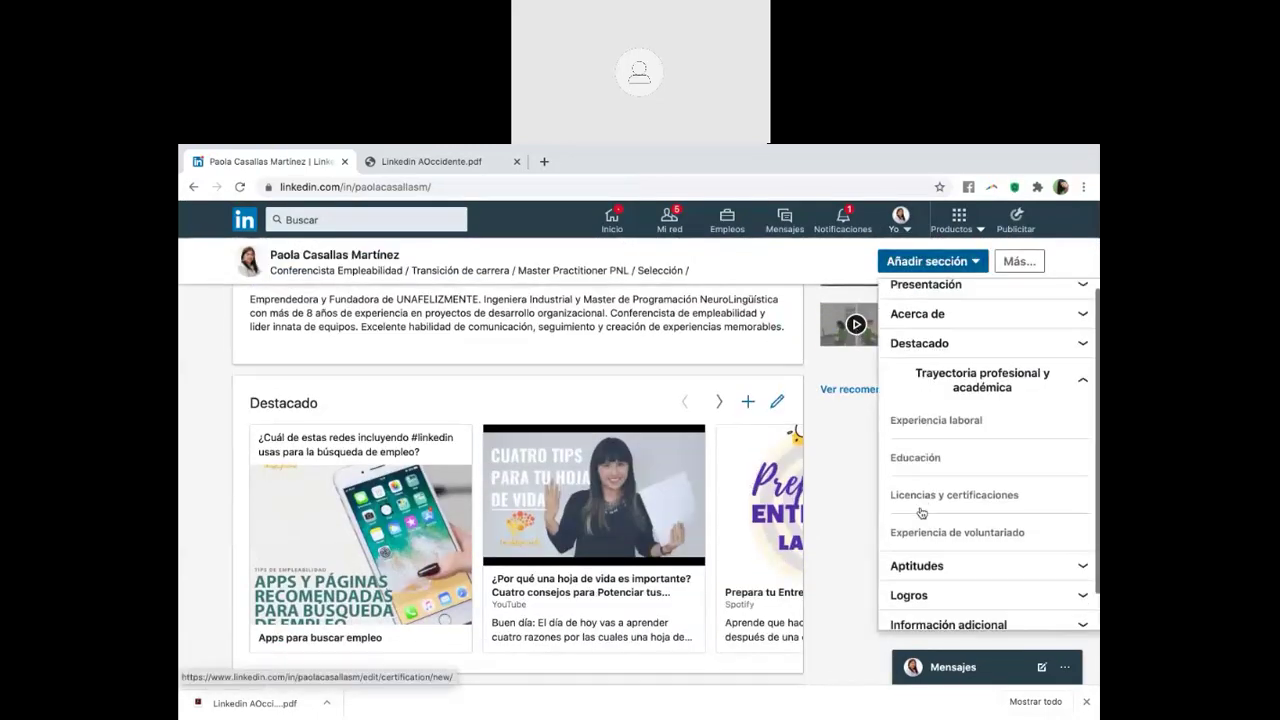
left_click(912, 492)
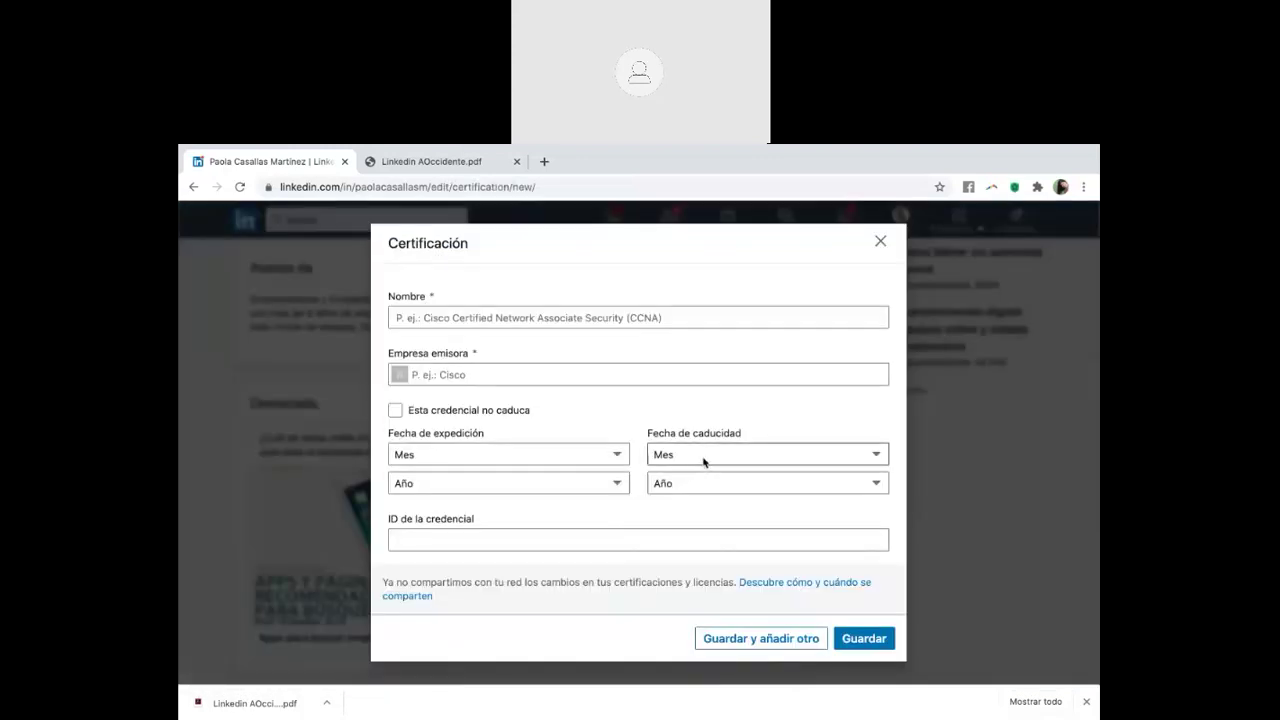
left_click(881, 244)
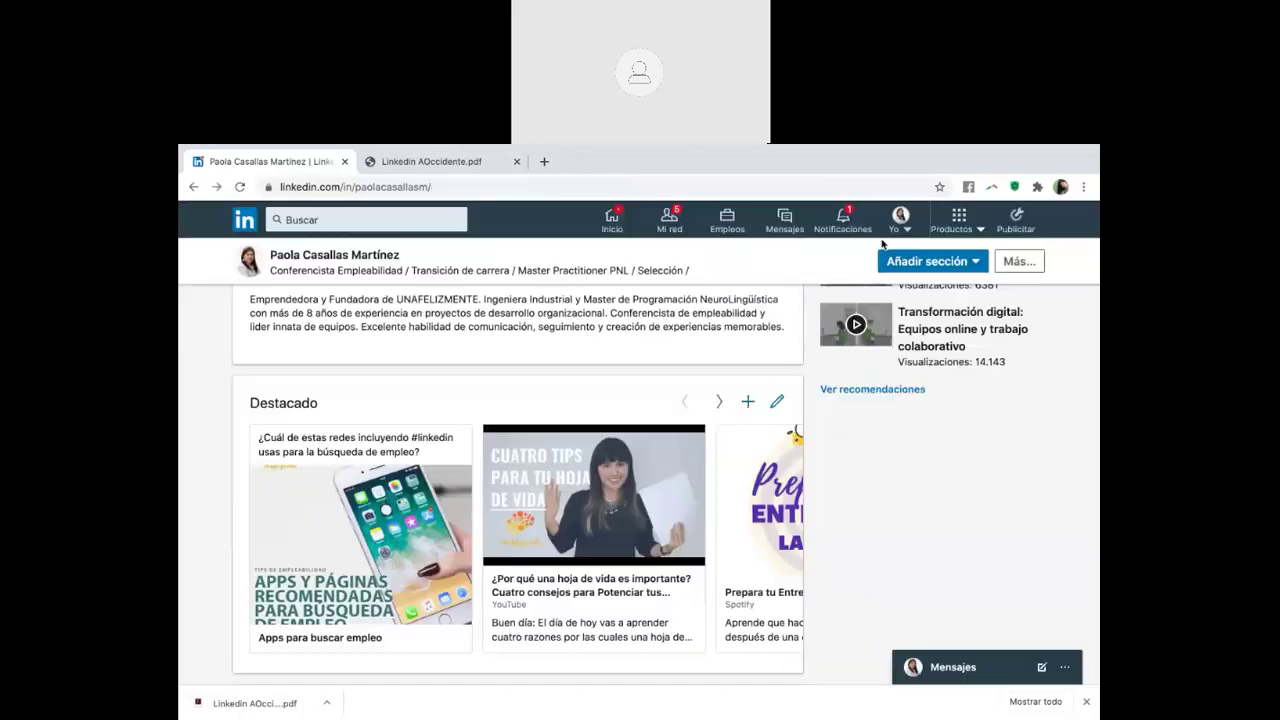
Expand the Logros group in the add-section list, showing Publicaciones, Cursos and Proyectos
left_click(932, 261)
scroll(966, 524, "down", 1)
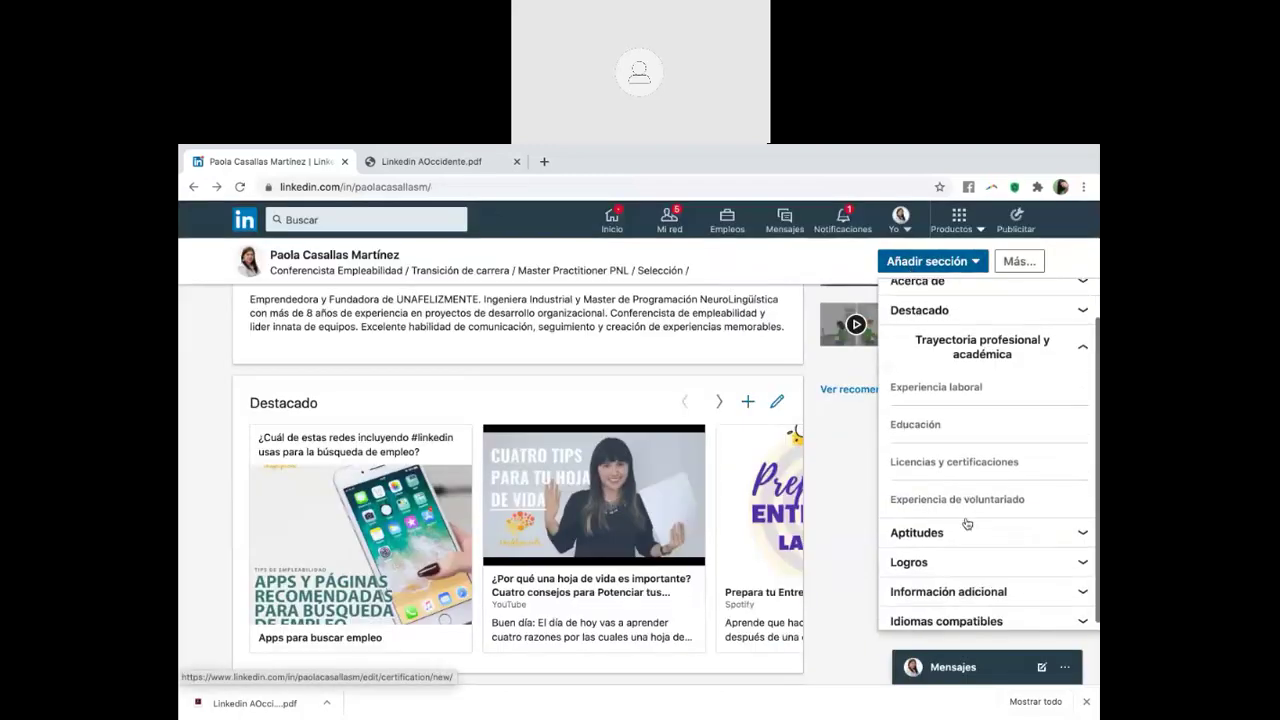
left_click(938, 566)
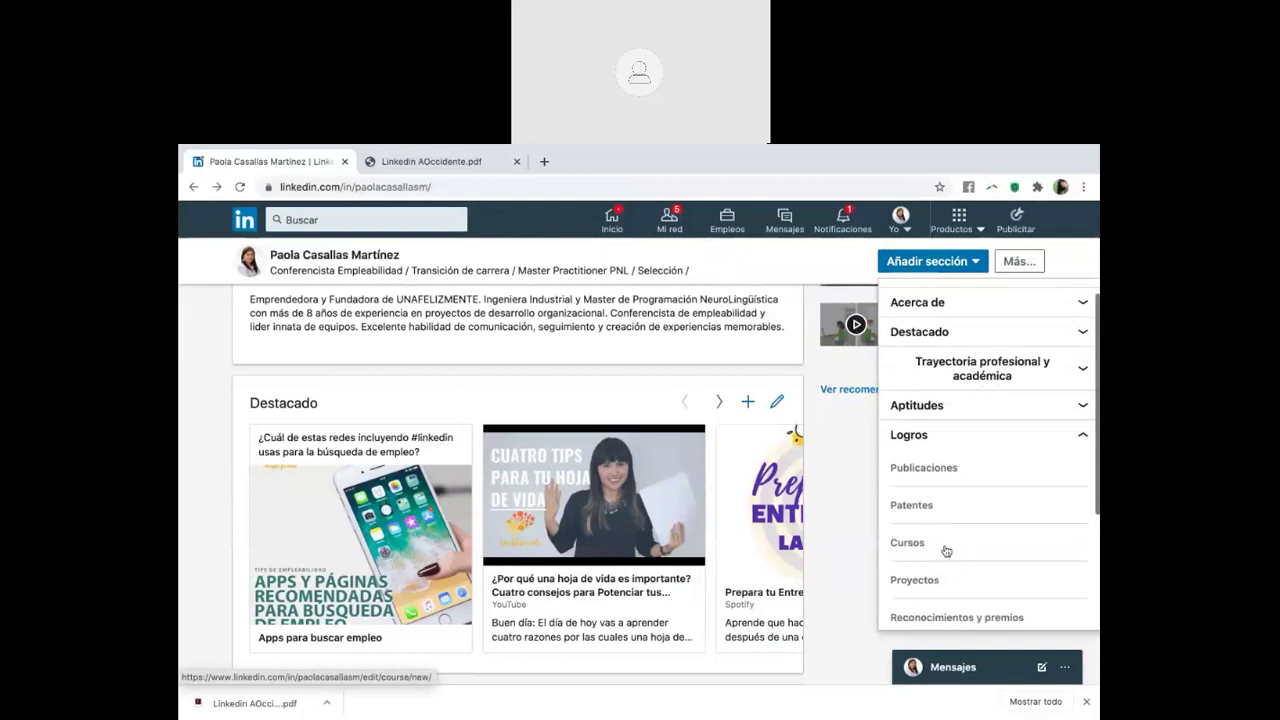
scroll(940, 548, "up", 1)
scroll(940, 548, "down", 1)
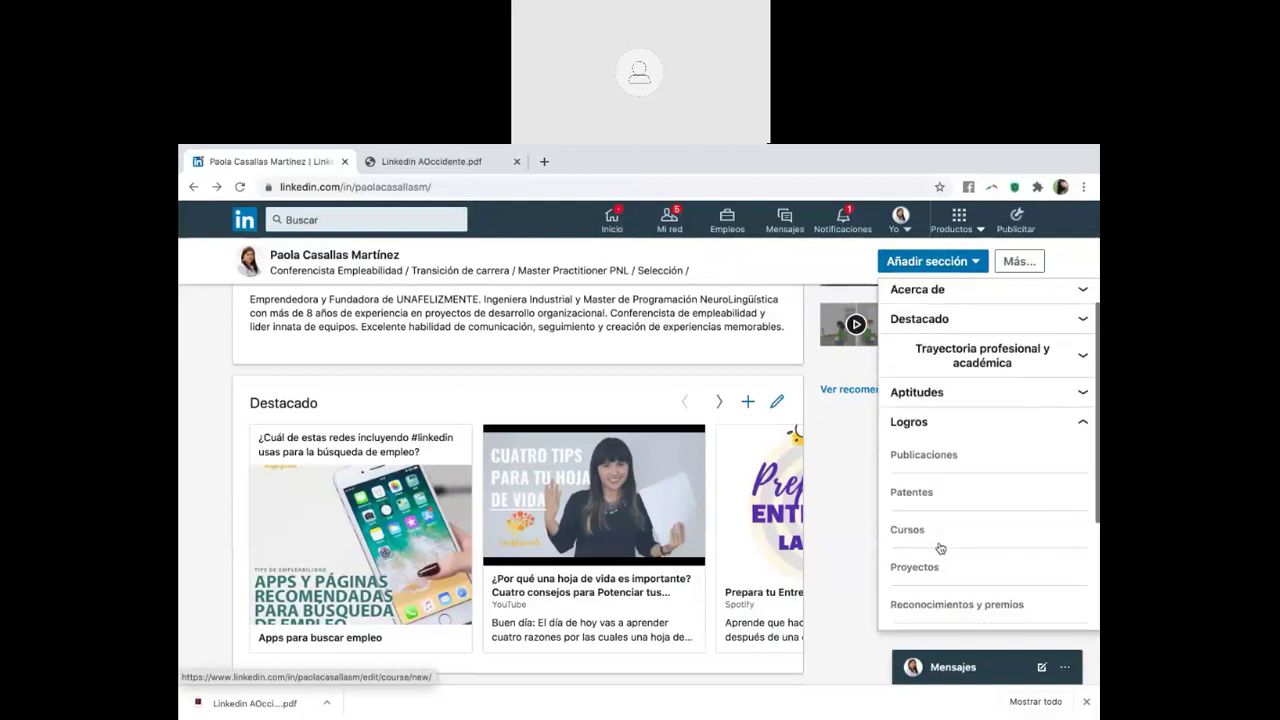
scroll(940, 548, "down", 3)
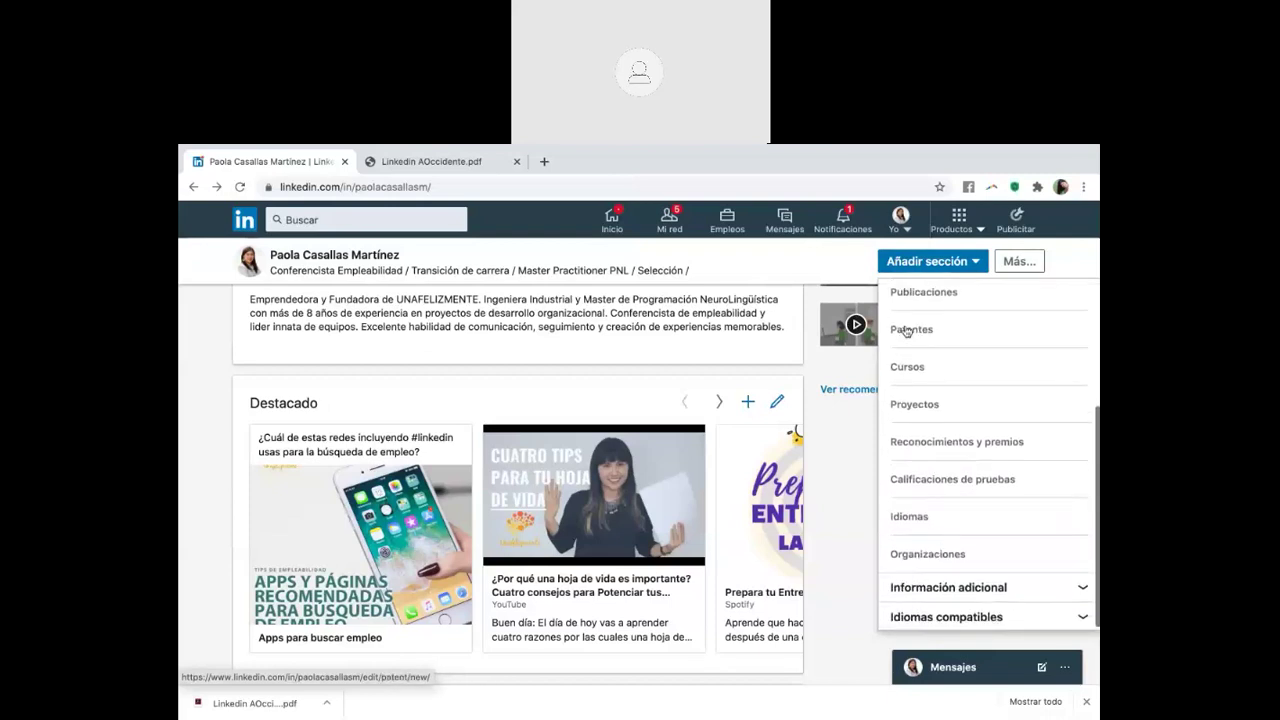
left_click(940, 262)
left_click(940, 262)
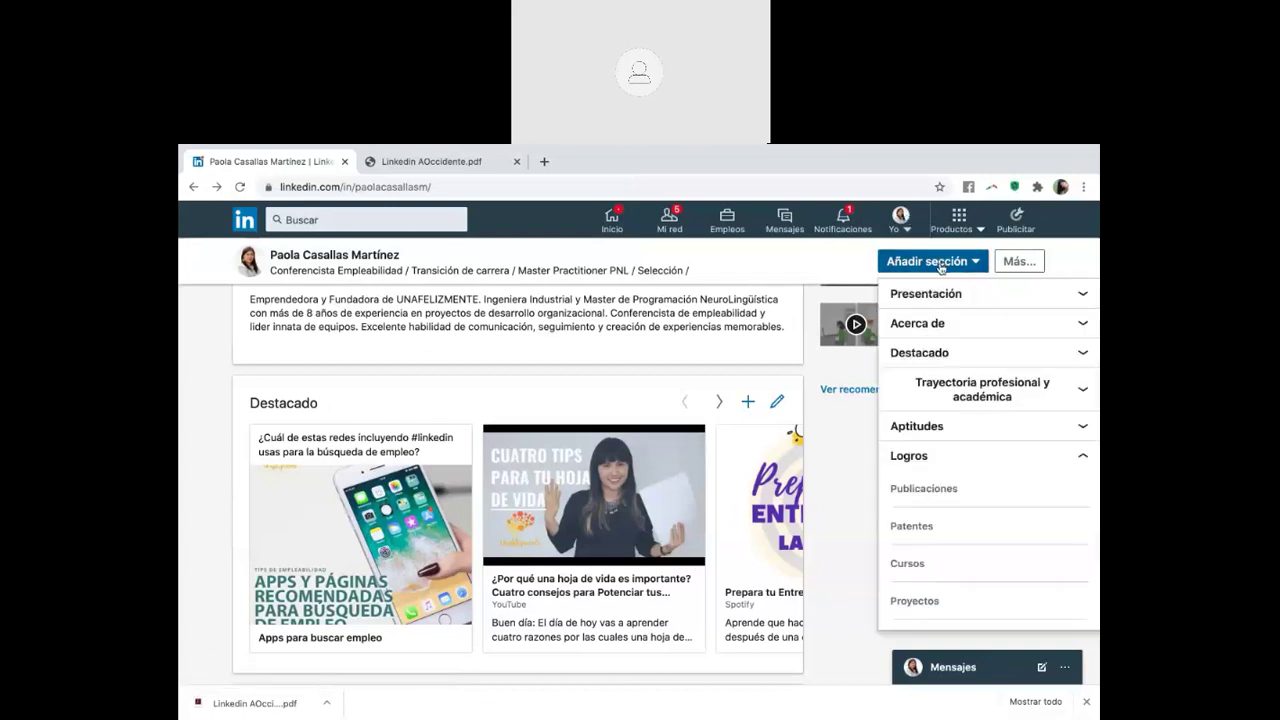
scroll(978, 455, "down", 2)
scroll(978, 453, "down", 1)
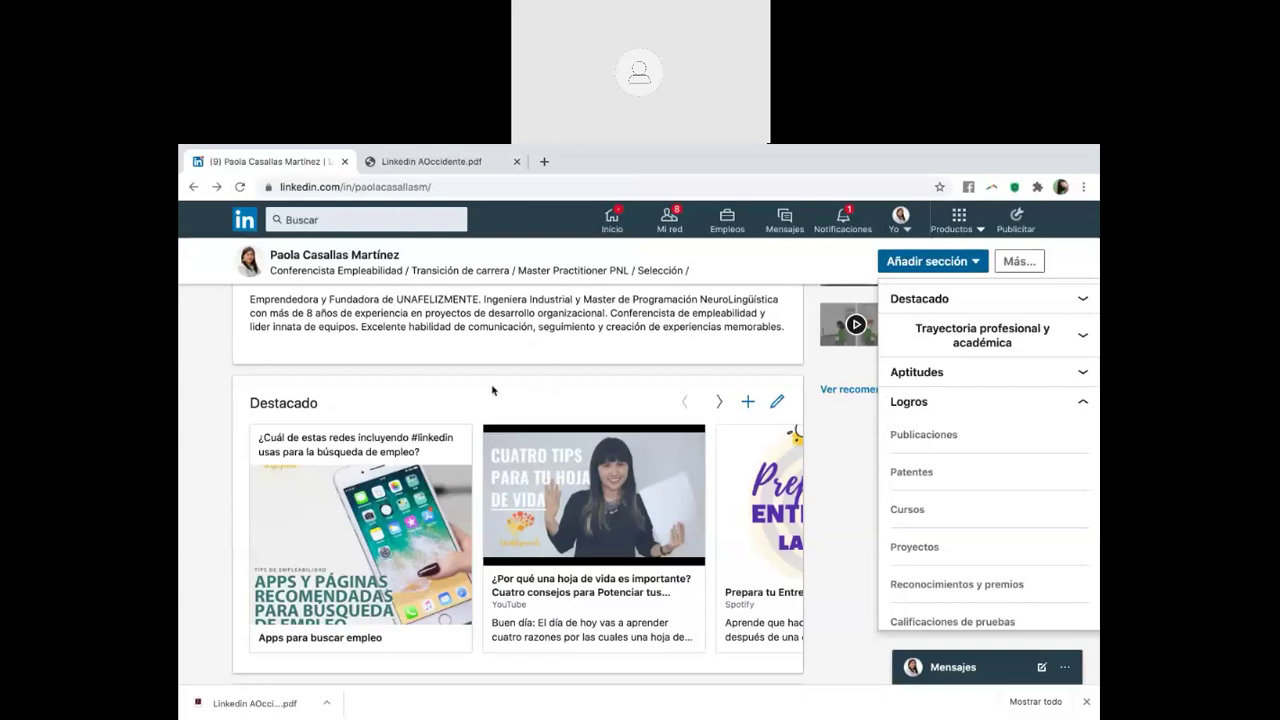
Scroll down through Aptitudes, Recomendaciones, Logros and Intereses on the profile
scroll(492, 390, "down", 1)
scroll(492, 390, "up", 2)
scroll(492, 390, "down", 1)
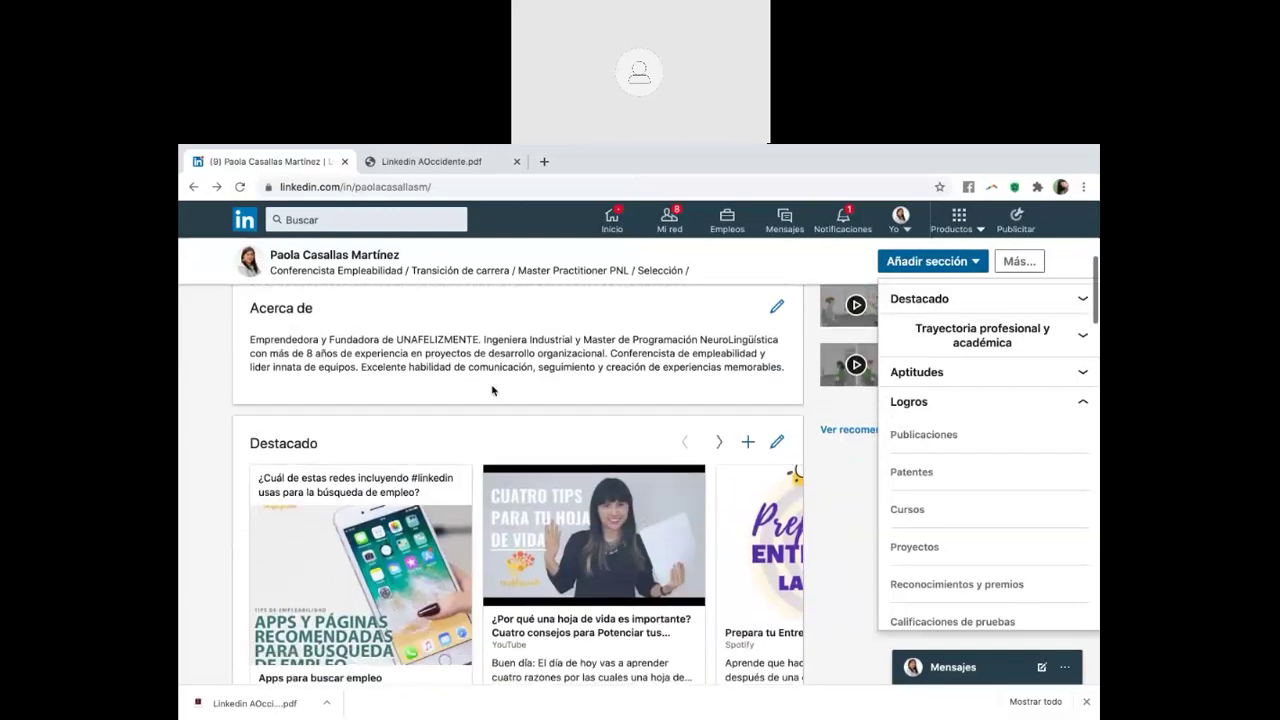
scroll(492, 390, "down", 3)
scroll(492, 390, "down", 6)
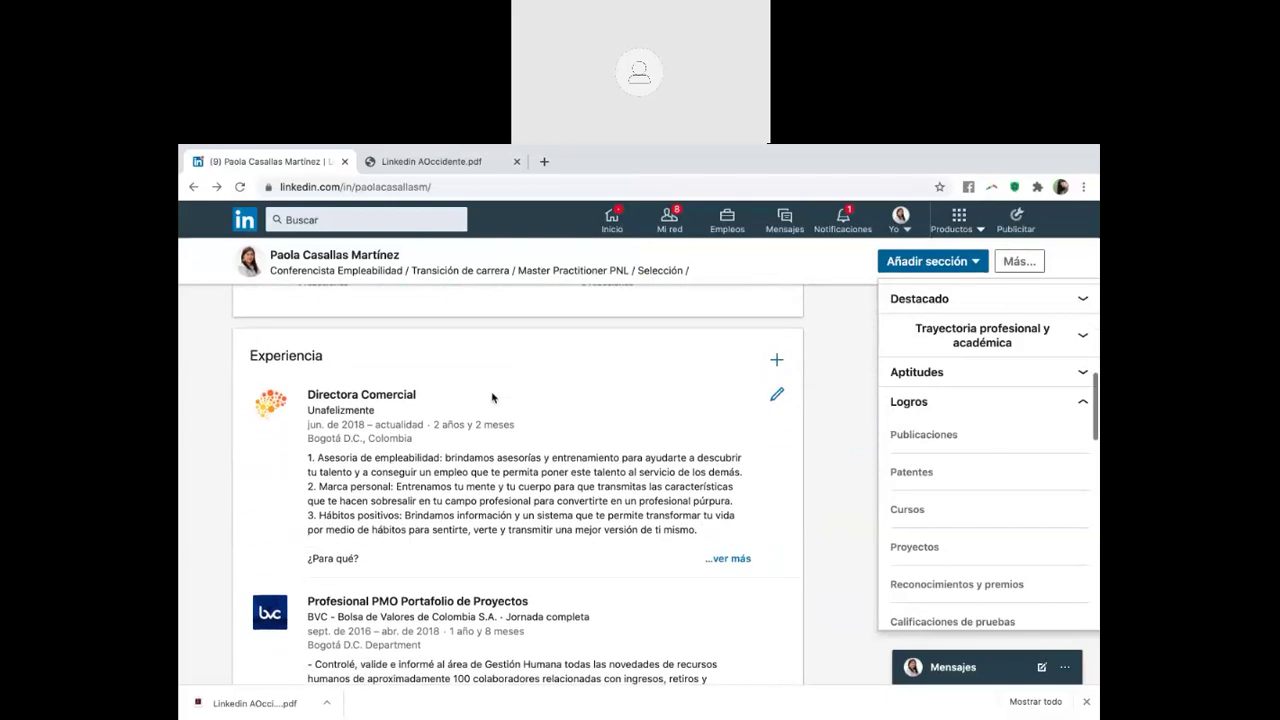
scroll(492, 390, "down", 5)
scroll(492, 396, "down", 2)
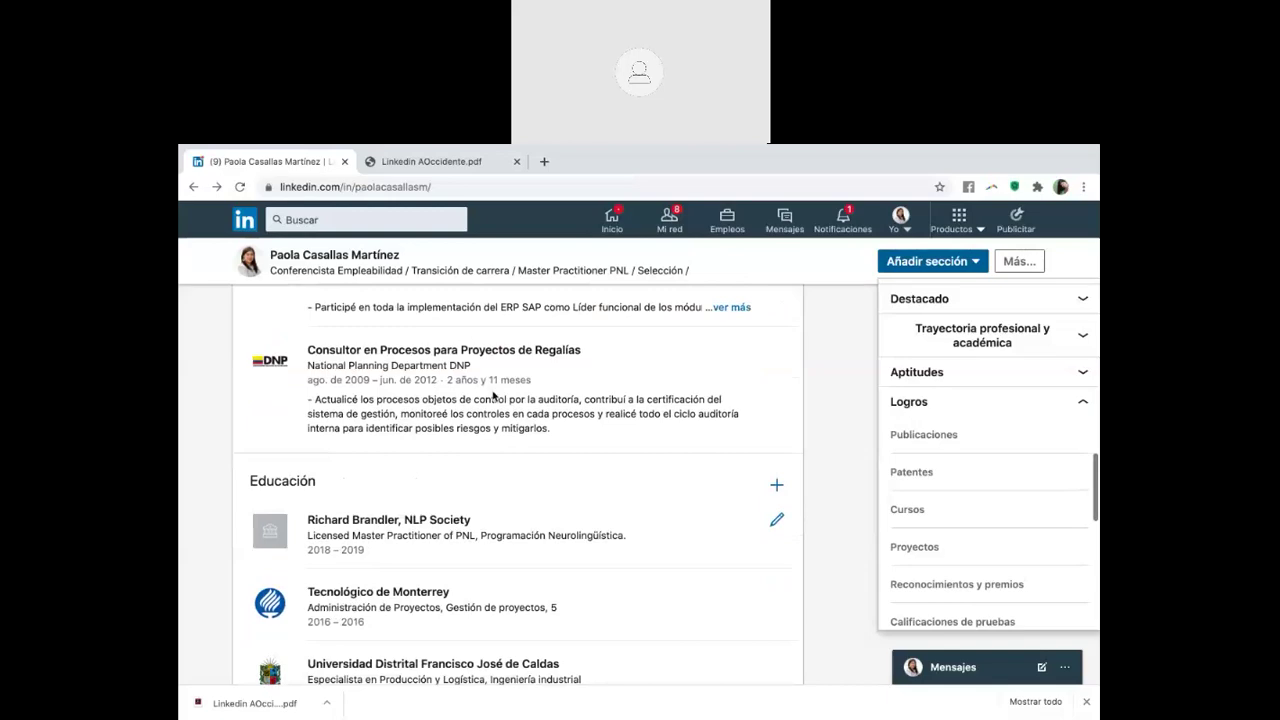
scroll(492, 396, "down", 1)
scroll(492, 396, "up", 8)
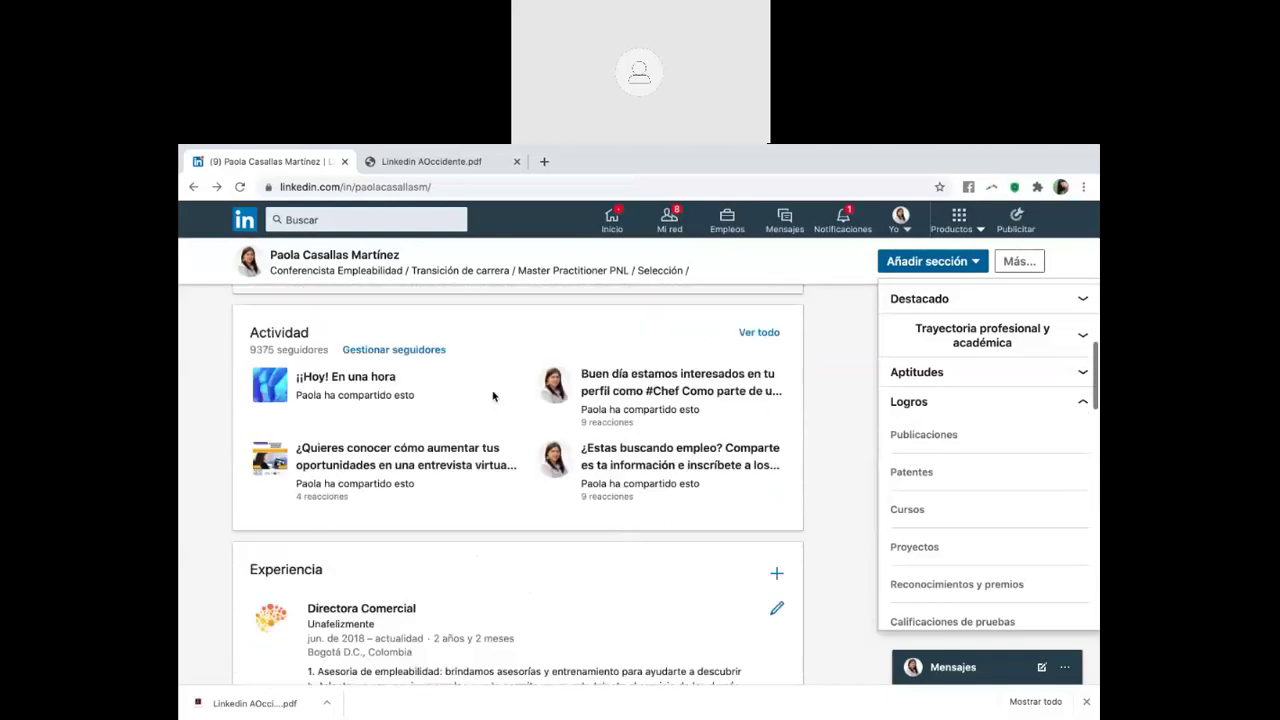
scroll(492, 396, "up", 4)
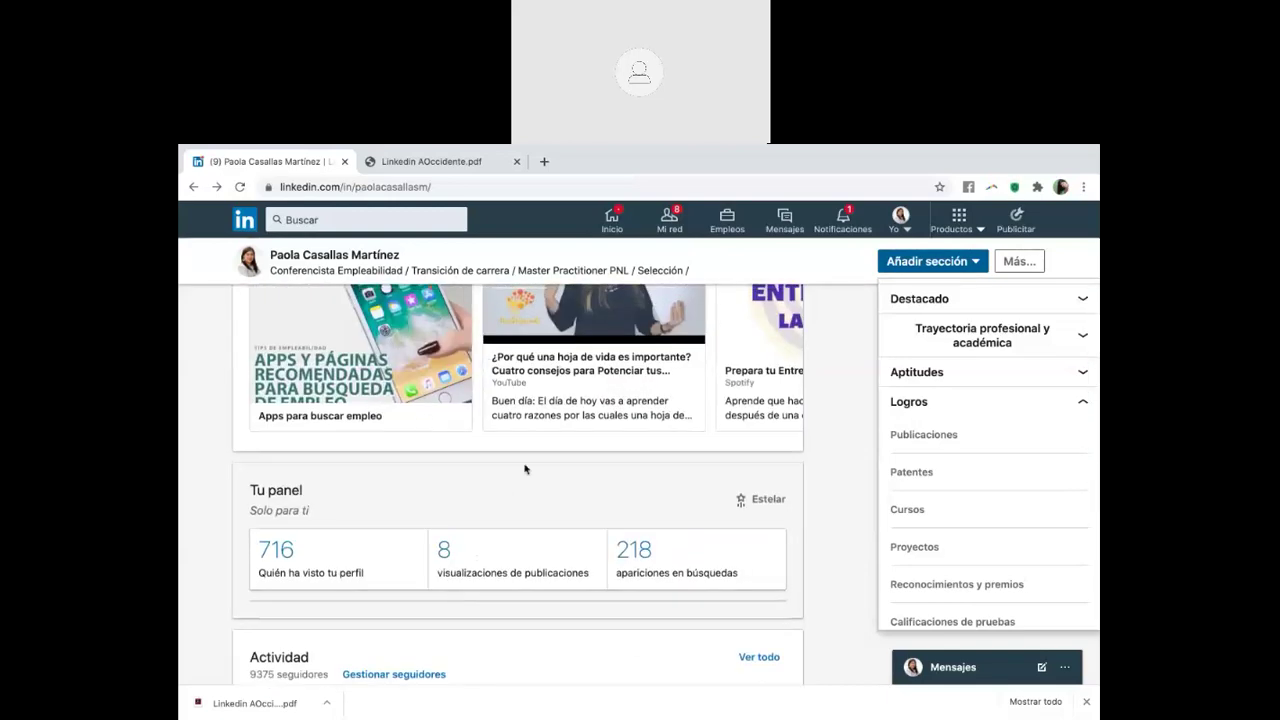
scroll(525, 469, "up", 5)
scroll(580, 566, "down", 2)
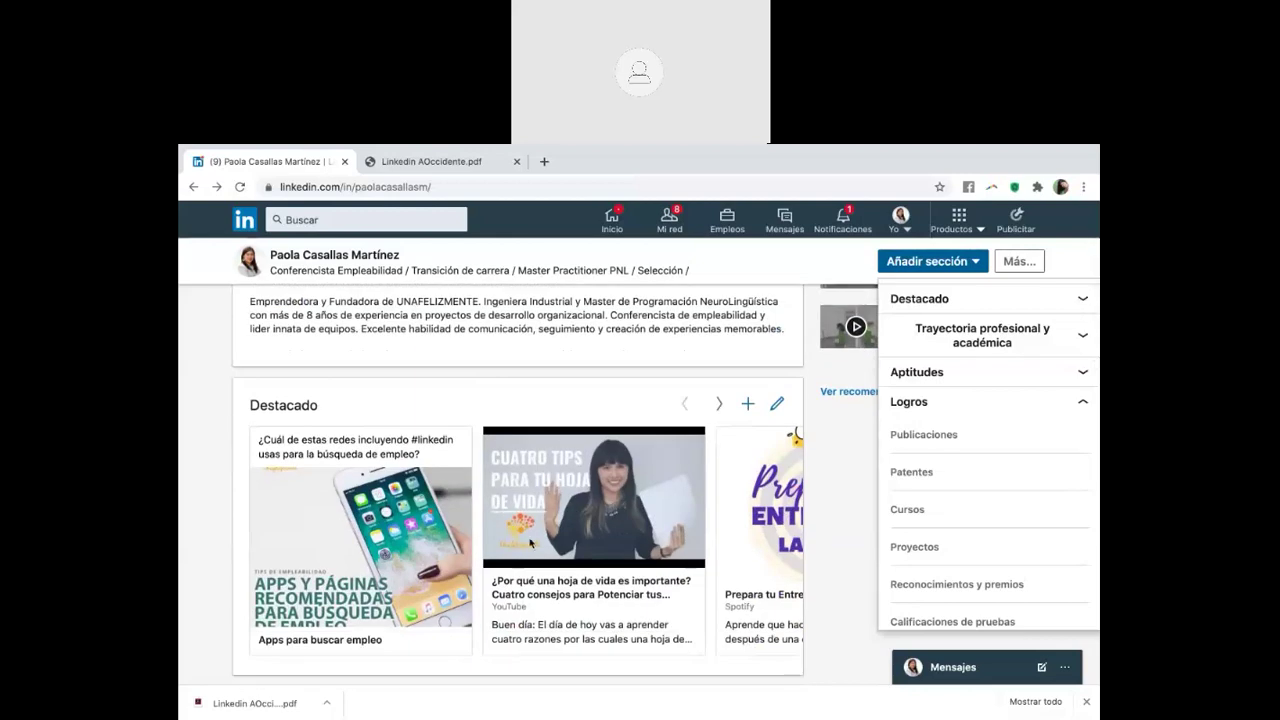
scroll(530, 543, "down", 1)
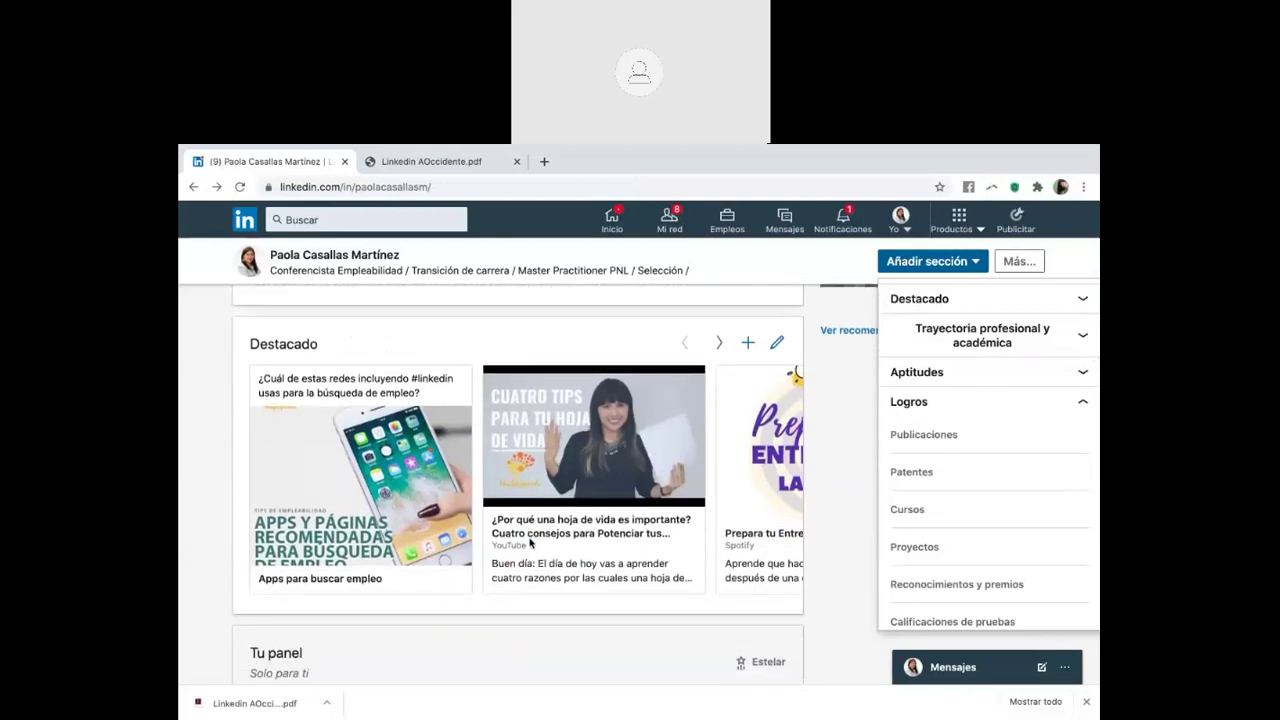
scroll(530, 543, "down", 2)
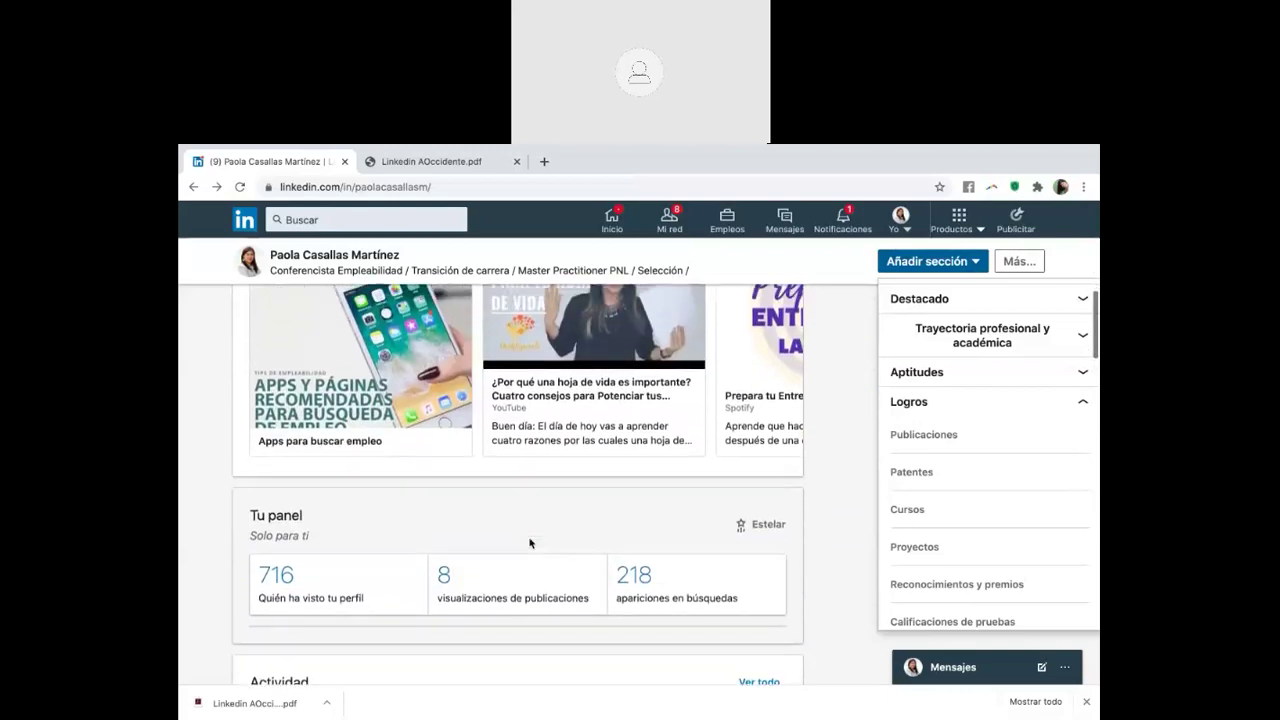
scroll(530, 543, "up", 2)
scroll(530, 543, "down", 2)
scroll(530, 543, "down", 8)
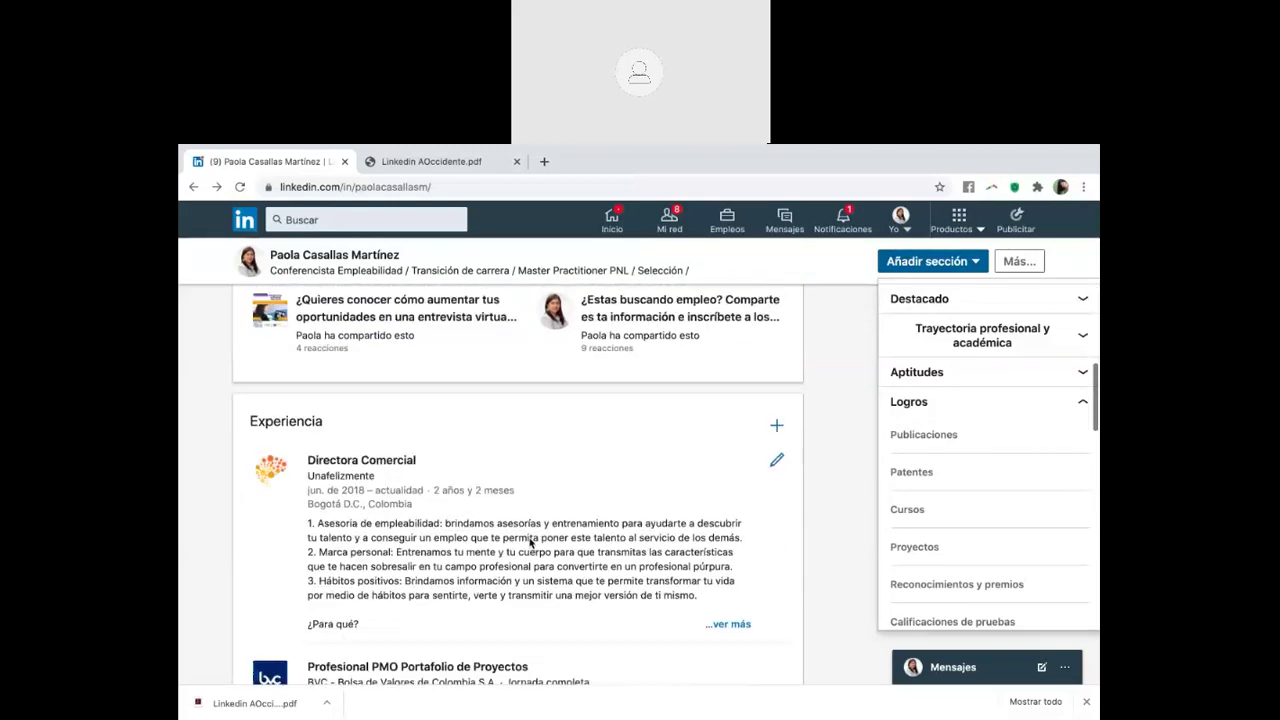
scroll(530, 543, "down", 8)
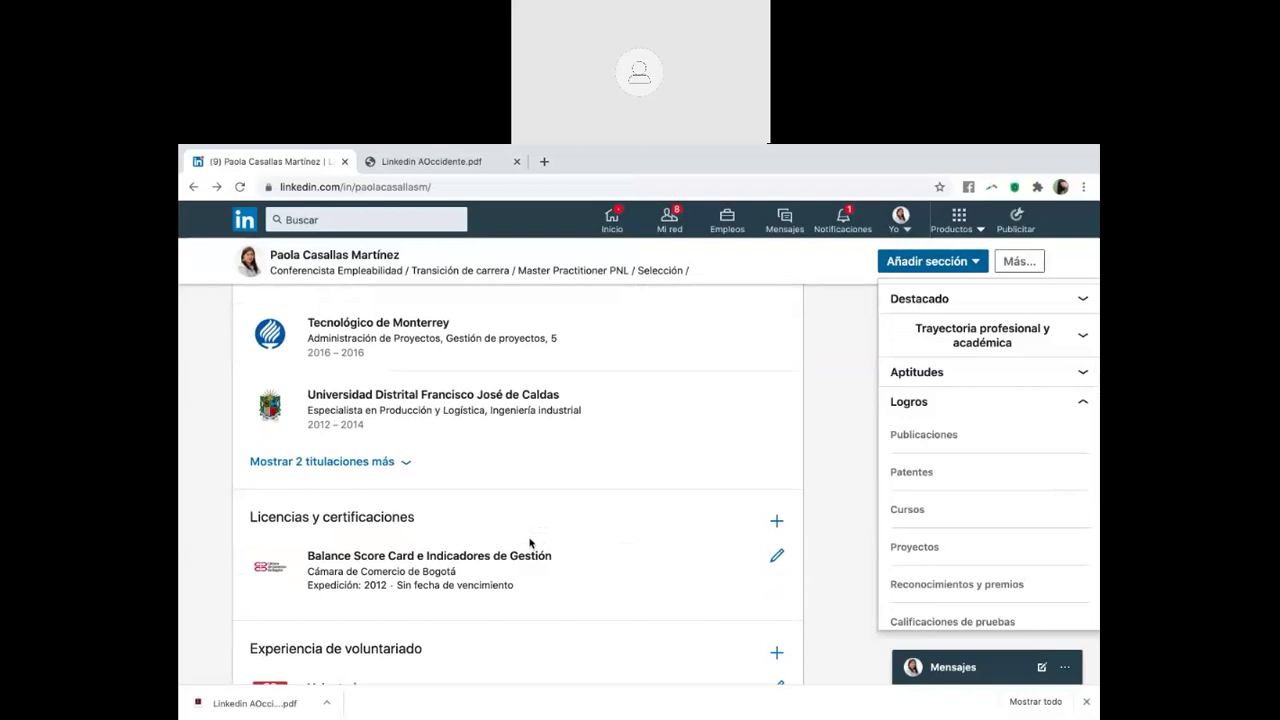
scroll(530, 543, "down", 4)
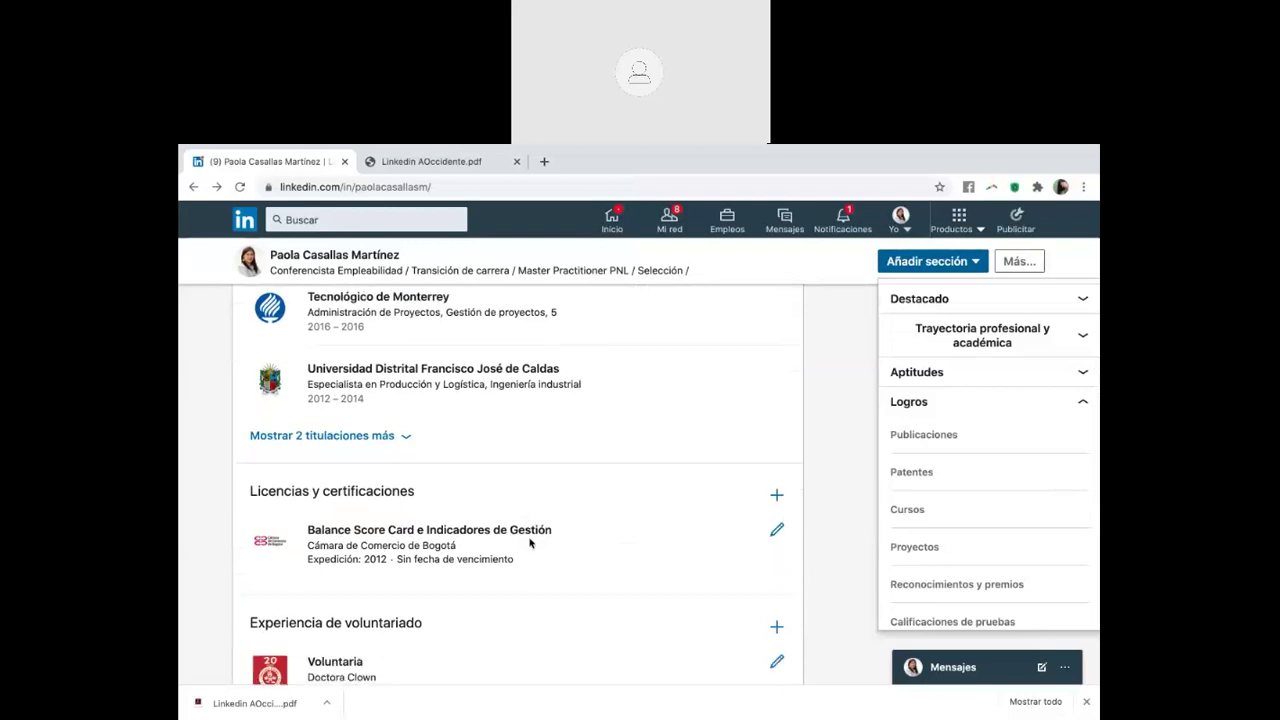
scroll(530, 543, "down", 1)
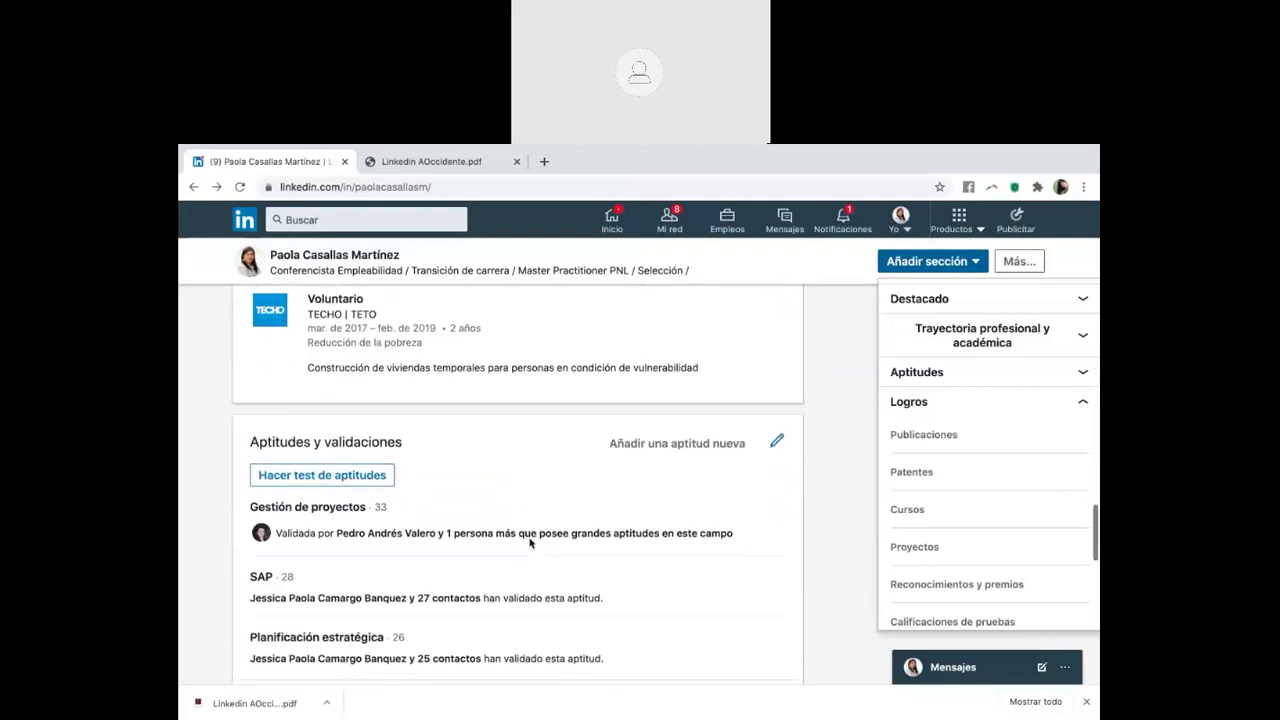
scroll(462, 524, "down", 1)
scroll(443, 389, "down", 2)
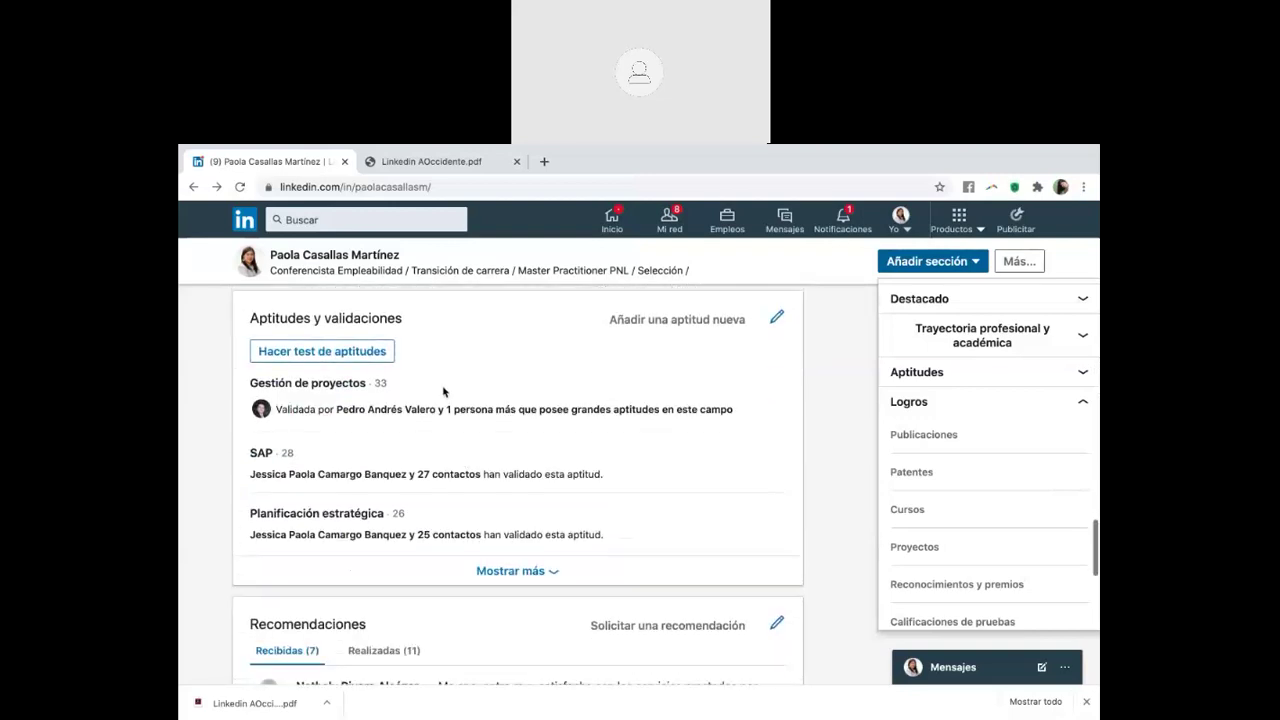
scroll(443, 391, "down", 3)
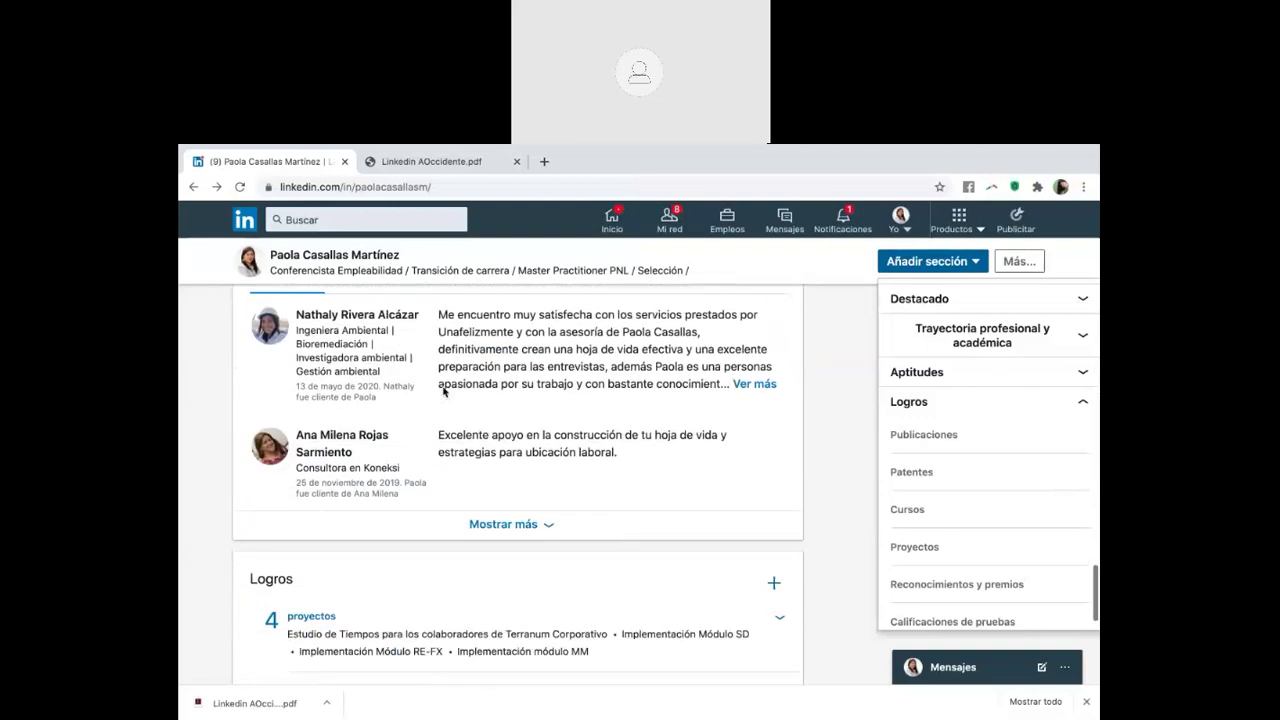
scroll(443, 391, "down", 5)
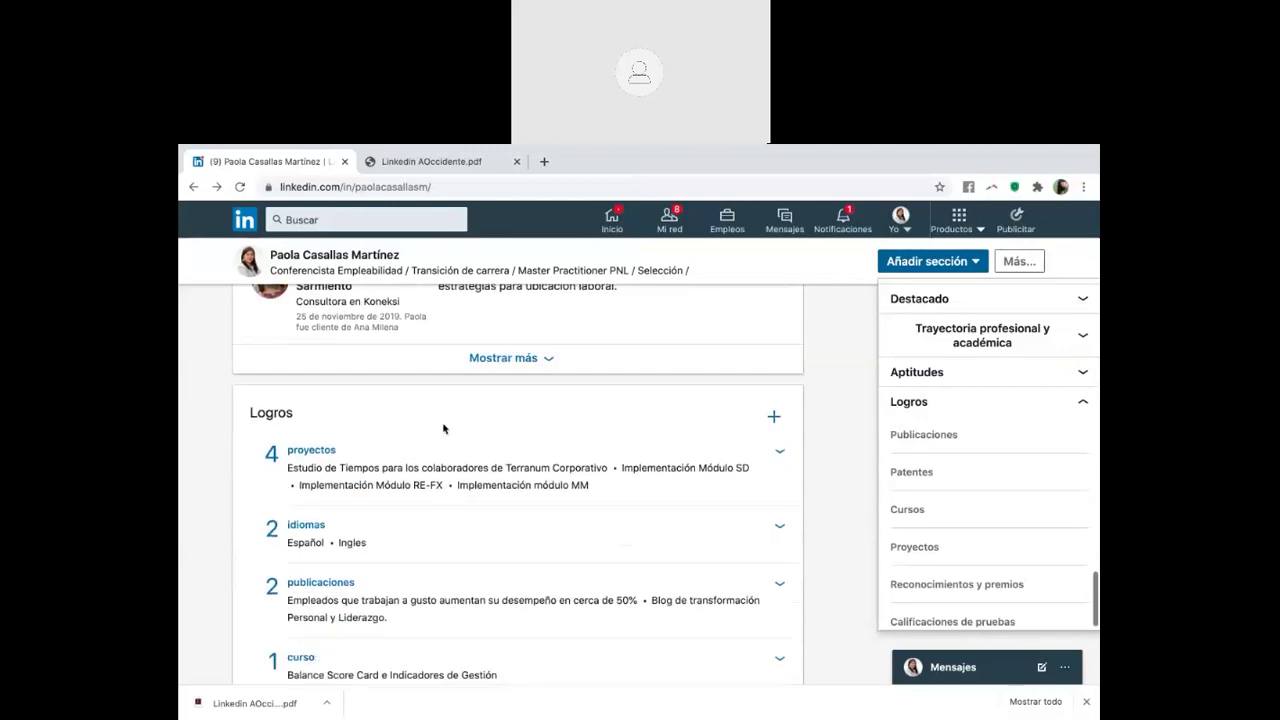
scroll(443, 428, "down", 1)
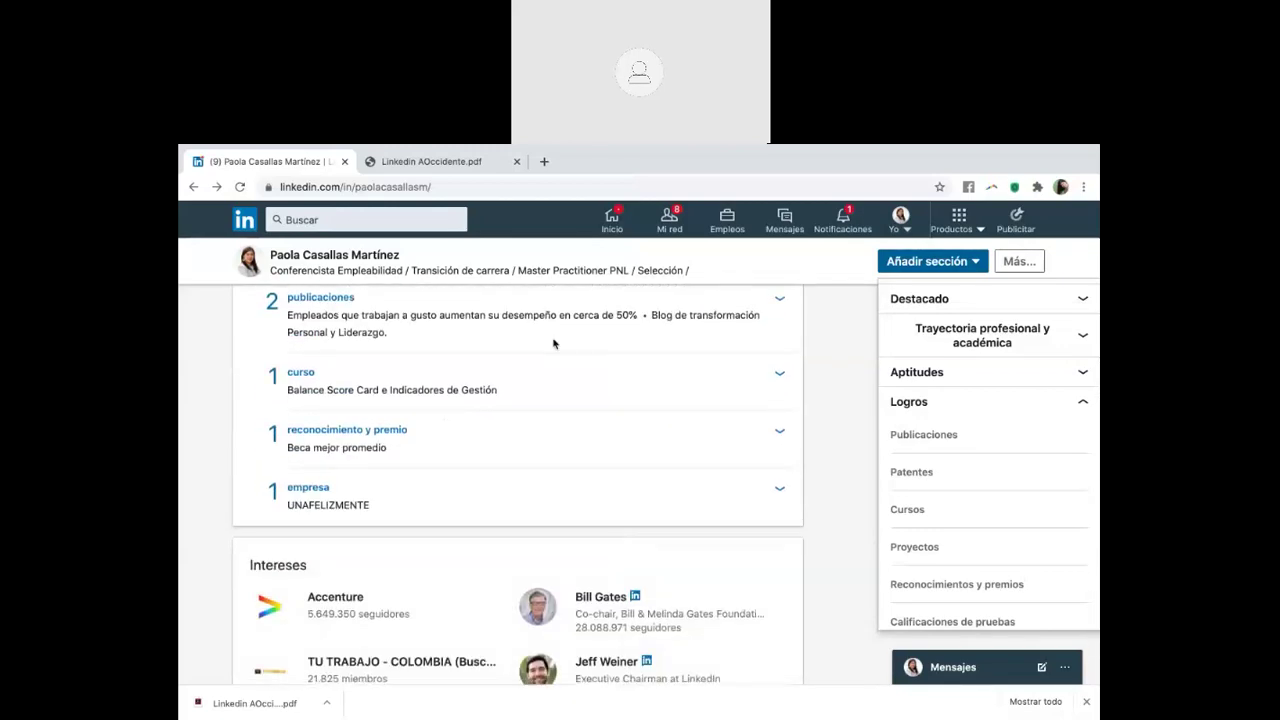
Scroll back up to the Tu panel stats and Actividad section
scroll(575, 344, "up", 9)
scroll(575, 344, "up", 15)
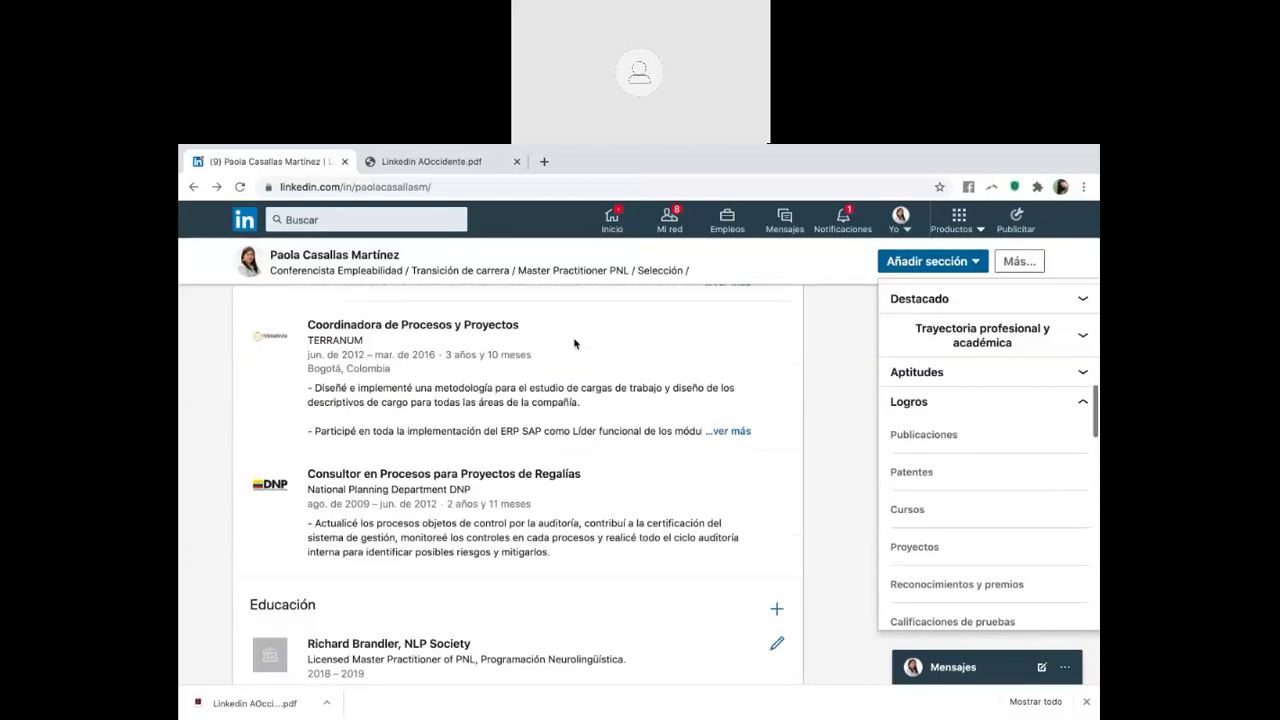
scroll(575, 344, "up", 3)
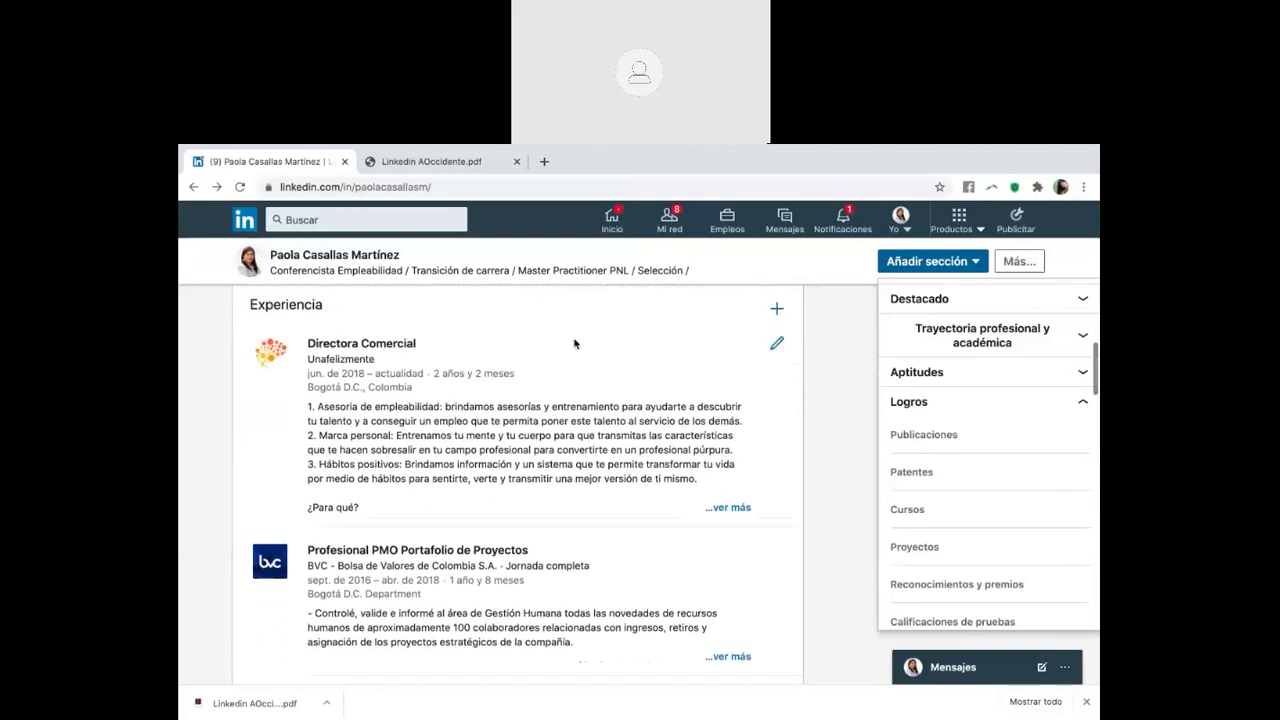
scroll(575, 344, "up", 8)
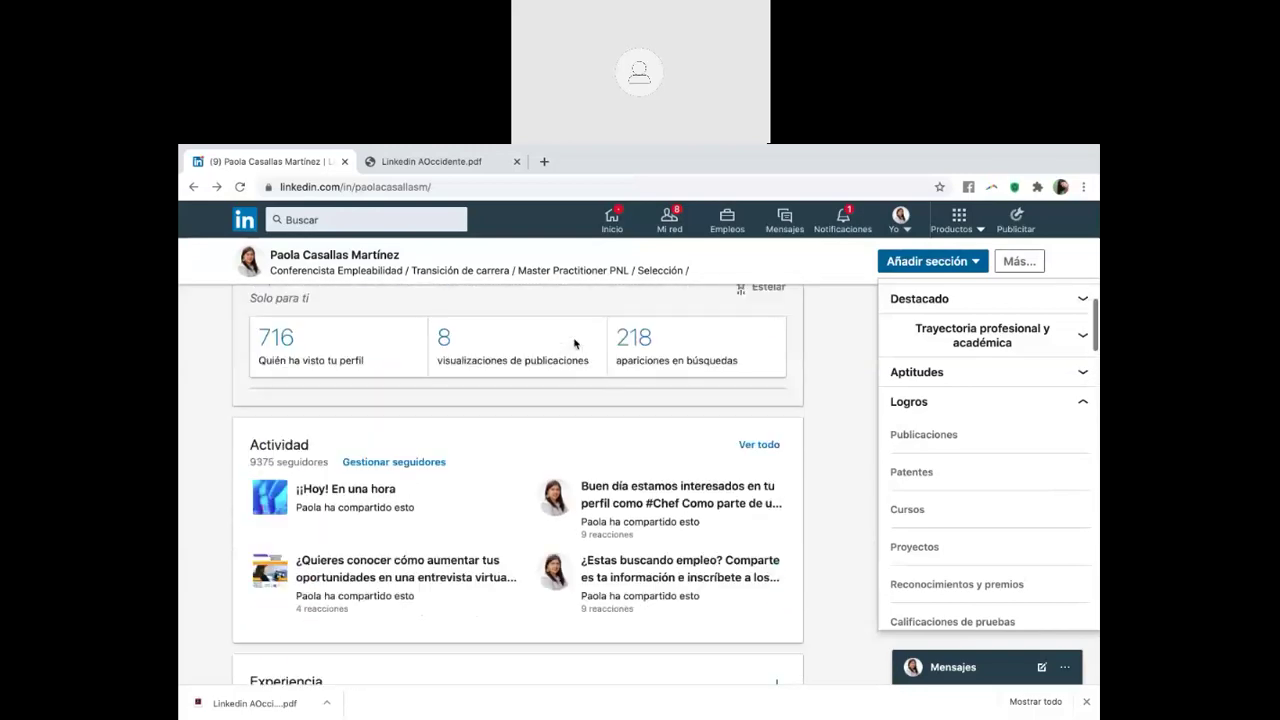
Scroll from Experiencia past Educación, Licencias and Voluntariado, drawing a short annotation mark
scroll(575, 344, "down", 5)
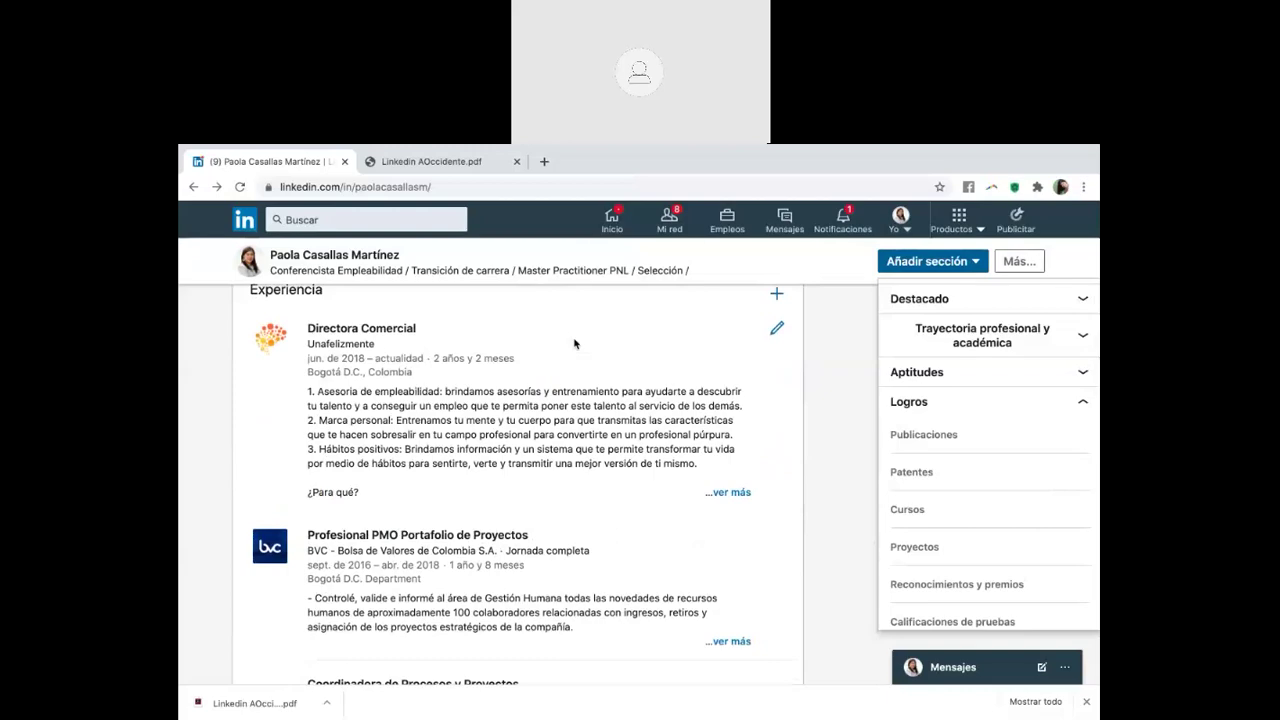
scroll(575, 344, "down", 10)
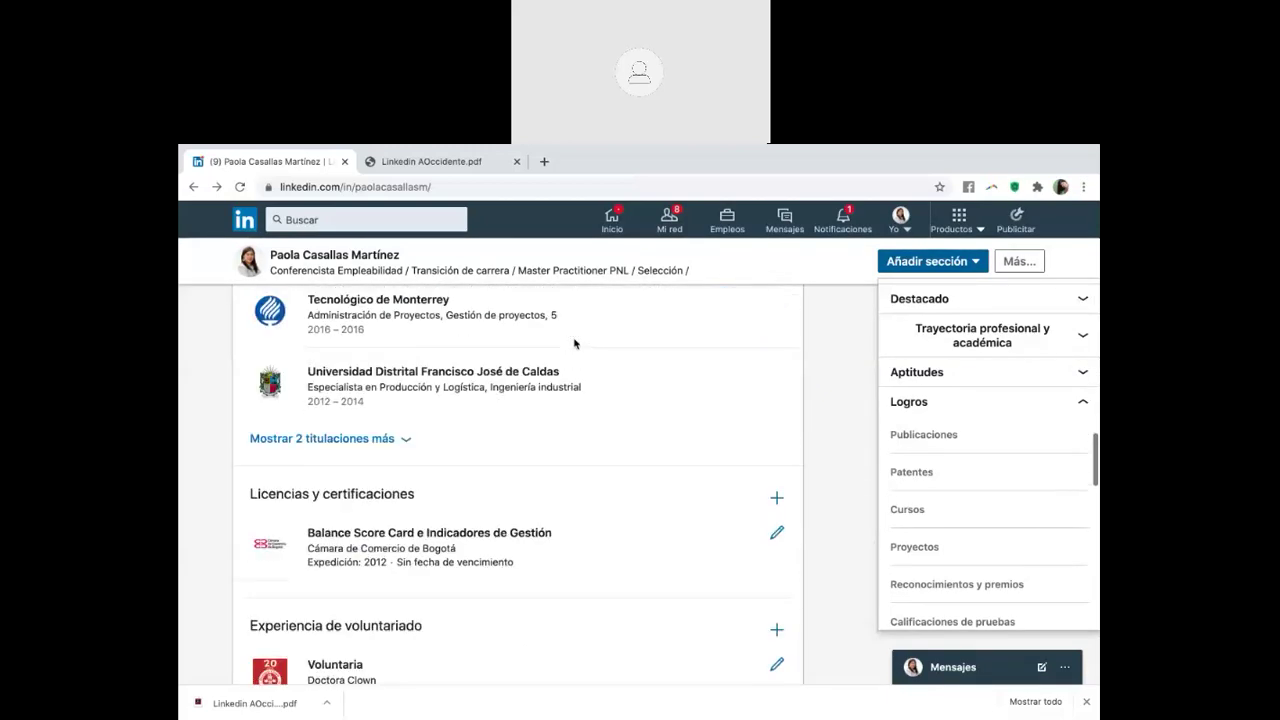
scroll(575, 344, "down", 4)
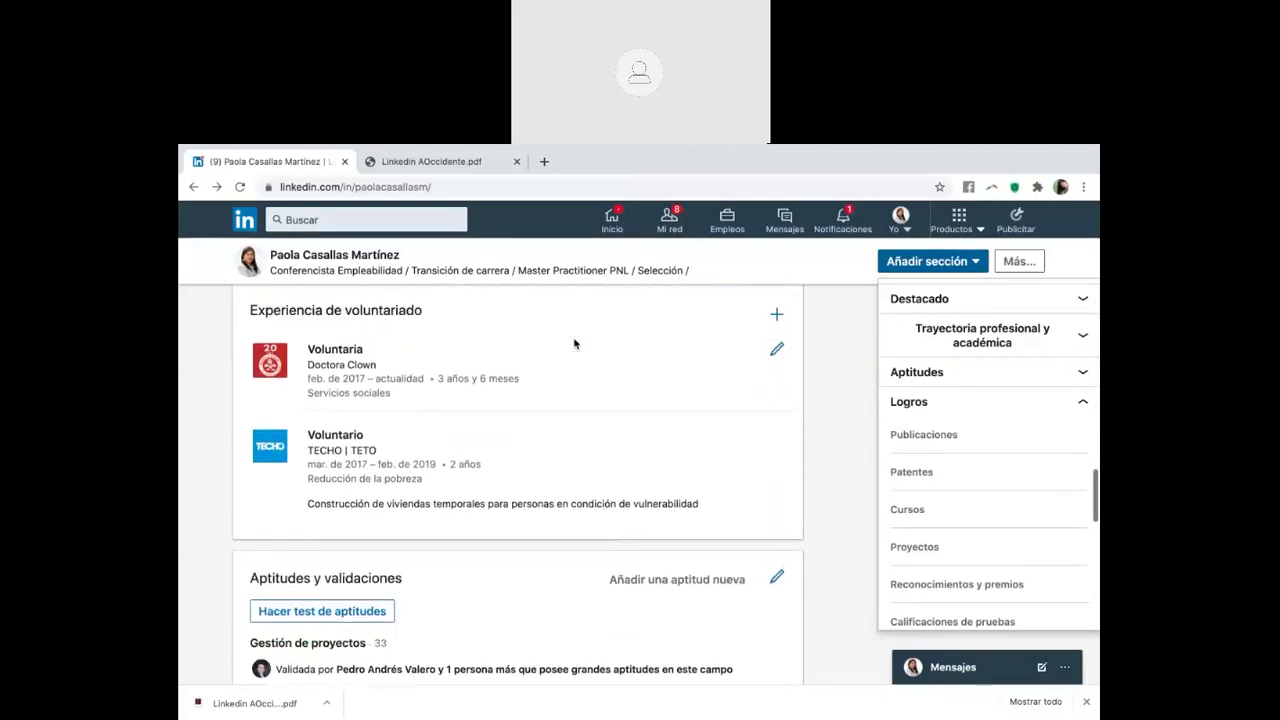
scroll(575, 344, "down", 4)
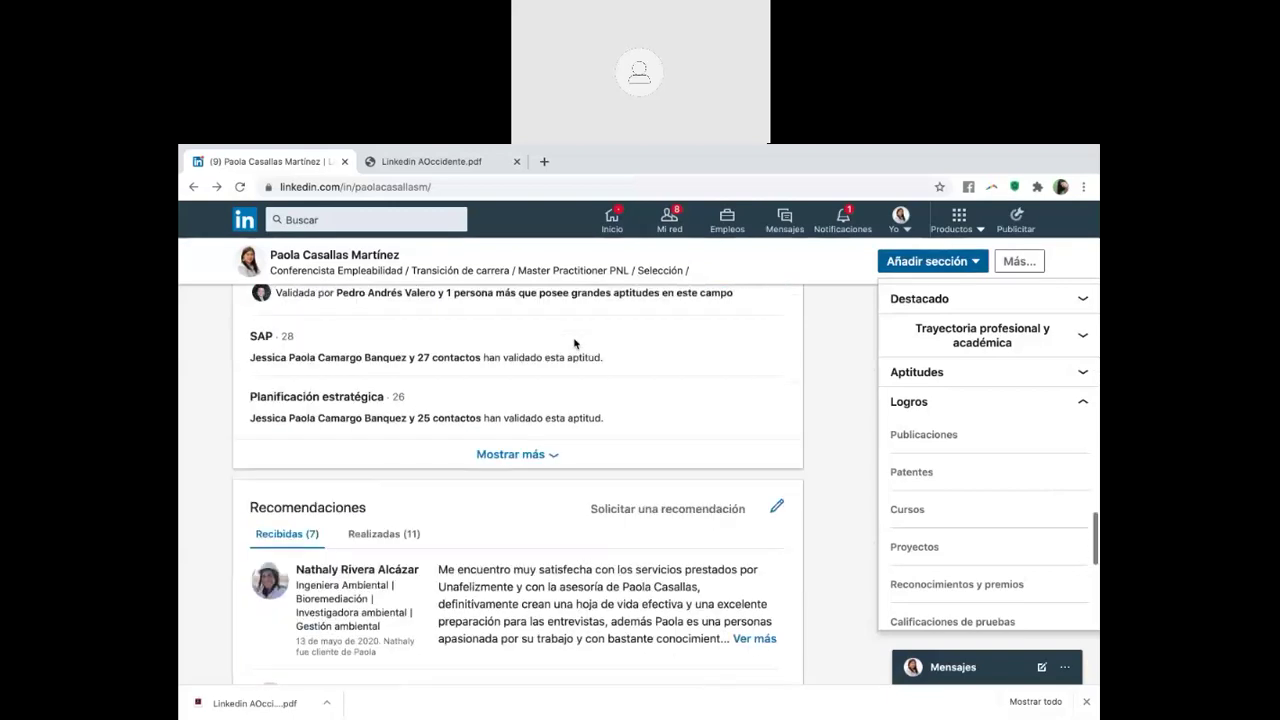
scroll(575, 344, "down", 2)
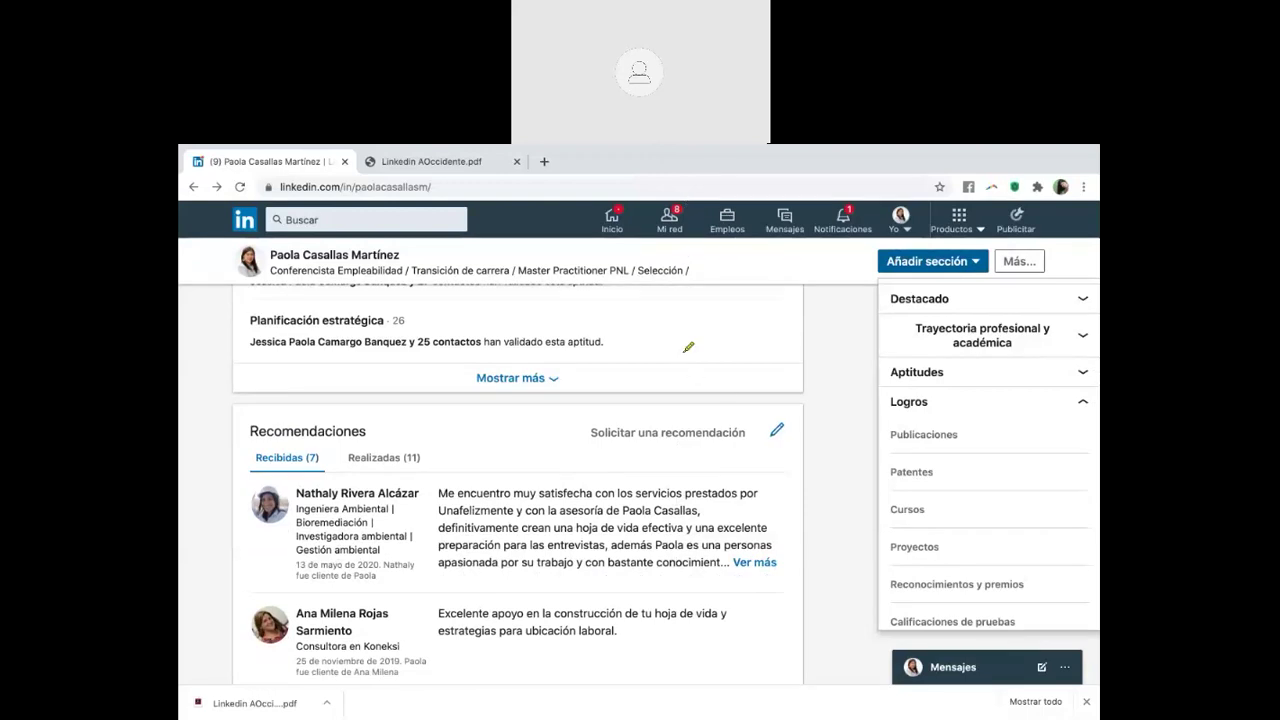
mouse_move(678, 146)
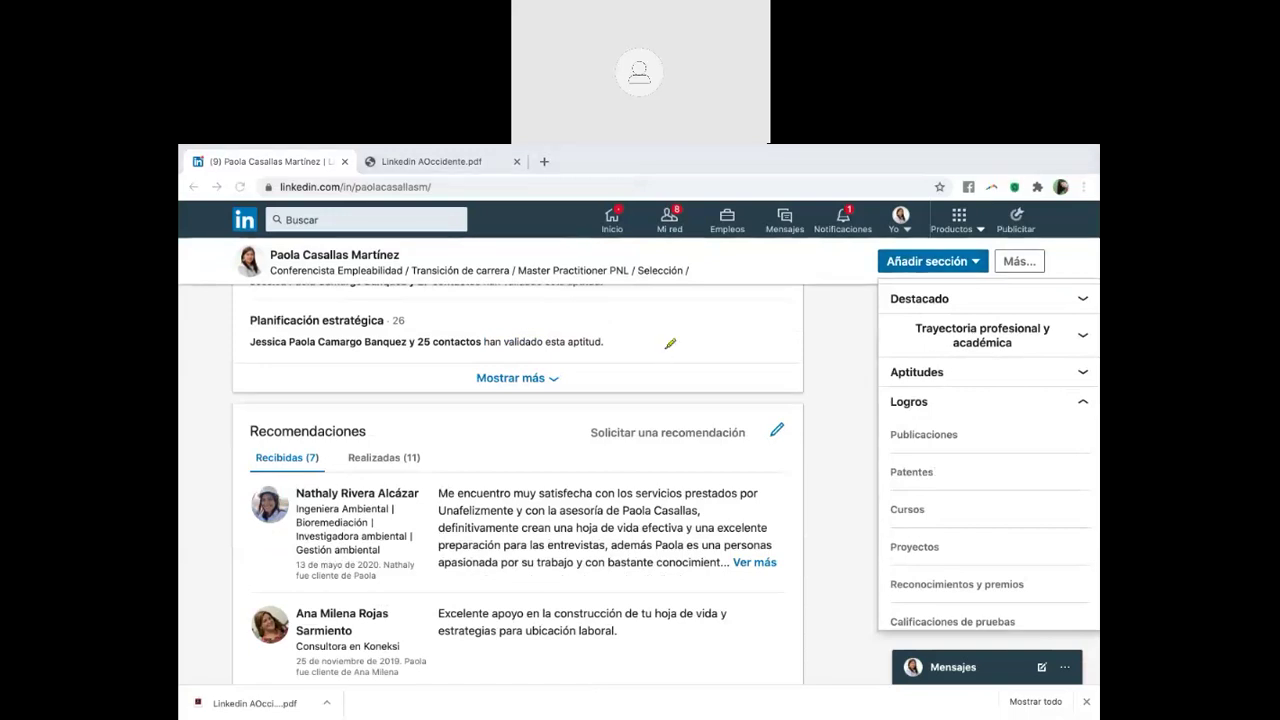
left_click_drag(665, 420, 666, 395)
mouse_move(768, 146)
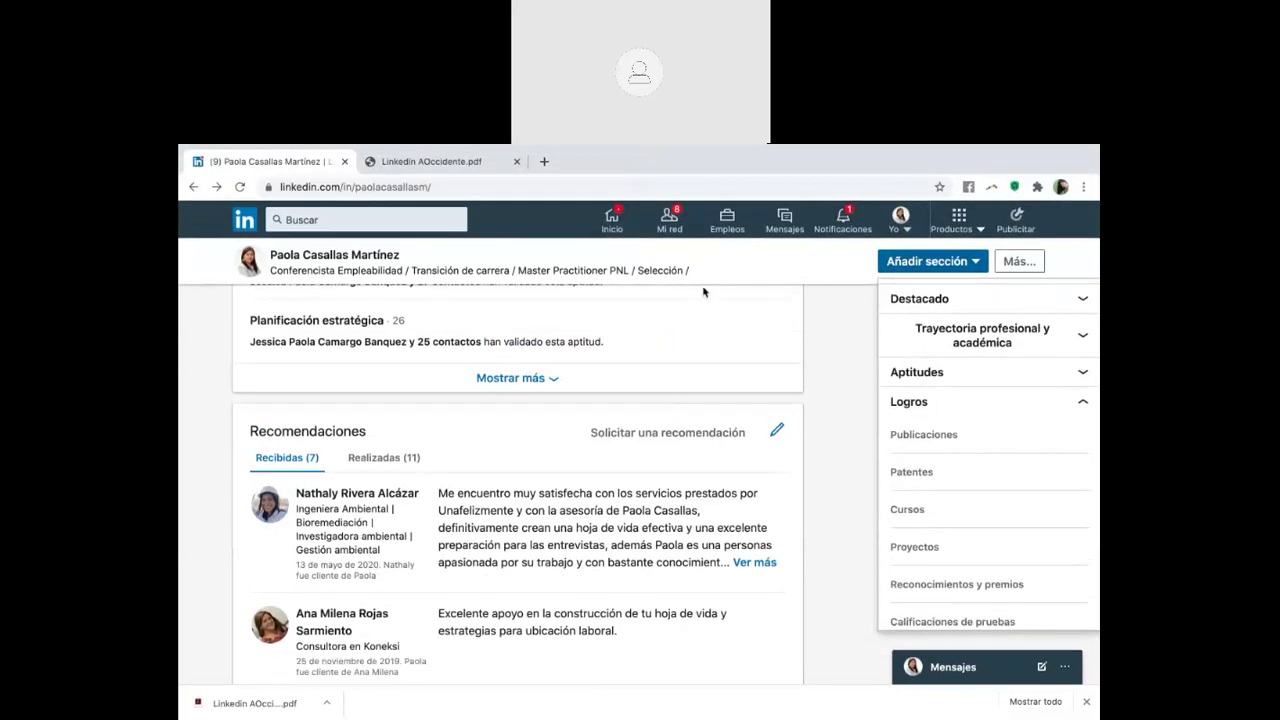
Scroll down to Logros: 4 proyectos, 2 idiomas (Español, Ingles) and 2 publicaciones
scroll(674, 387, "down", 3)
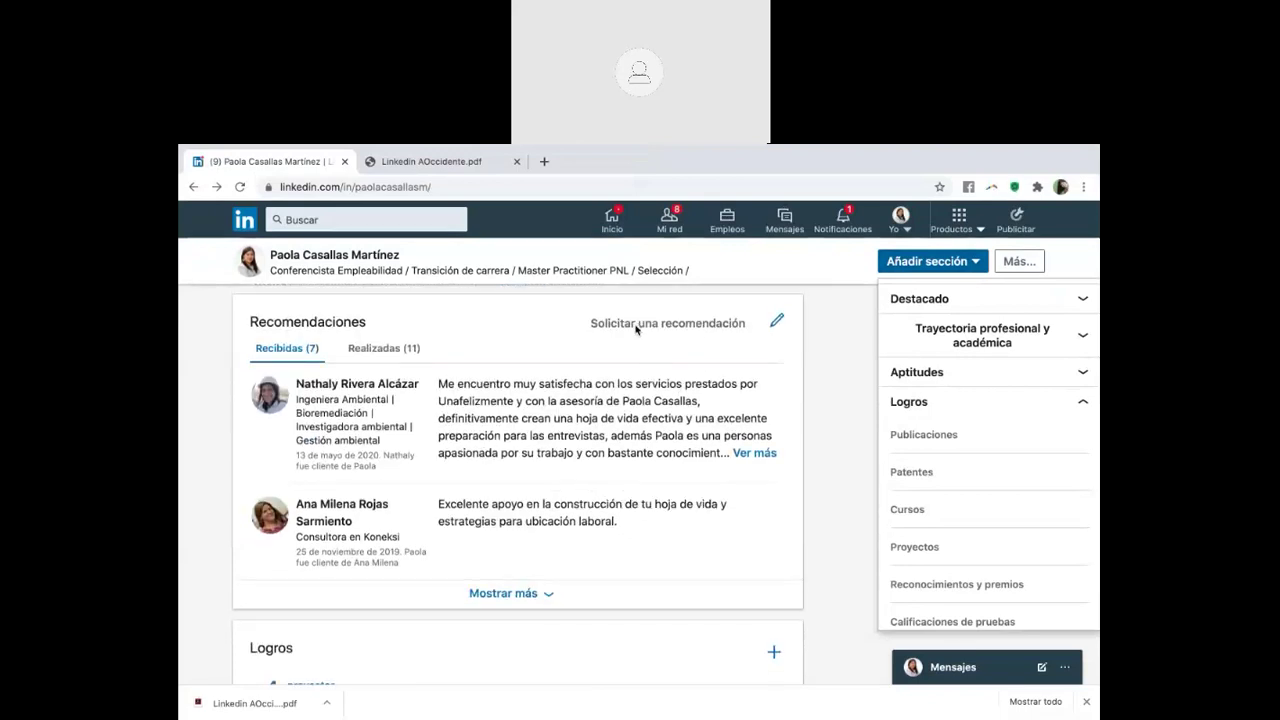
scroll(631, 476, "down", 4)
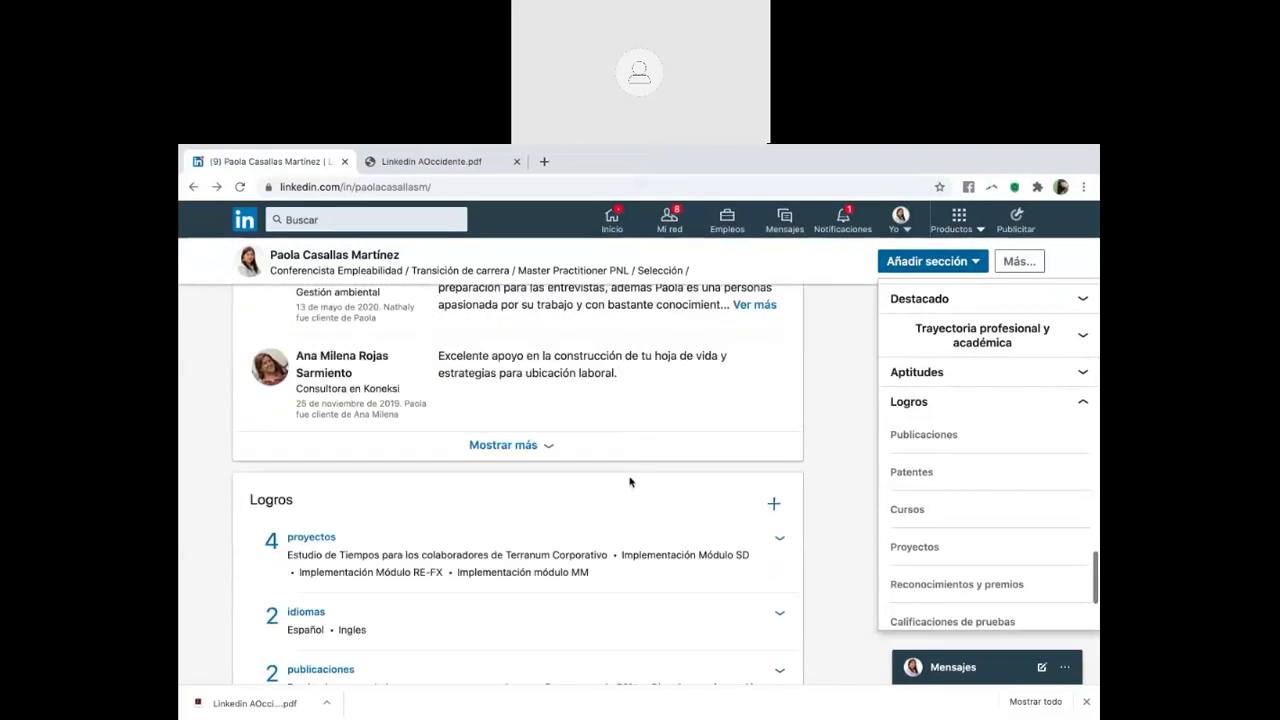
scroll(658, 538, "down", 1)
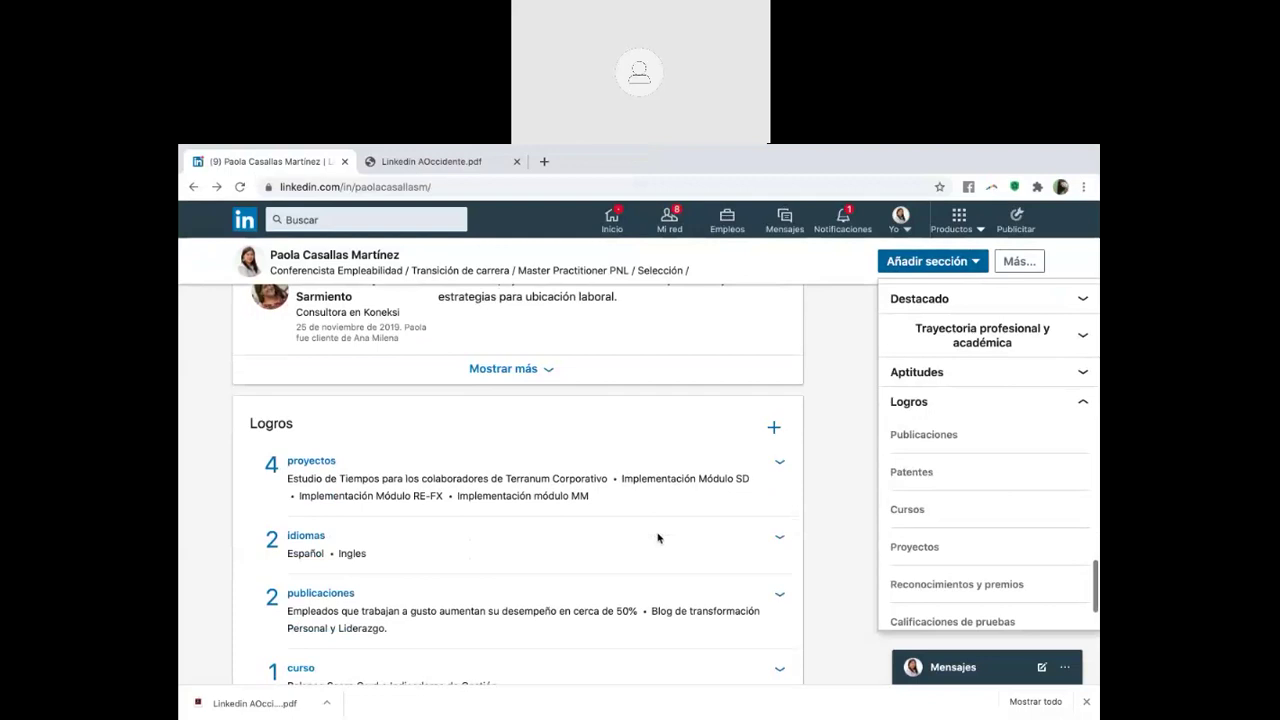
scroll(658, 538, "up", 2)
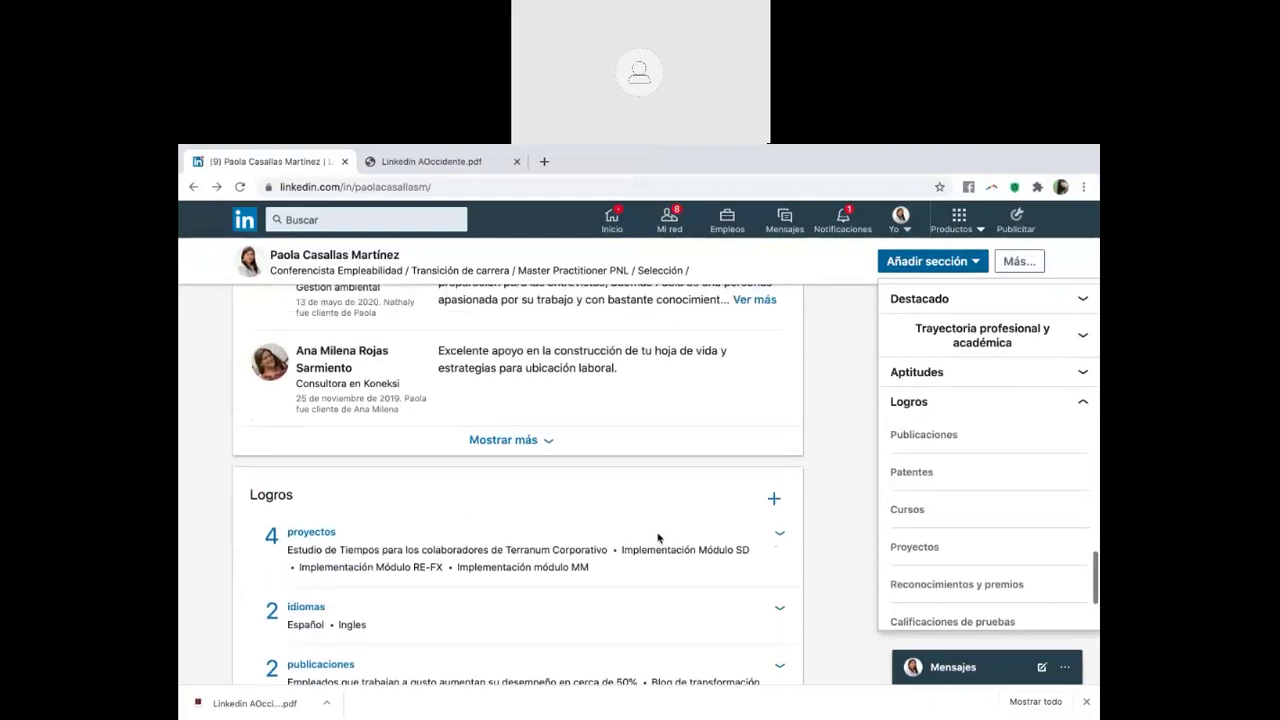
Switch to the 'Linkedin AOccidente.pdf' tab at the slide '¿Qué pasa si no consigo un perfil estelar en LinkedIn?'
left_click(459, 166)
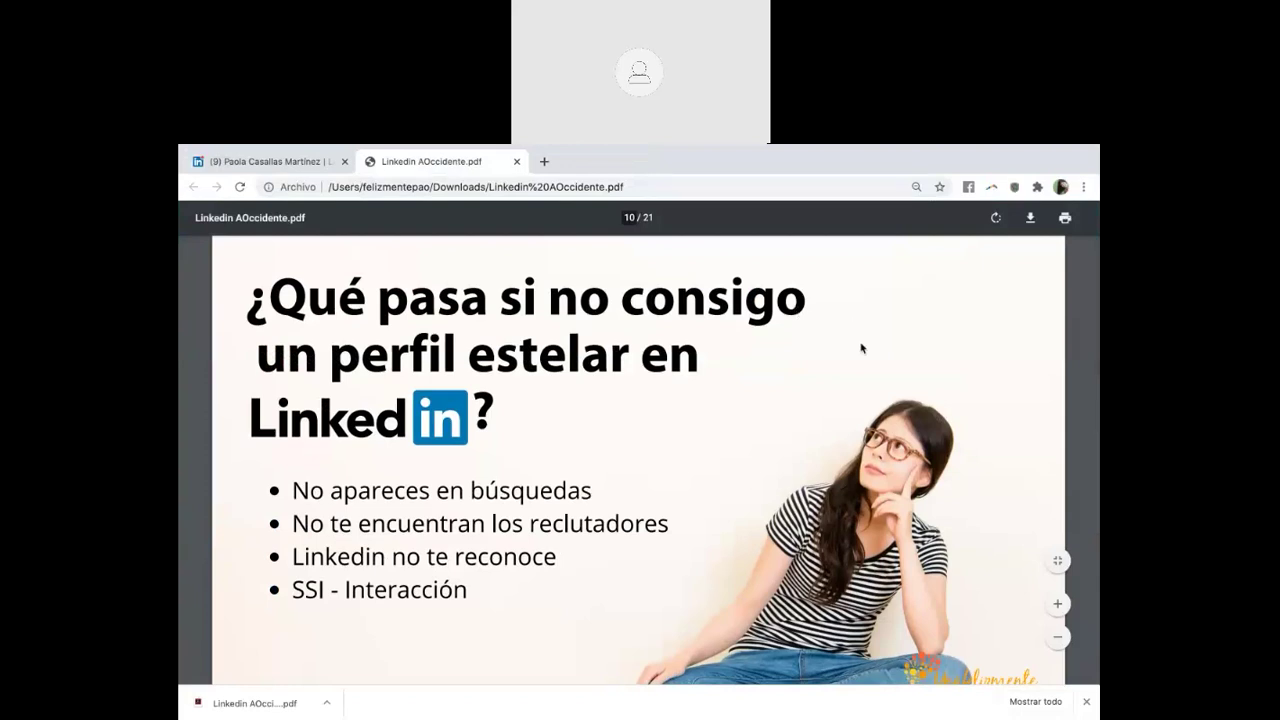
scroll(664, 474, "down", 1)
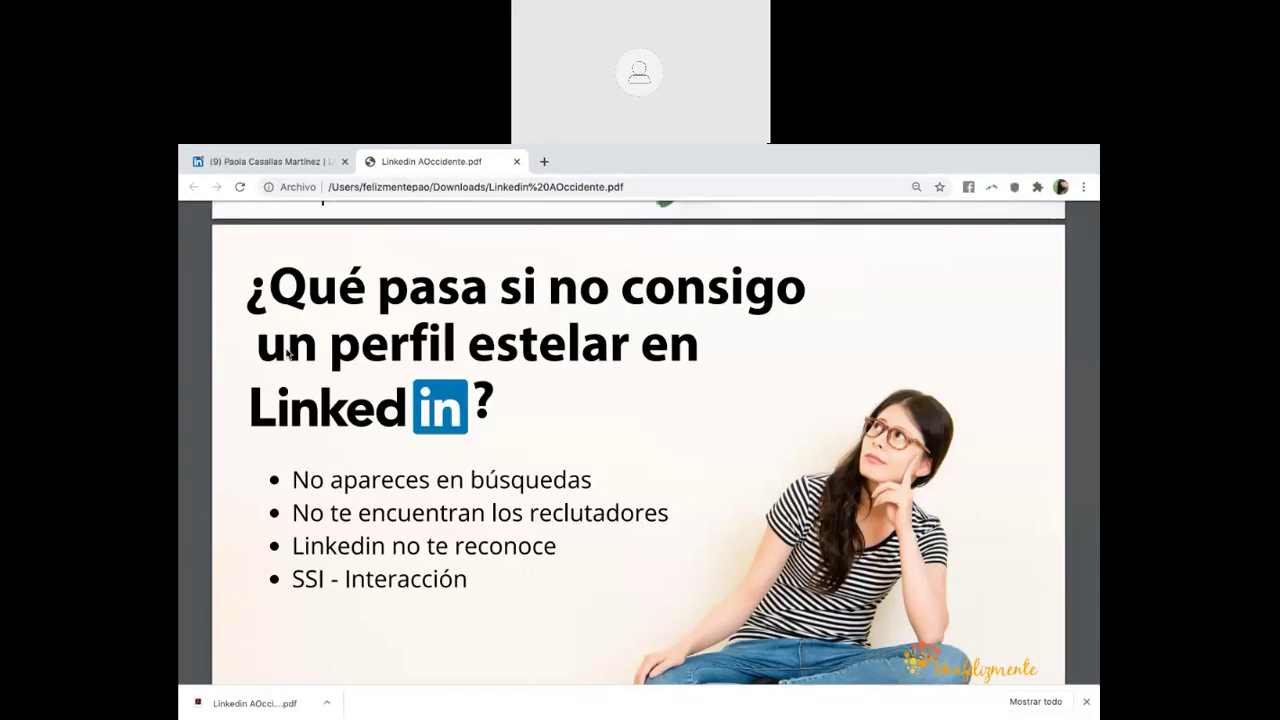
scroll(480, 438, "up", 1)
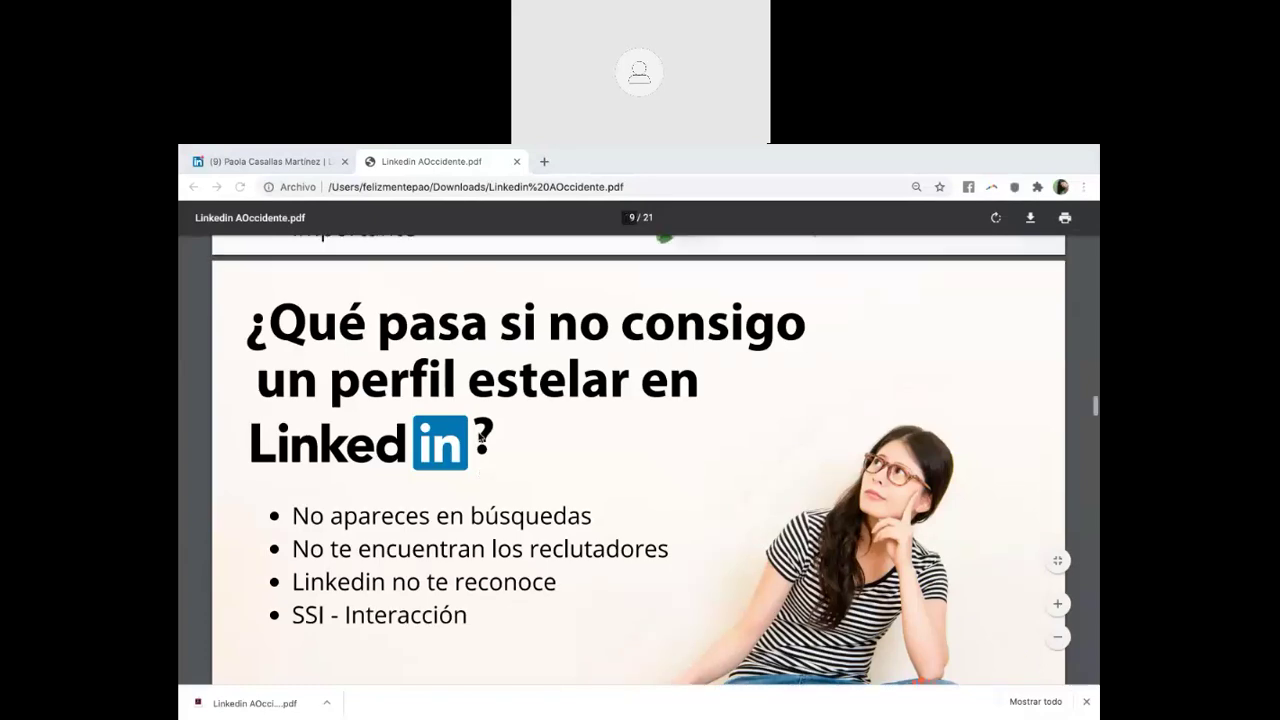
scroll(480, 437, "down", 5)
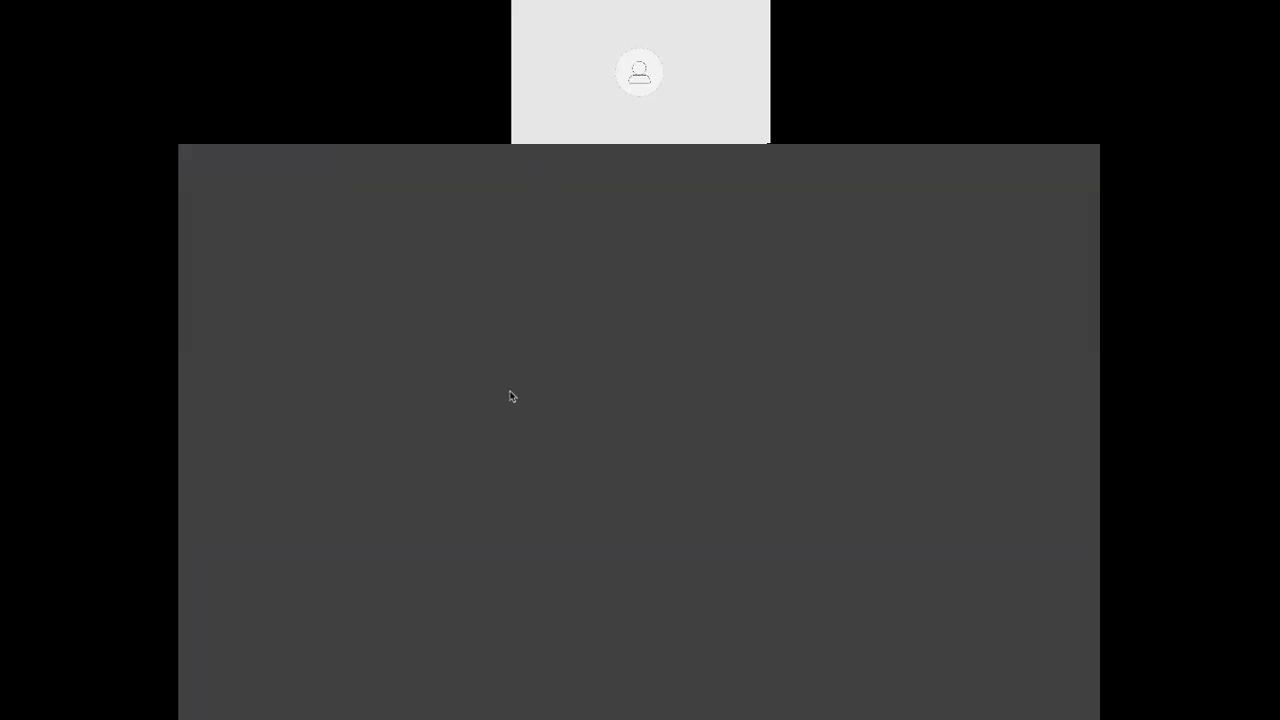
Scroll from the page 9 requirements slide down to 'Tips prácticos en tu perfil'
scroll(511, 390, "up", 3)
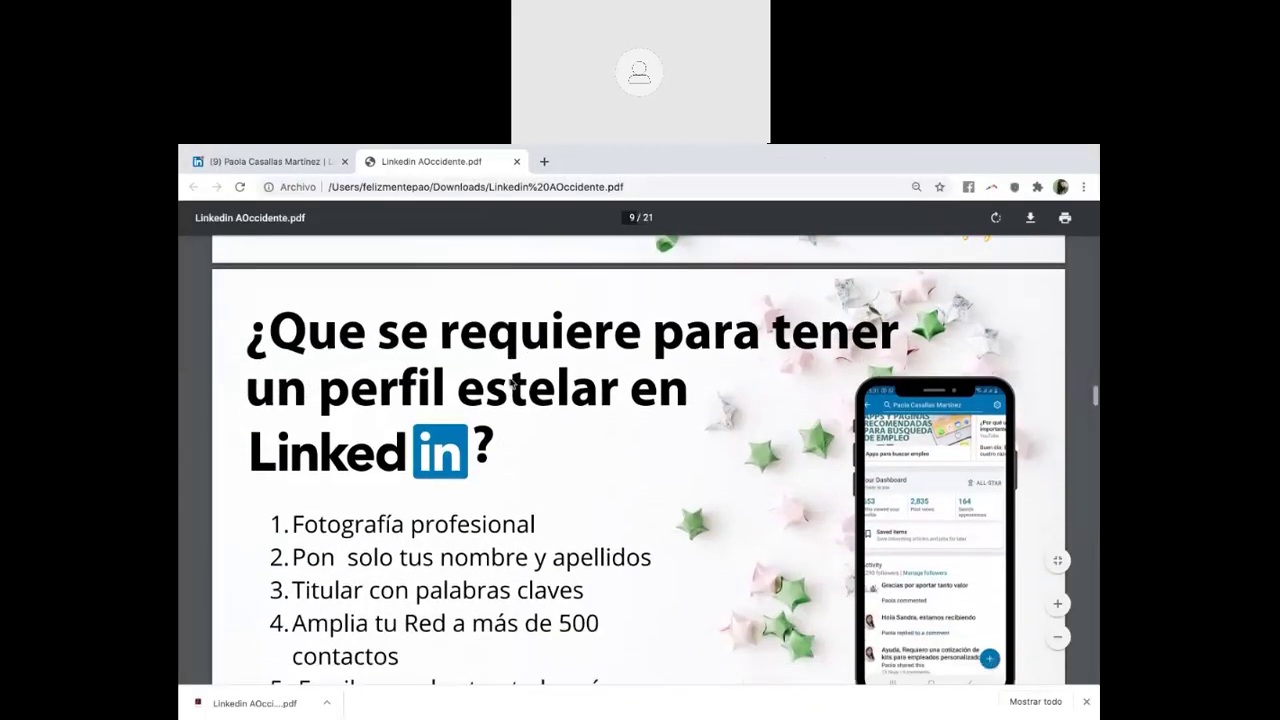
scroll(512, 384, "down", 2)
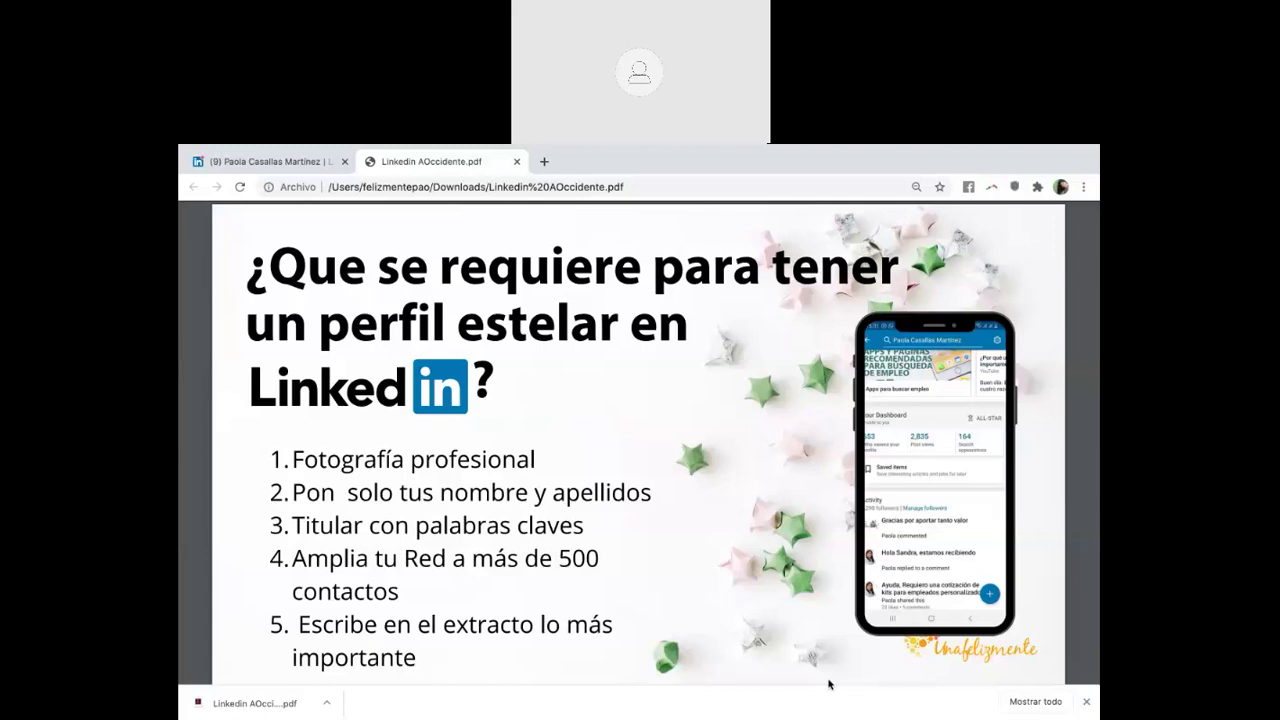
scroll(832, 676, "down", 2)
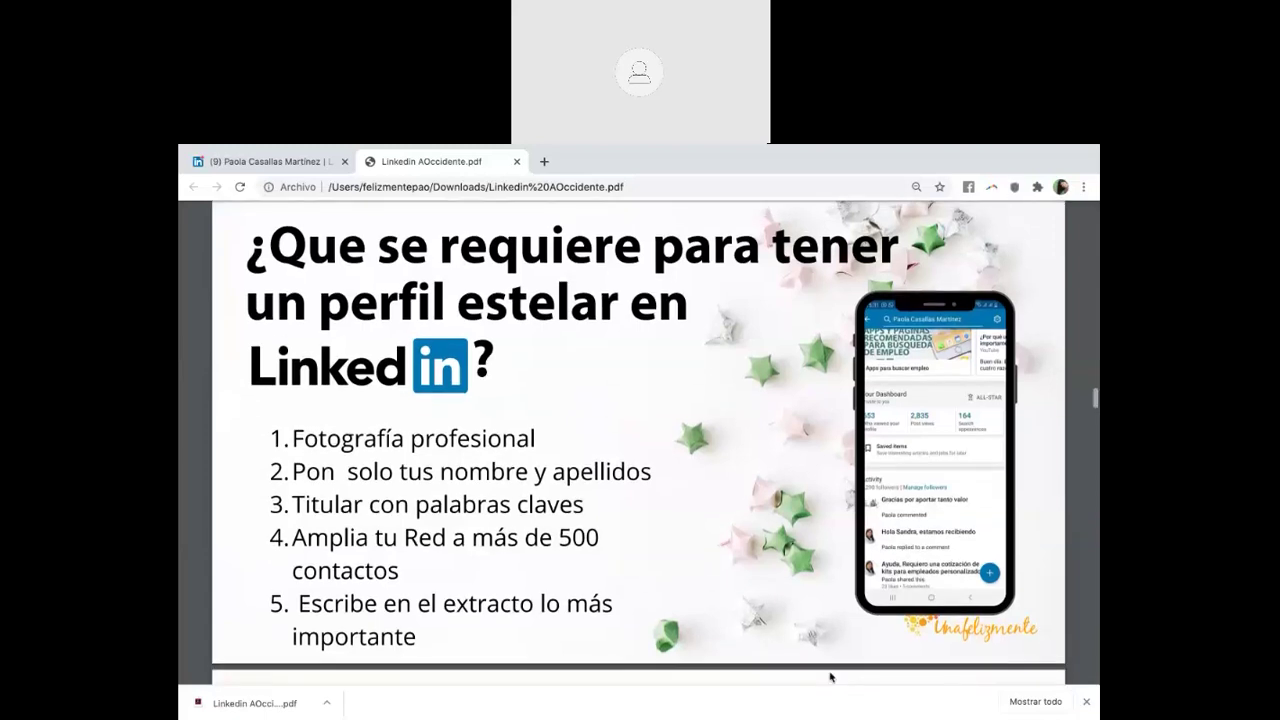
scroll(865, 620, "down", 5)
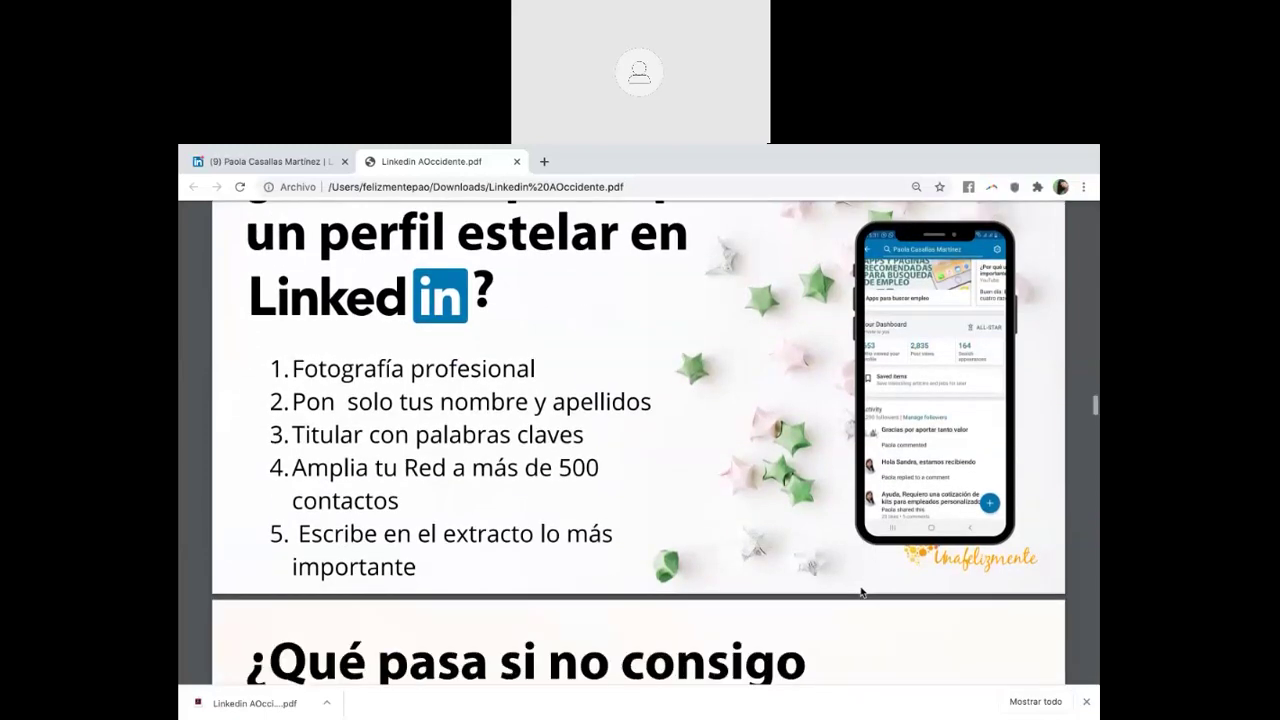
scroll(857, 590, "down", 6)
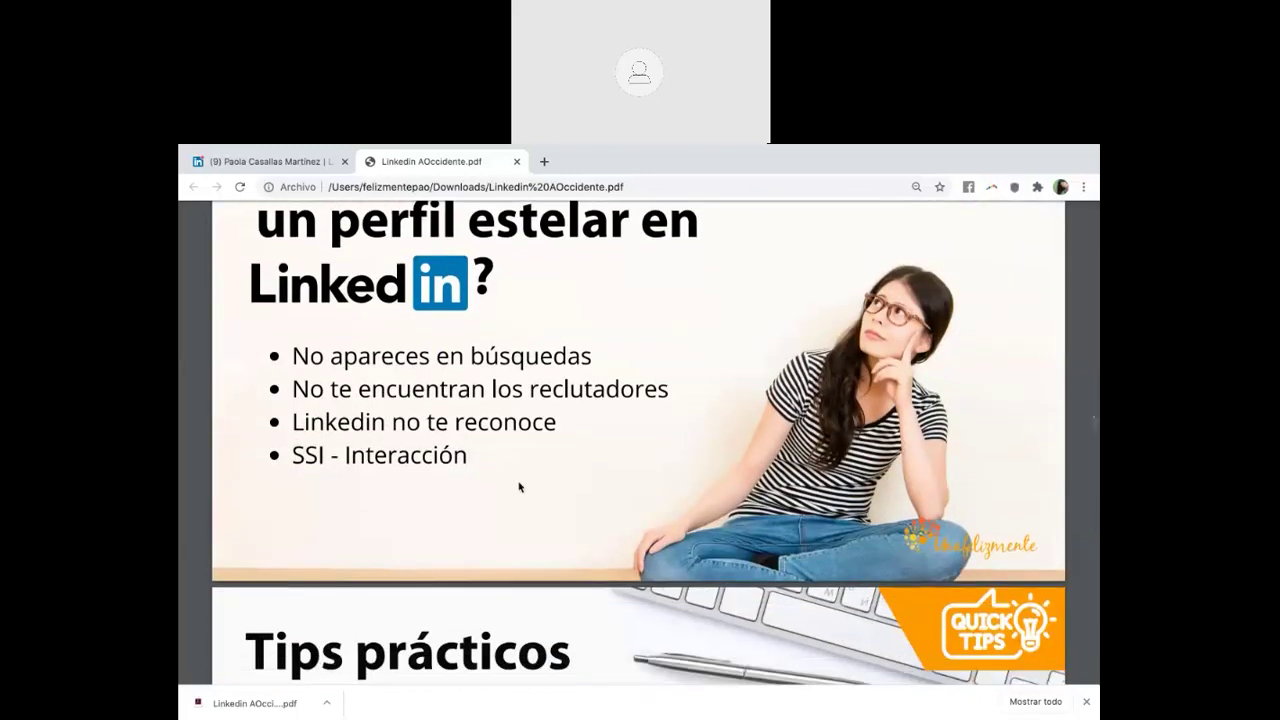
scroll(519, 487, "up", 1)
scroll(519, 487, "down", 4)
scroll(519, 487, "down", 5)
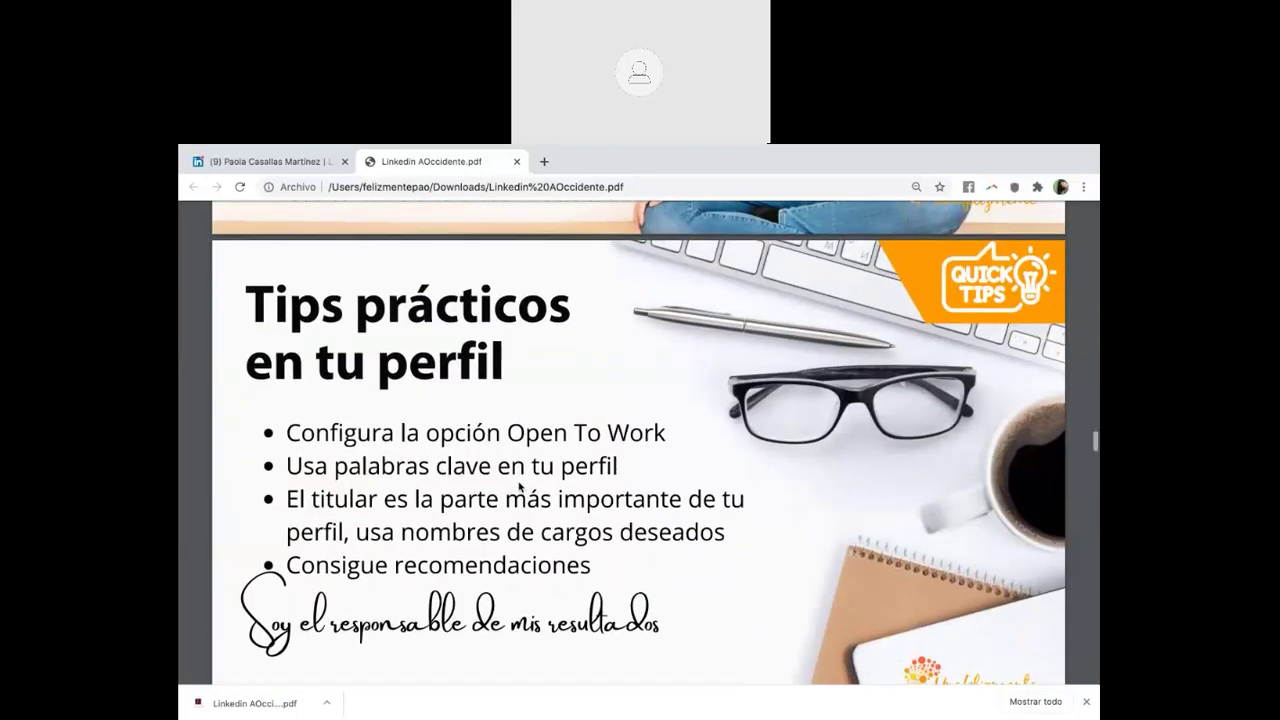
scroll(519, 487, "up", 1)
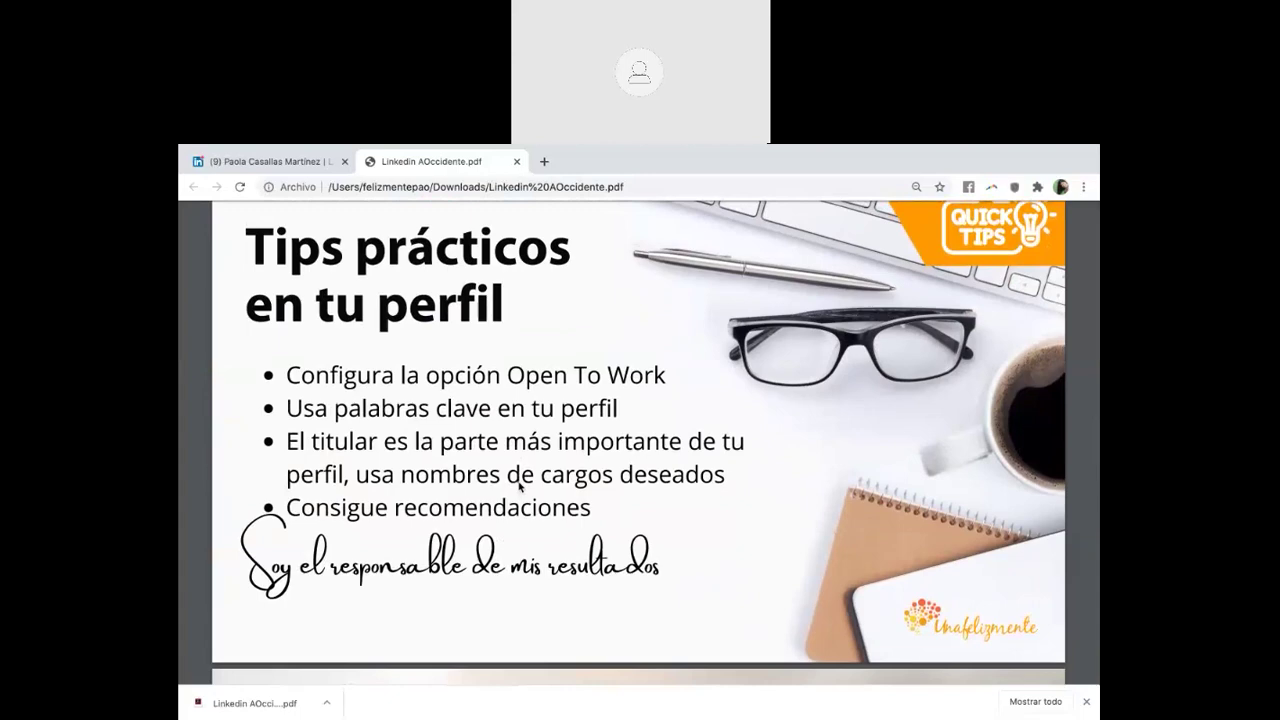
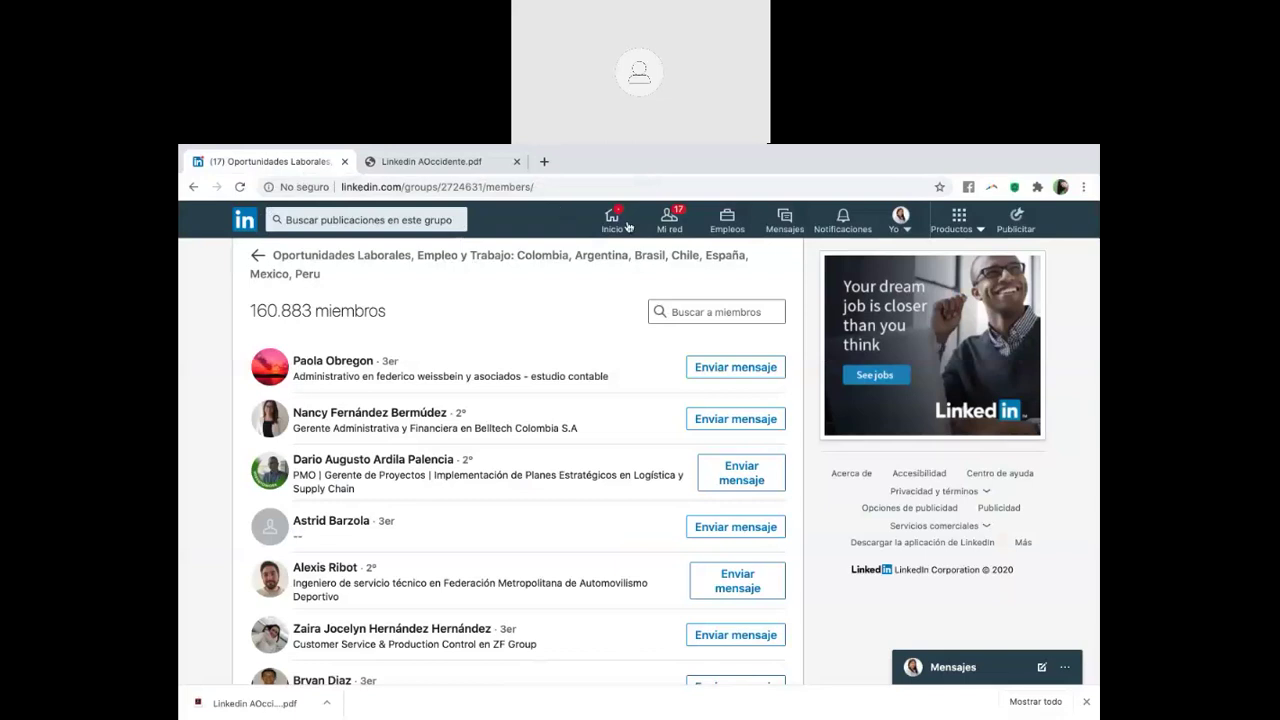
Search LinkedIn for 'administrador de empresas'
left_click(665, 220)
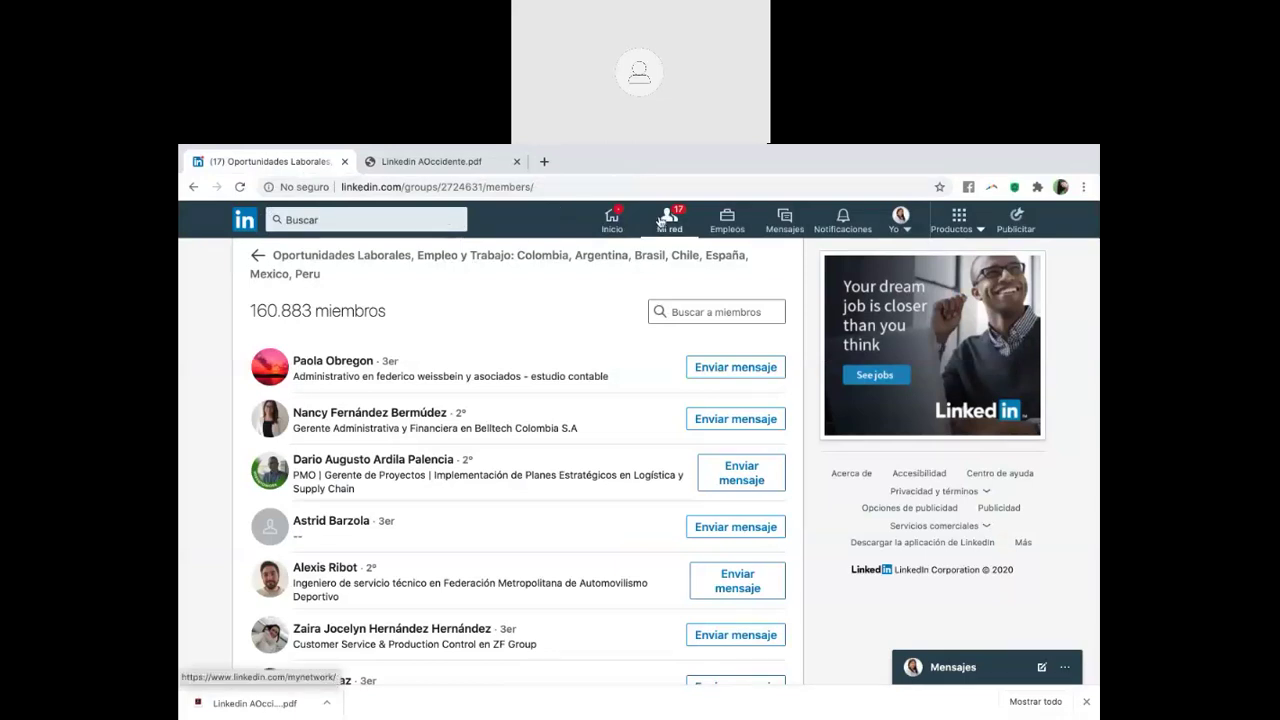
left_click(412, 216)
type("administrador")
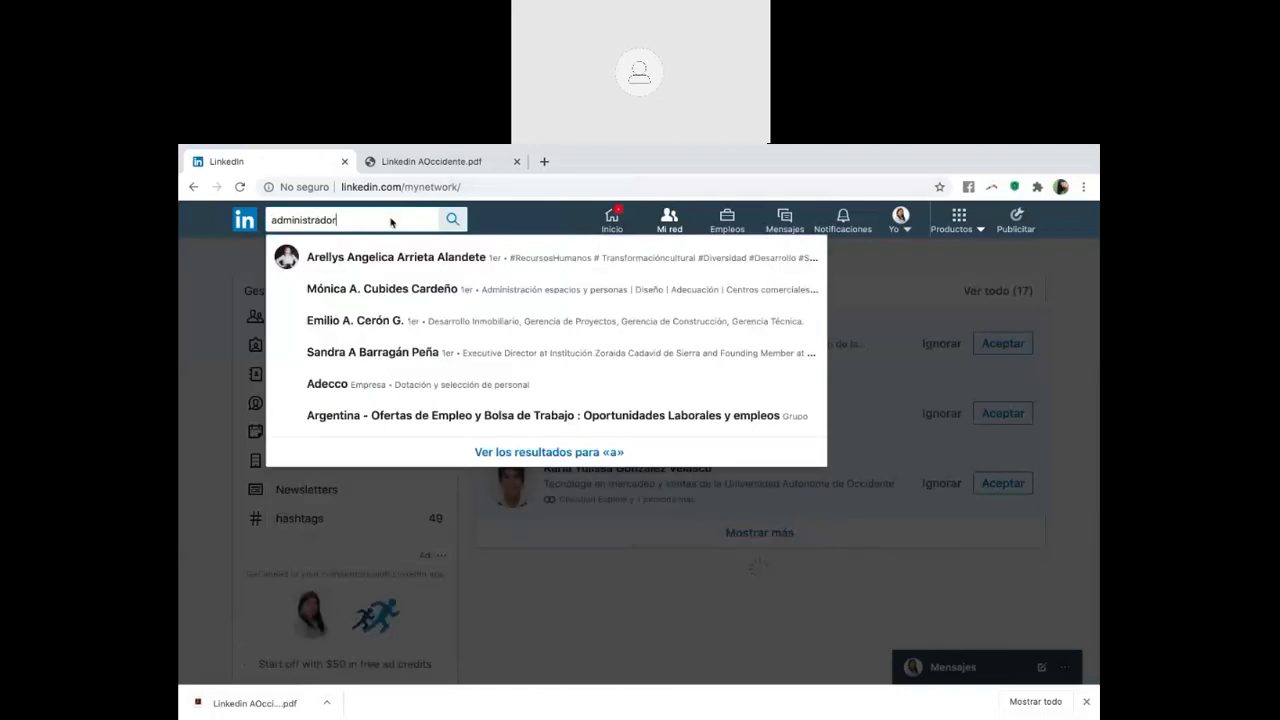
type(" de empresas")
left_click(457, 222)
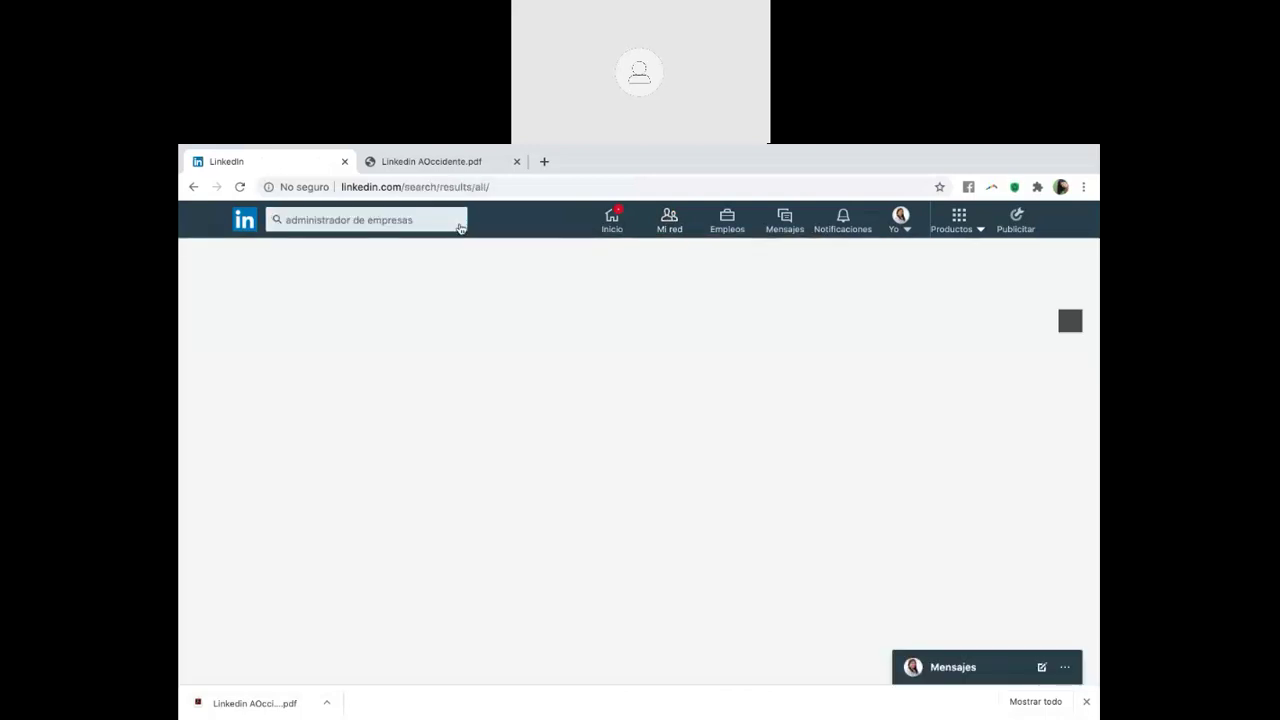
Replace the query with 'ingeniero biomedico' and run the search
left_click(459, 227)
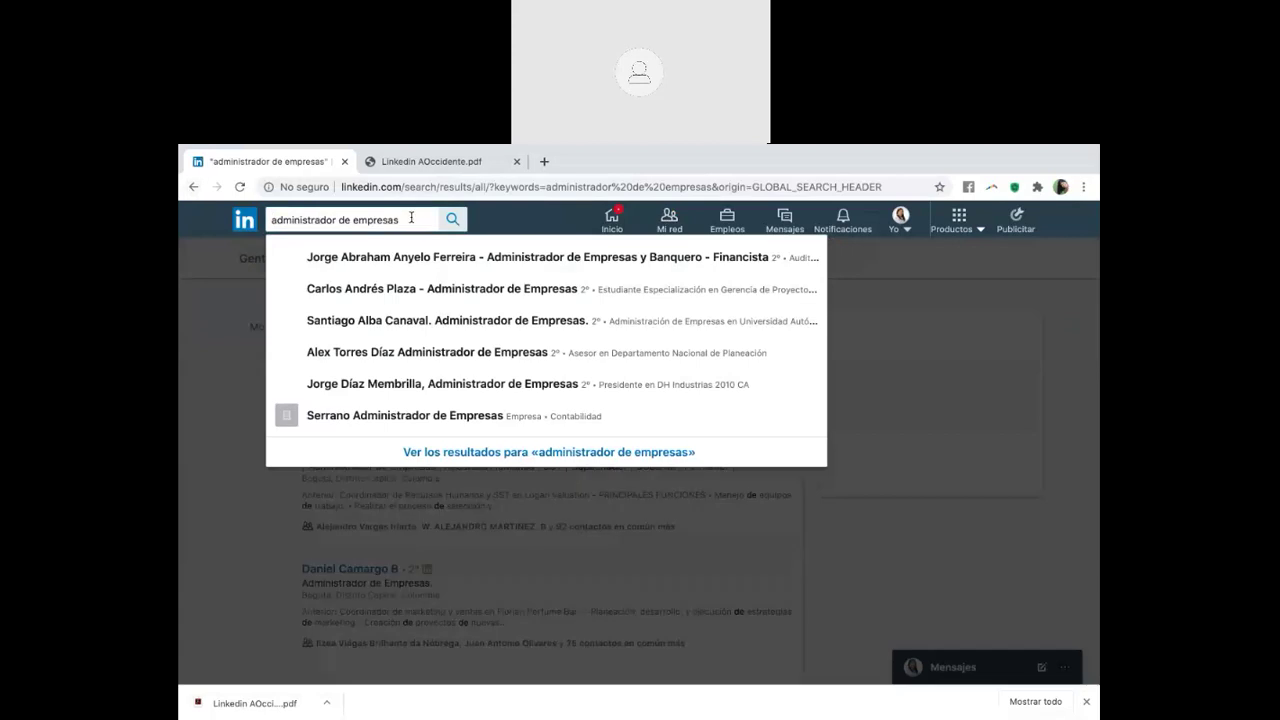
left_click_drag(411, 217, 272, 219)
key("BackSpace")
type("ingeniero ")
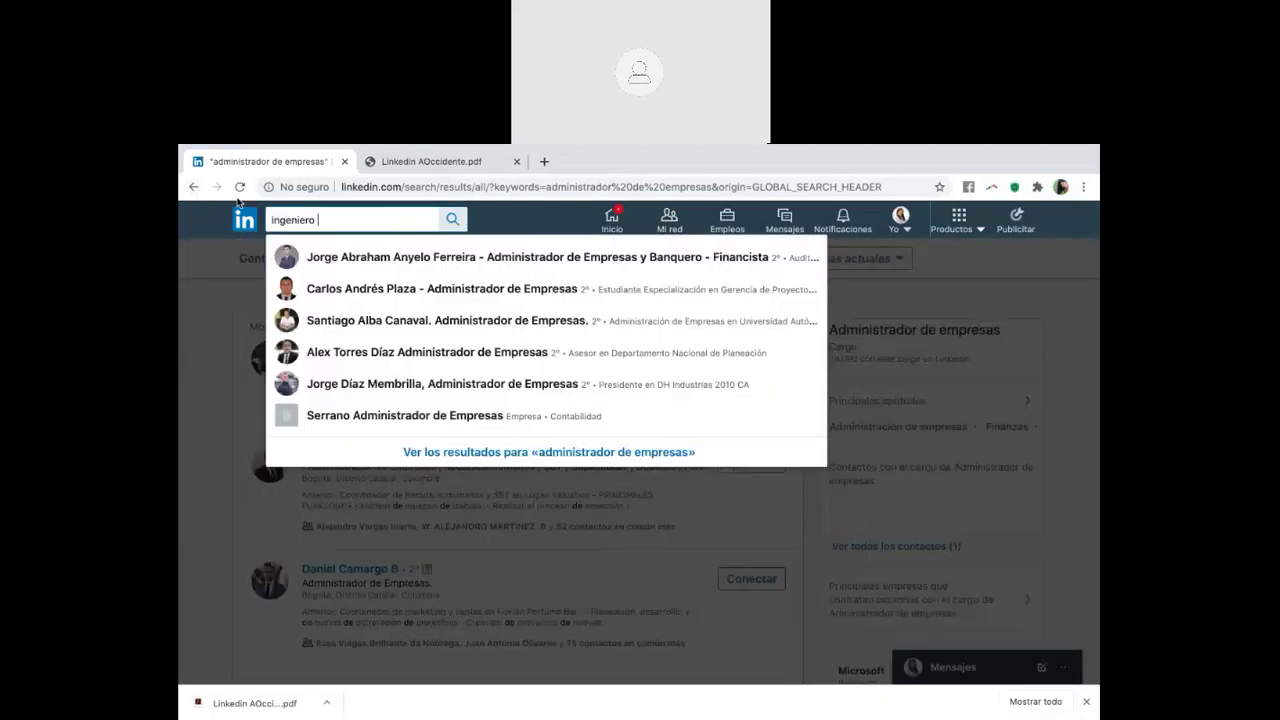
type("biomedic")
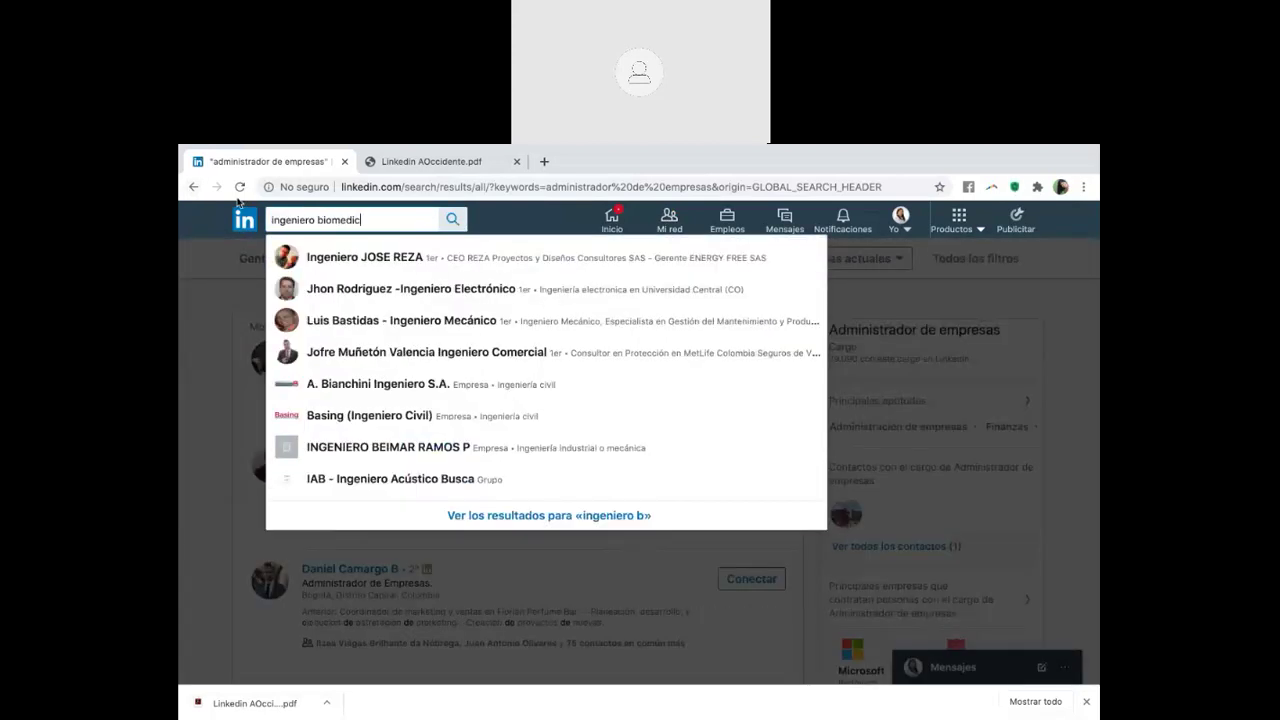
type("o")
key("Return")
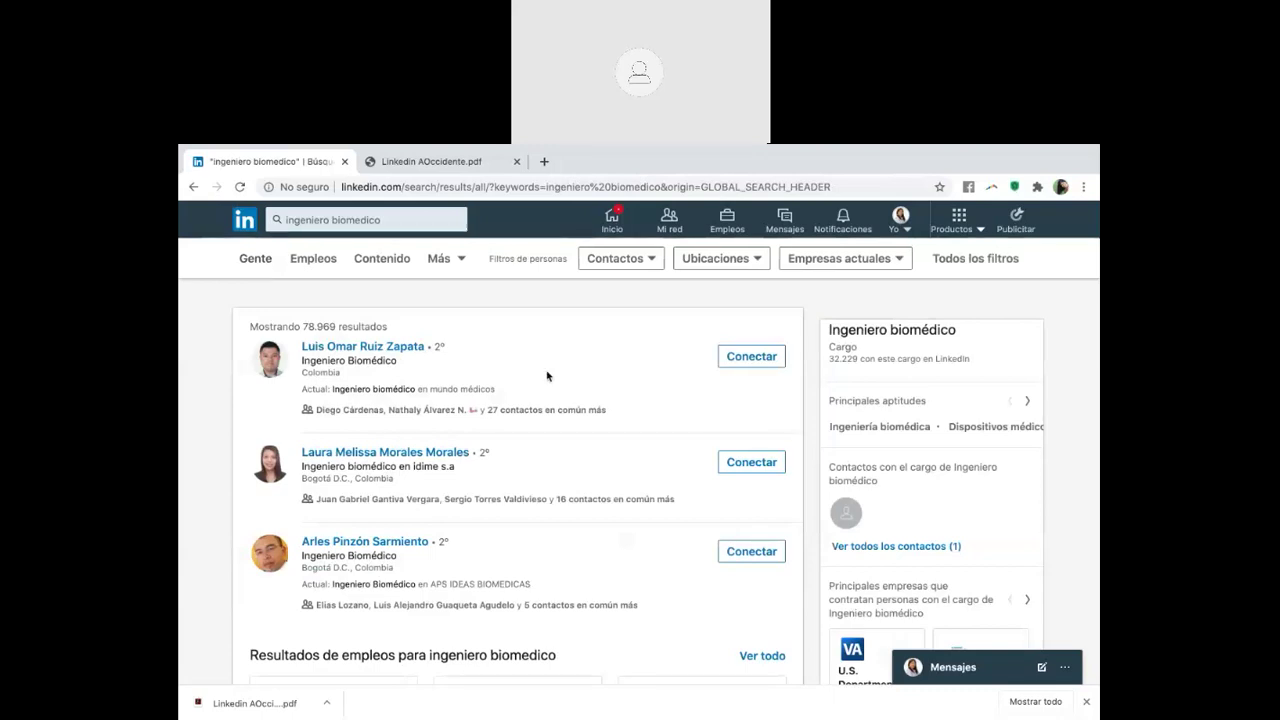
scroll(546, 375, "down", 1)
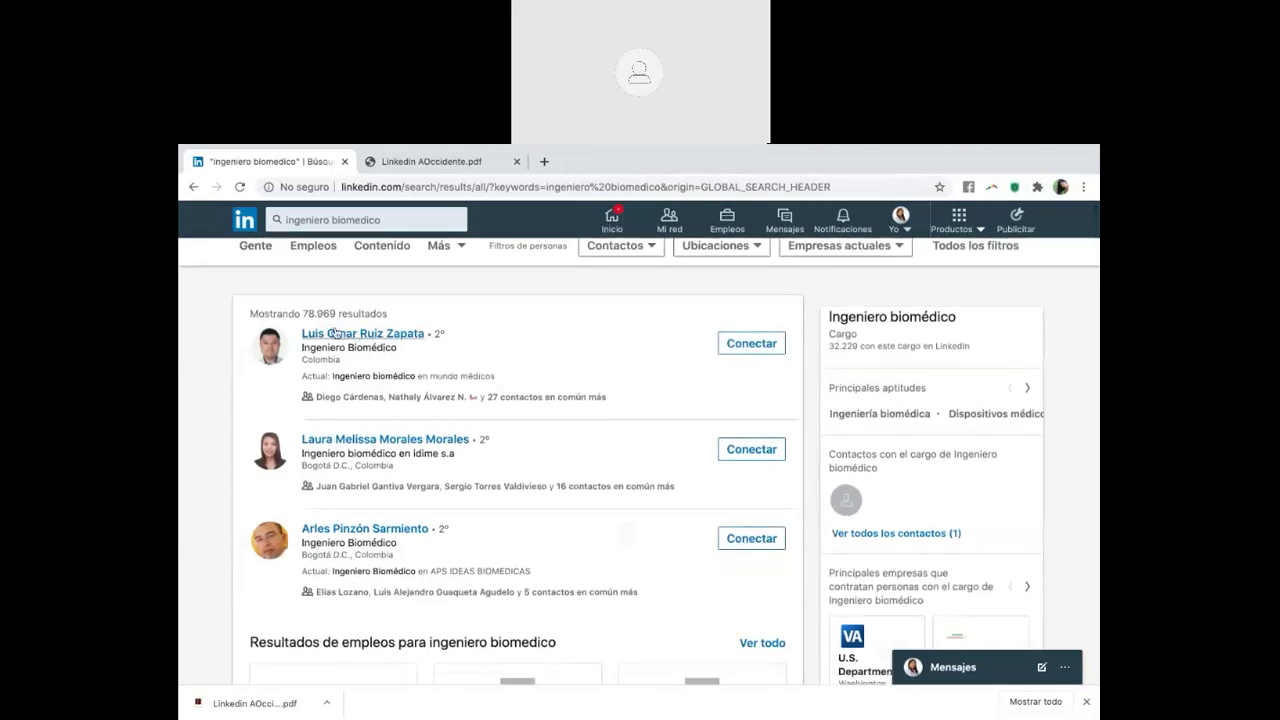
left_click(388, 344)
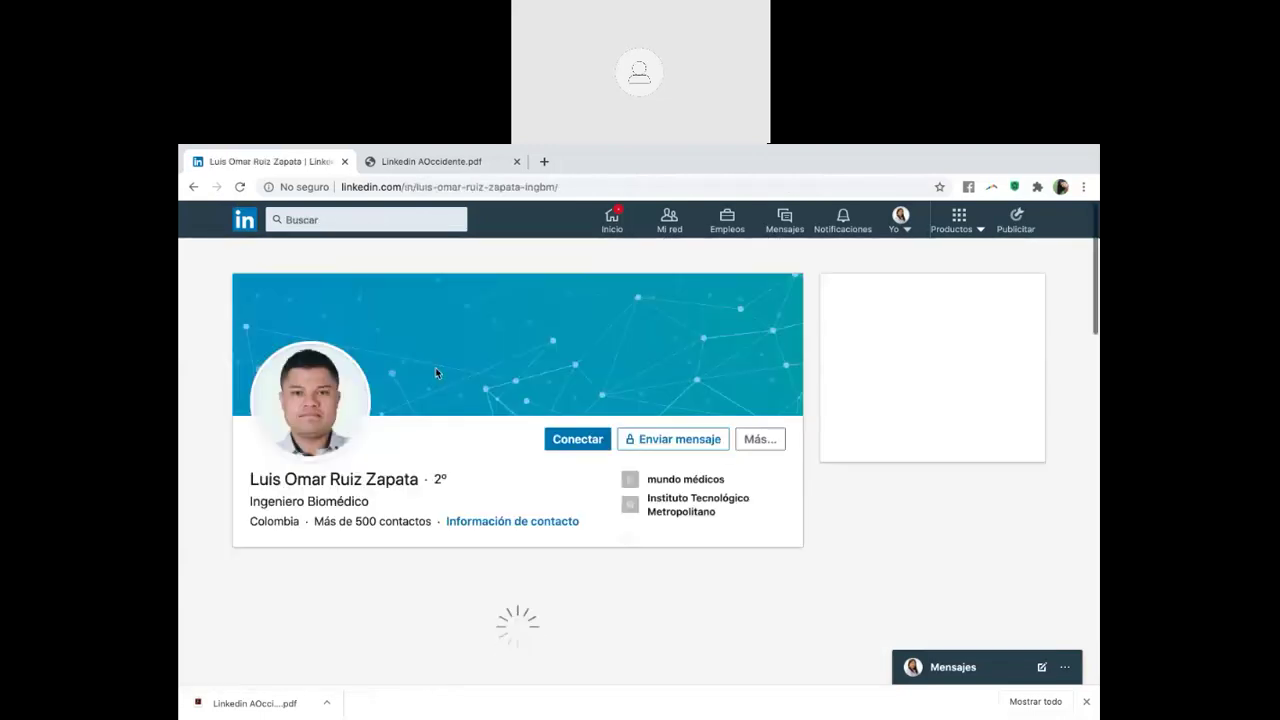
scroll(428, 494, "down", 1)
scroll(428, 494, "down", 5)
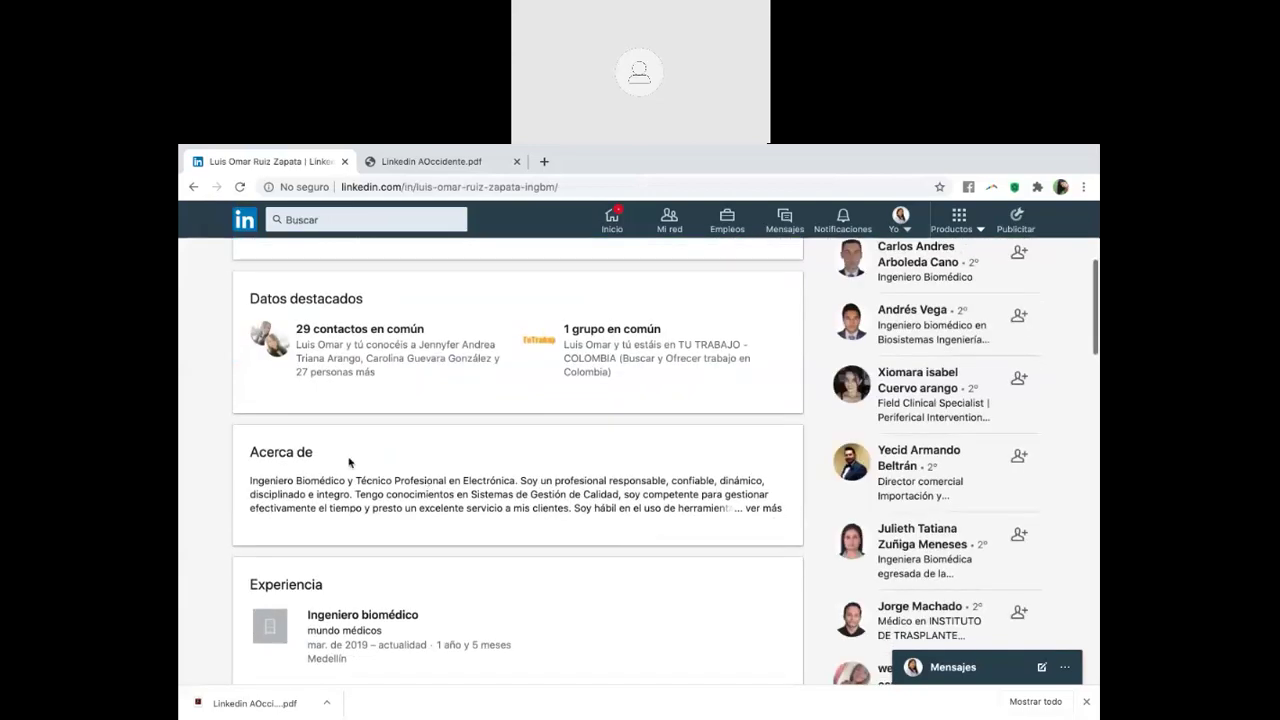
scroll(345, 461, "down", 1)
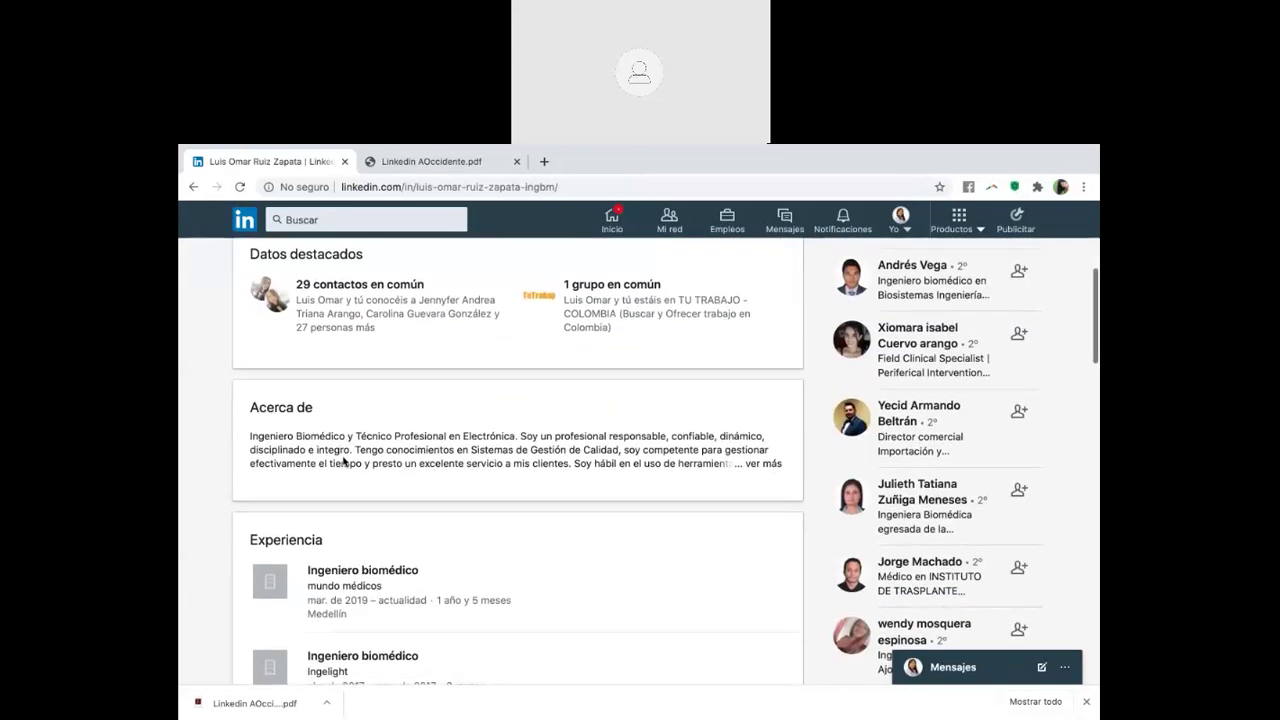
scroll(343, 461, "down", 3)
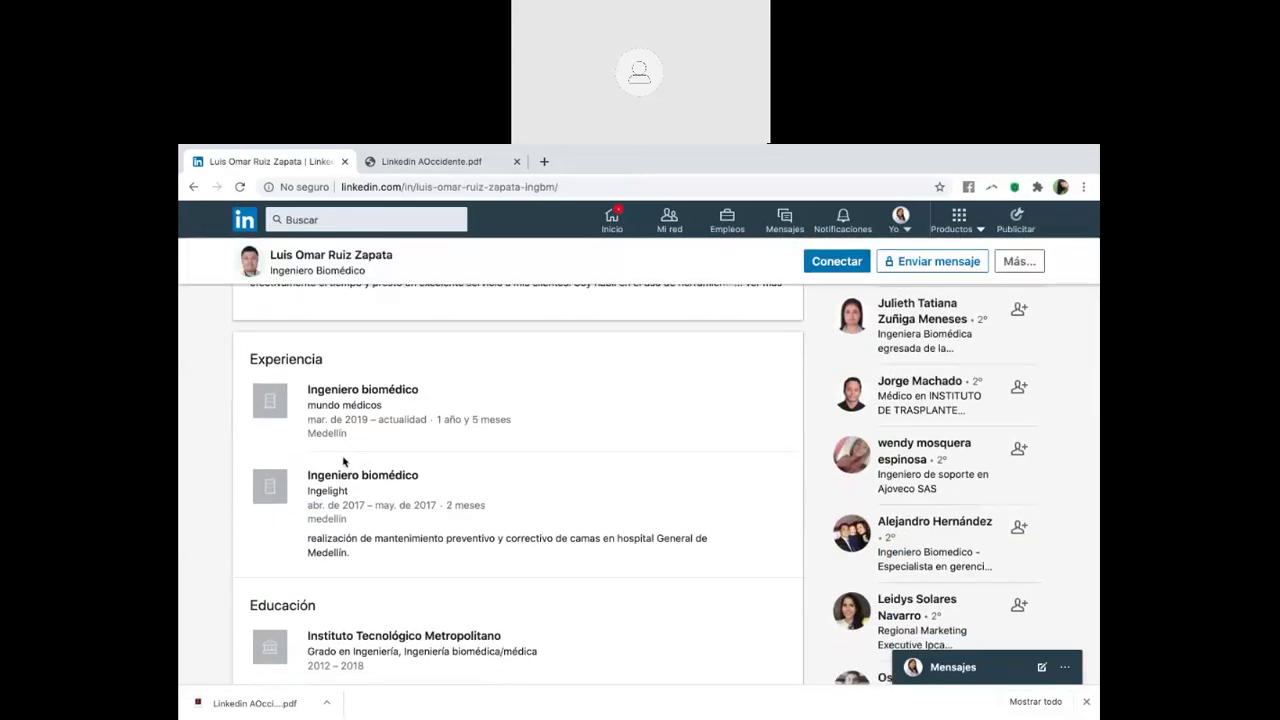
scroll(343, 461, "down", 1)
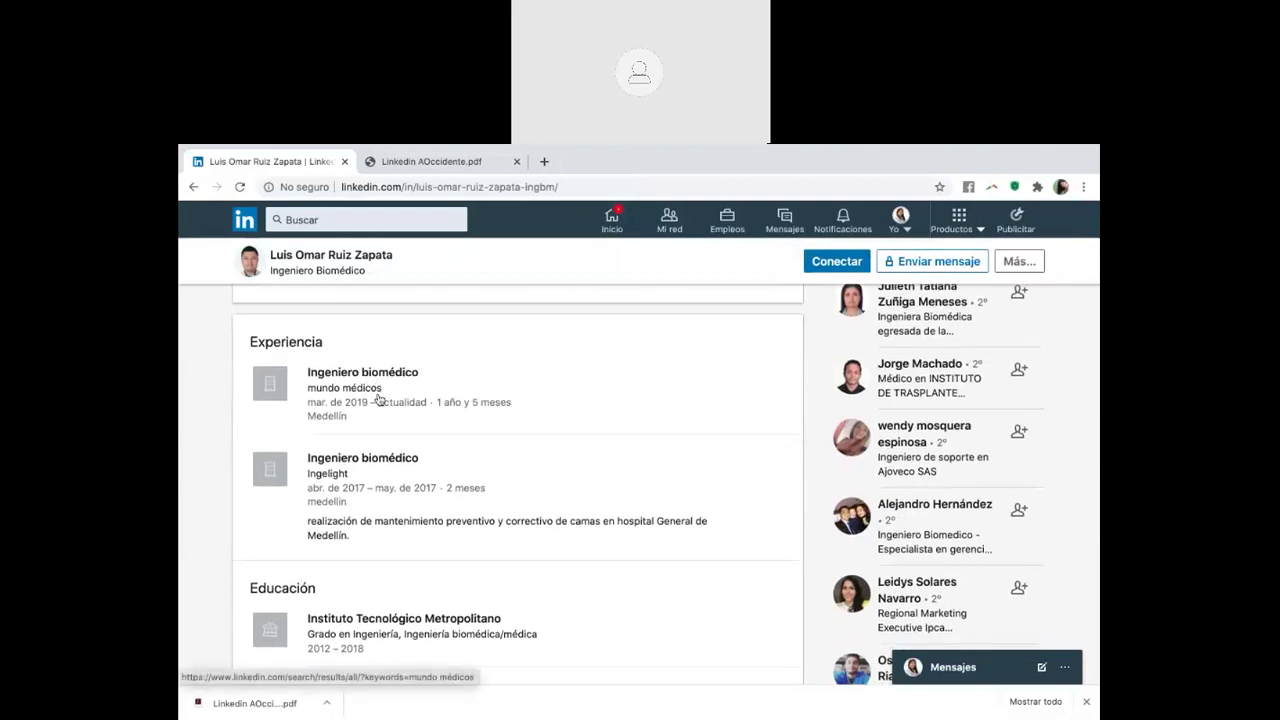
scroll(379, 399, "down", 2)
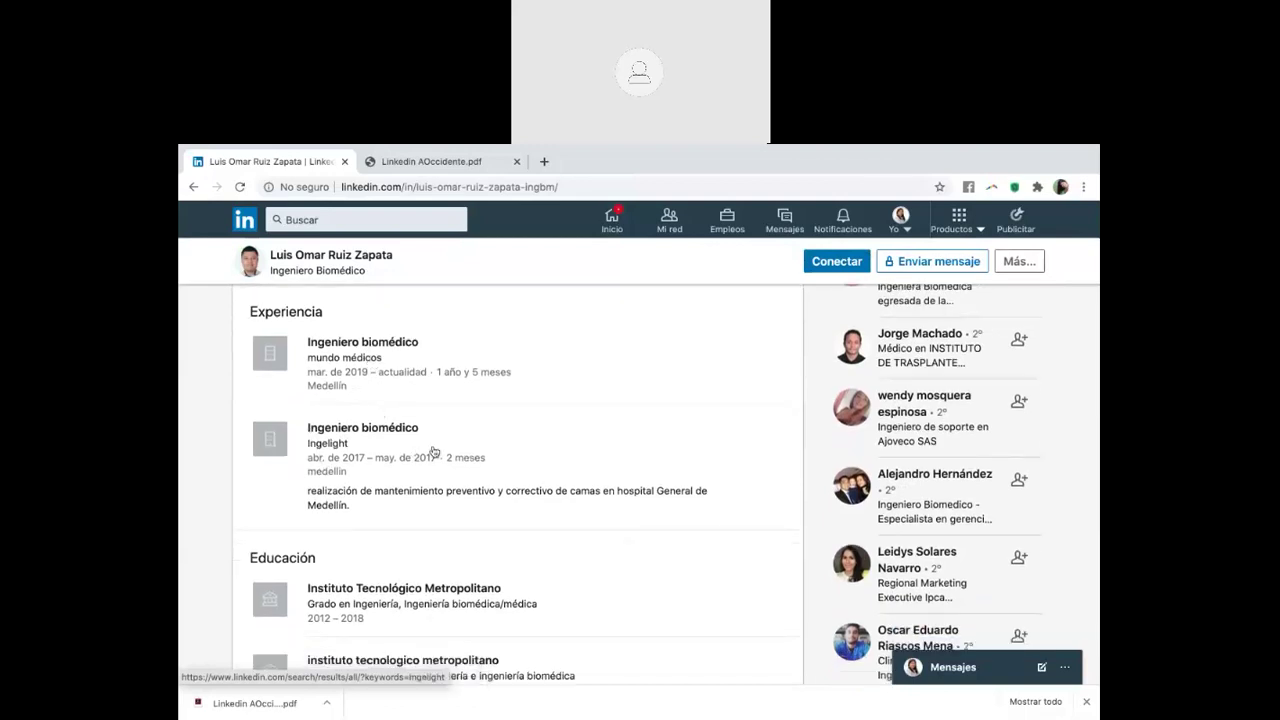
scroll(410, 500, "down", 3)
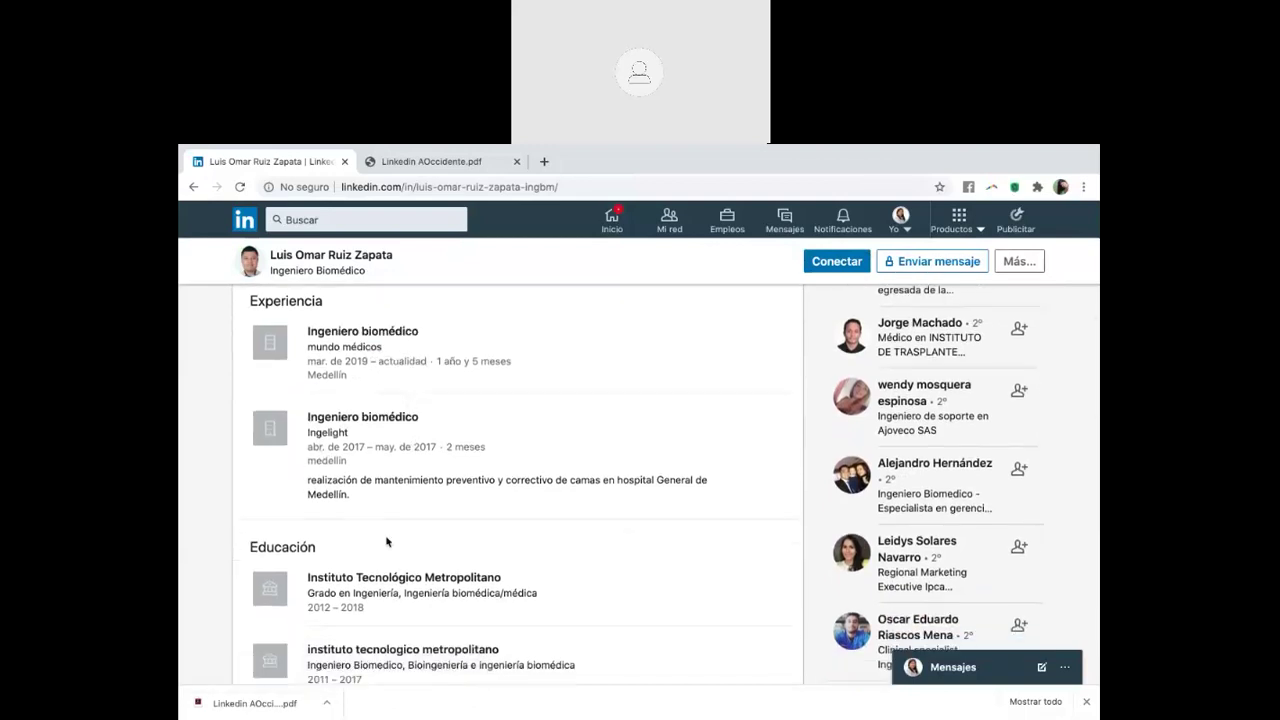
scroll(485, 564, "down", 3)
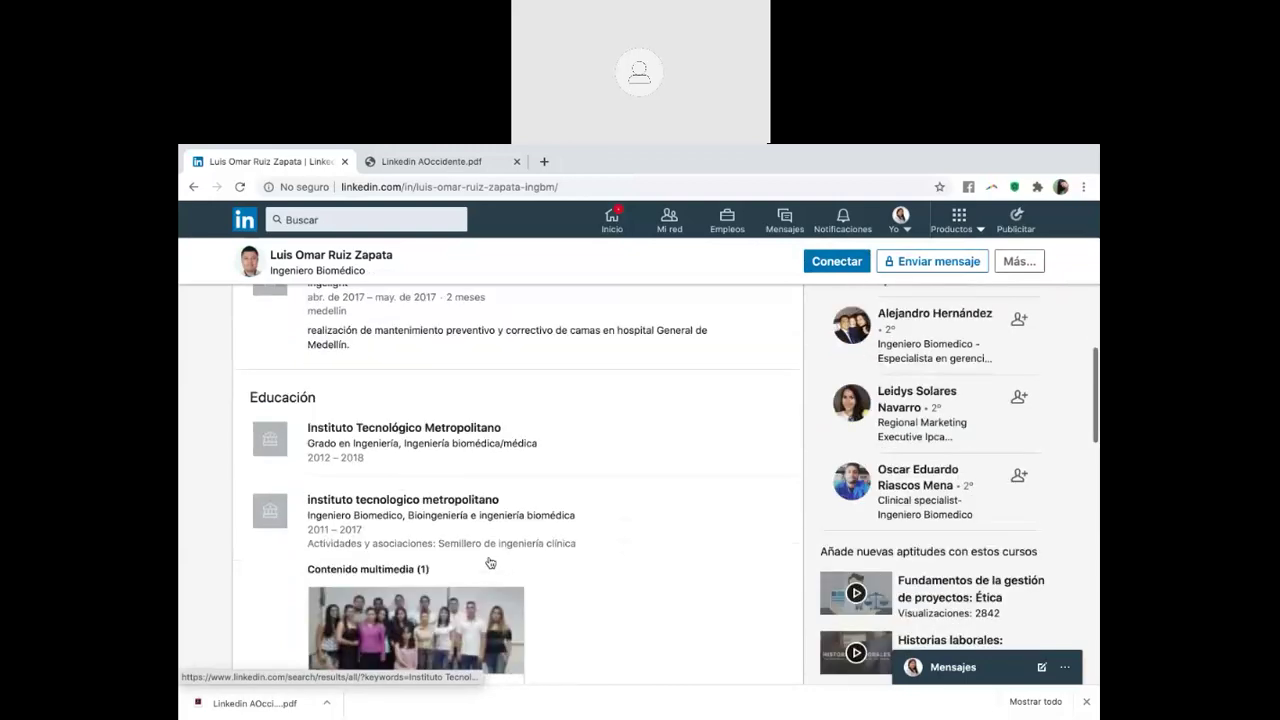
scroll(489, 561, "down", 10)
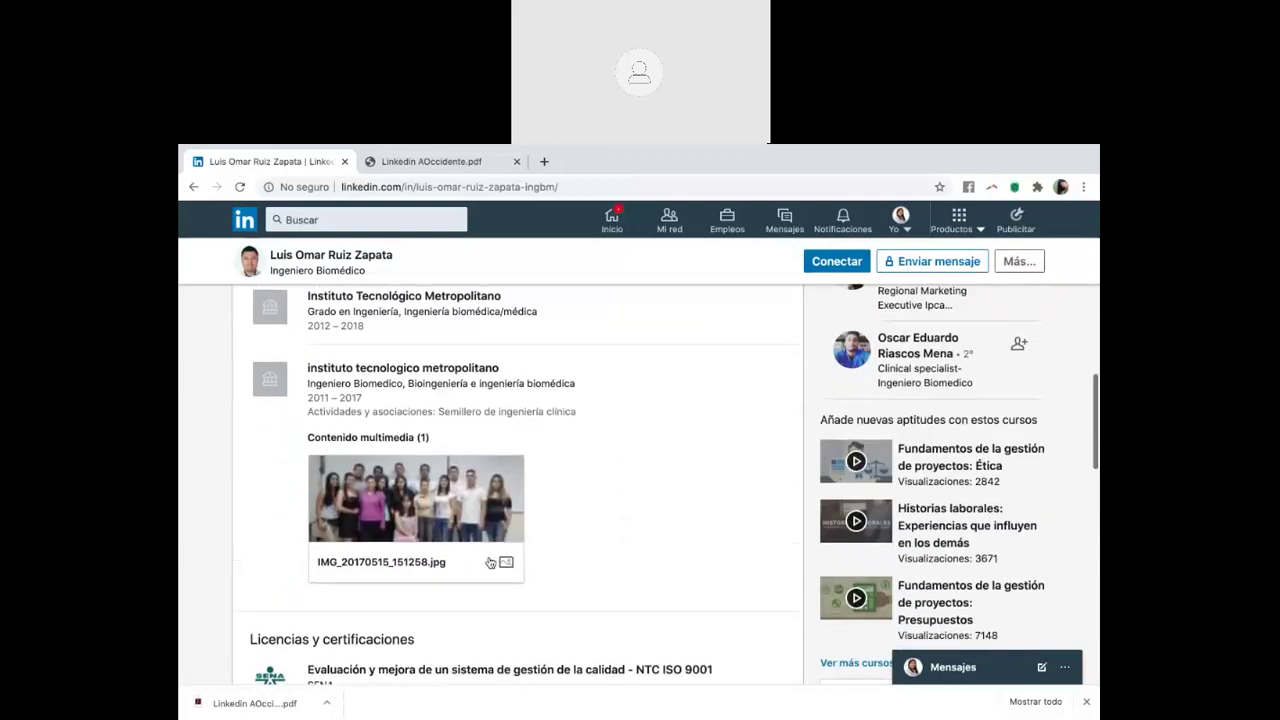
scroll(489, 561, "down", 10)
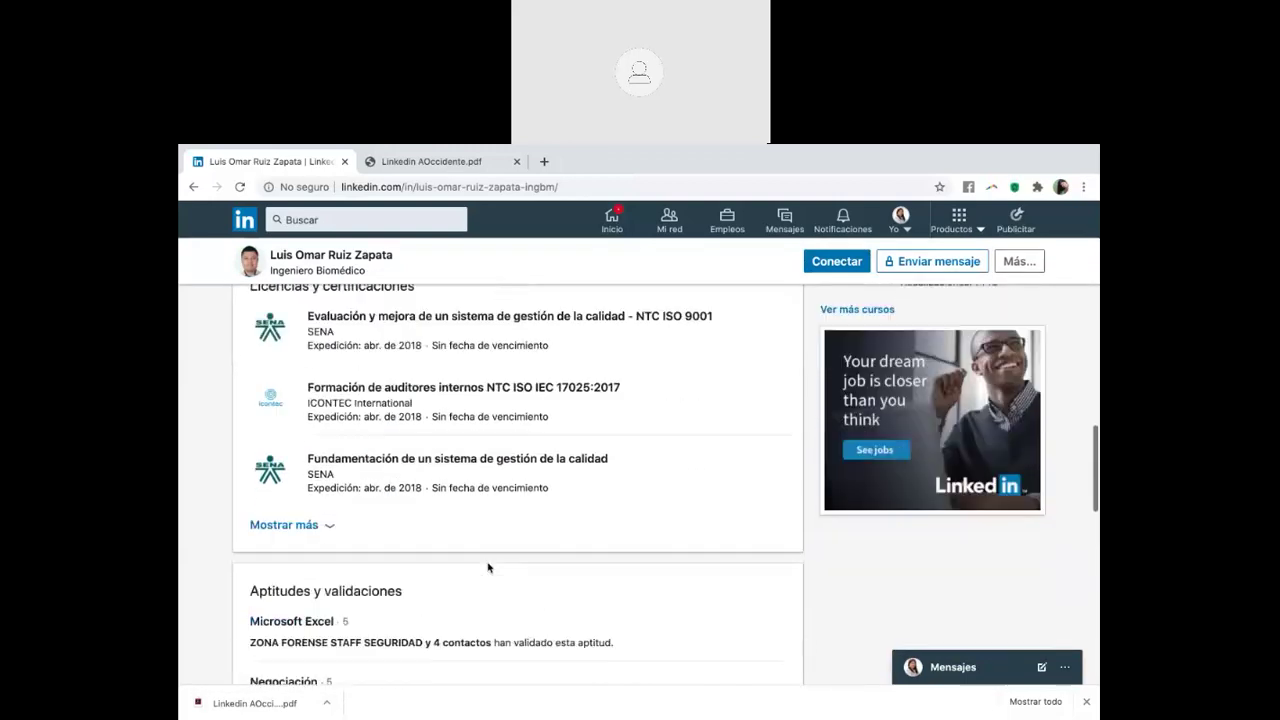
scroll(489, 567, "up", 5)
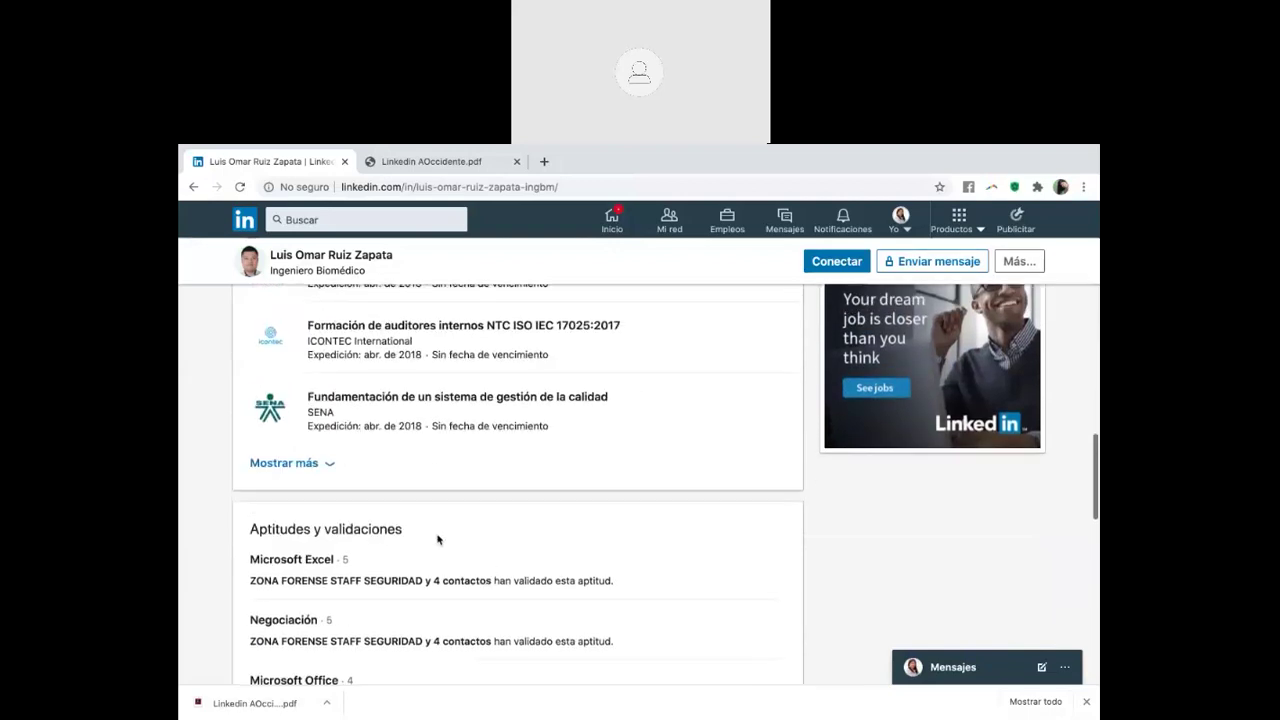
scroll(363, 486, "down", 7)
scroll(363, 486, "down", 7)
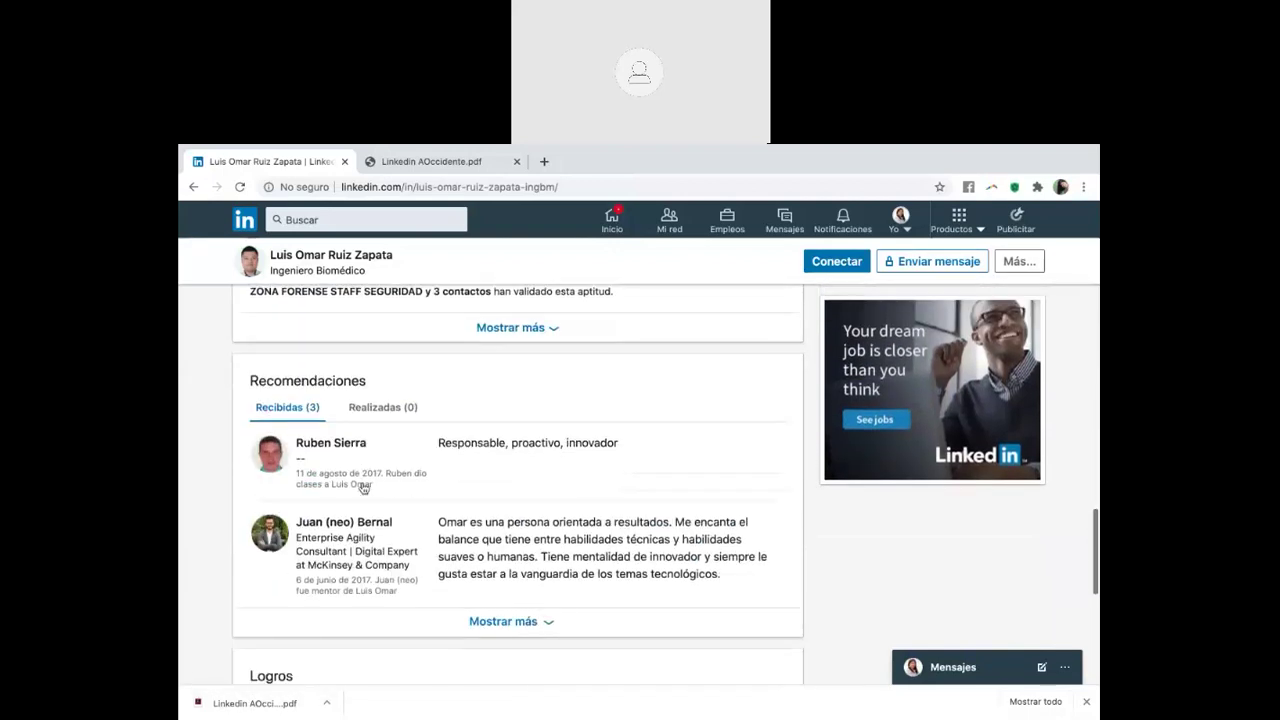
scroll(498, 552, "down", 8)
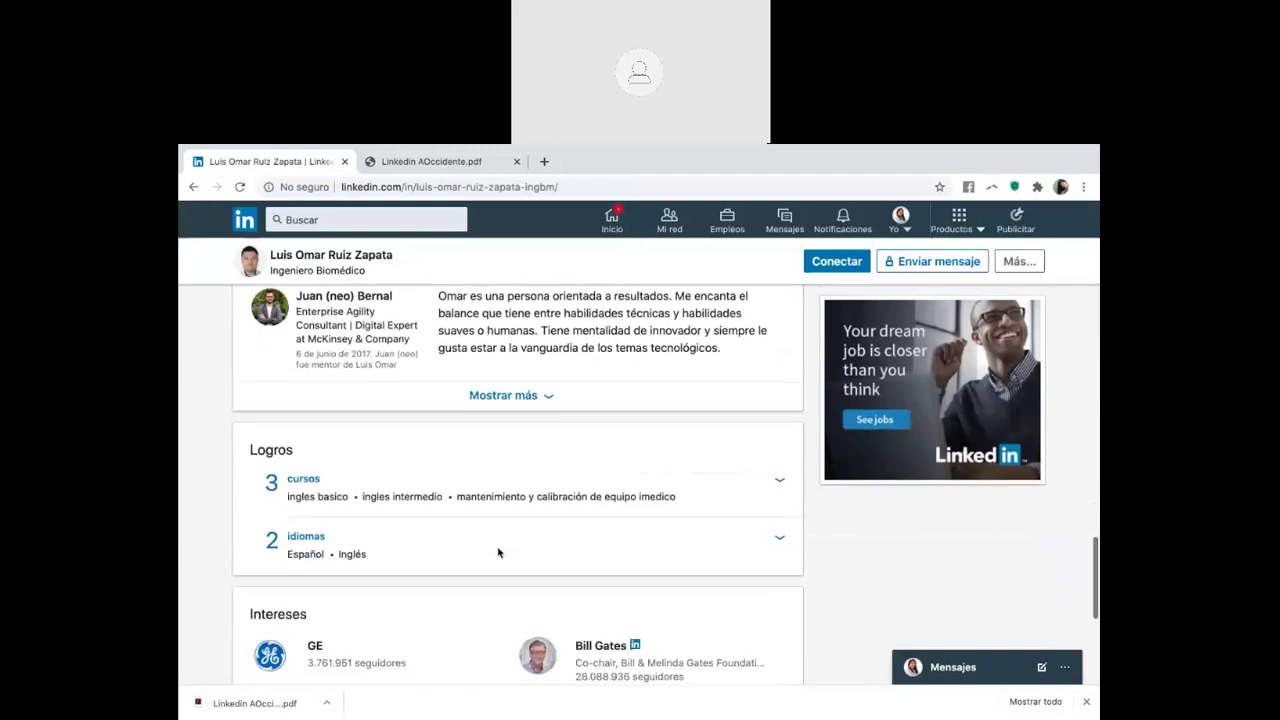
scroll(498, 552, "up", 20)
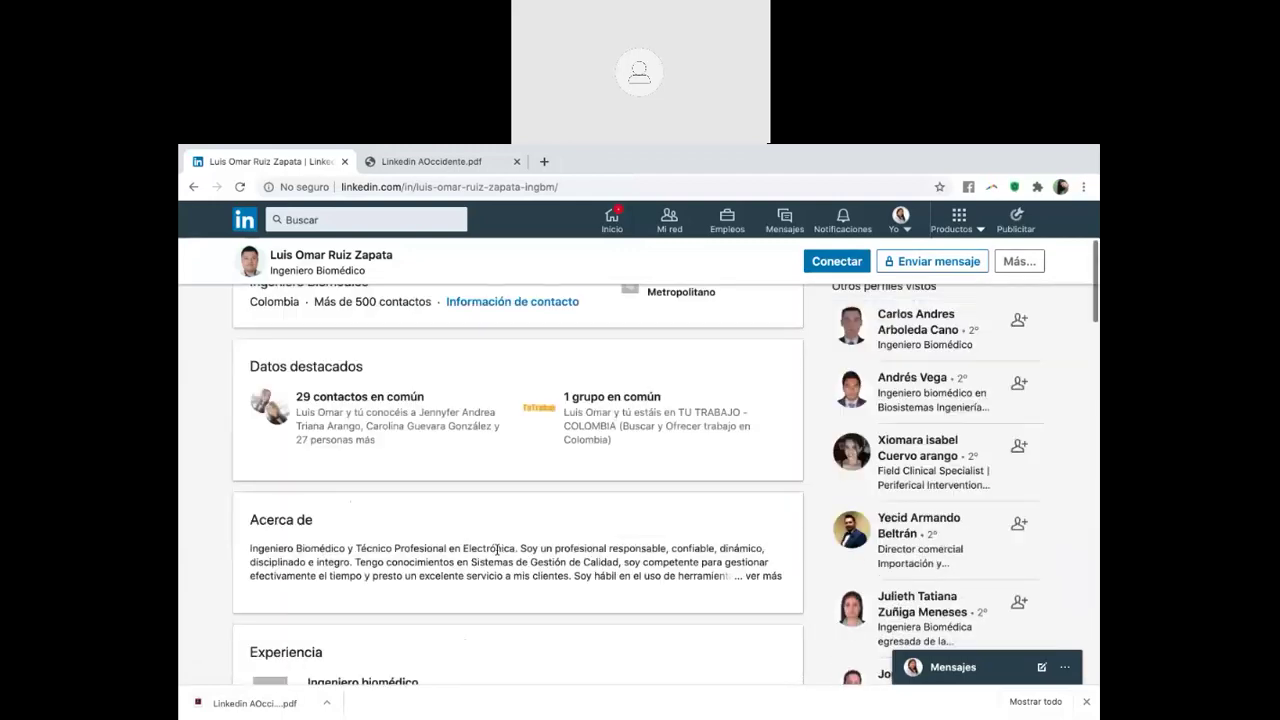
scroll(317, 468, "down", 3)
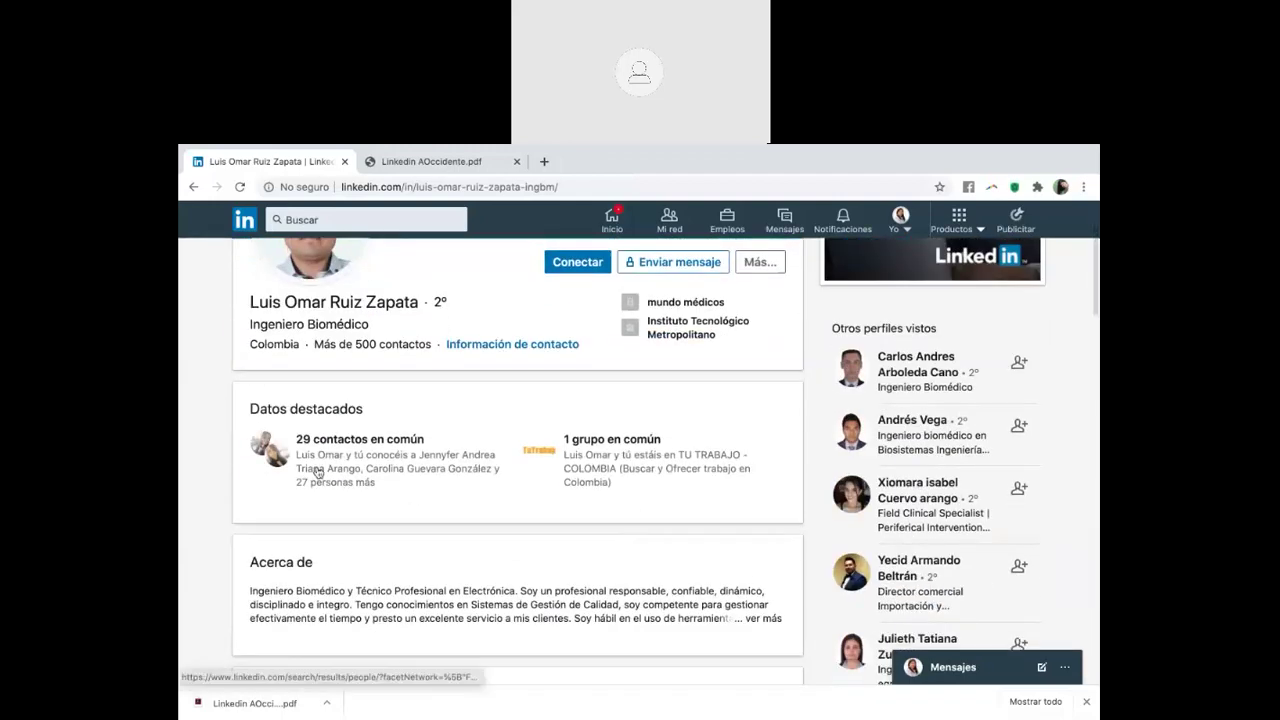
scroll(473, 419, "up", 2)
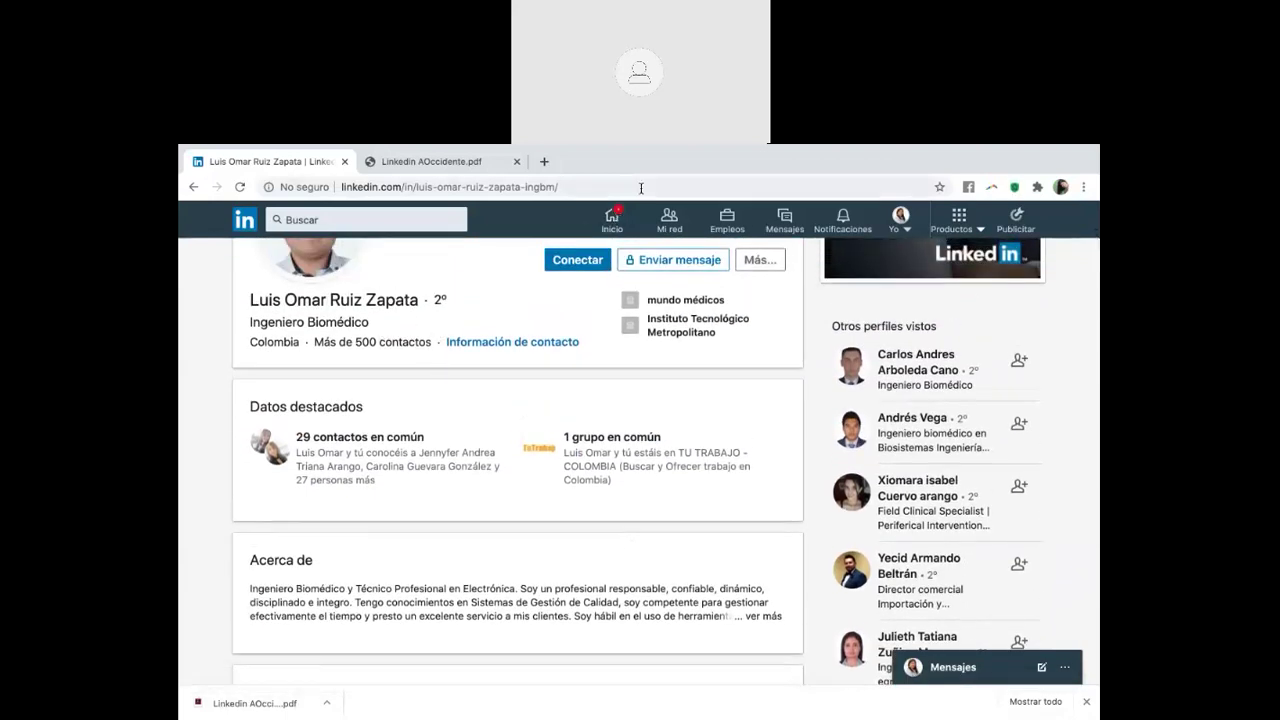
left_click(194, 187)
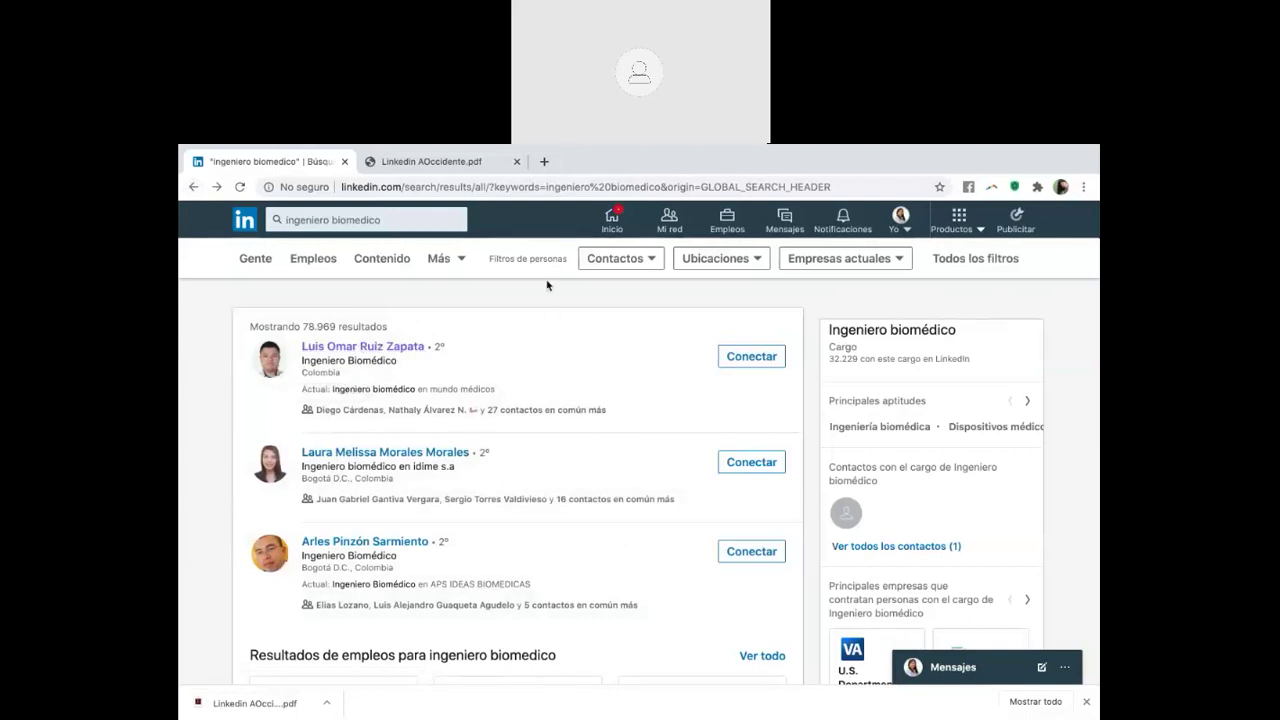
left_click(453, 164)
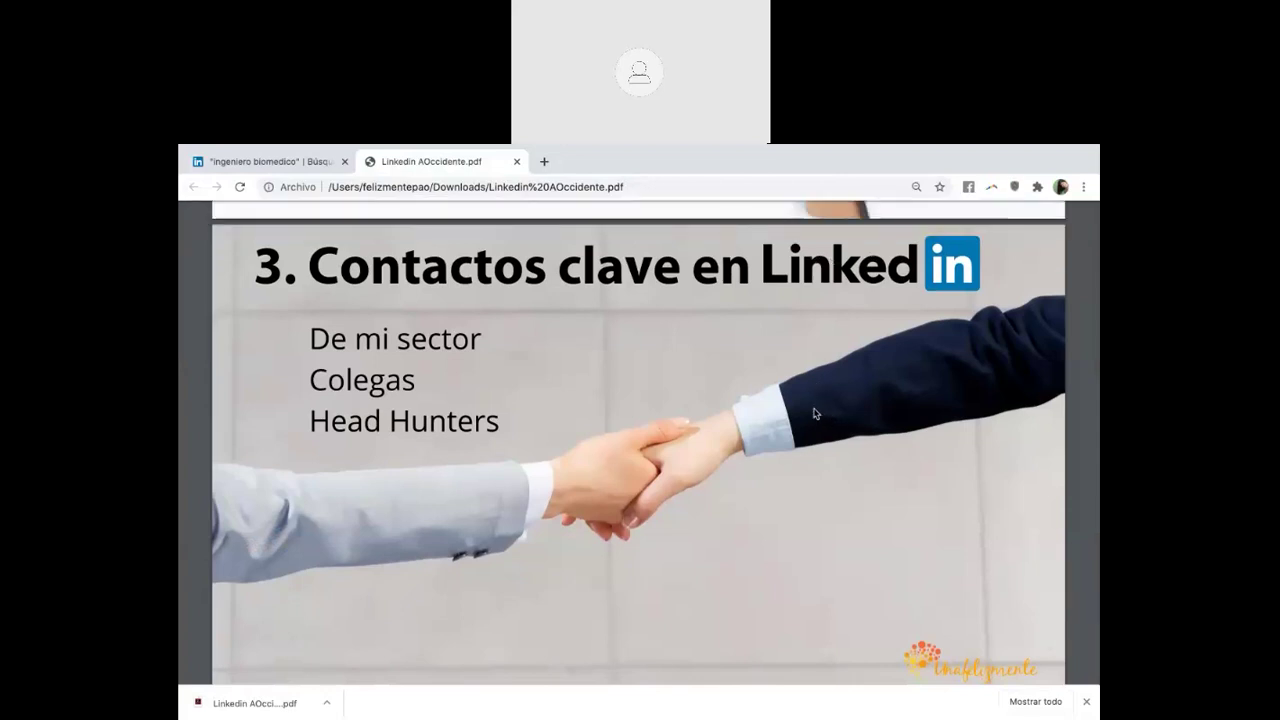
Return to the LinkedIn tab, open the home feed and load the newest posts
left_click(292, 160)
left_click(612, 218)
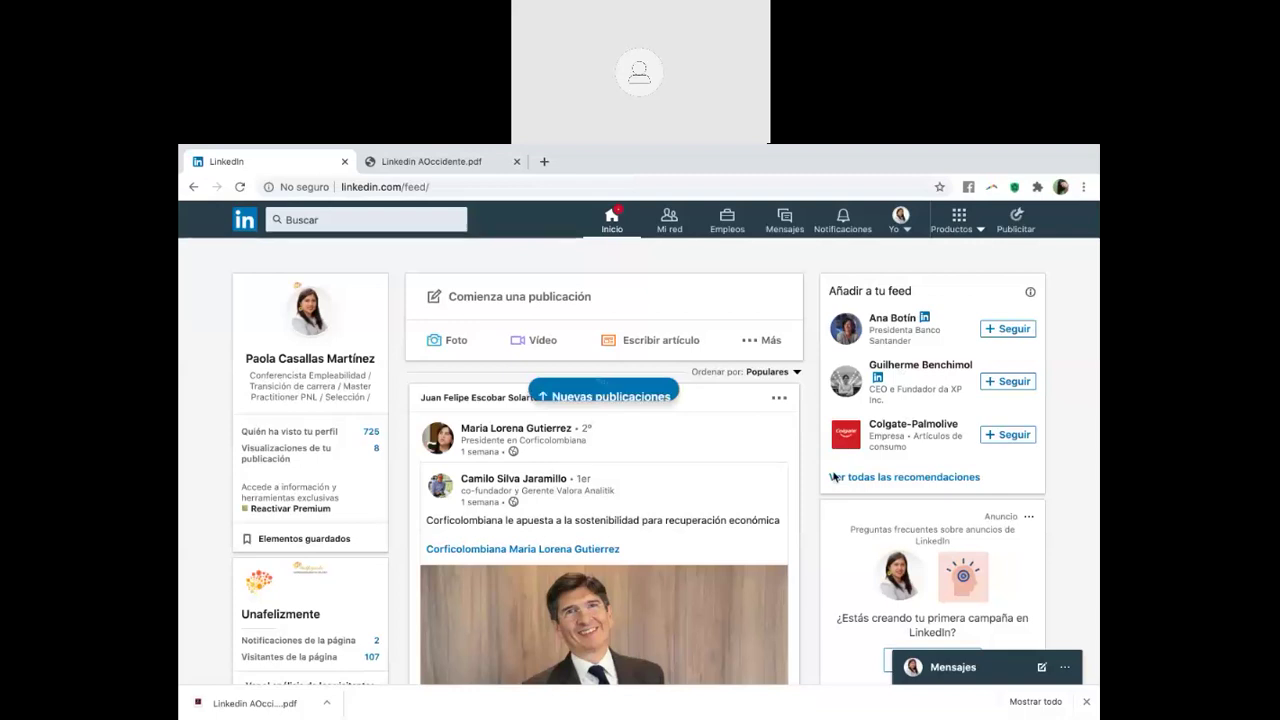
left_click(637, 392)
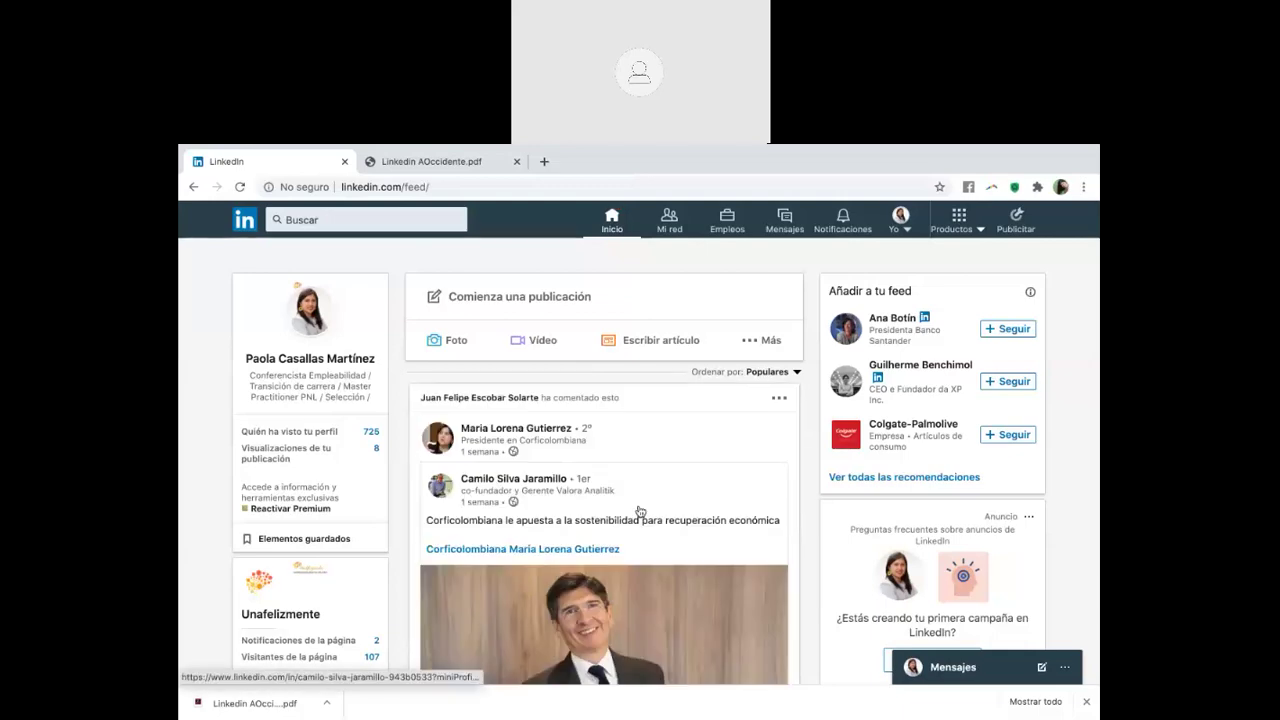
Scroll through the LinkedIn home feed, expanding a truncated comment to read it in full
scroll(640, 511, "down", 2)
scroll(640, 511, "down", 10)
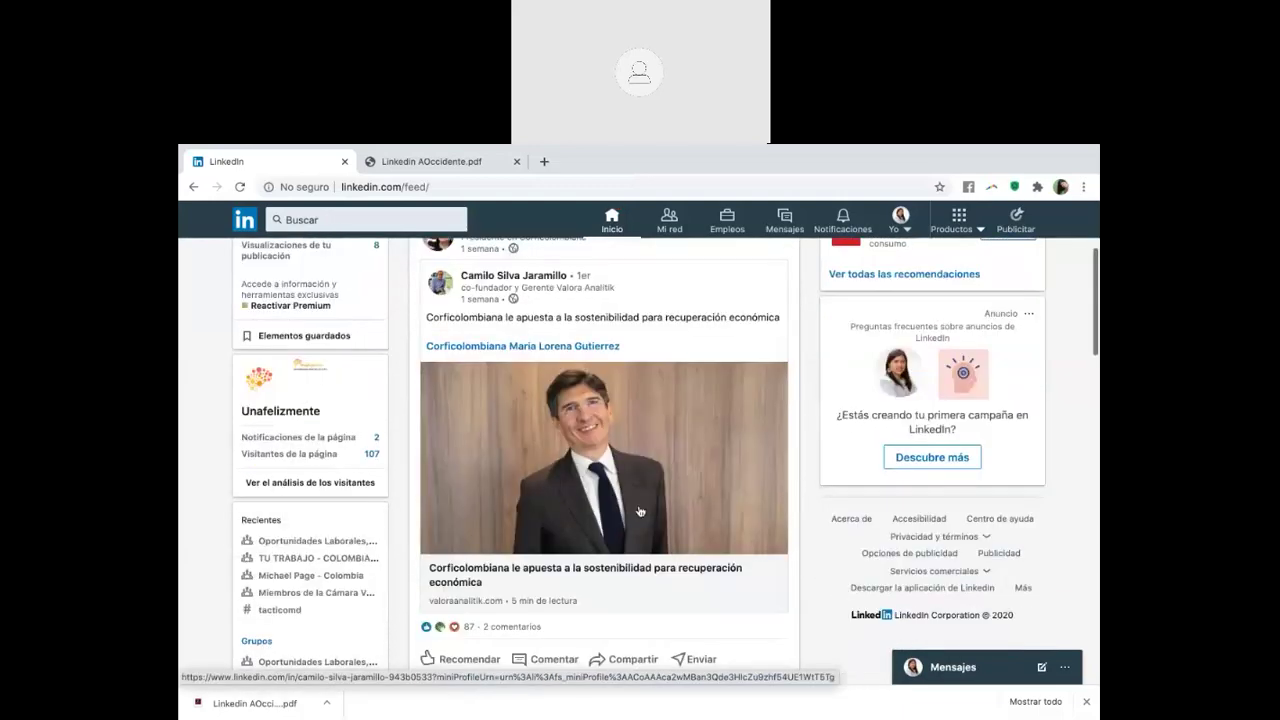
scroll(640, 510, "down", 1)
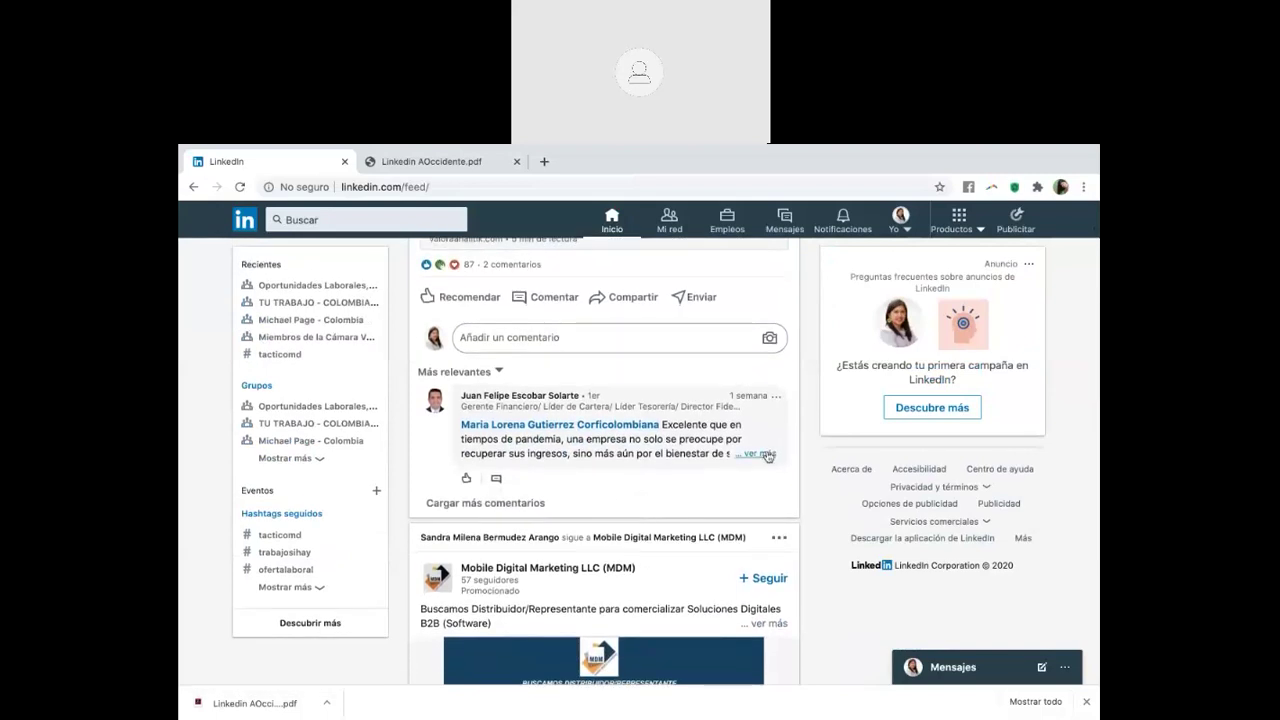
left_click(760, 453)
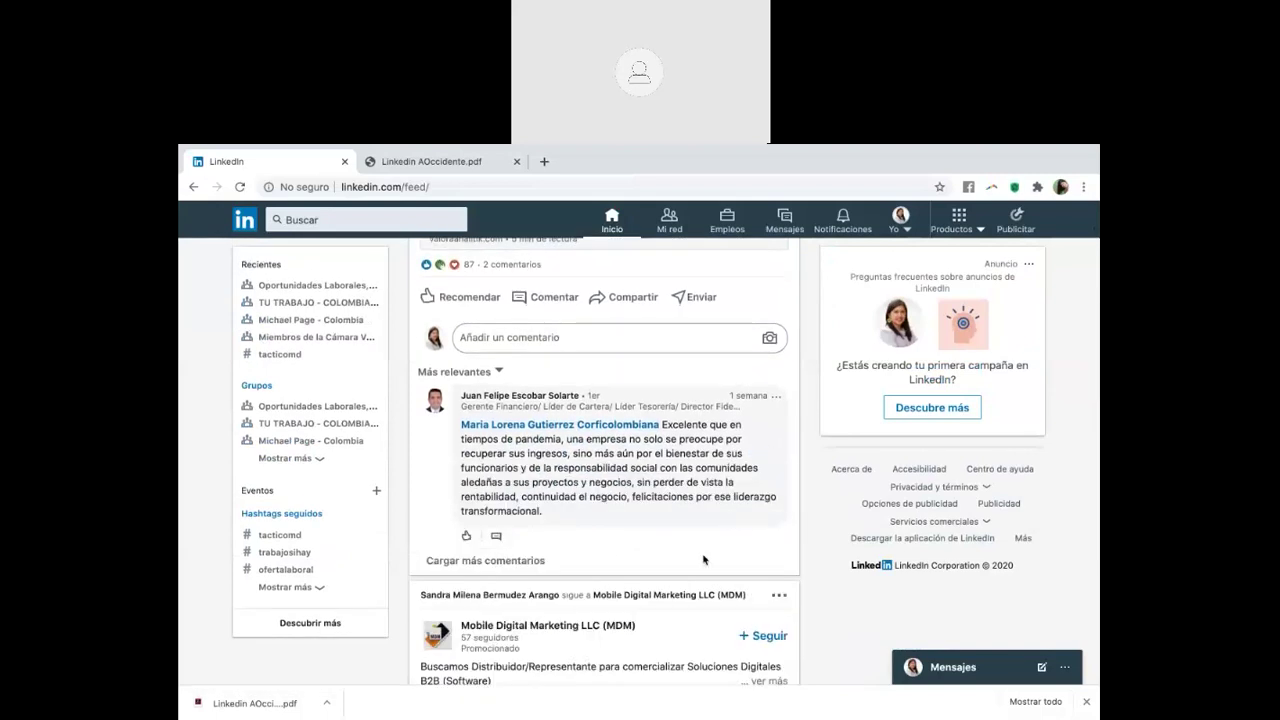
scroll(703, 560, "down", 4)
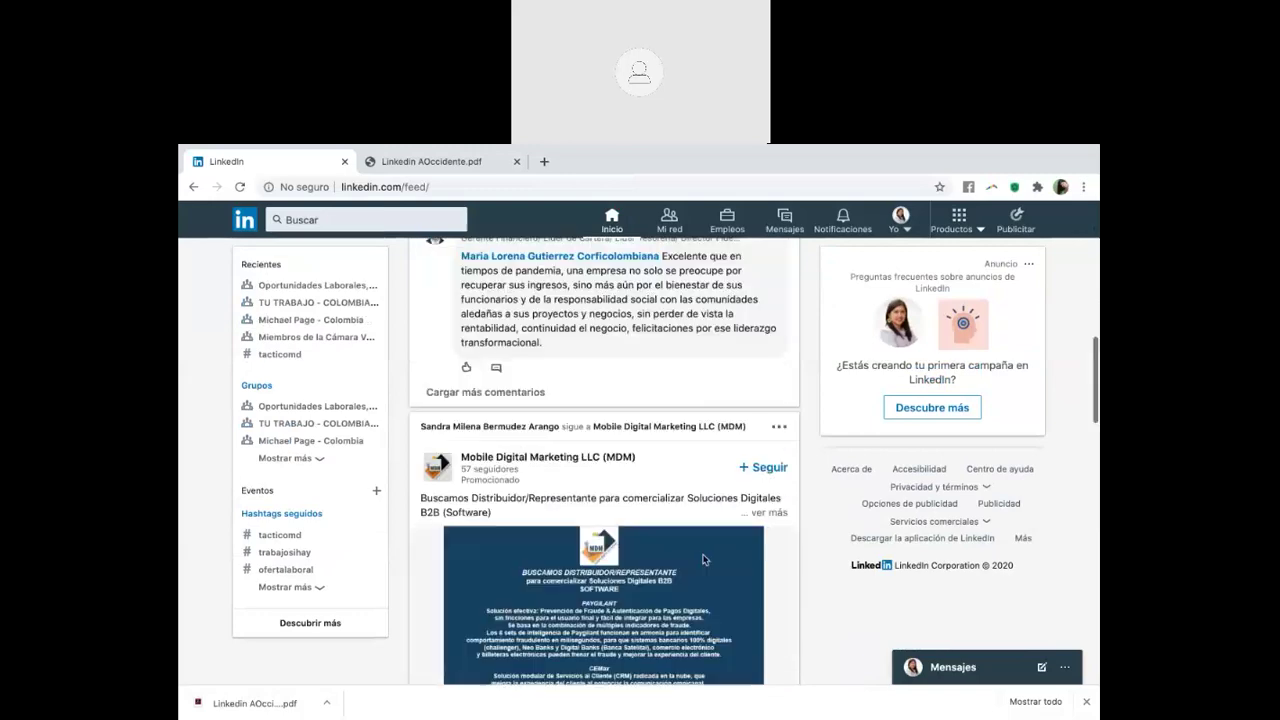
scroll(704, 561, "down", 2)
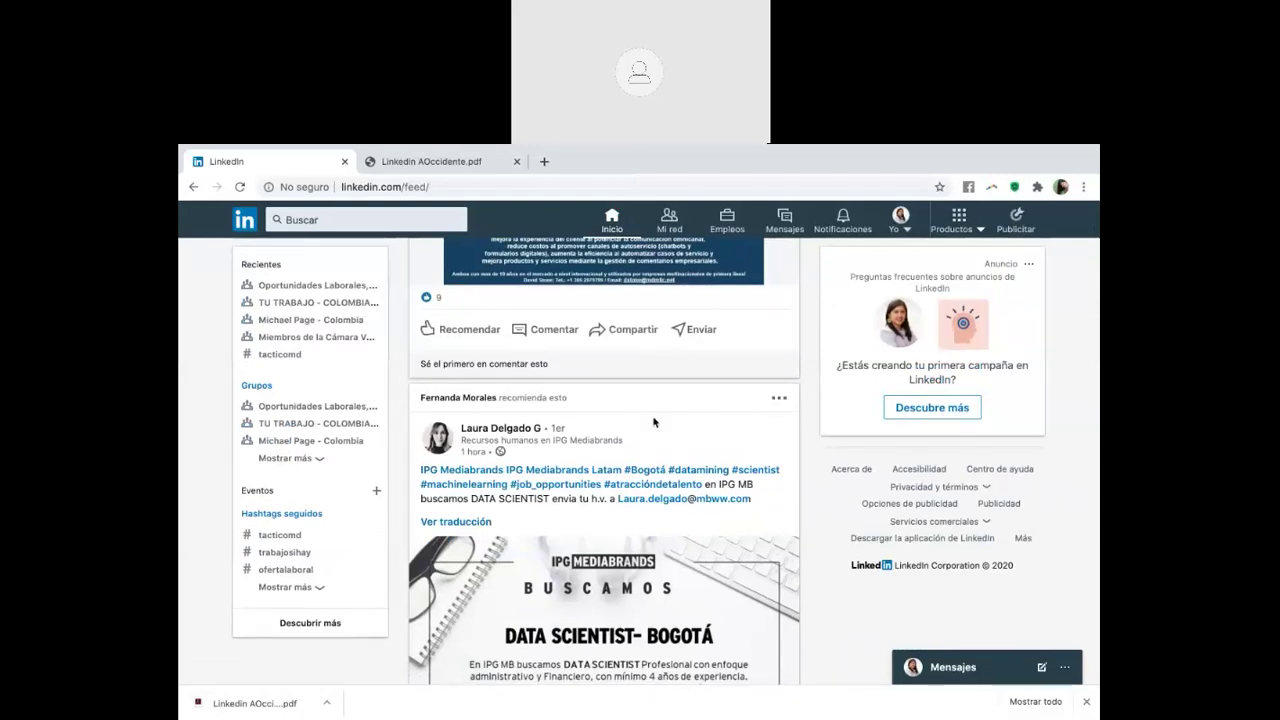
scroll(655, 423, "down", 2)
Return to the top of the feed and view slide 14, 'Contactos clave en LinkedIn', in the PDF deck
left_click(610, 224)
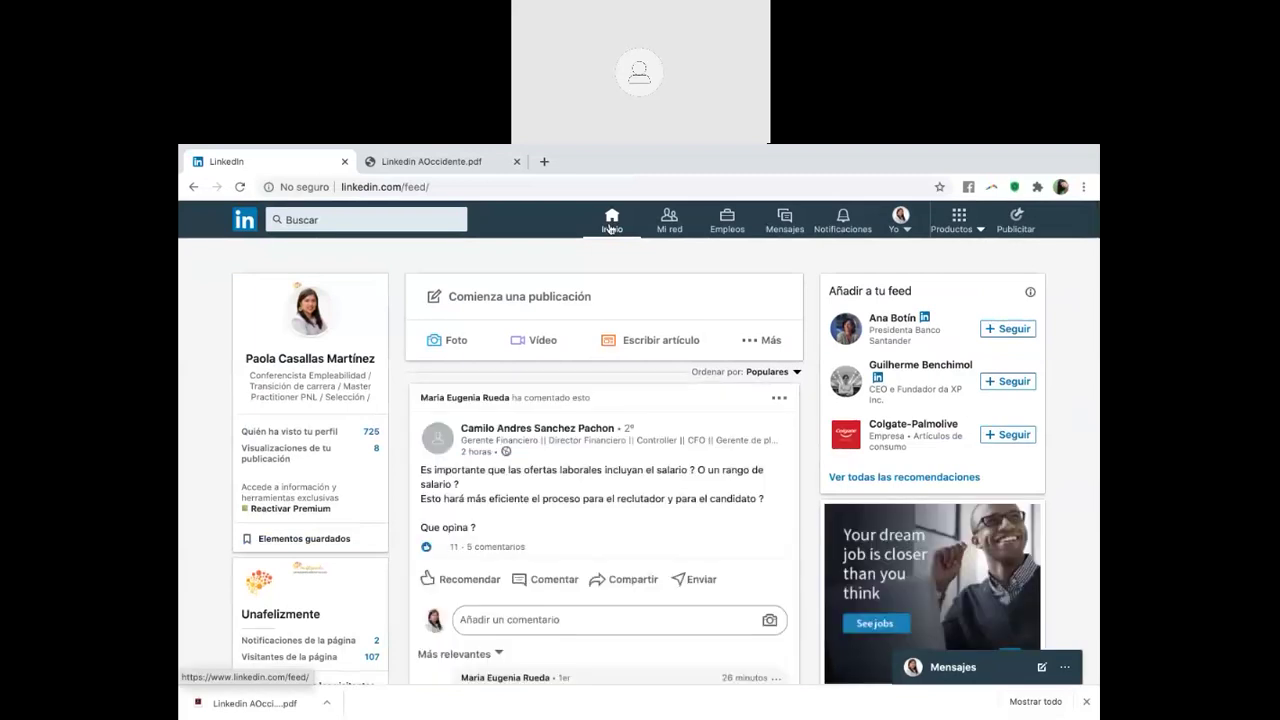
scroll(635, 340, "down", 1)
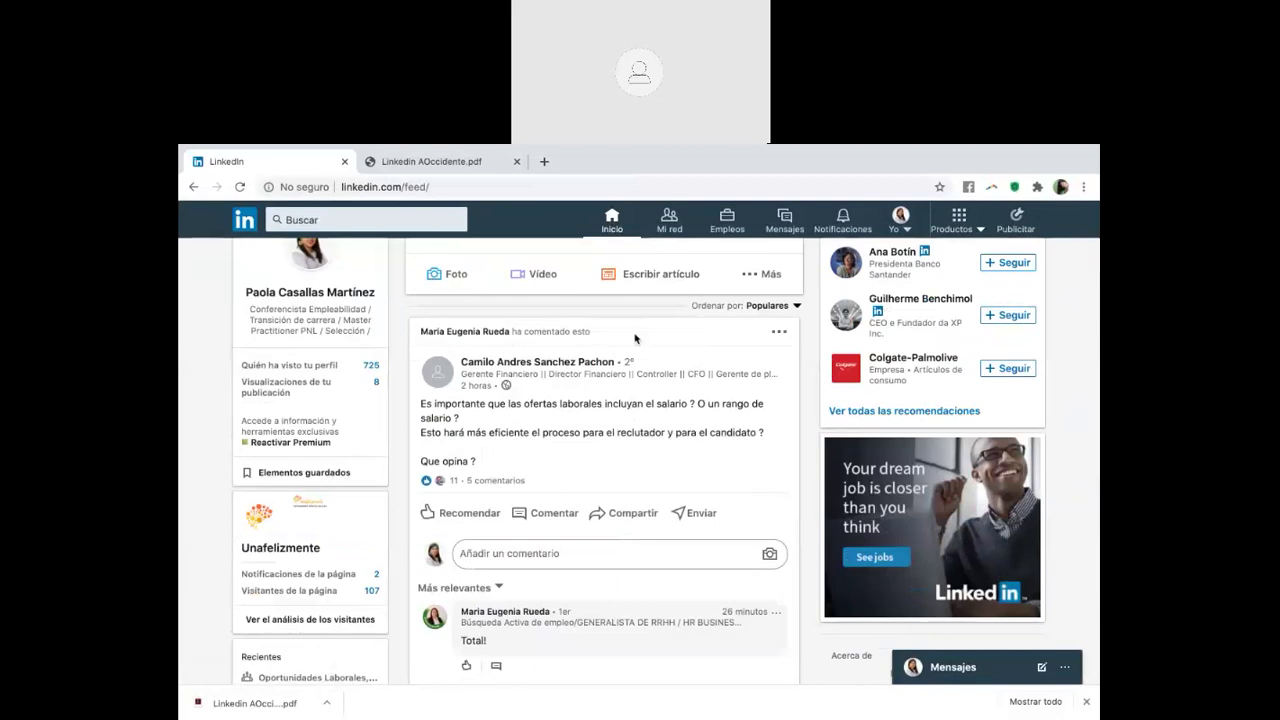
left_click(478, 161)
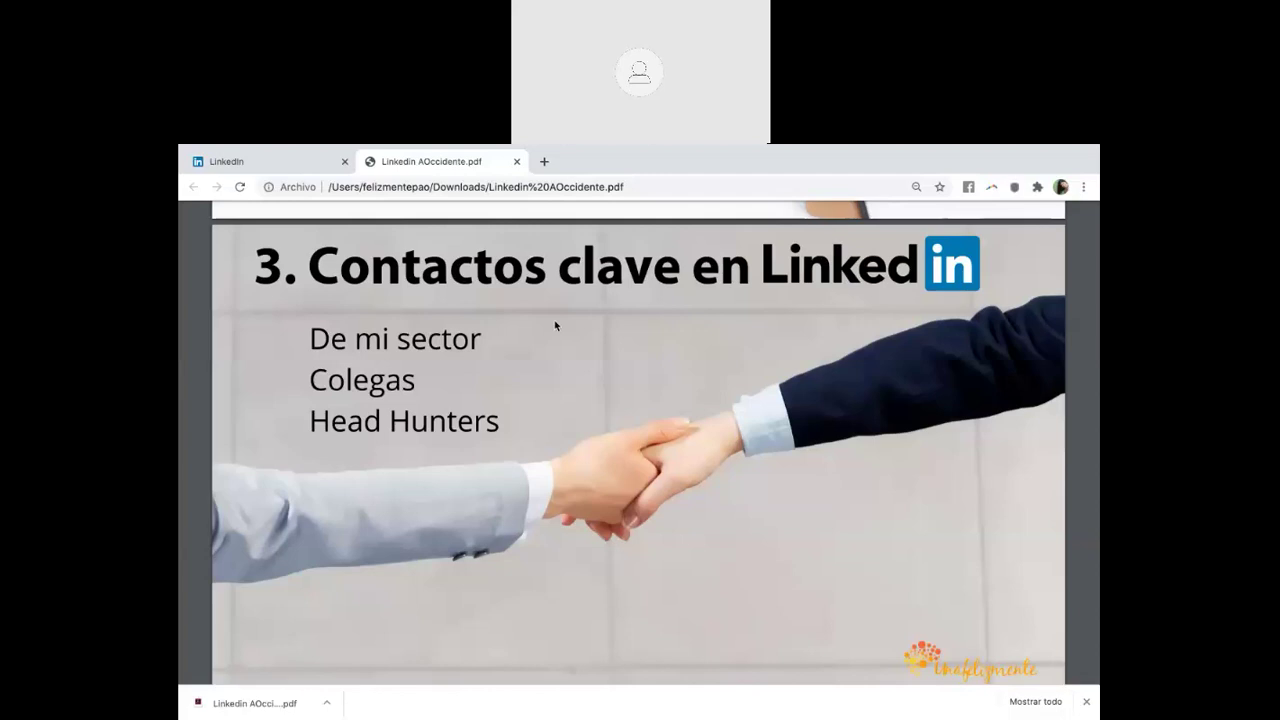
left_click(266, 166)
Search 'cali' and filter the results to companies only
left_click(418, 222)
type("cali")
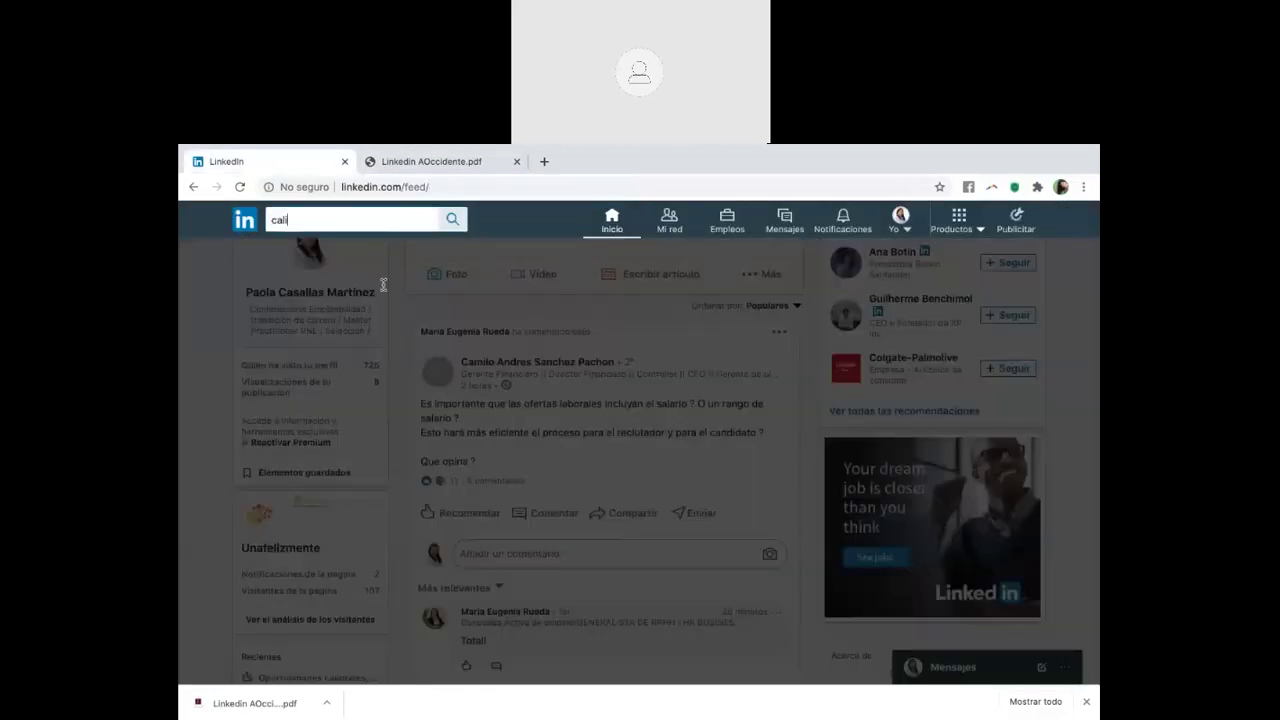
key("Return")
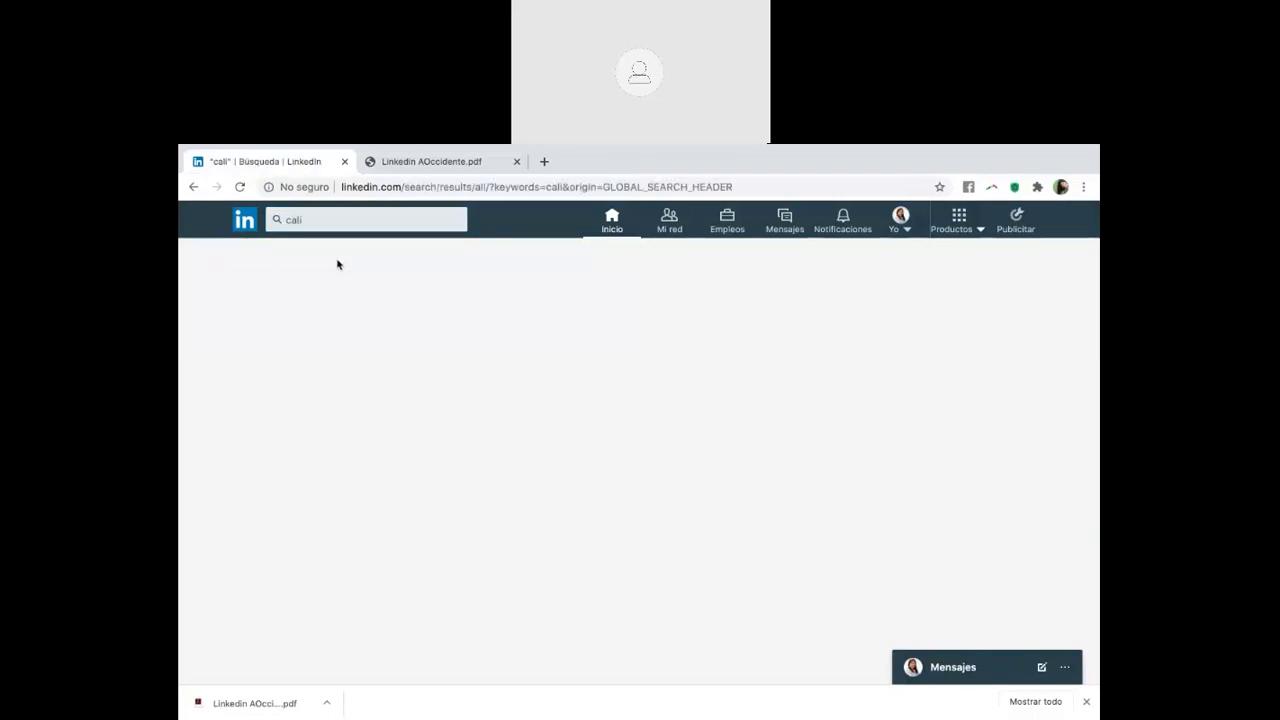
left_click(440, 258)
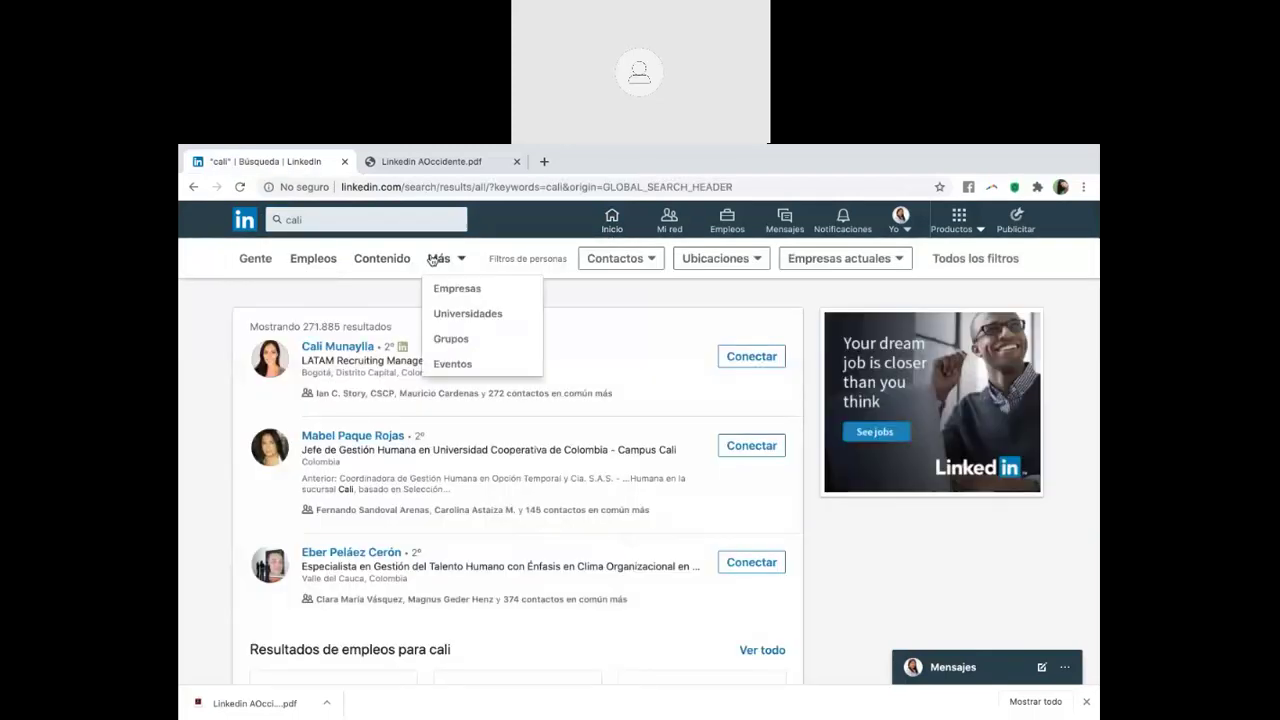
left_click(464, 298)
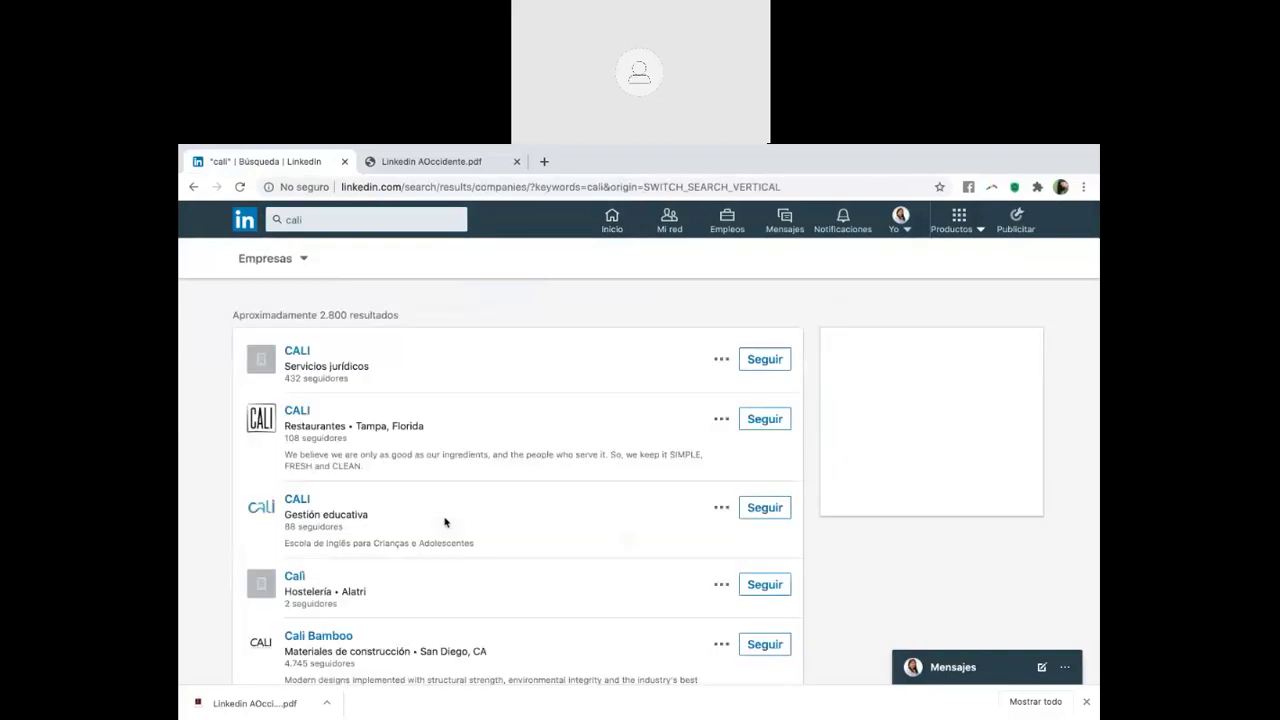
Page through the cali company results to page 3
scroll(445, 521, "down", 1)
scroll(325, 385, "down", 1)
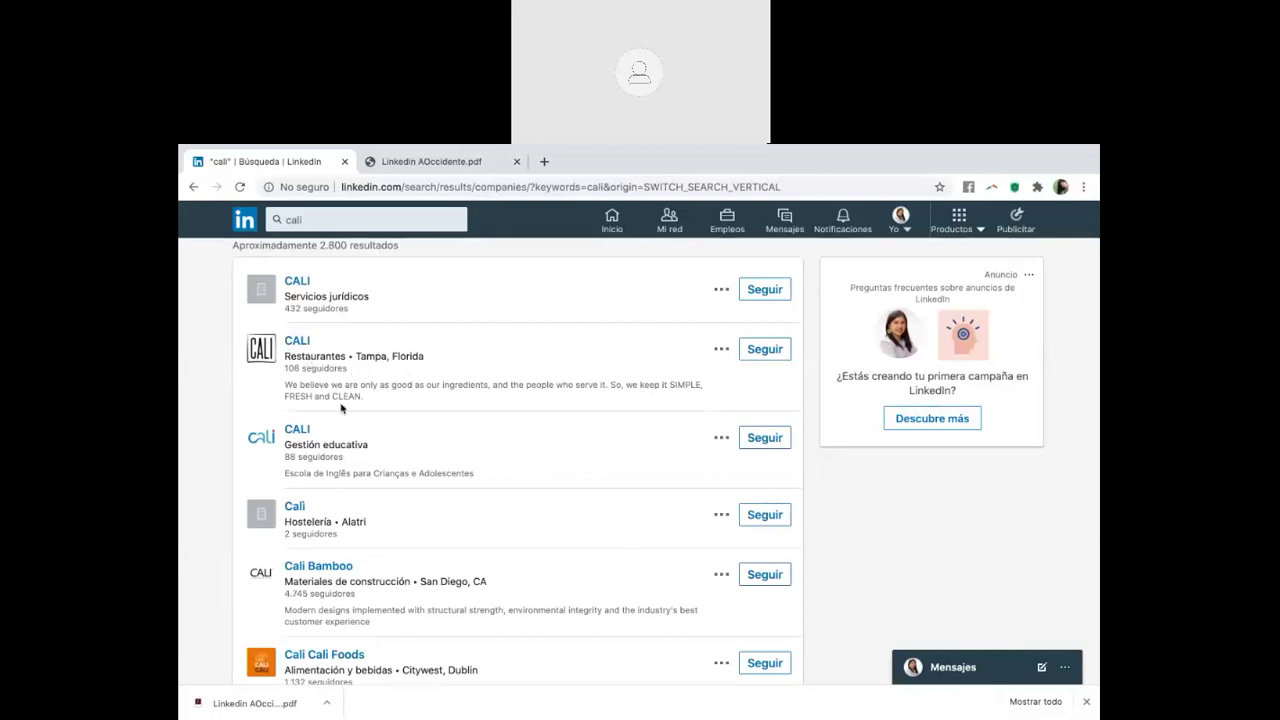
scroll(342, 406, "down", 1)
scroll(340, 403, "down", 5)
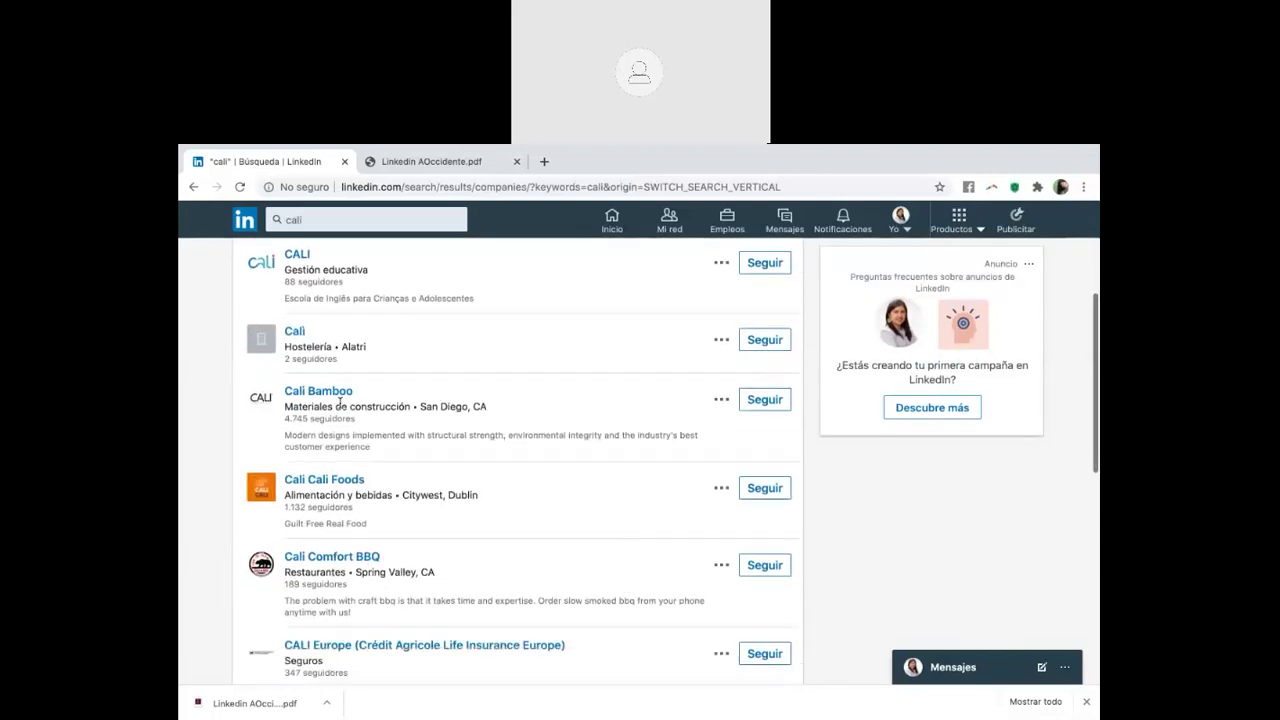
scroll(340, 405, "down", 3)
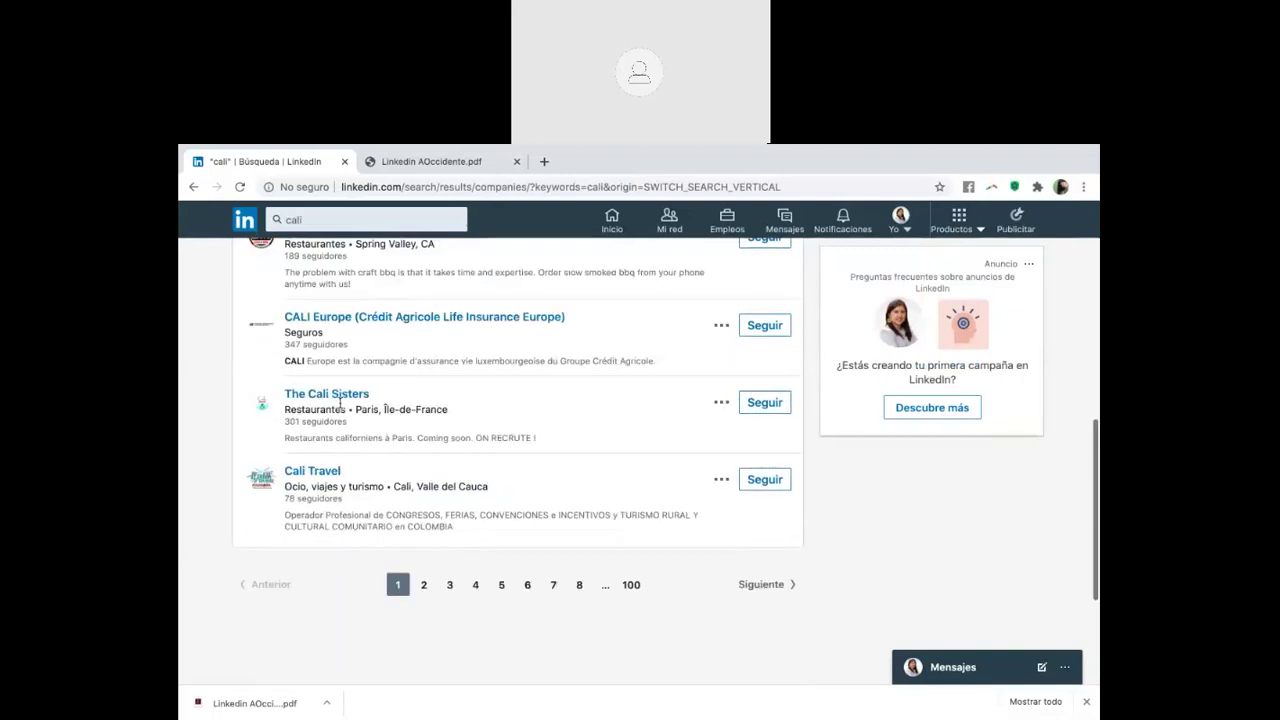
scroll(410, 400, "up", 10)
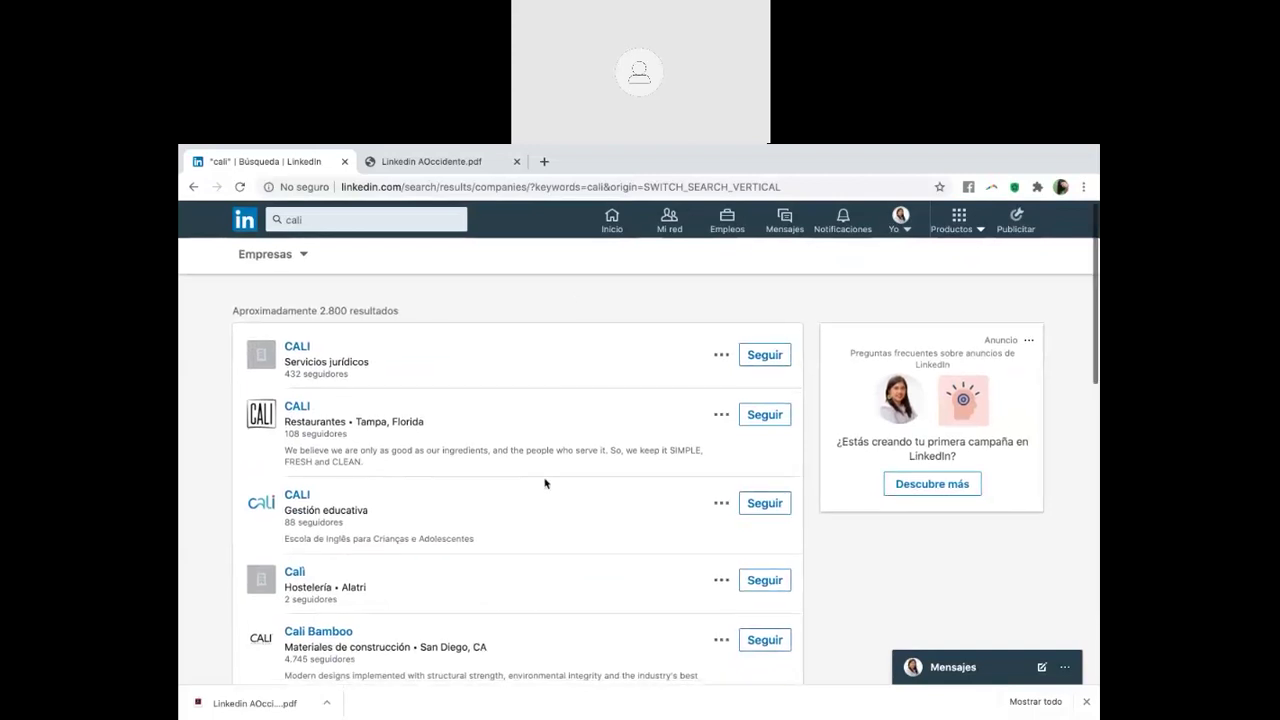
scroll(545, 483, "down", 10)
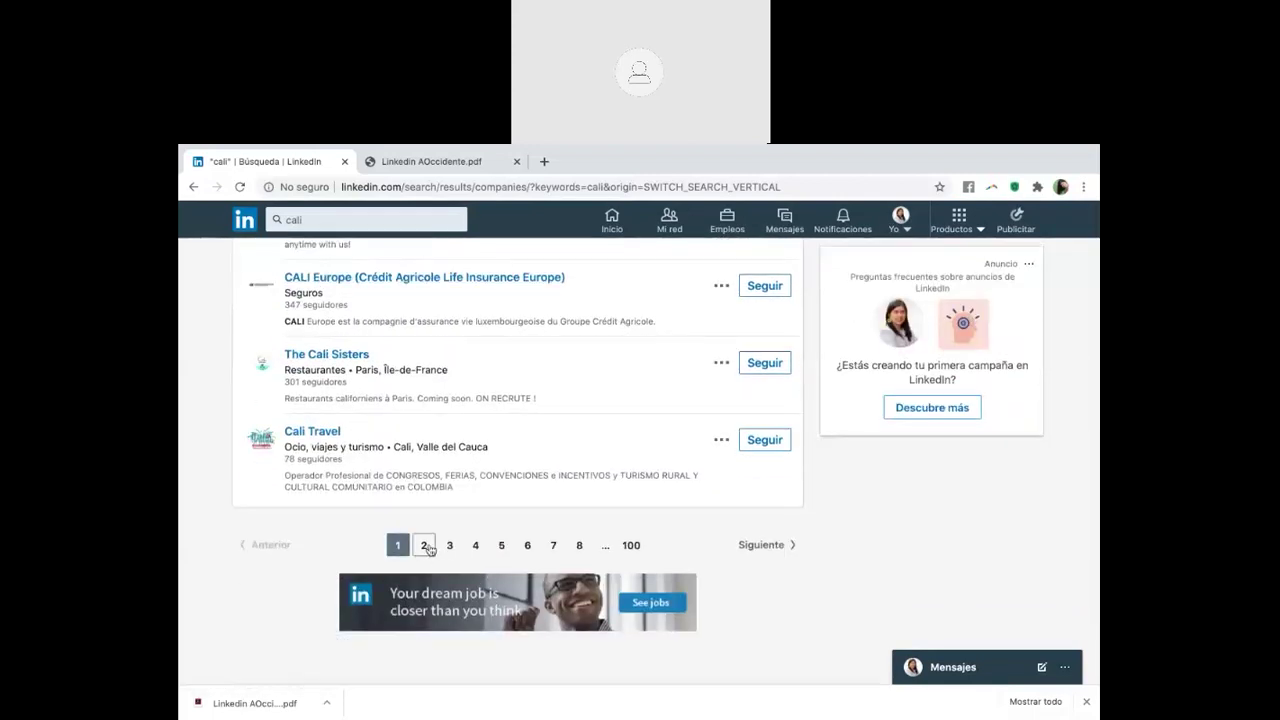
left_click(426, 546)
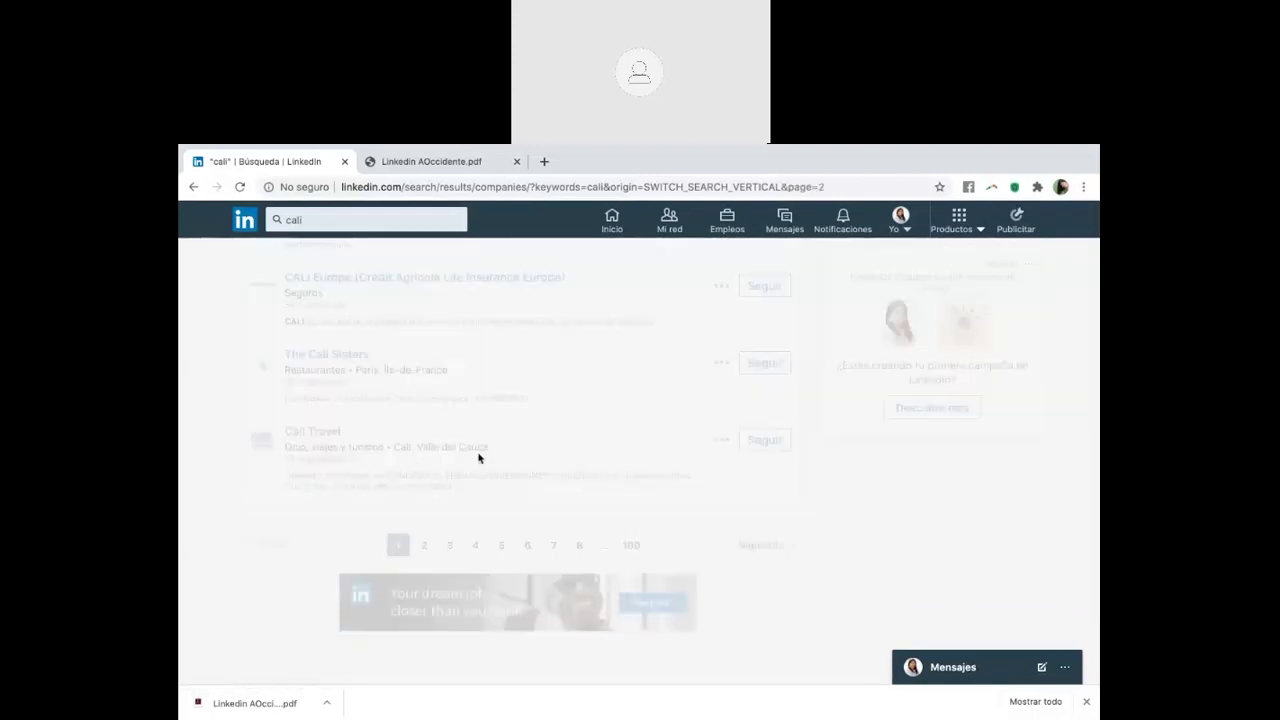
scroll(471, 428, "down", 4)
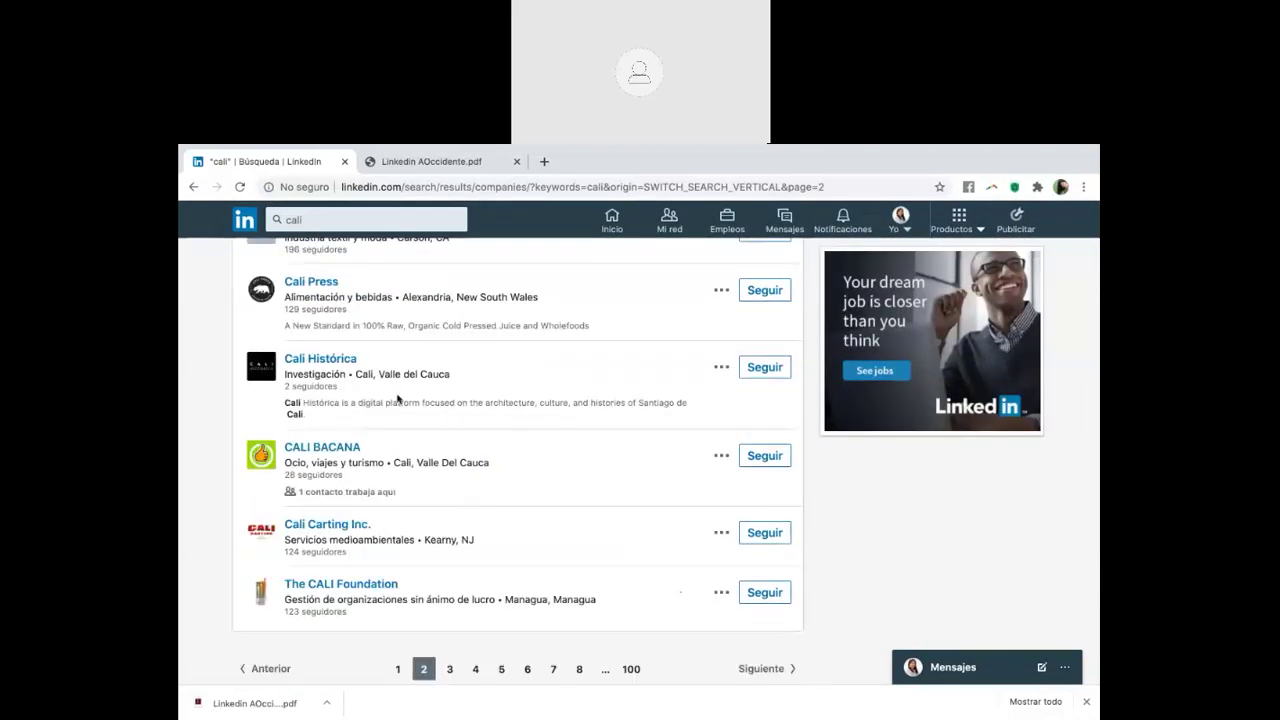
scroll(406, 513, "down", 1)
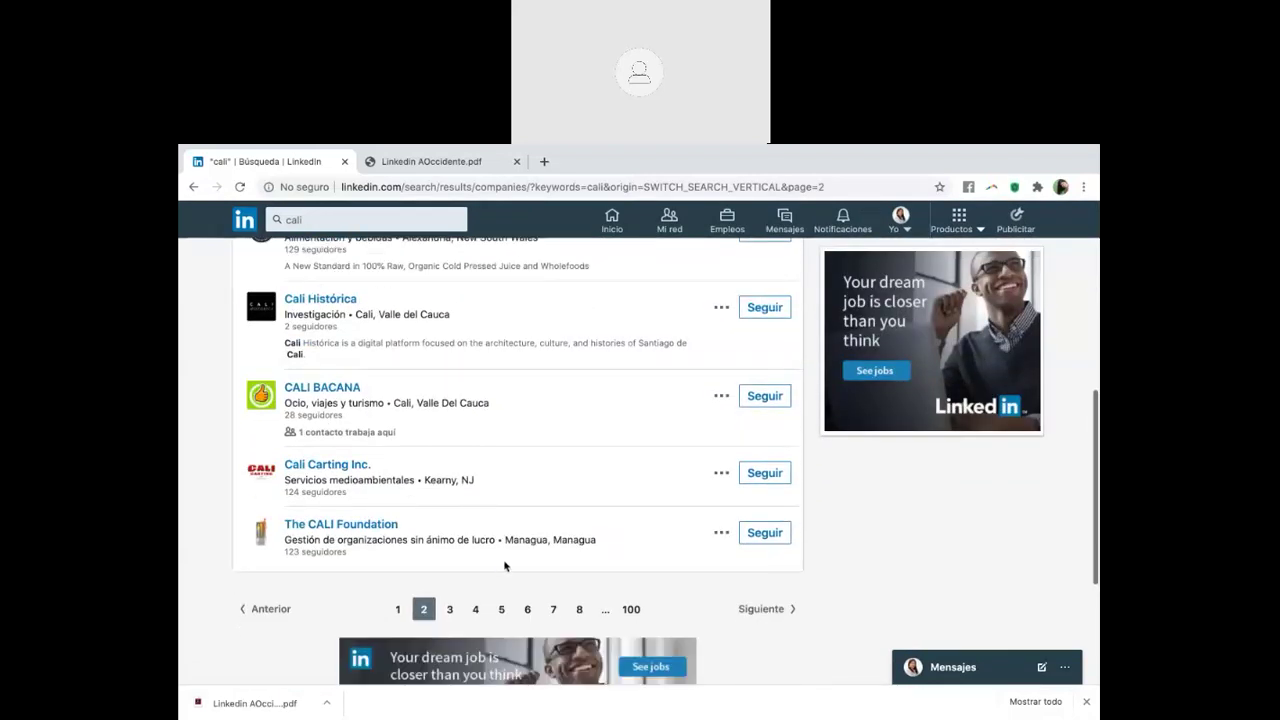
left_click(450, 609)
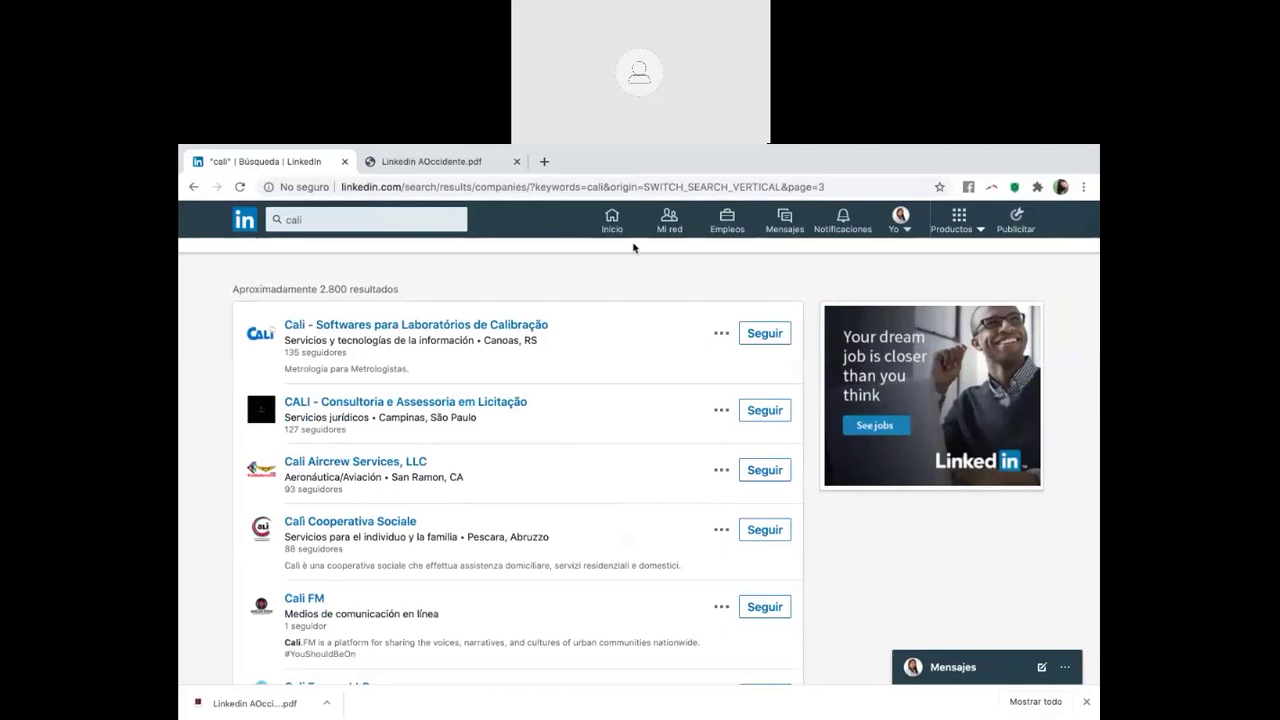
left_click(612, 218)
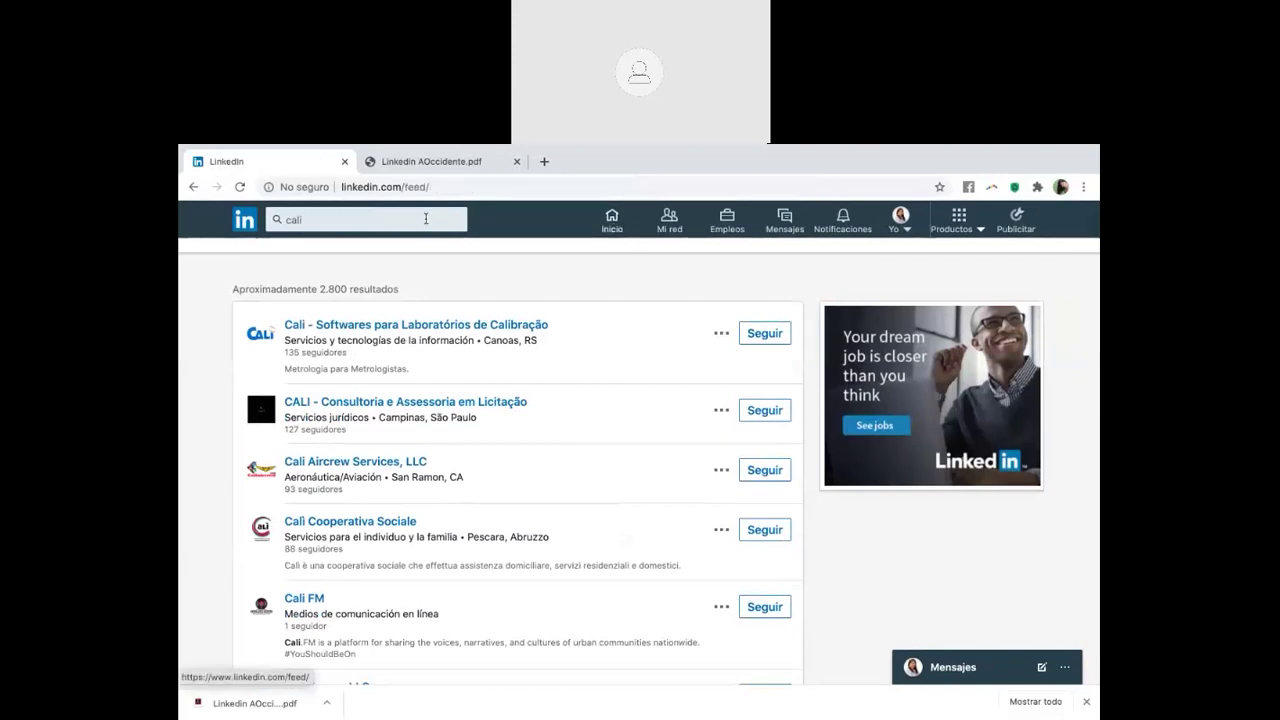
Search 'cali oferta laboral' and filter the results to posts
left_click(425, 219)
type("cali ofer")
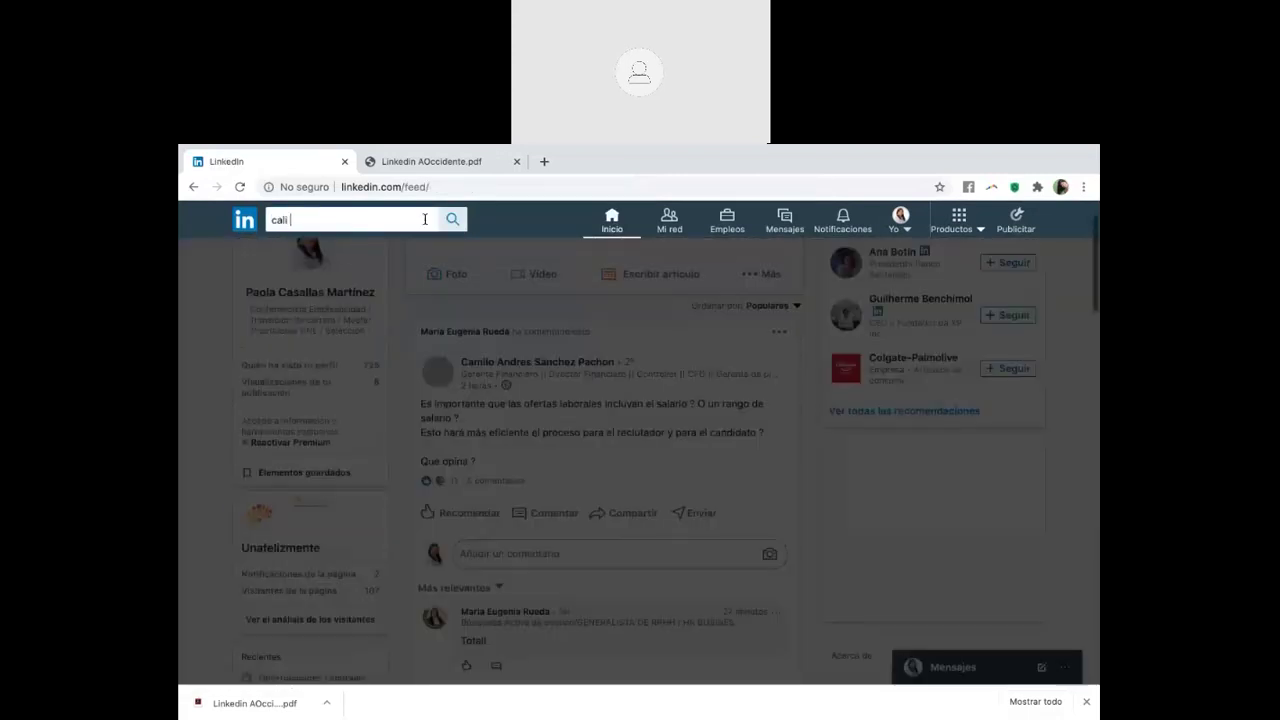
type("ta labora")
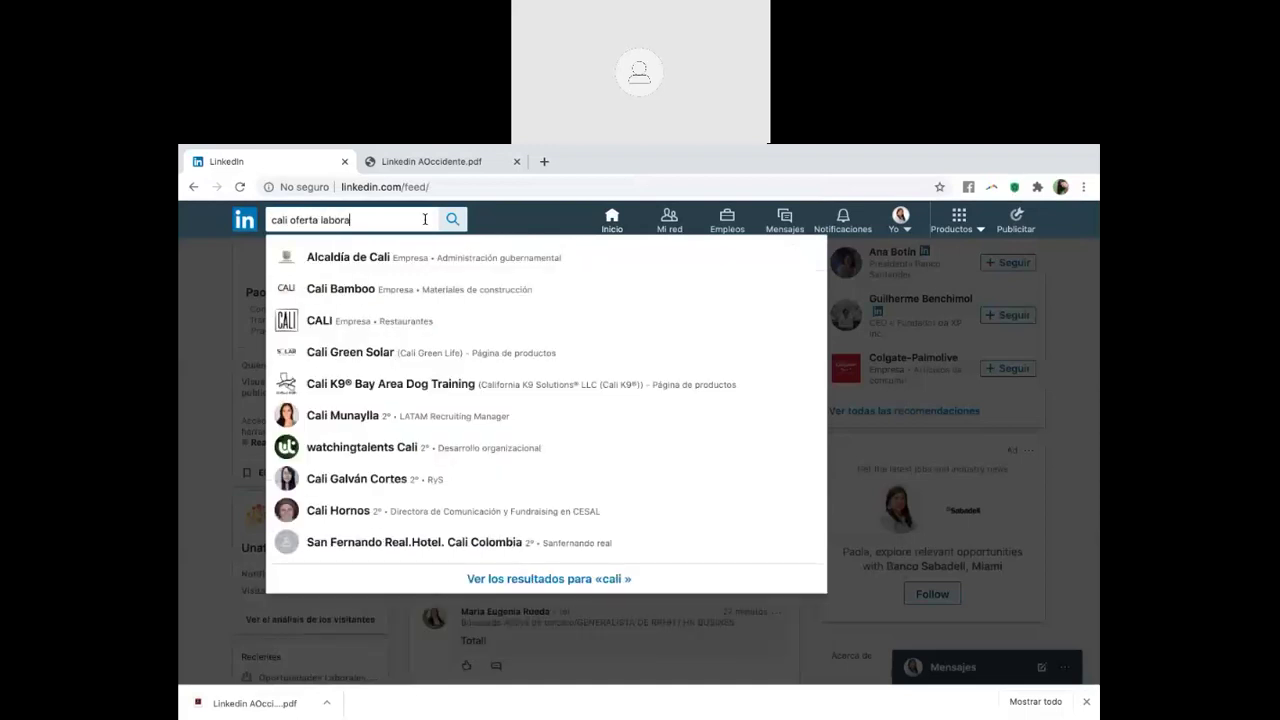
type("l")
key("Return")
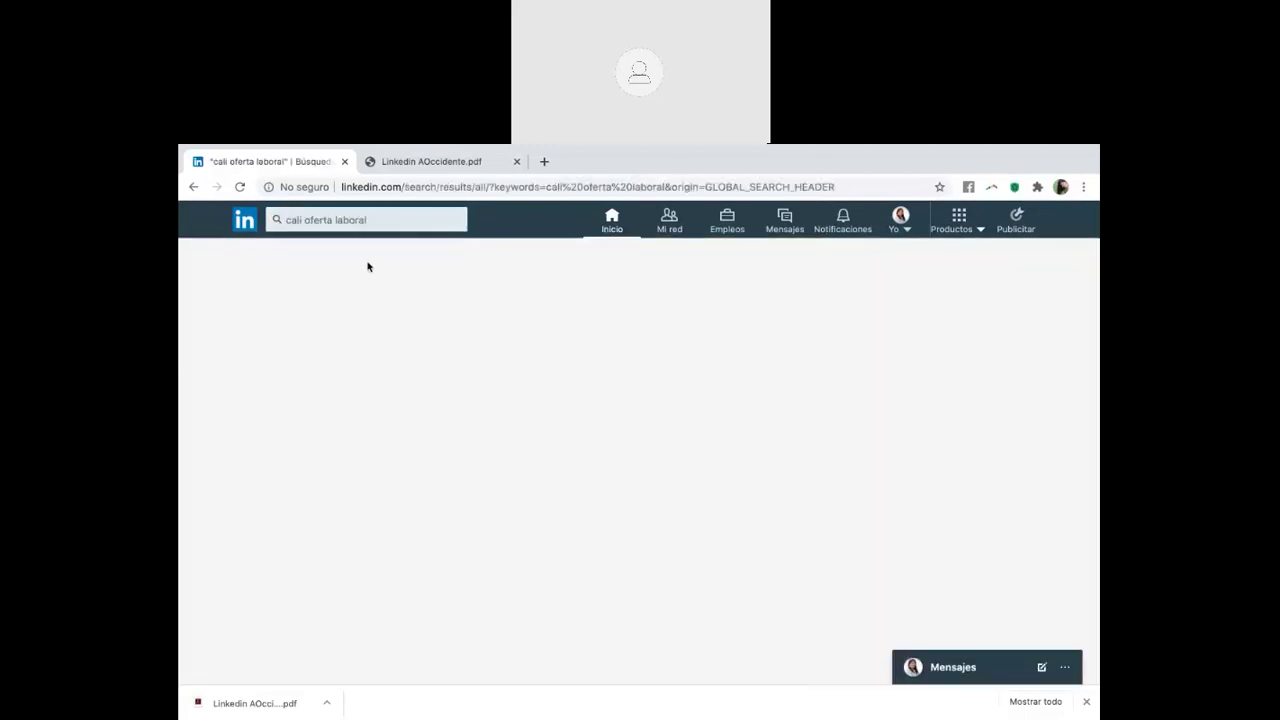
left_click(367, 265)
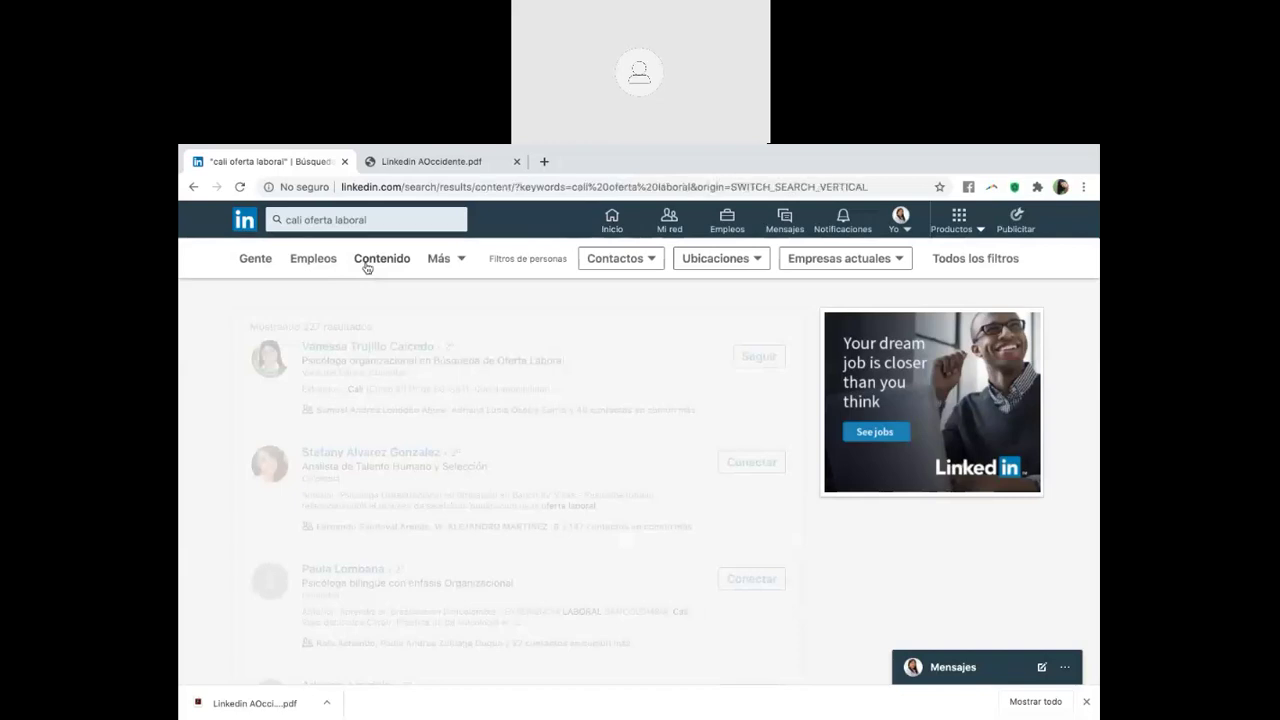
Expand the first job offer and the shared Gerente Financiero offer in full
scroll(767, 422, "down", 1)
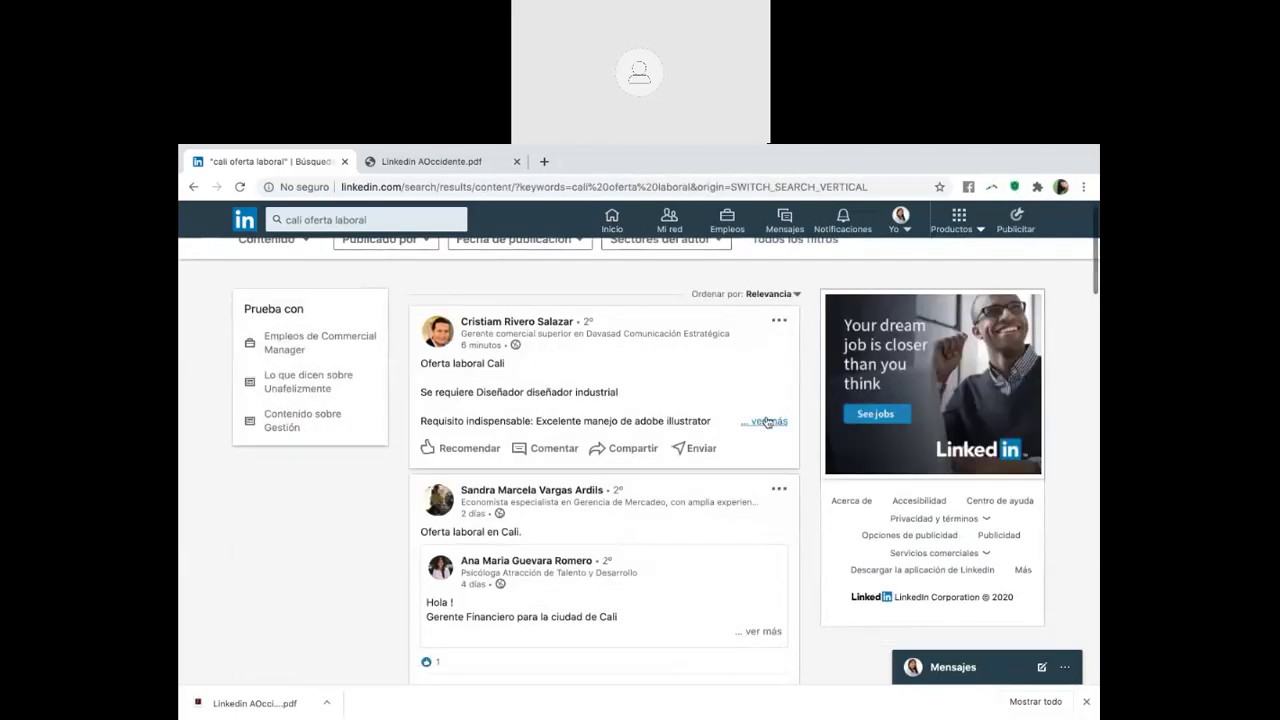
left_click(767, 422)
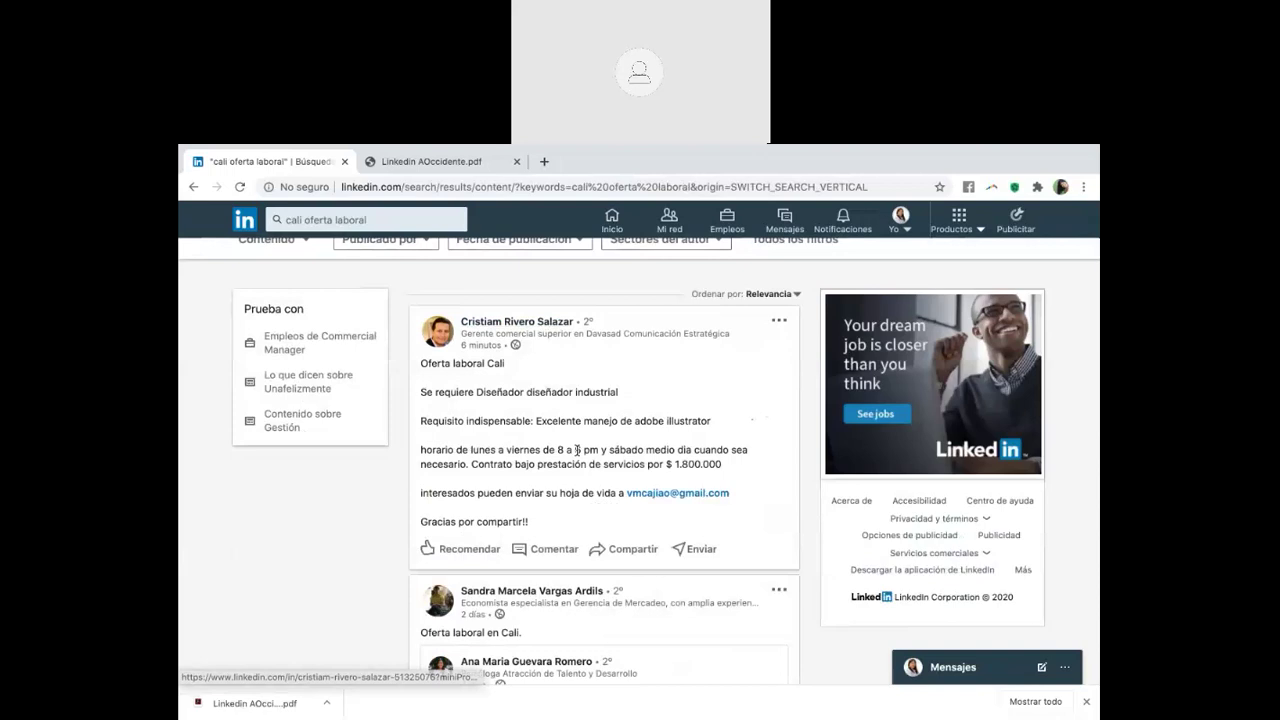
scroll(577, 450, "down", 1)
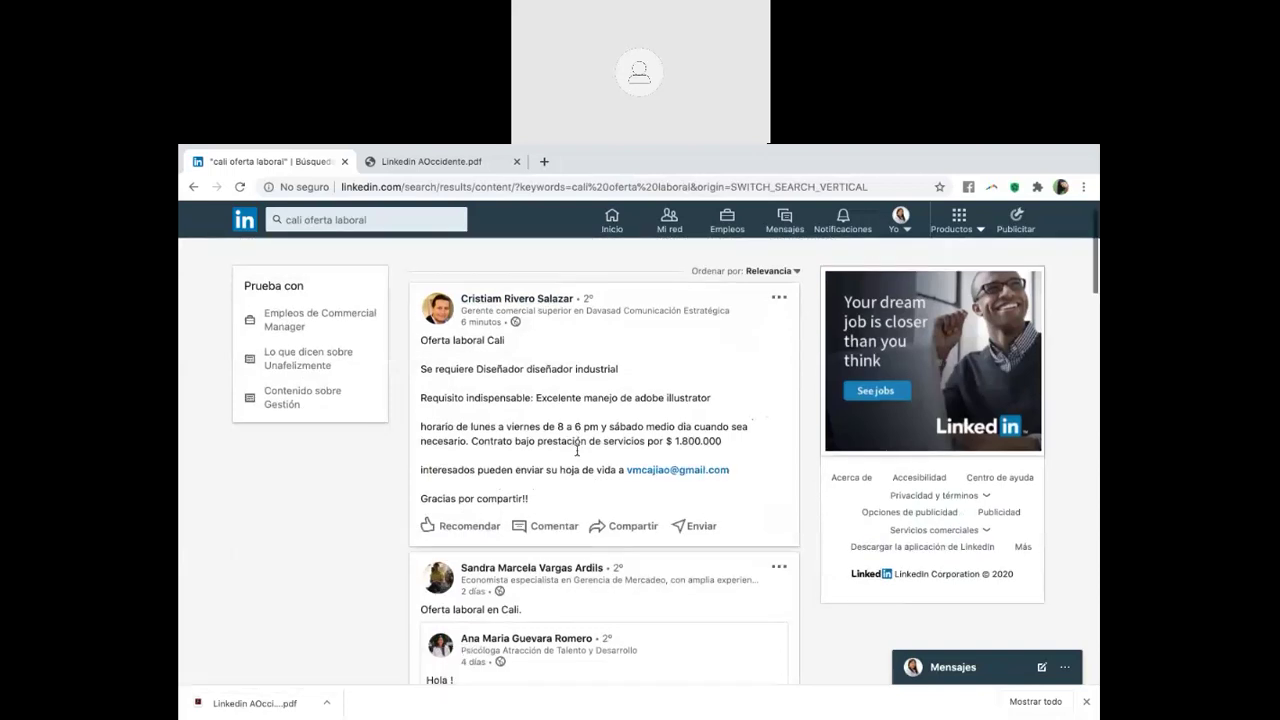
scroll(577, 450, "down", 5)
left_click(752, 497)
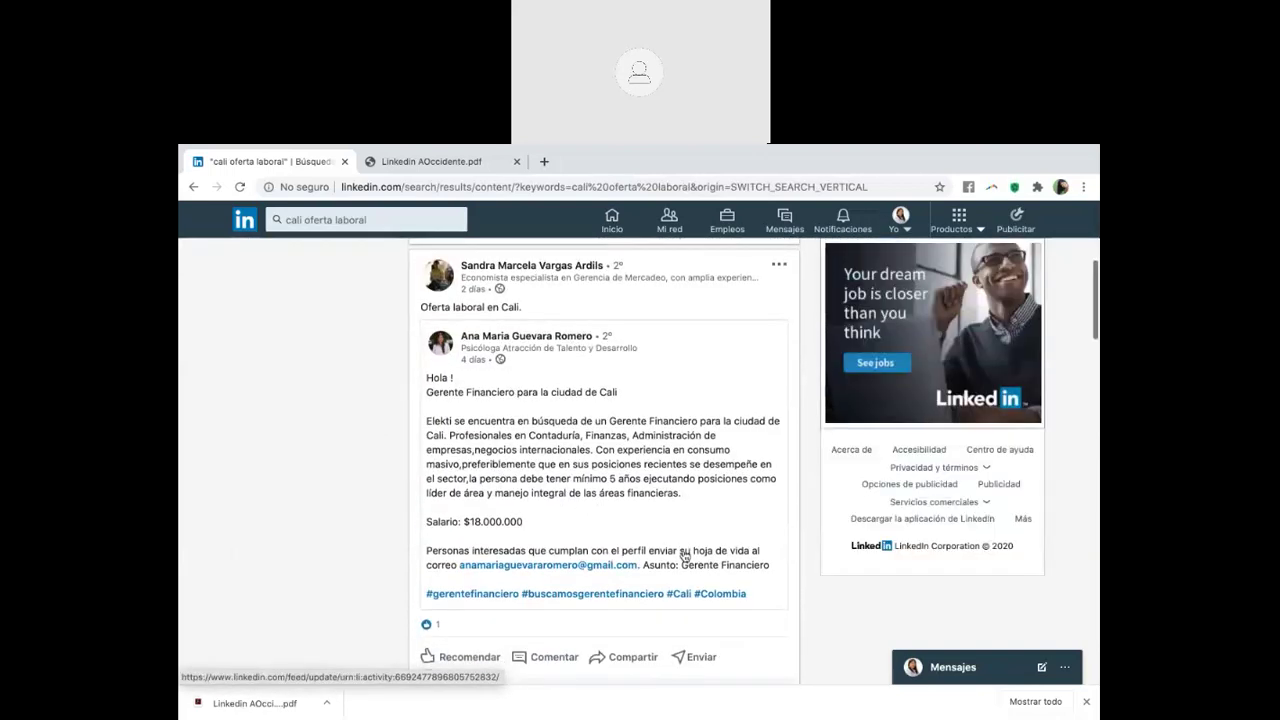
mouse_move(583, 321)
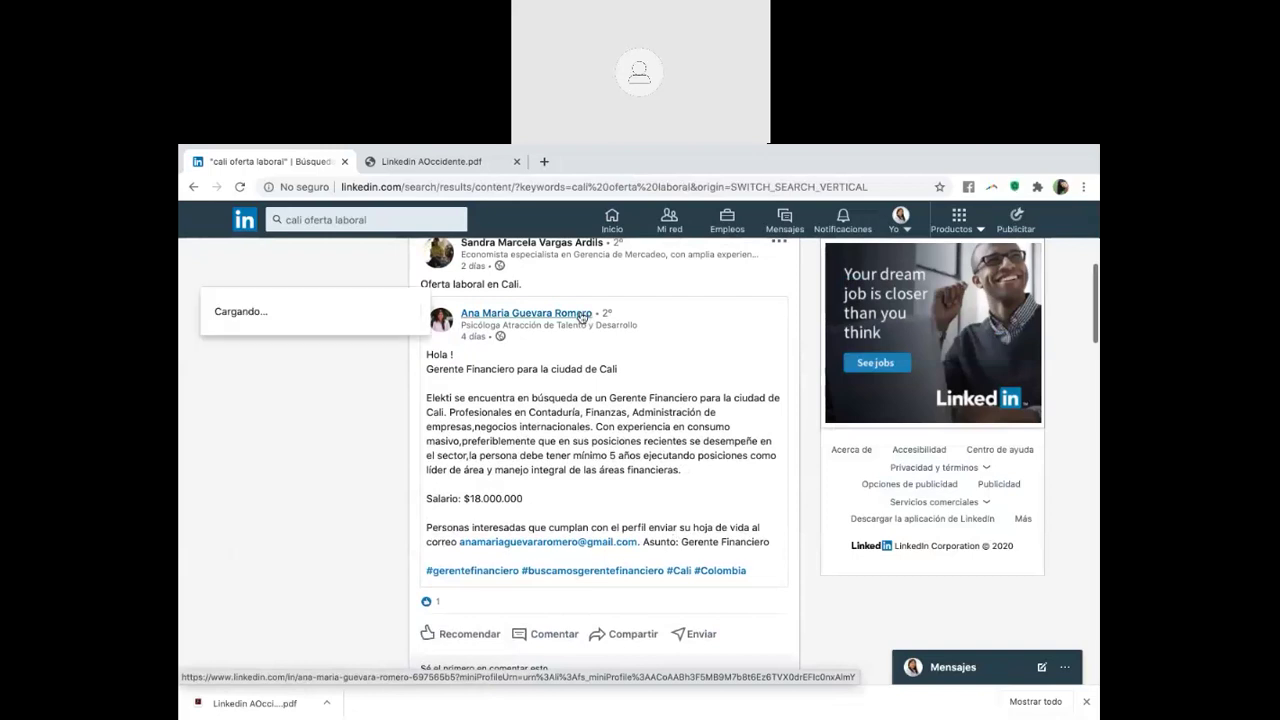
Expand and read the Analista de Mercadeo (CALI) post
scroll(585, 478, "down", 4)
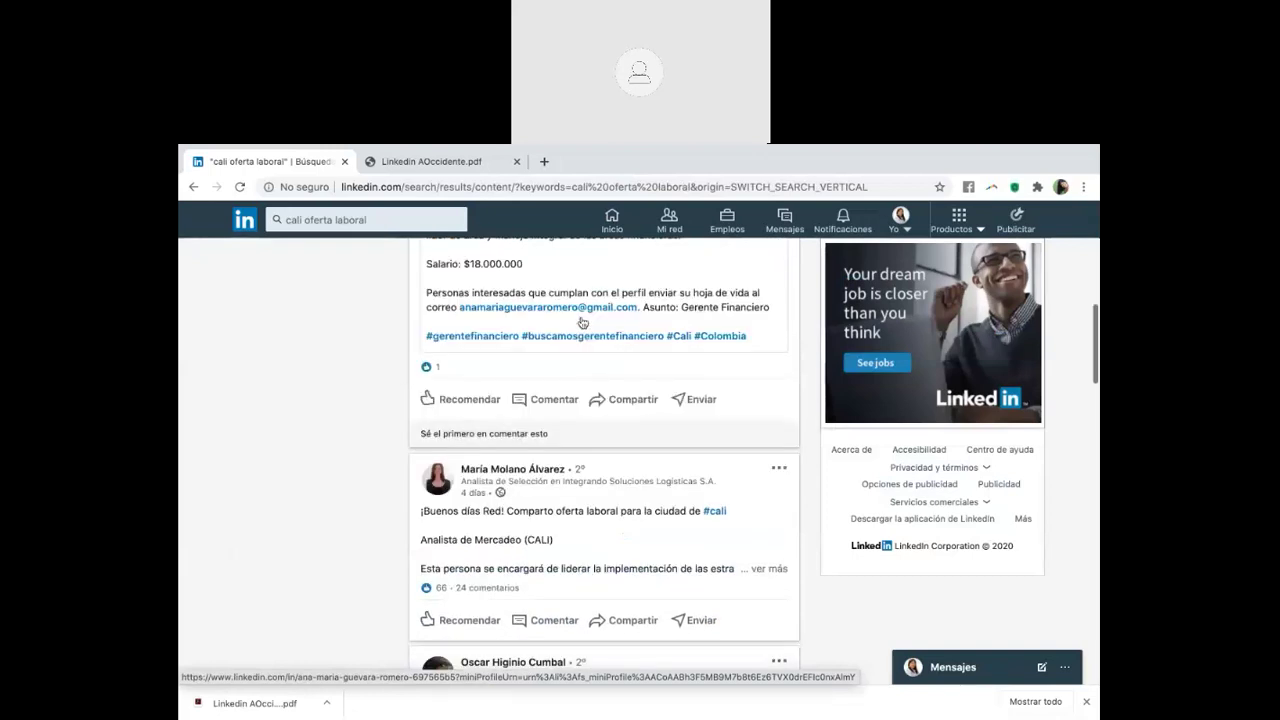
scroll(586, 460, "up", 4)
scroll(591, 441, "down", 1)
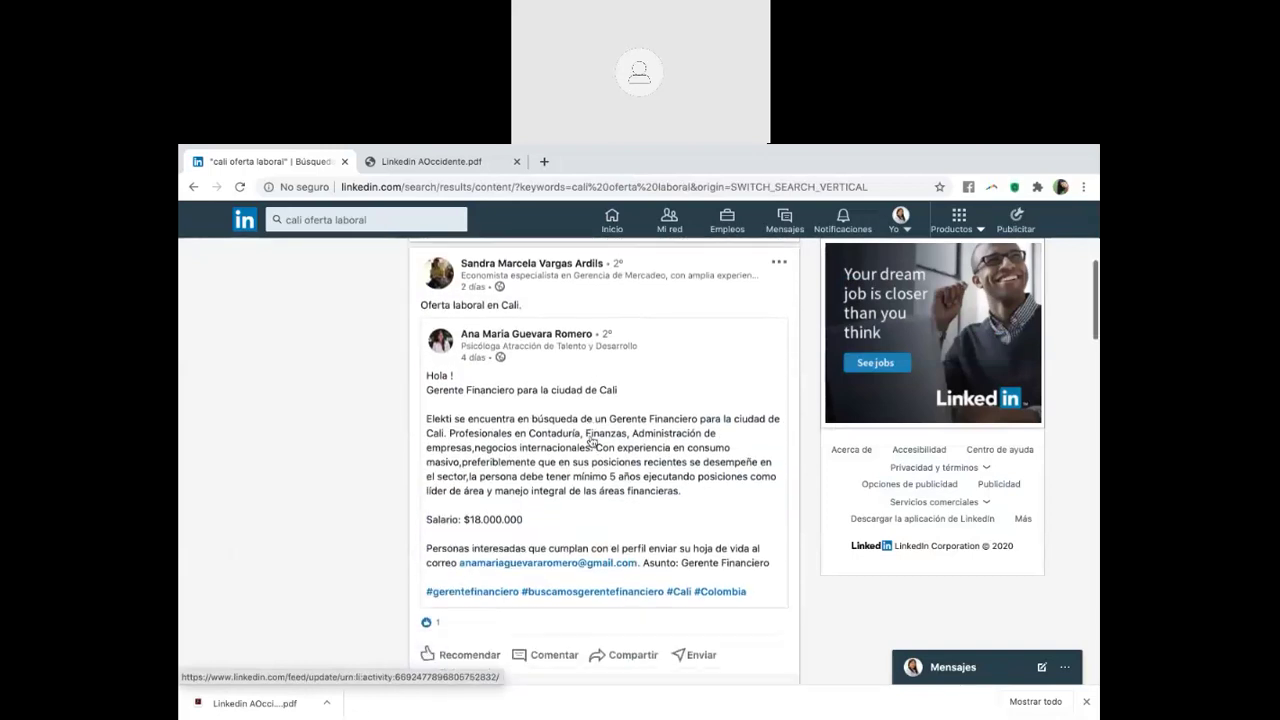
scroll(591, 441, "down", 2)
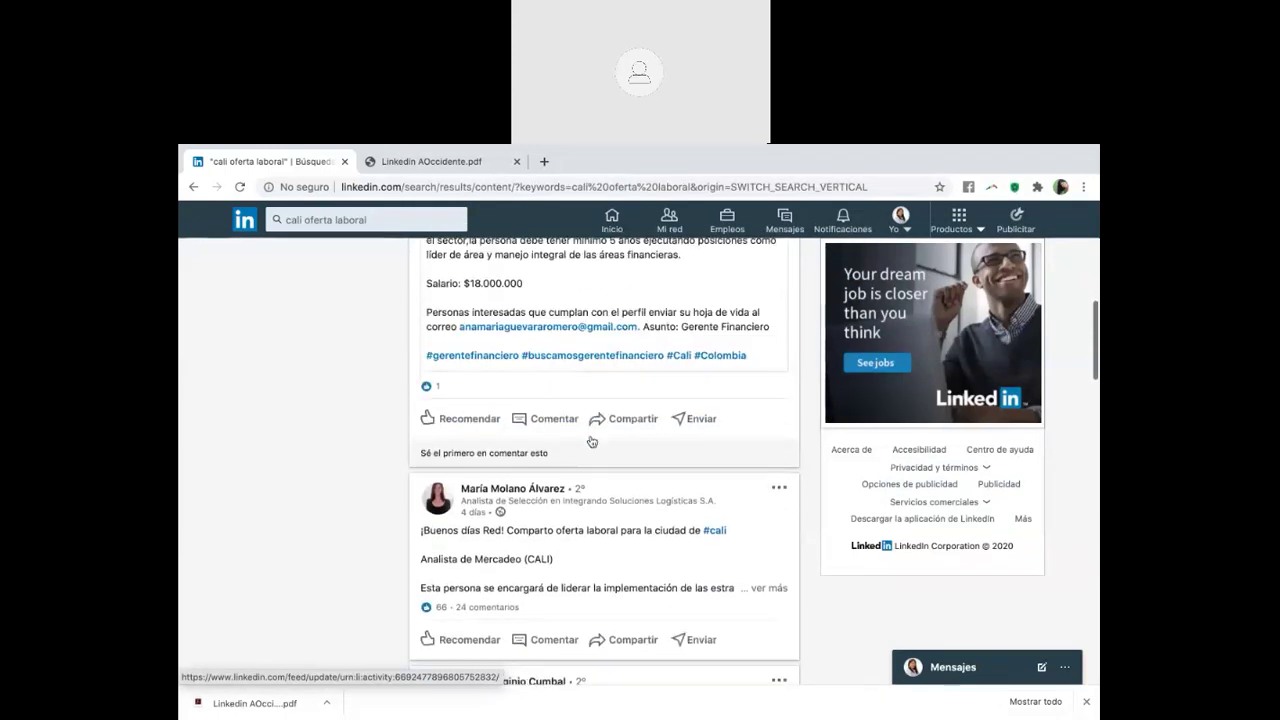
scroll(591, 441, "down", 1)
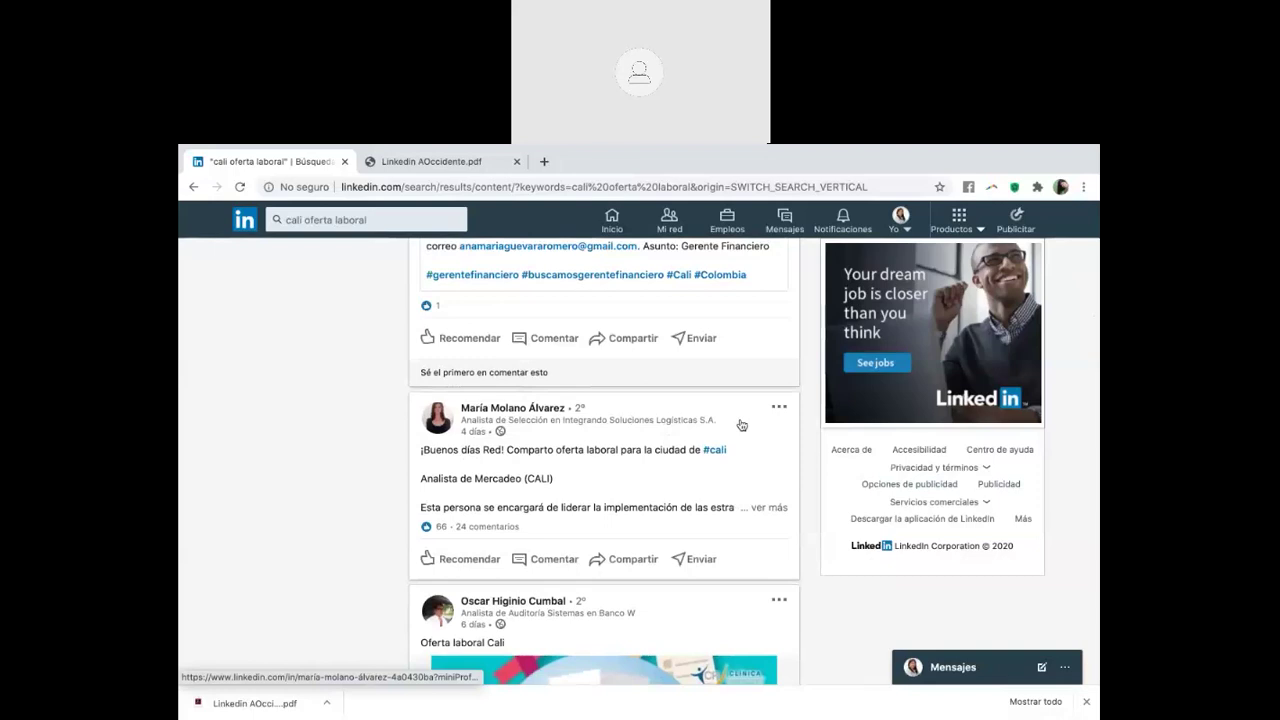
left_click(770, 505)
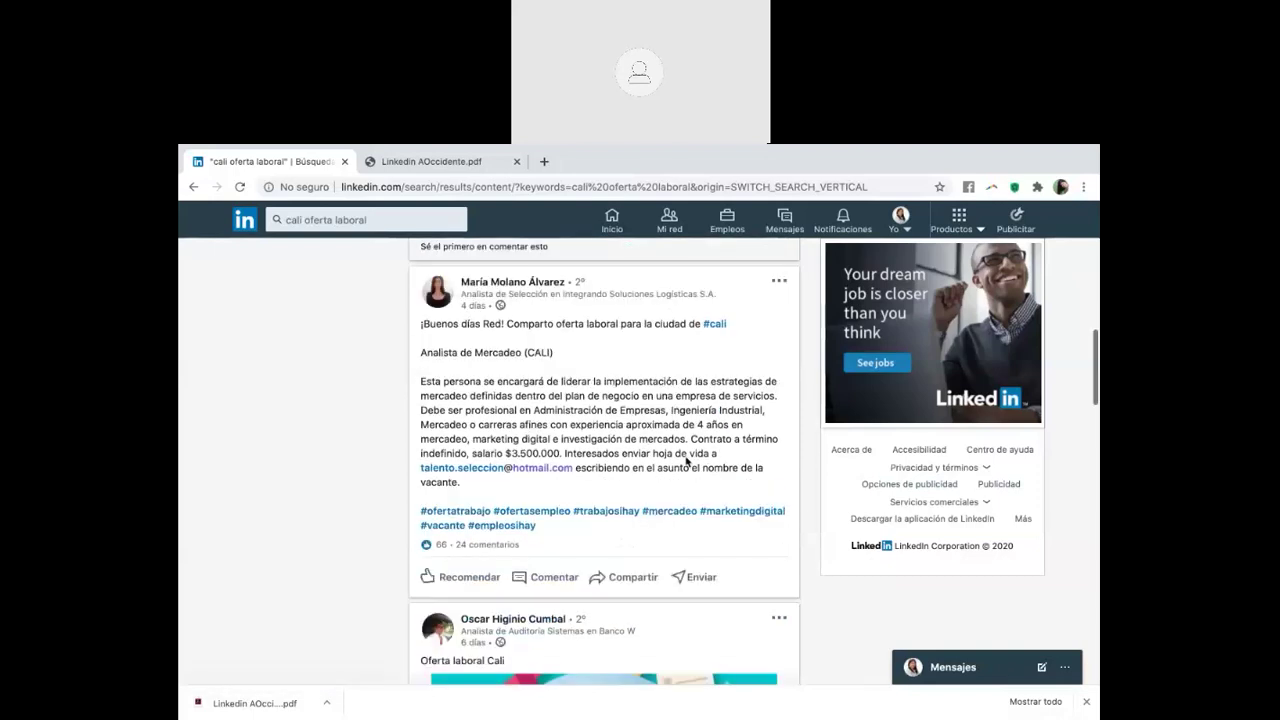
scroll(640, 468, "down", 1)
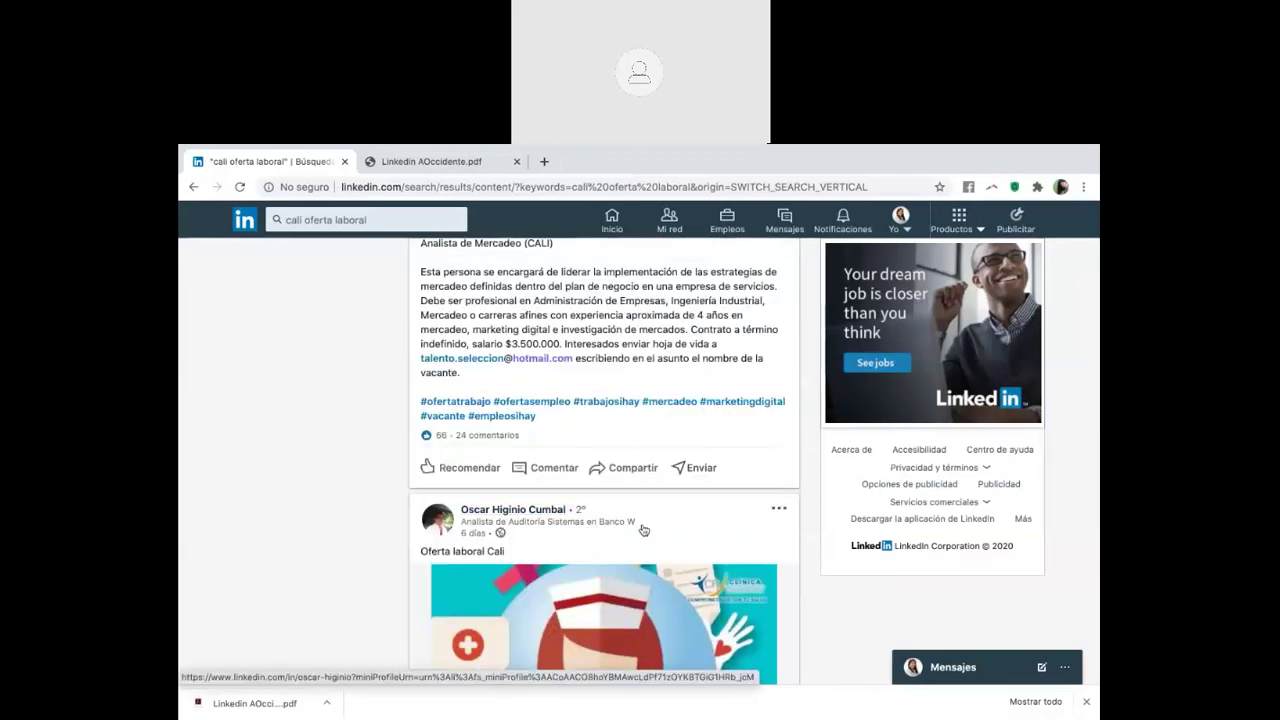
scroll(643, 530, "down", 5)
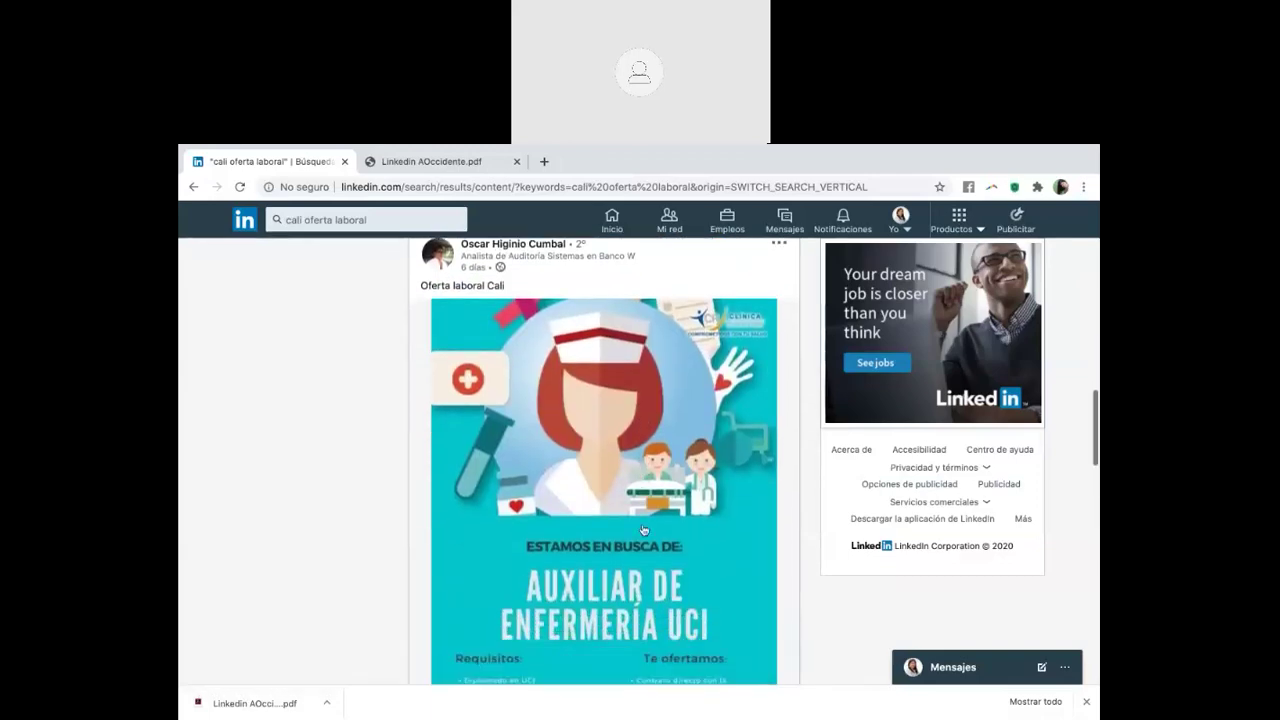
scroll(643, 530, "up", 8)
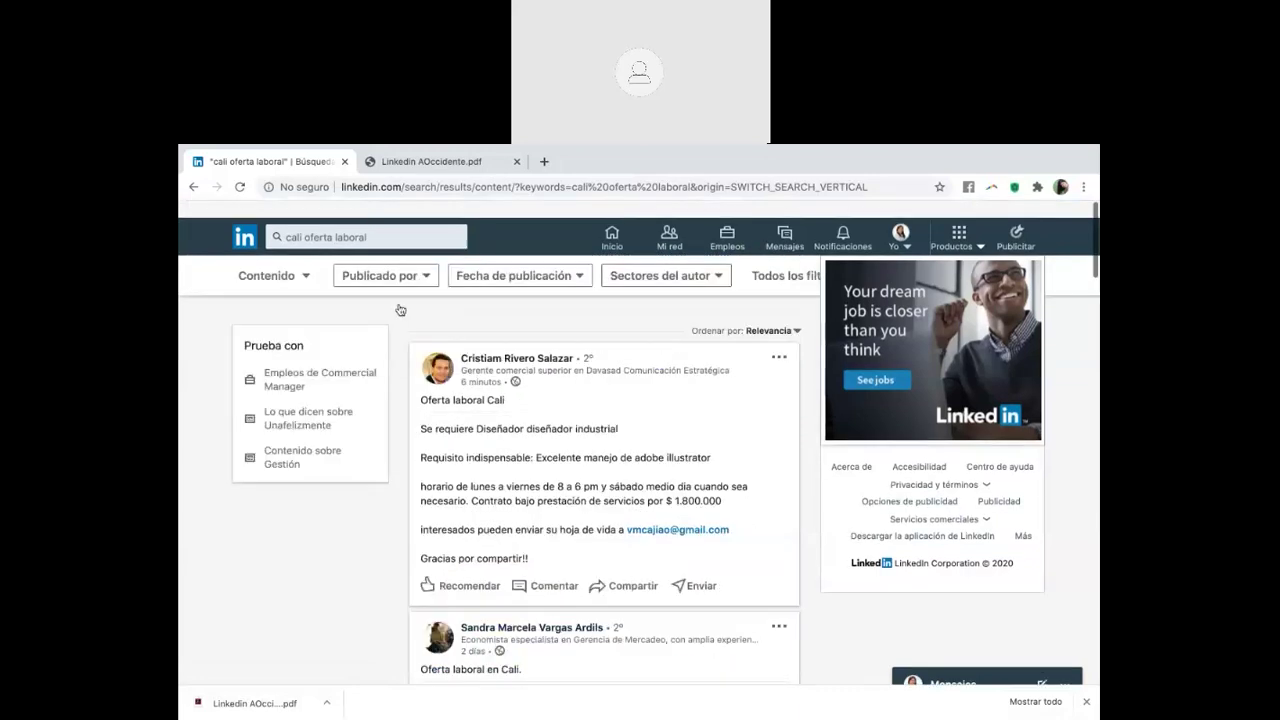
Search 'cali ingeniero biomedico' and limit the results to people, showing 203 profiles
left_click(292, 259)
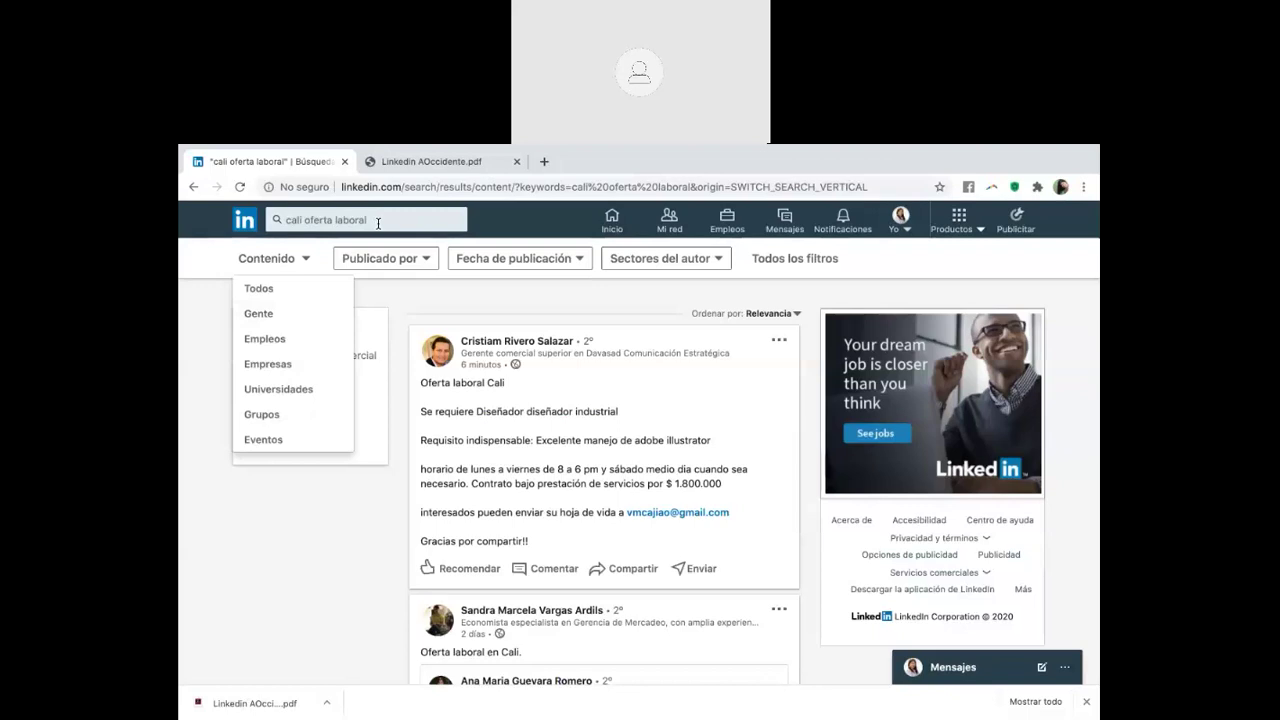
left_click(277, 221)
left_click(372, 222)
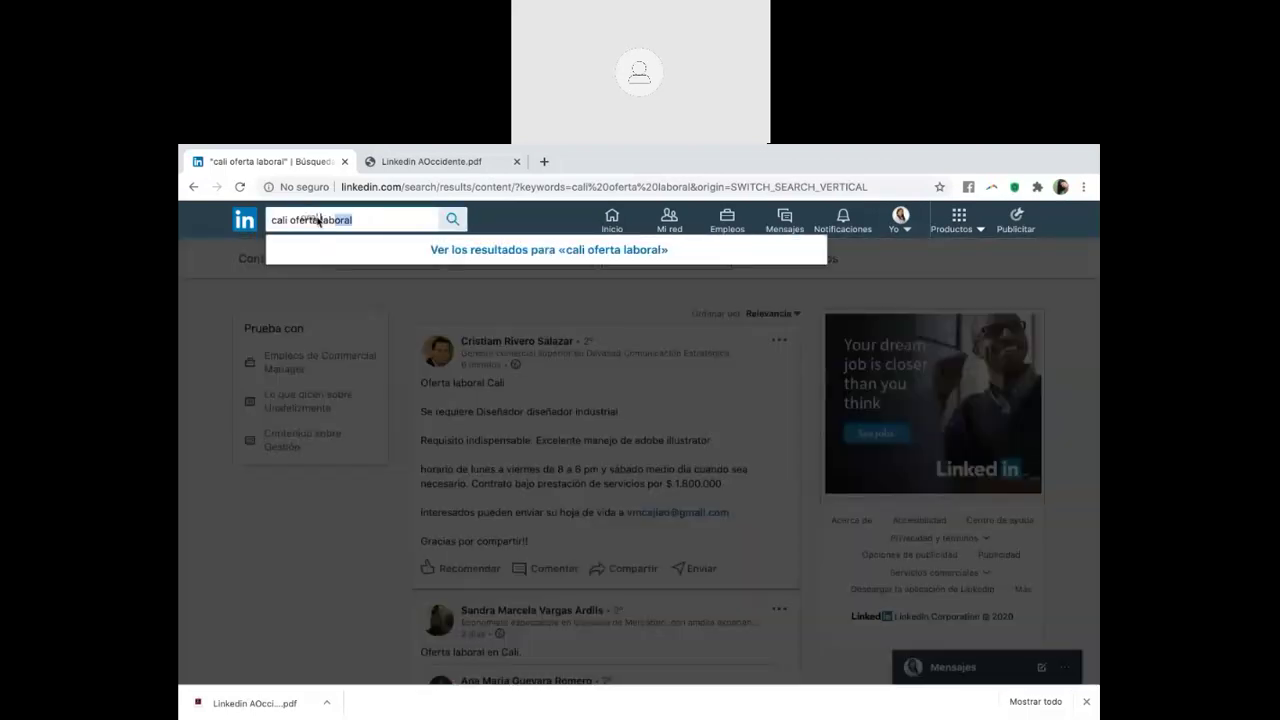
left_click(371, 225)
key("BackSpace")
key("BackSpace")
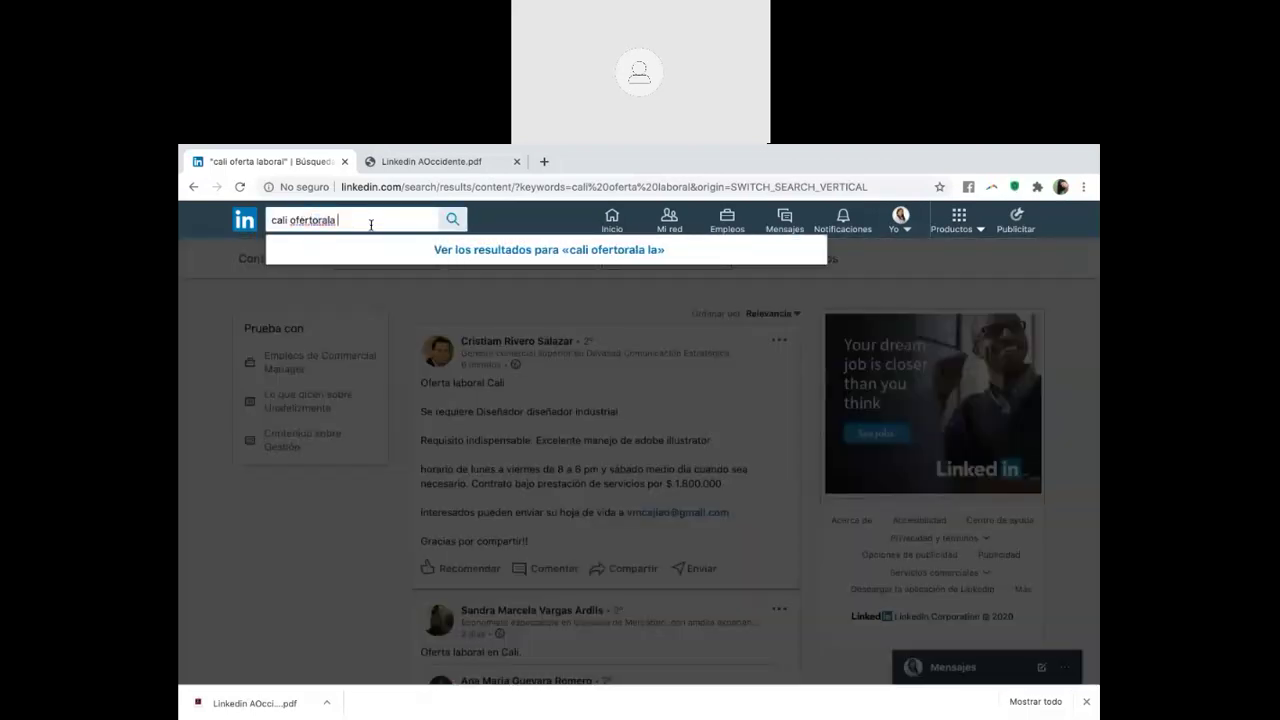
key("BackSpace")
key("BackSpace")
key("BackSpace")
key("BackSpace")
key("BackSpace")
key("BackSpace")
key("BackSpace")
key("BackSpace")
key("BackSpace")
key("BackSpace")
key("BackSpace")
key("BackSpace")
type("i i")
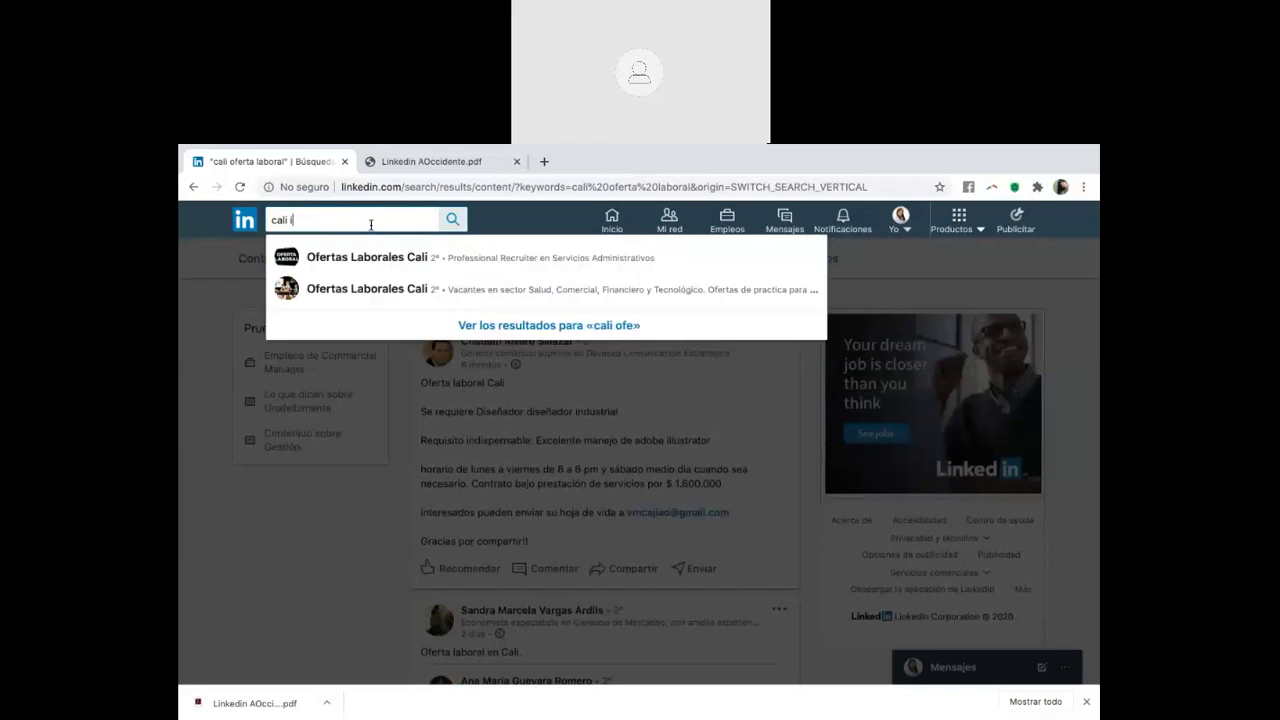
type("ngeniero biomedico")
key("Return")
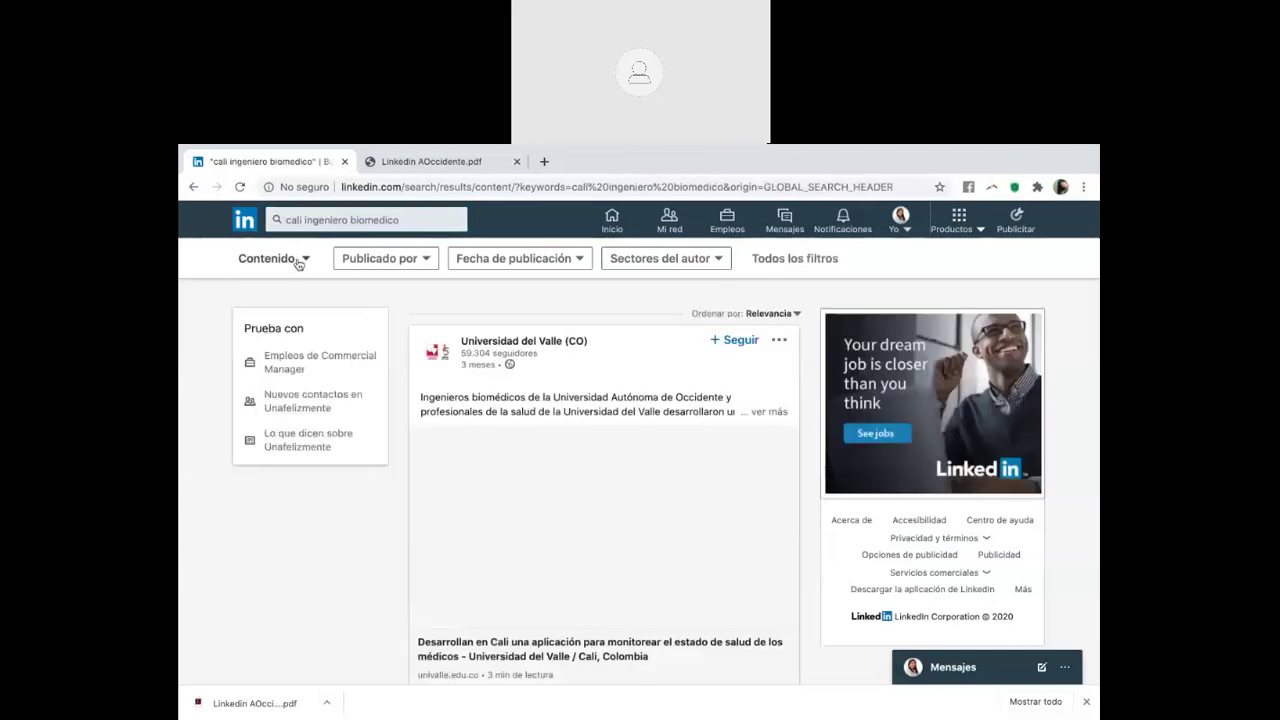
left_click(295, 262)
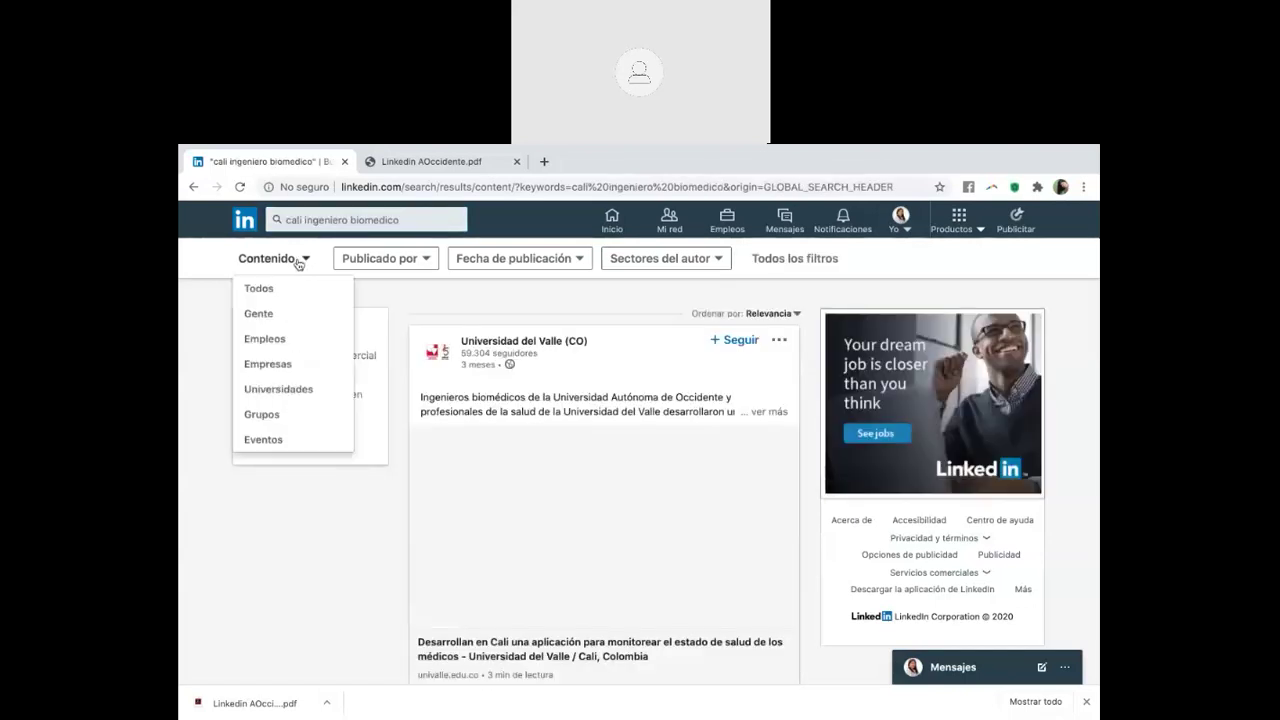
left_click(281, 314)
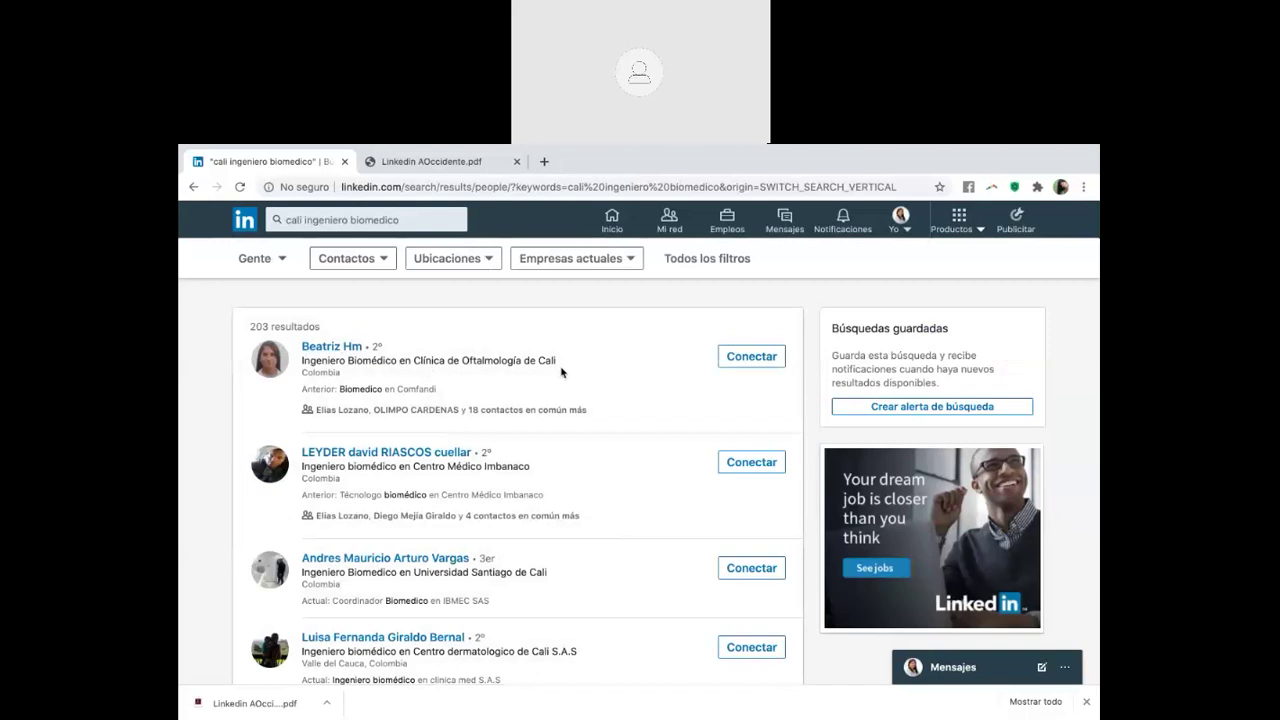
Send connection invitations without a note to the first two biomedical engineers
left_click(740, 357)
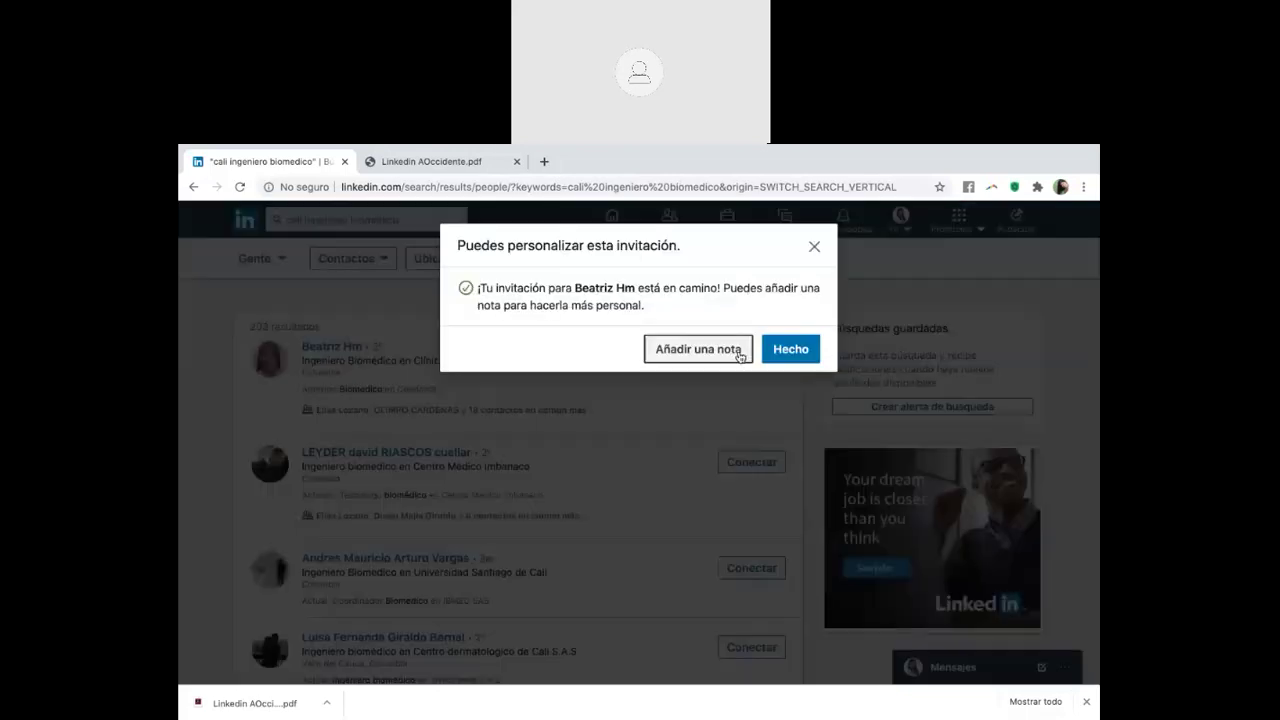
left_click(683, 460)
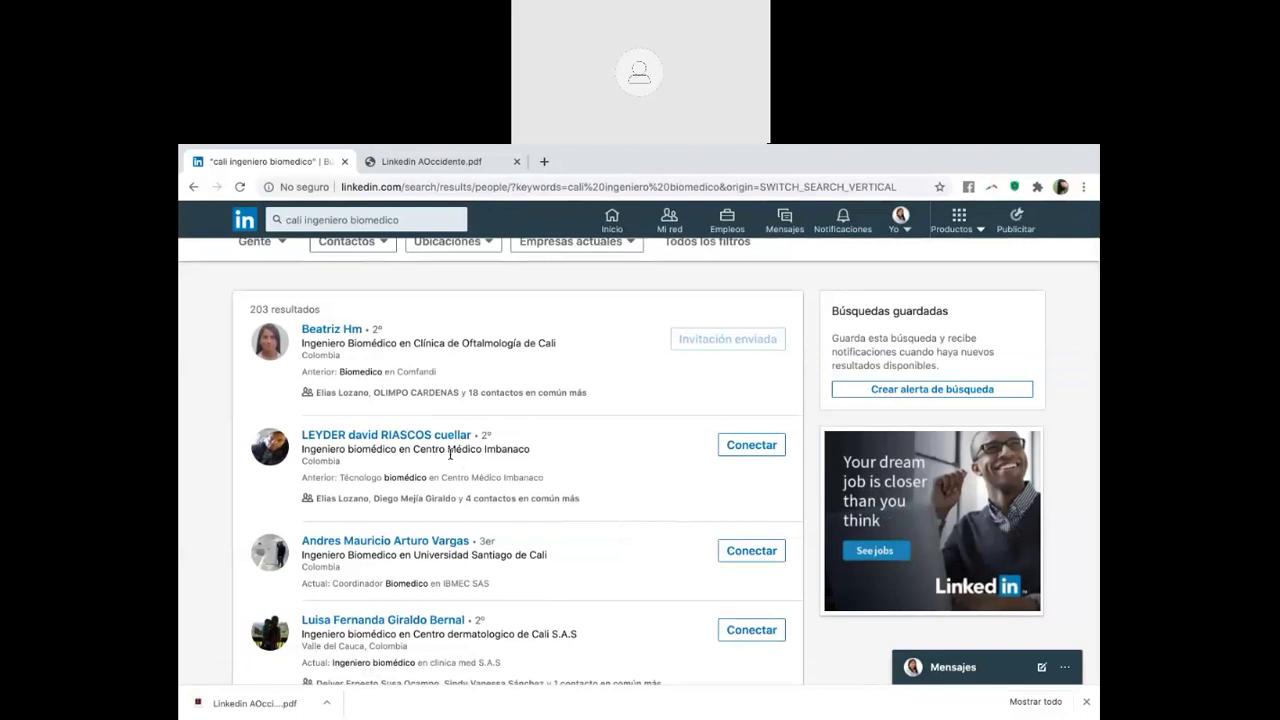
left_click(728, 445)
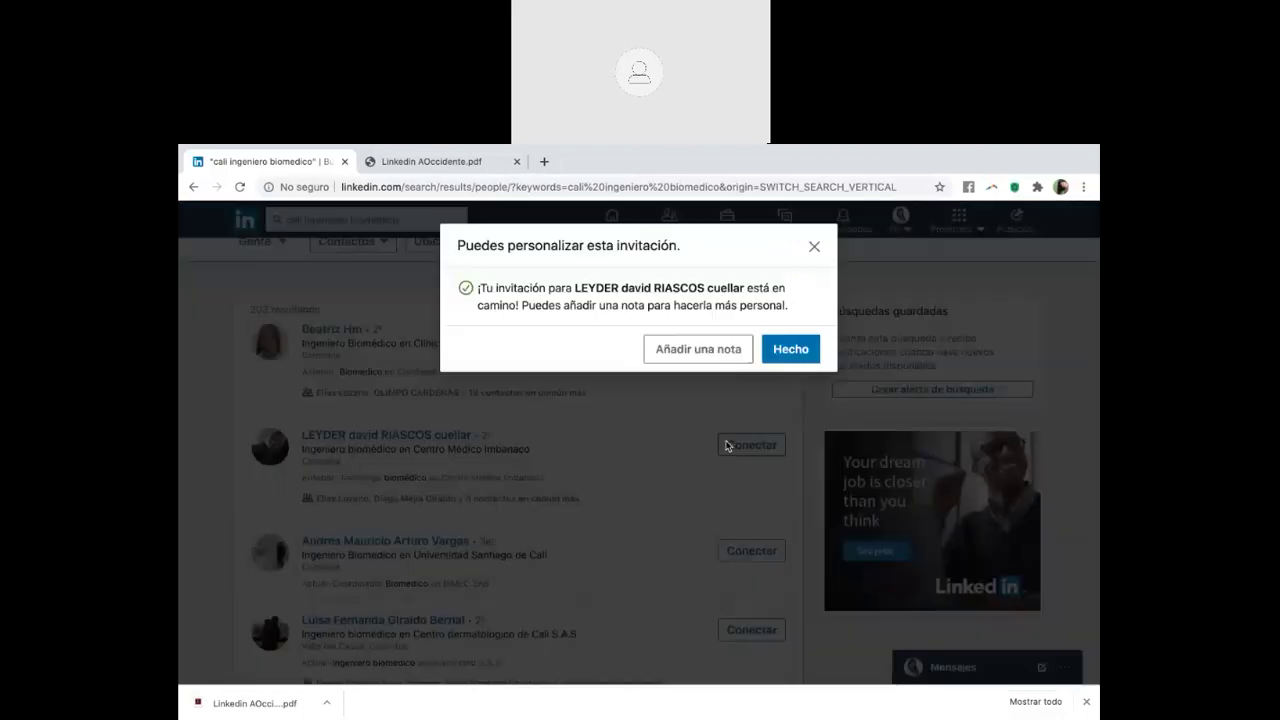
left_click(596, 551)
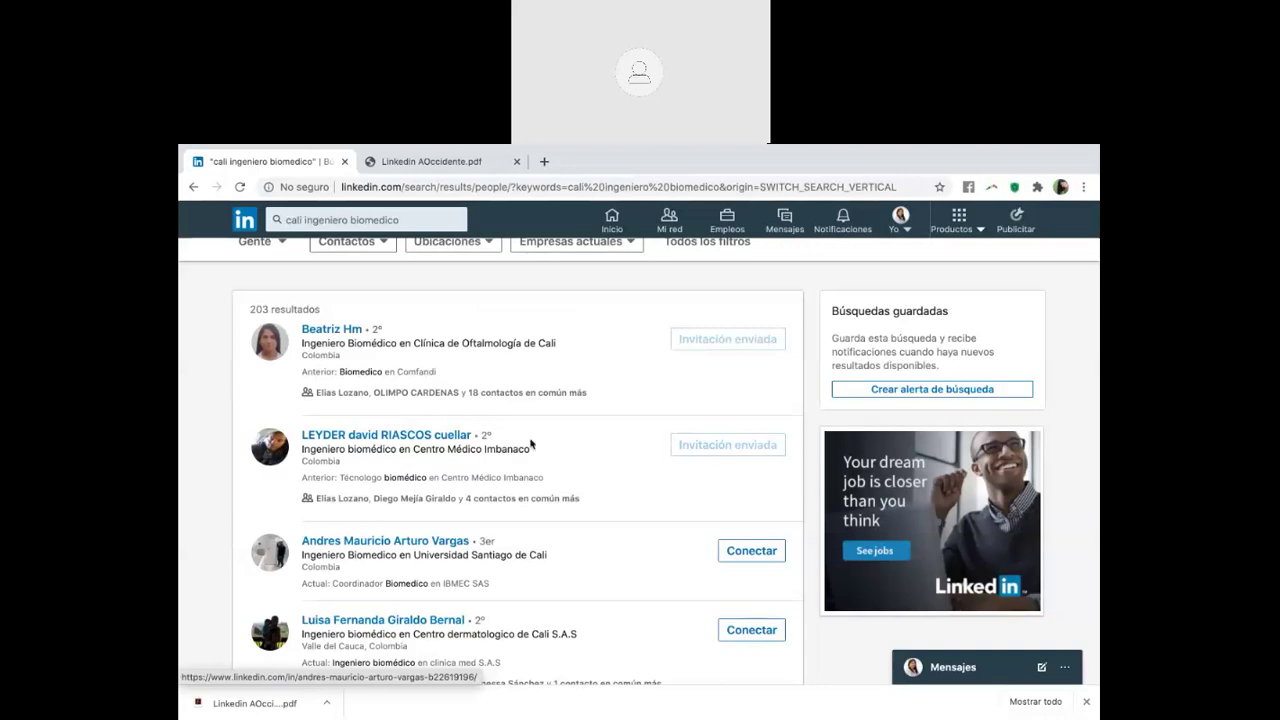
left_click(432, 217)
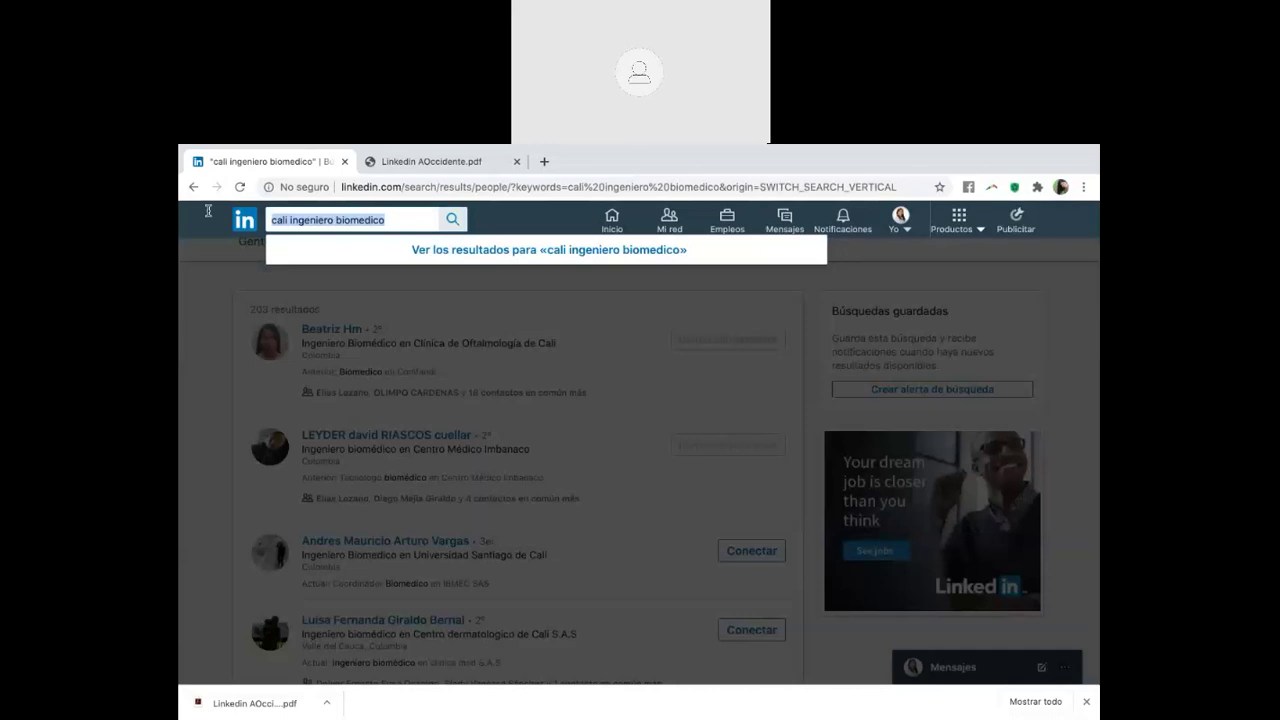
Find Grupo Norma - Carvajal, follow it, and list its 102 employees
type("grupo carvajal")
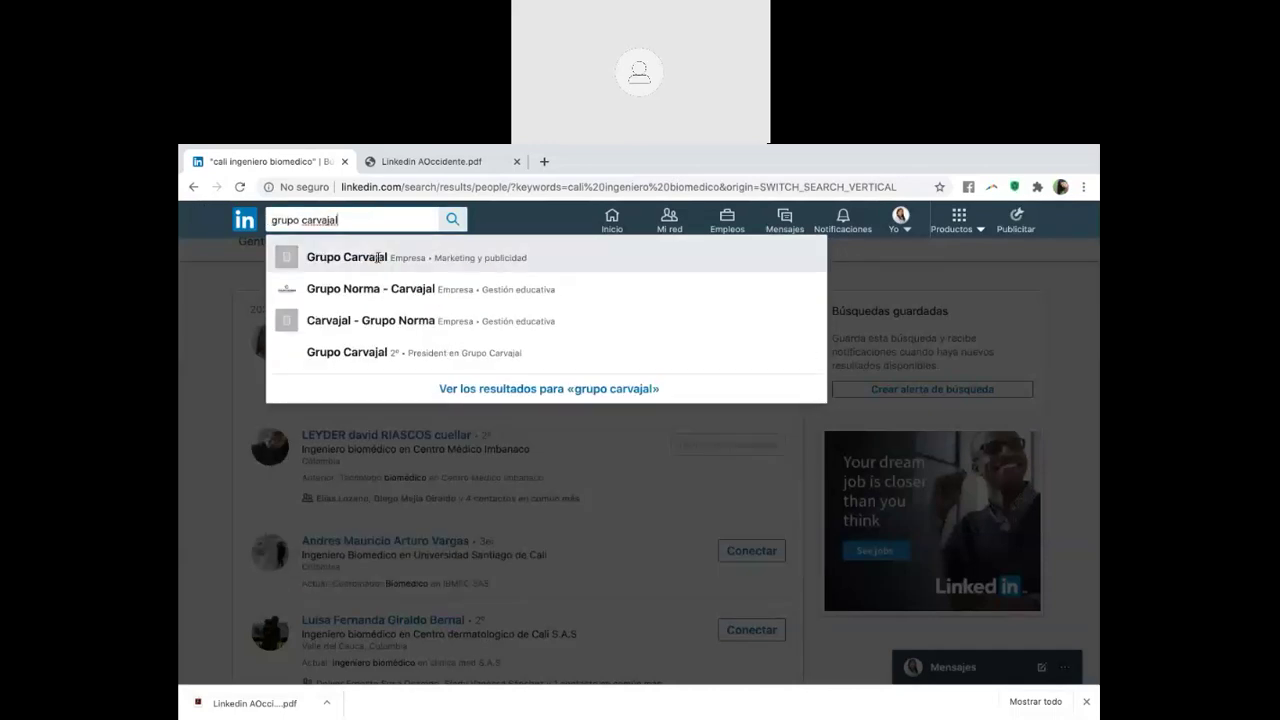
left_click(386, 290)
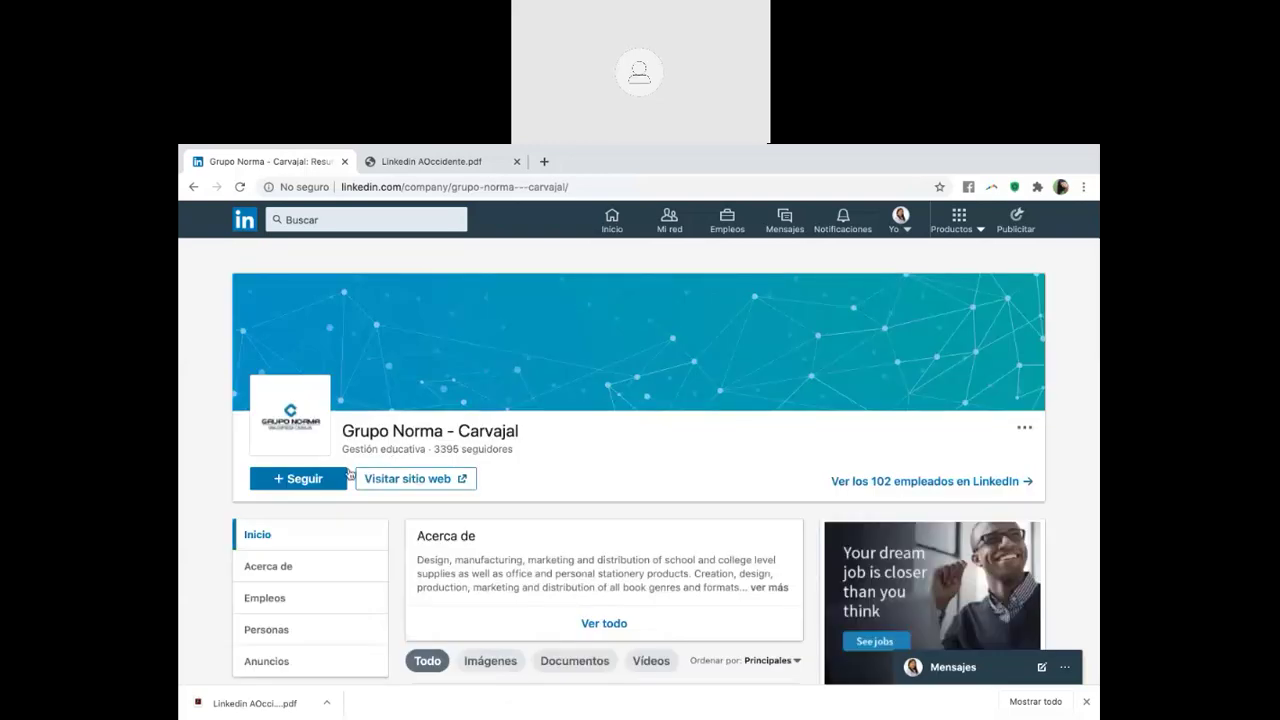
left_click(302, 480)
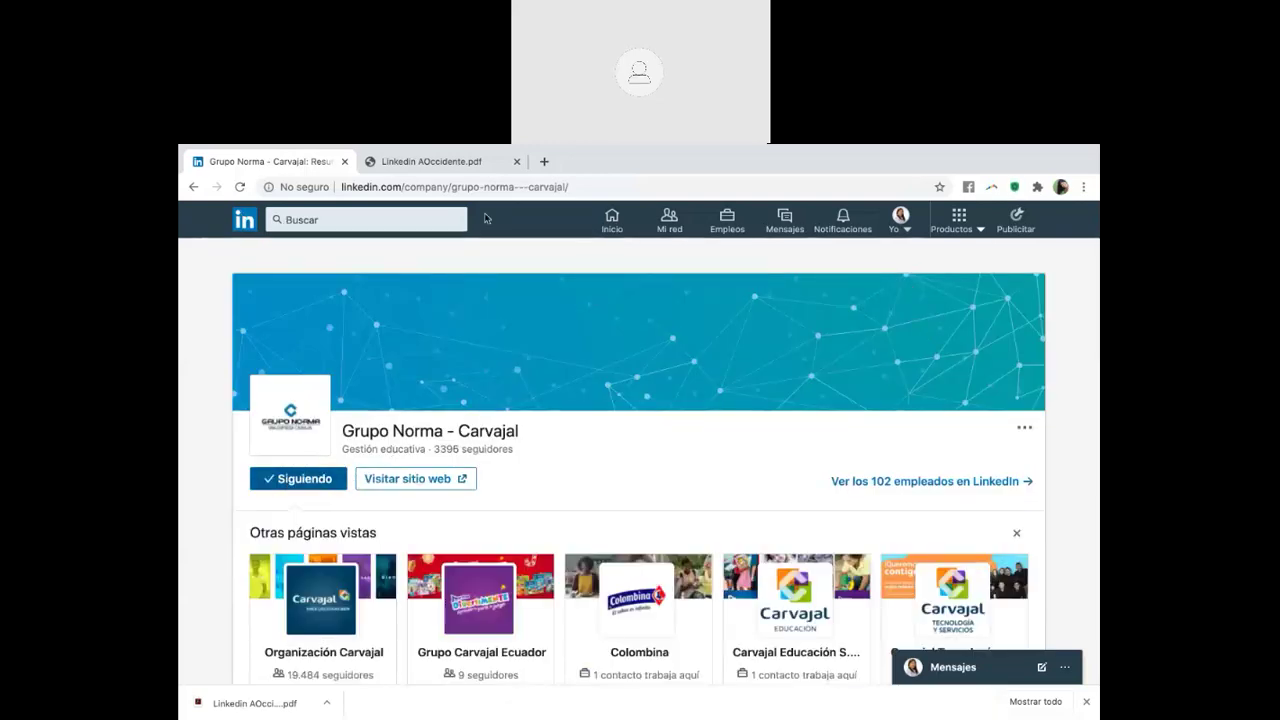
left_click(921, 483)
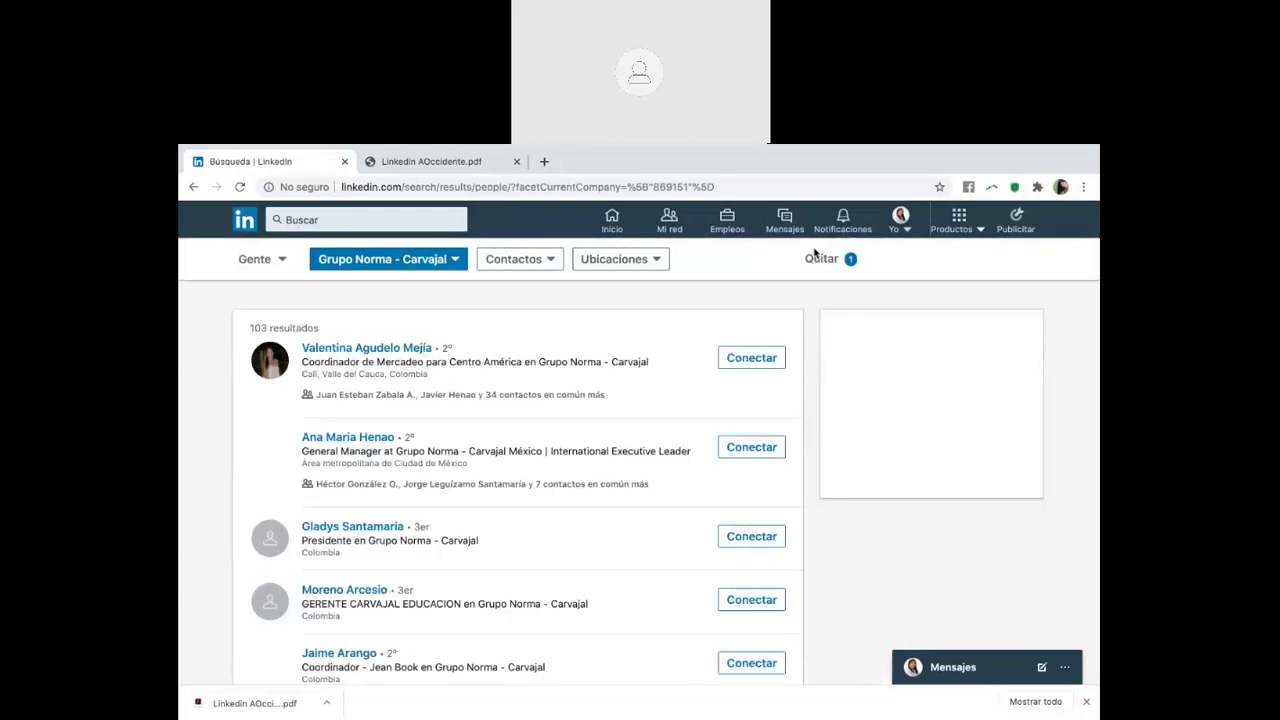
scroll(468, 427, "down", 1)
scroll(468, 427, "up", 1)
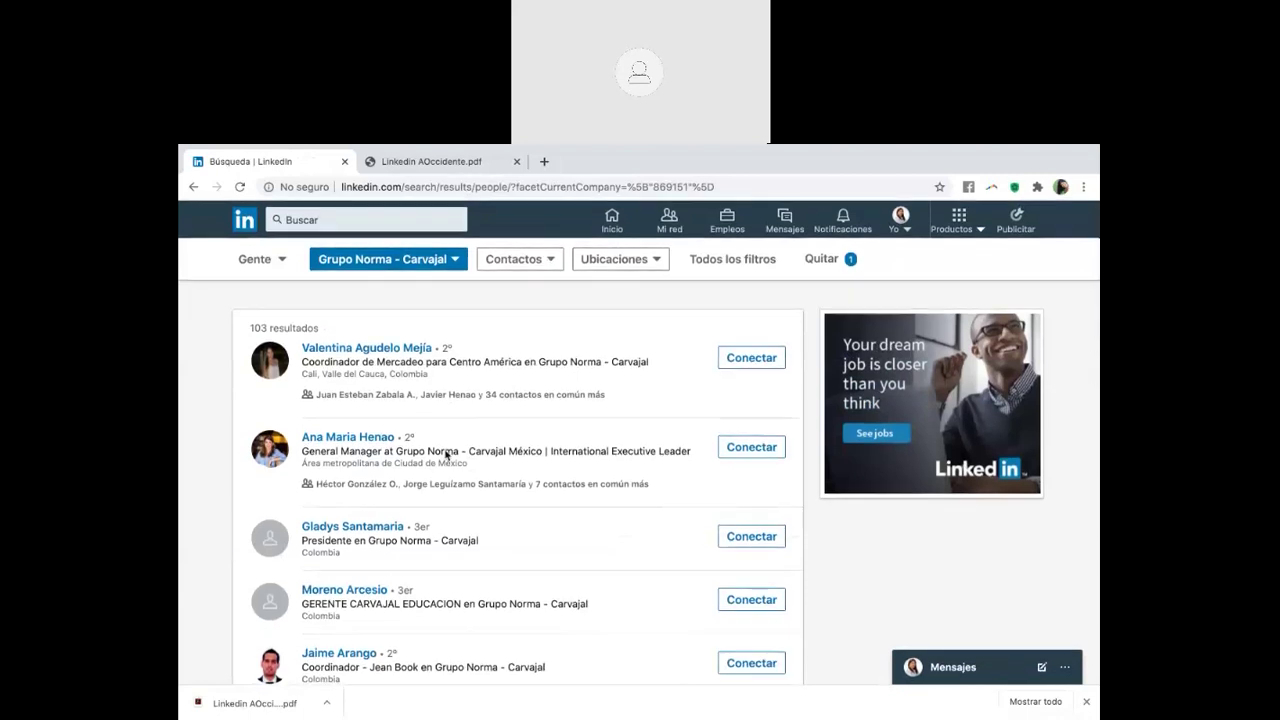
left_click(402, 218)
Follow Organización Carvajal and list its 822 employees
type("car")
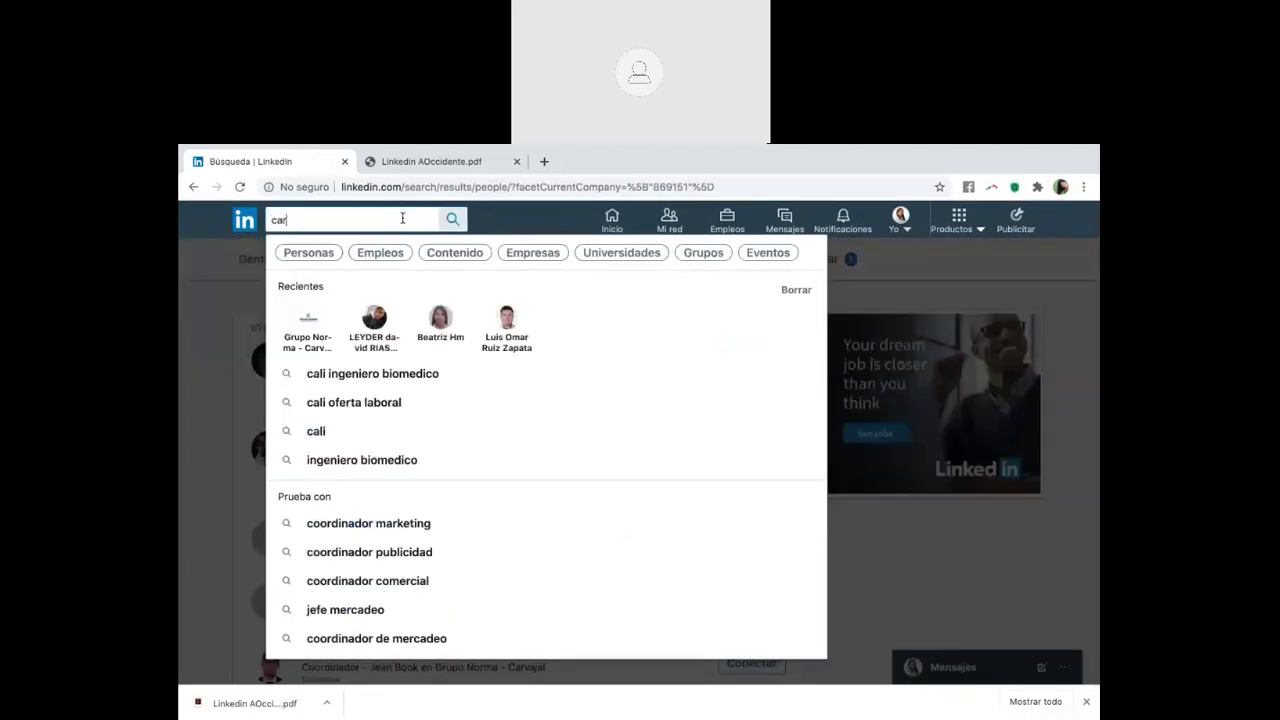
type("vajal")
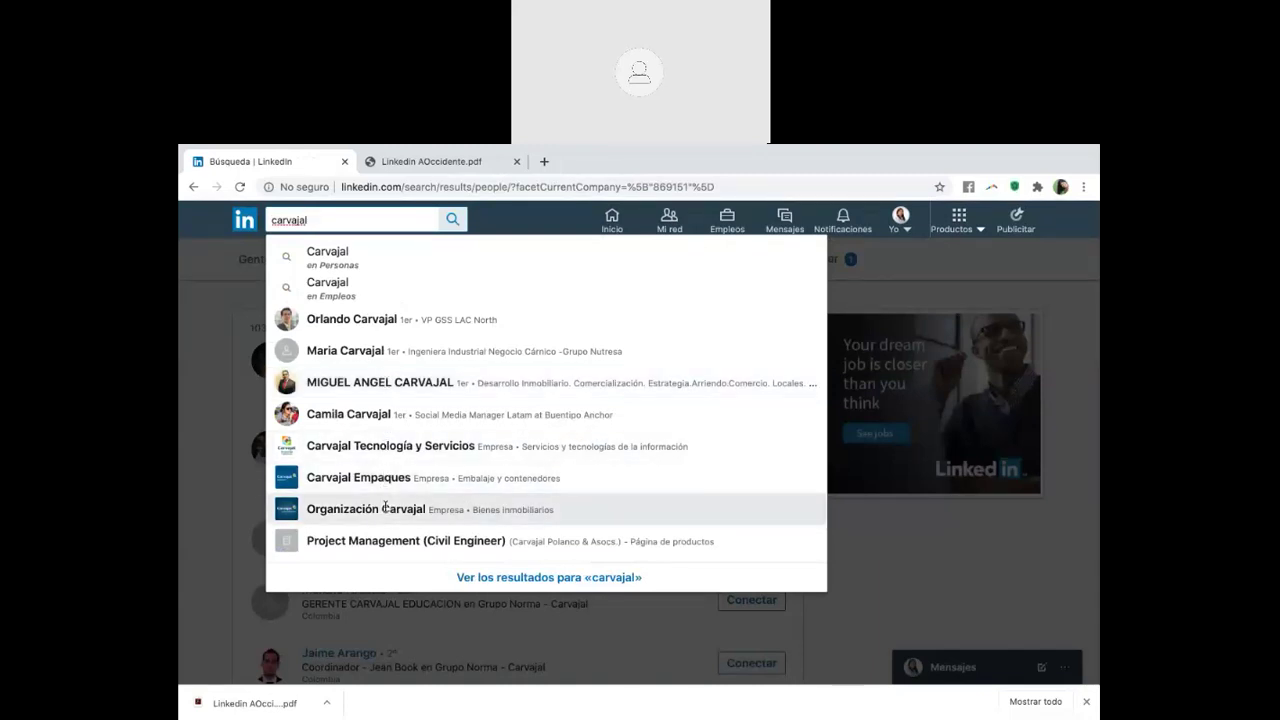
left_click(385, 507)
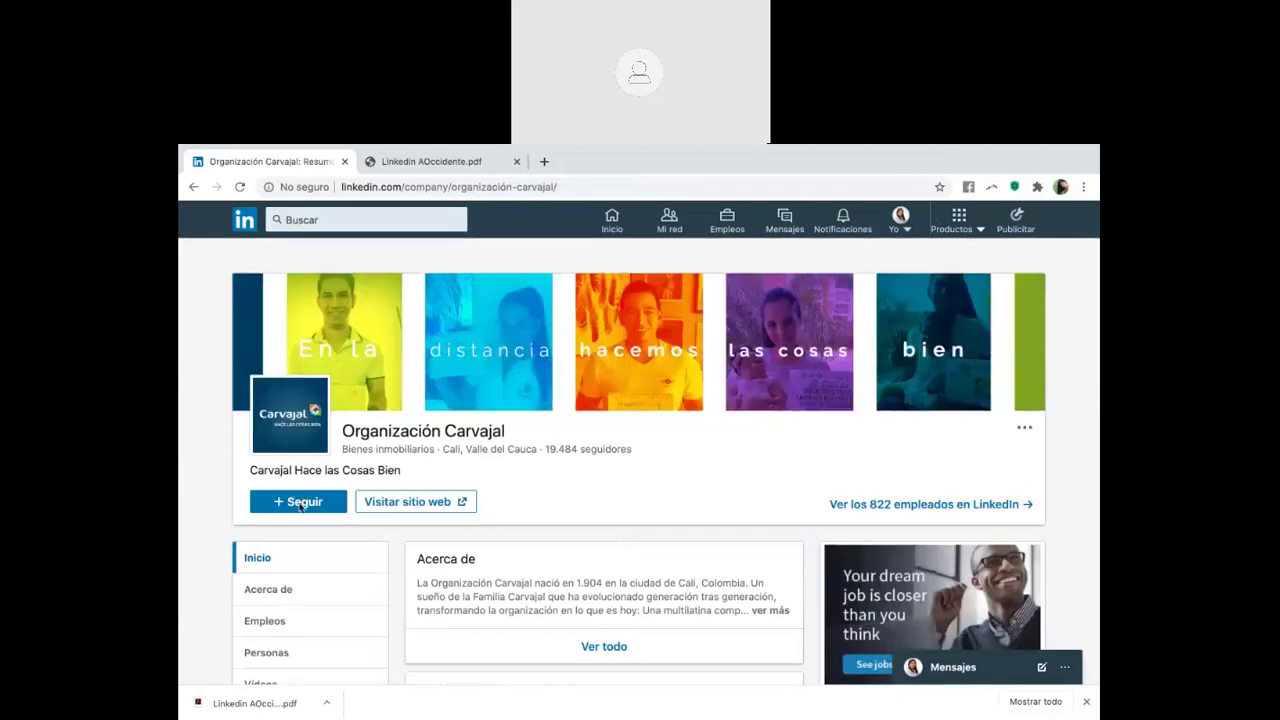
left_click(300, 506)
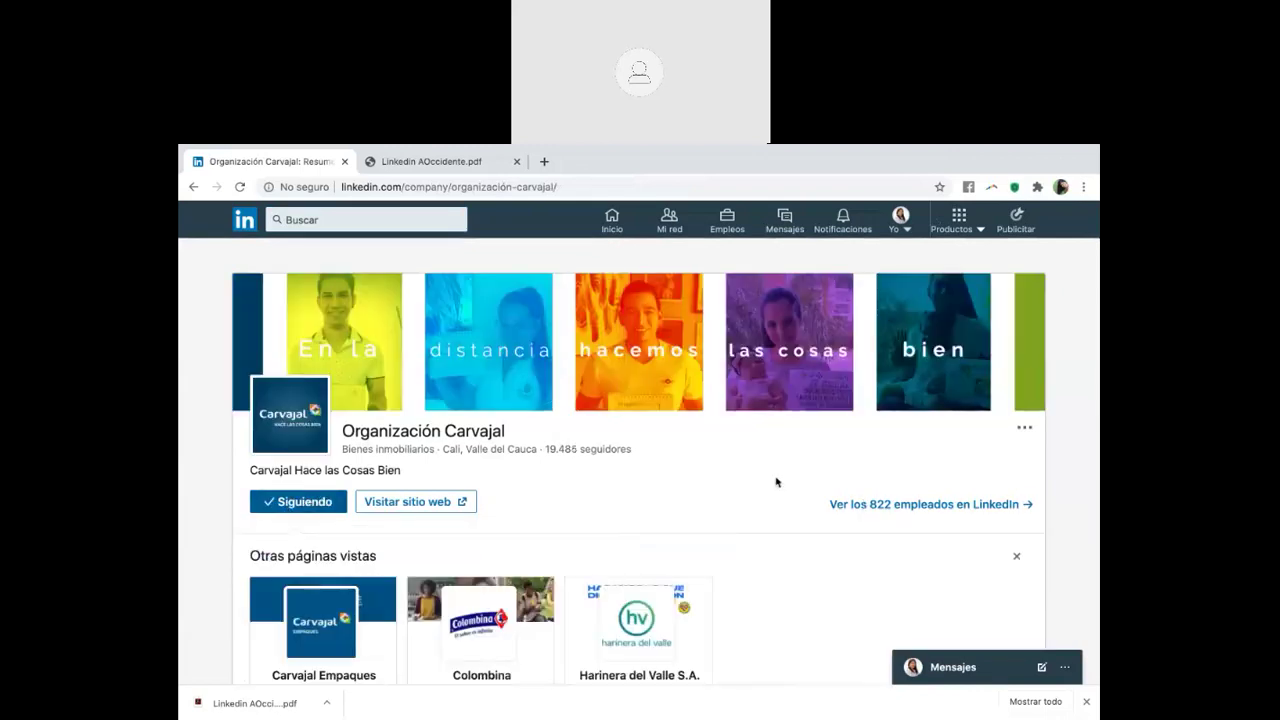
left_click(867, 506)
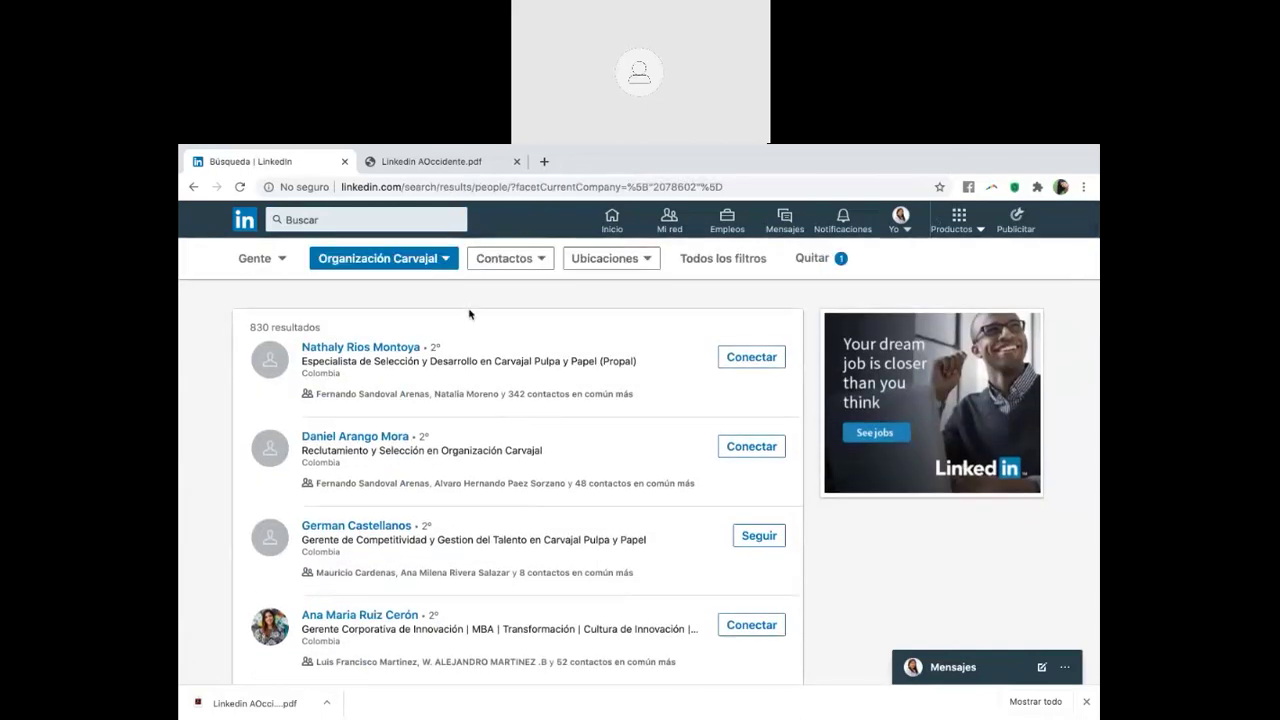
scroll(480, 540, "down", 2)
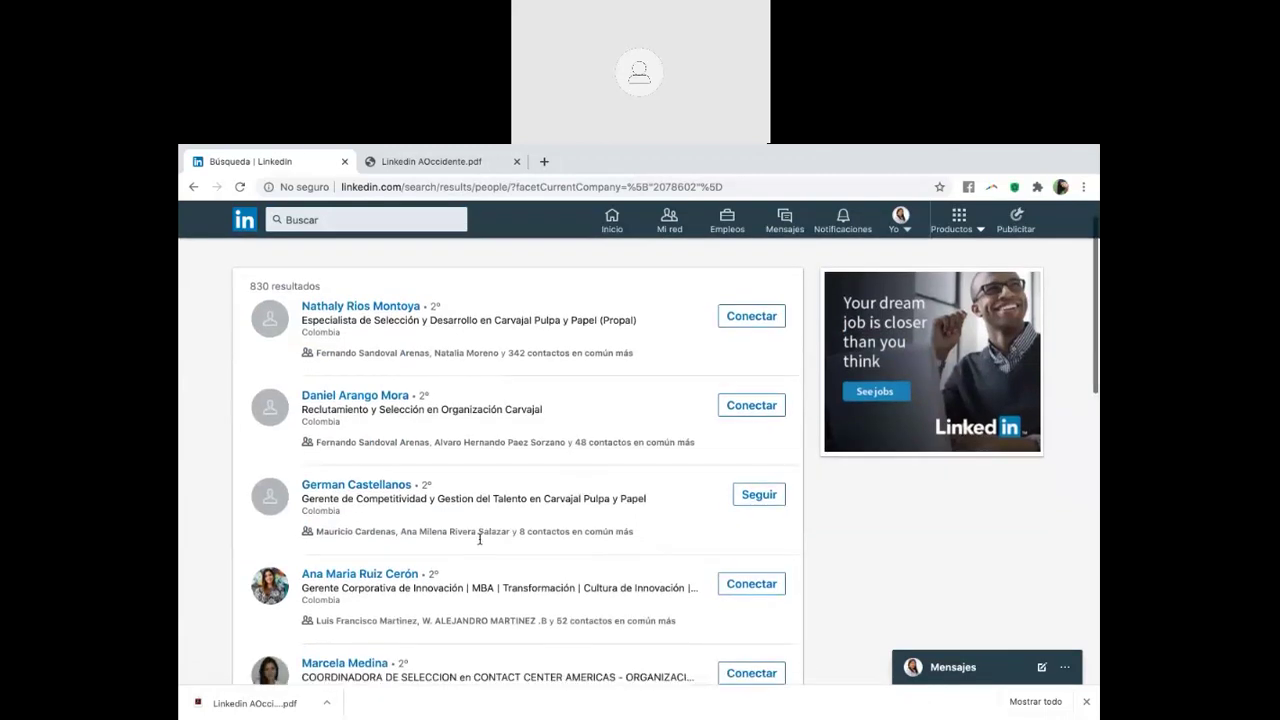
scroll(480, 540, "up", 2)
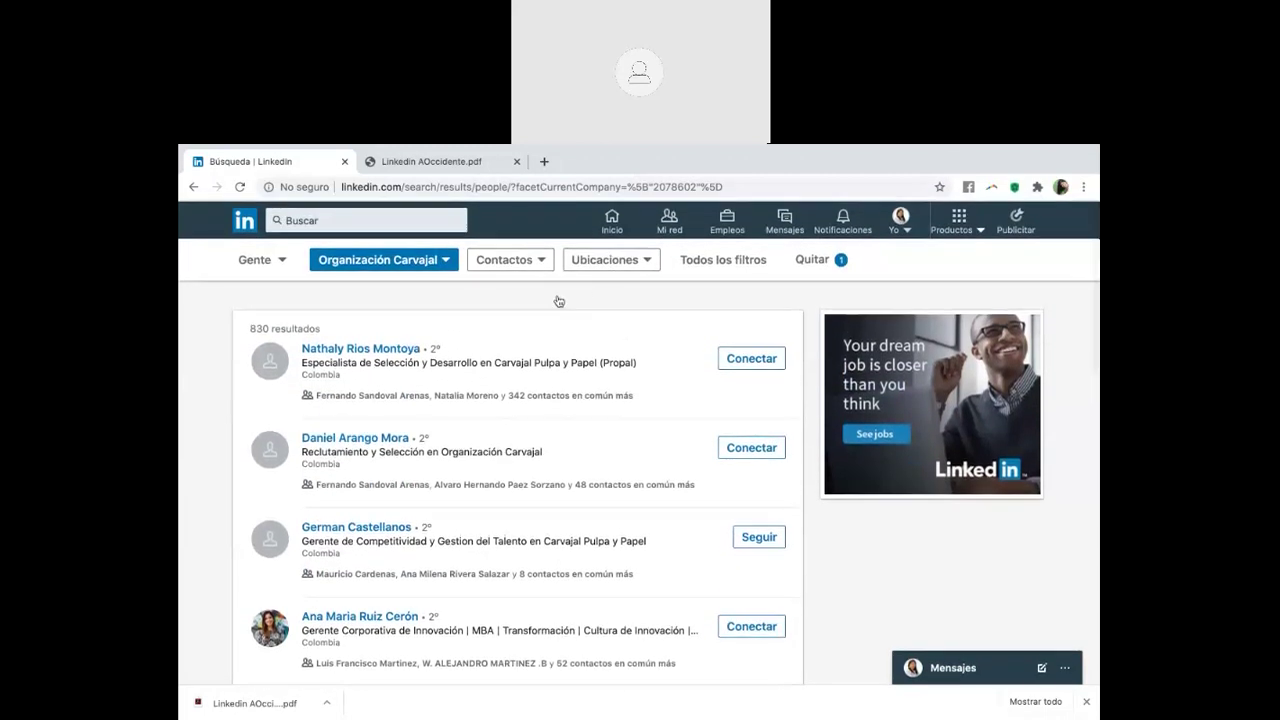
Filter the employees by the Valle del Cauca location
left_click(605, 259)
left_click(605, 302)
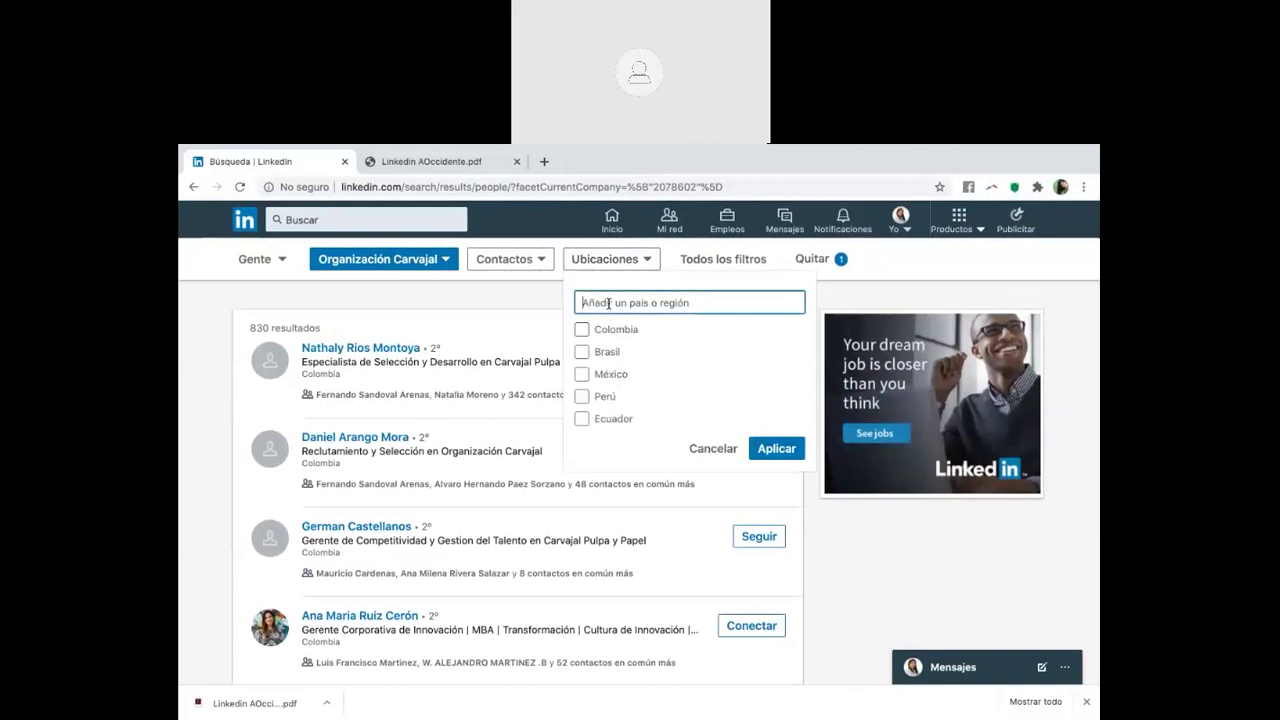
type("valle")
left_click(632, 329)
left_click(776, 469)
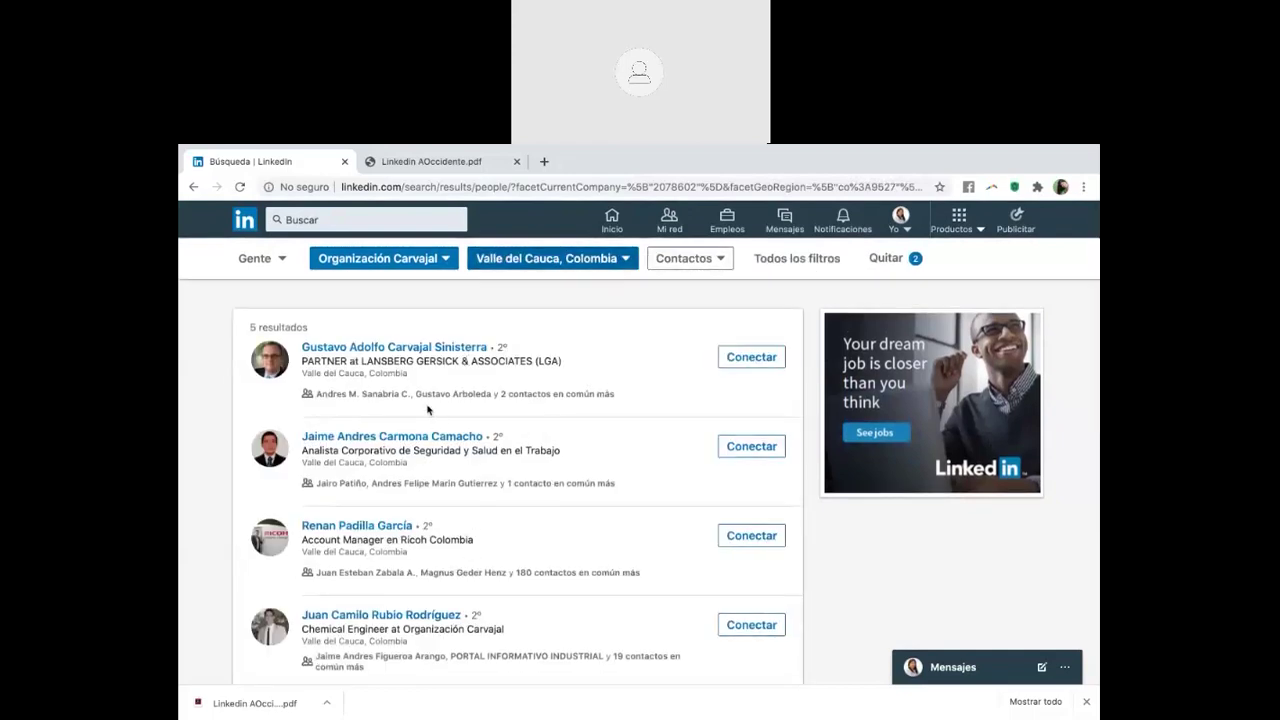
Remove the Valle del Cauca, Colombia location filter, widening results to 830
scroll(440, 480, "down", 2)
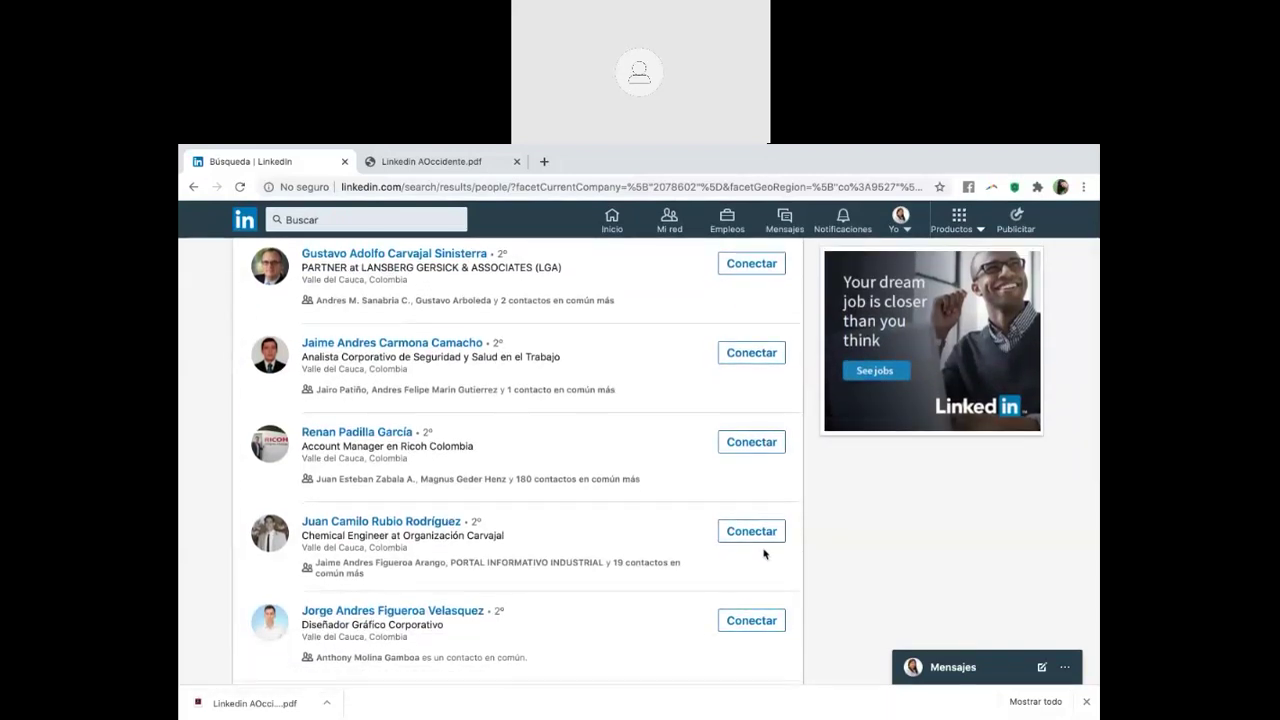
scroll(616, 511, "up", 2)
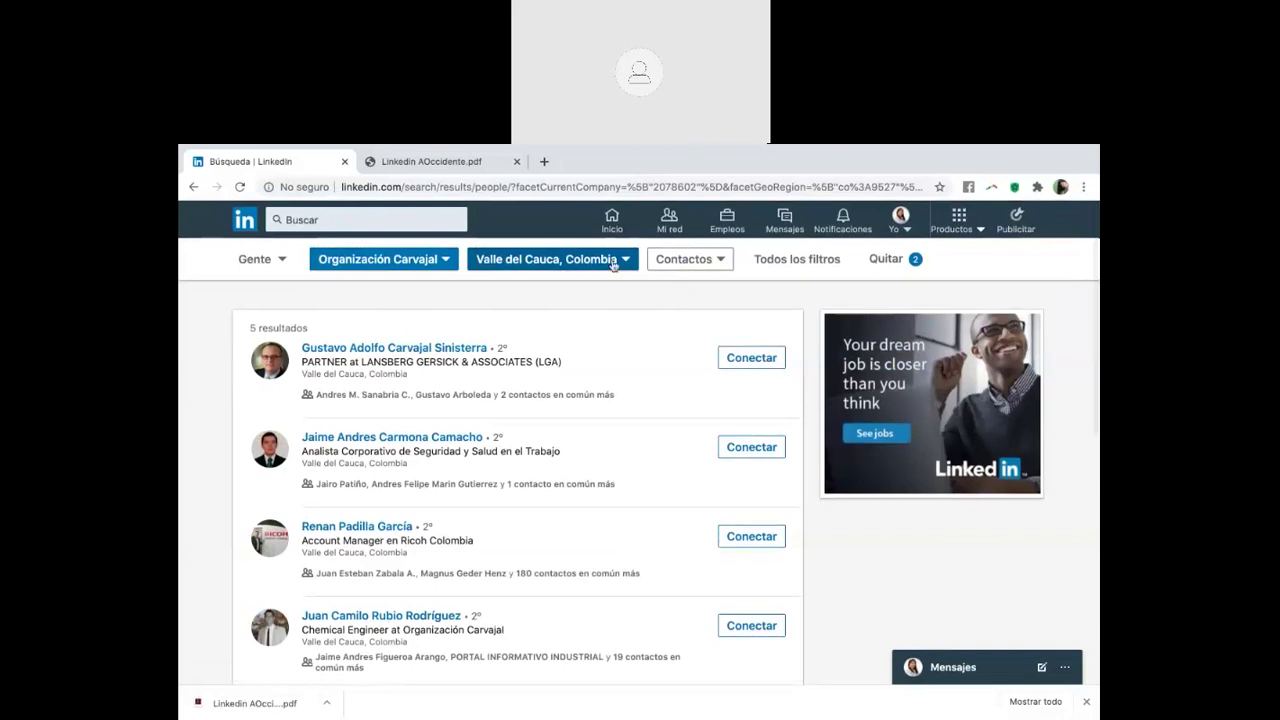
left_click(552, 259)
left_click(486, 329)
left_click(682, 448)
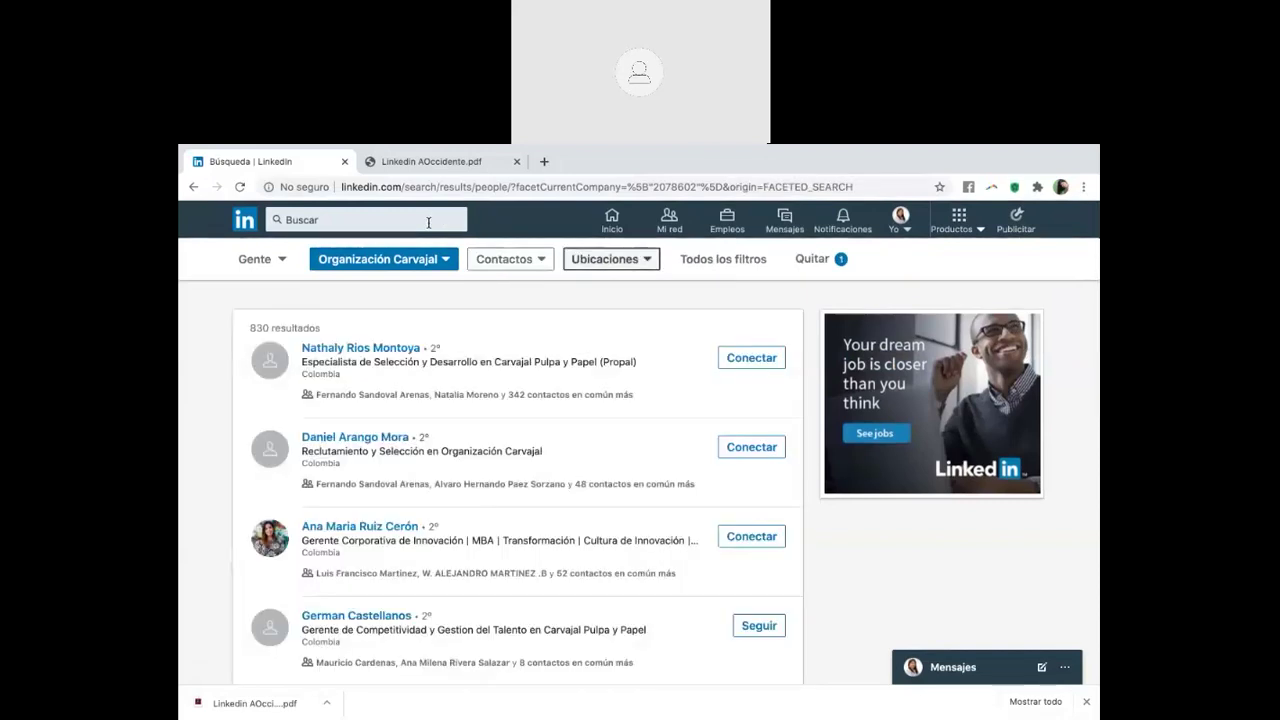
Narrow the Organización Carvajal people results with the keyword 'talento'
left_click(428, 222)
type("talento")
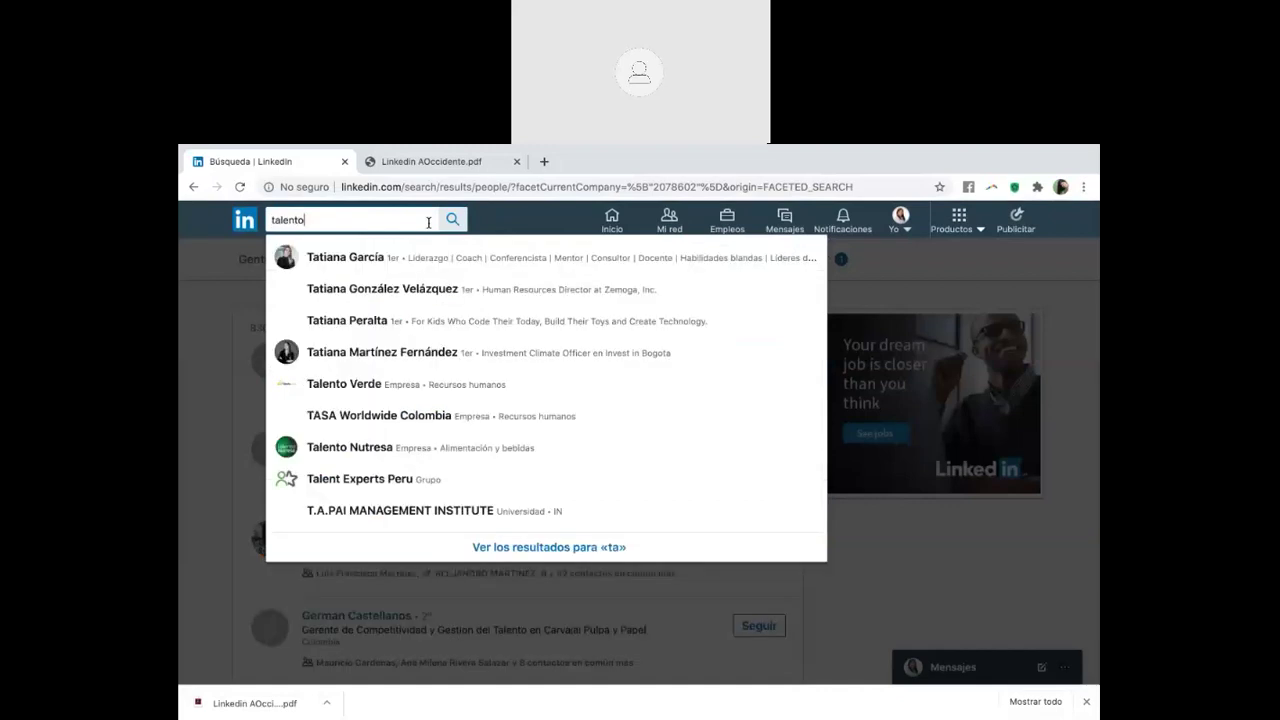
key("Return")
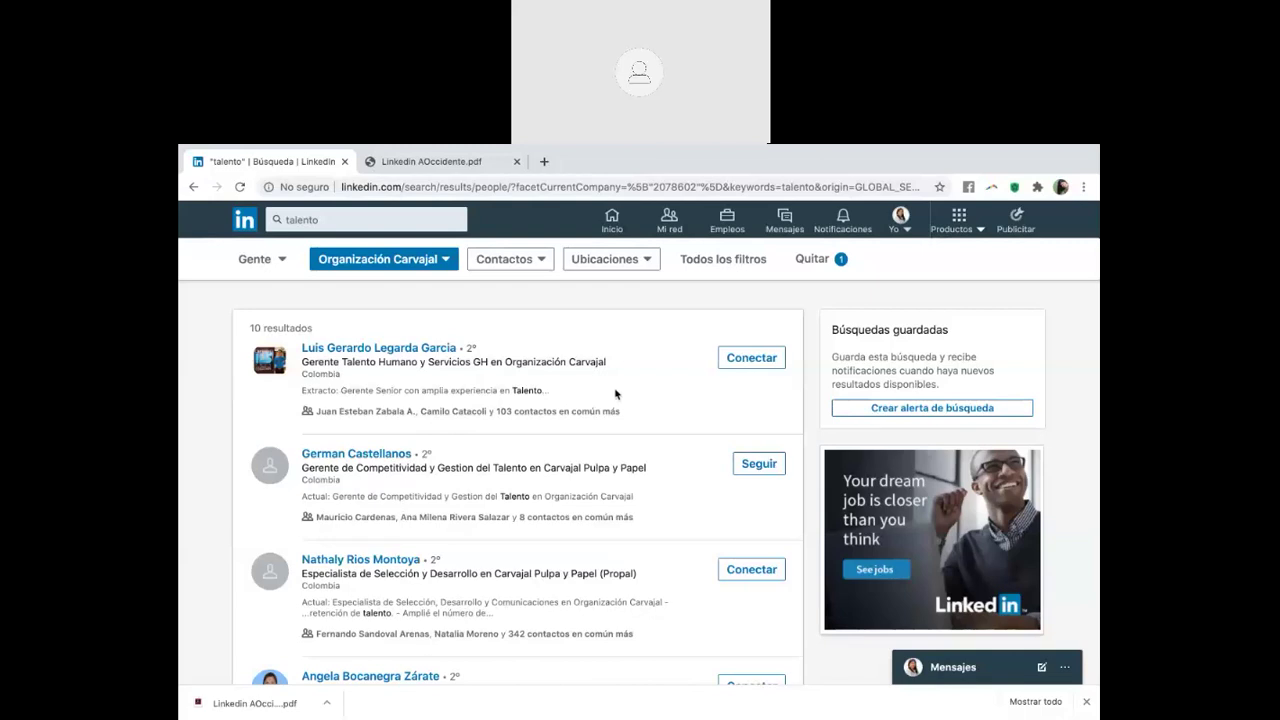
Invite the first, third and compensation analyst results to connect, then start the lawyer's invitation
left_click(752, 359)
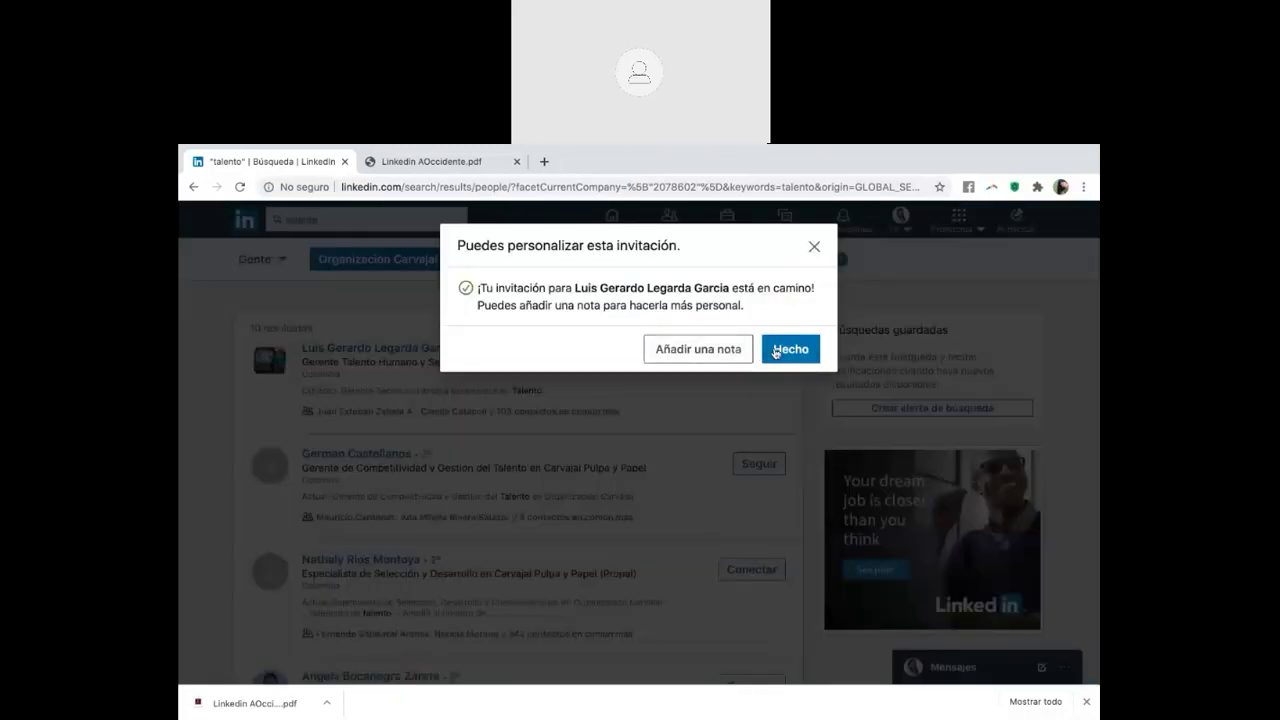
left_click(764, 349)
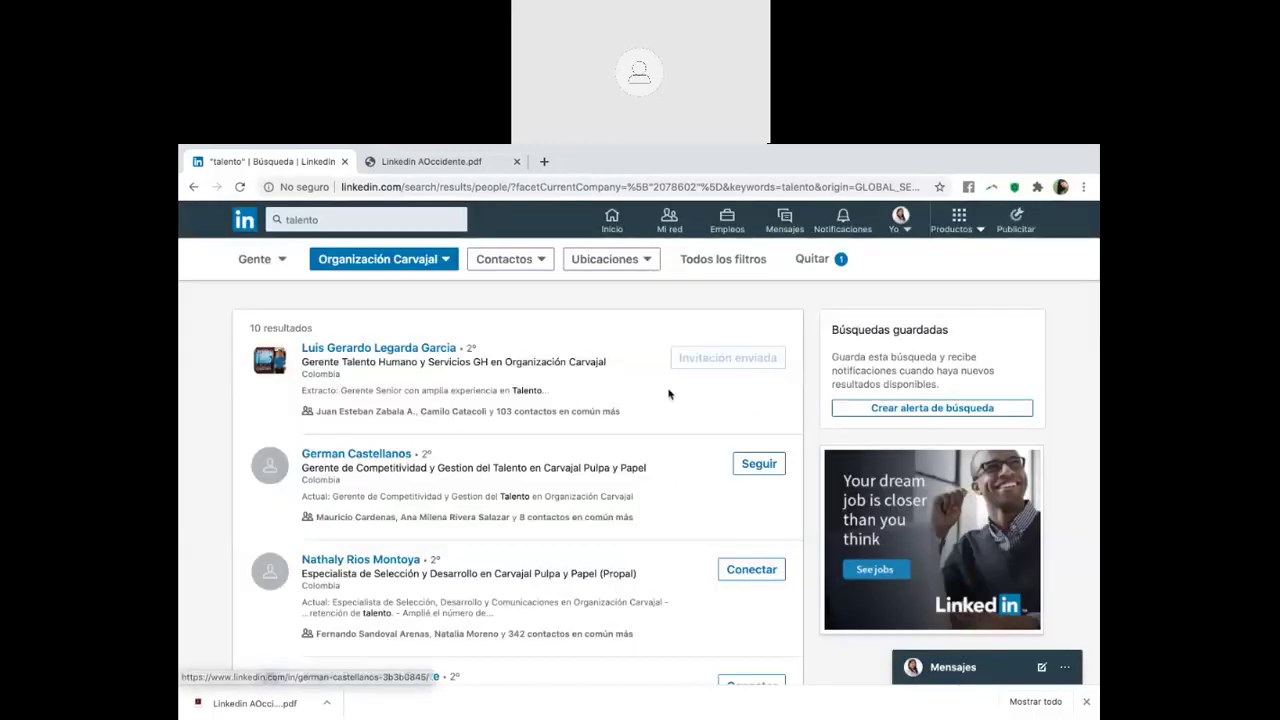
scroll(670, 373, "down", 2)
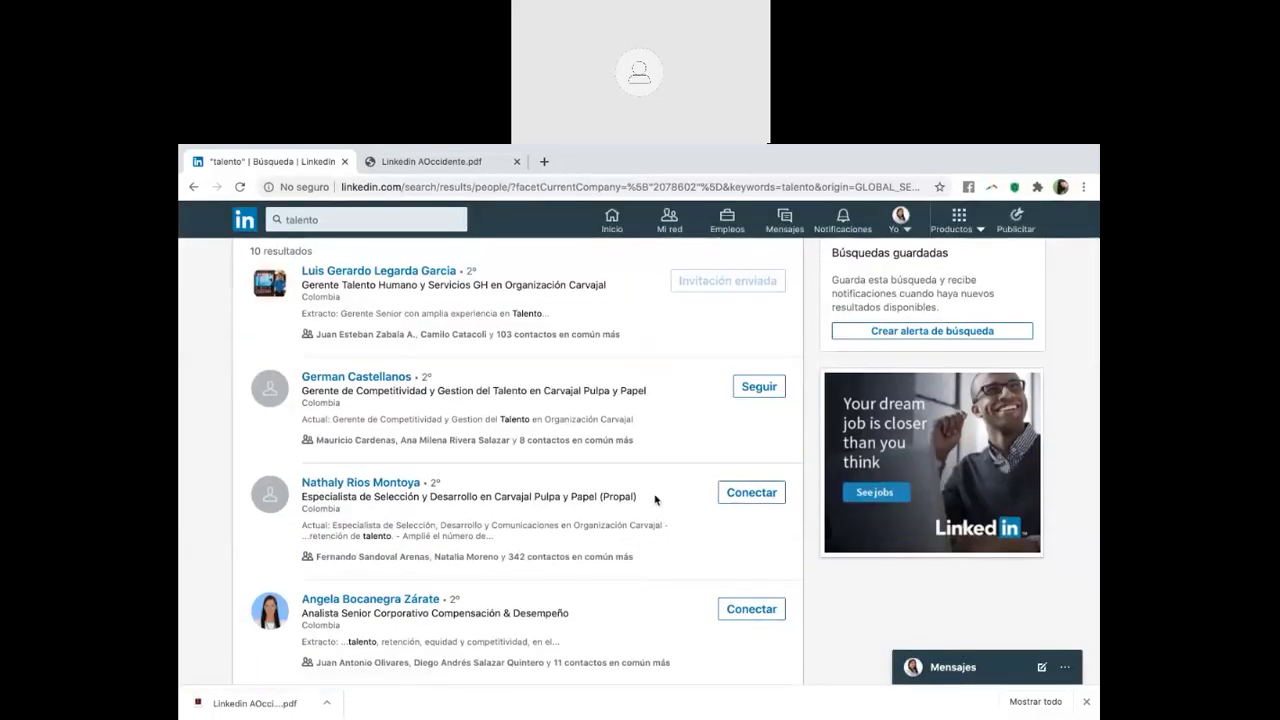
scroll(652, 491, "down", 1)
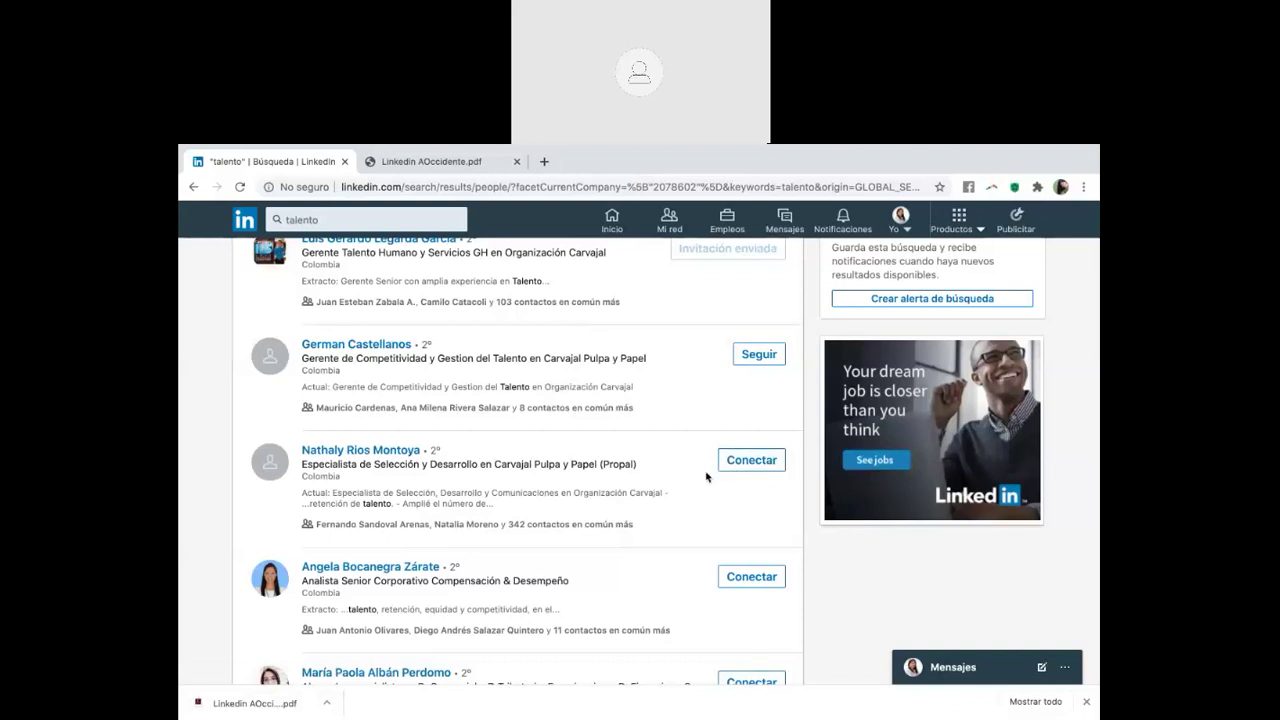
left_click(742, 462)
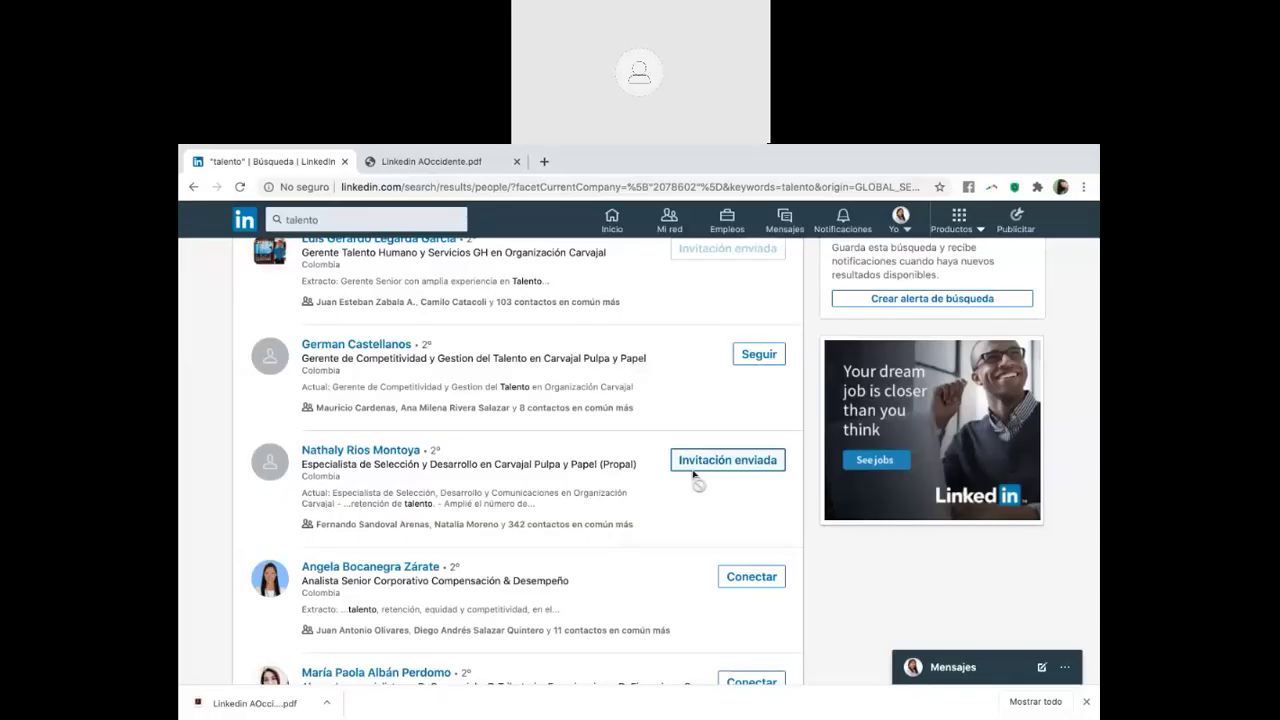
scroll(695, 478, "down", 1)
left_click(755, 512)
left_click(788, 349)
scroll(786, 402, "down", 1)
left_click(751, 535)
Draft a personal invitation note to the lawyer introducing yourself as a job-seeking lawyer and asking for a contact to send your CV
left_click(698, 349)
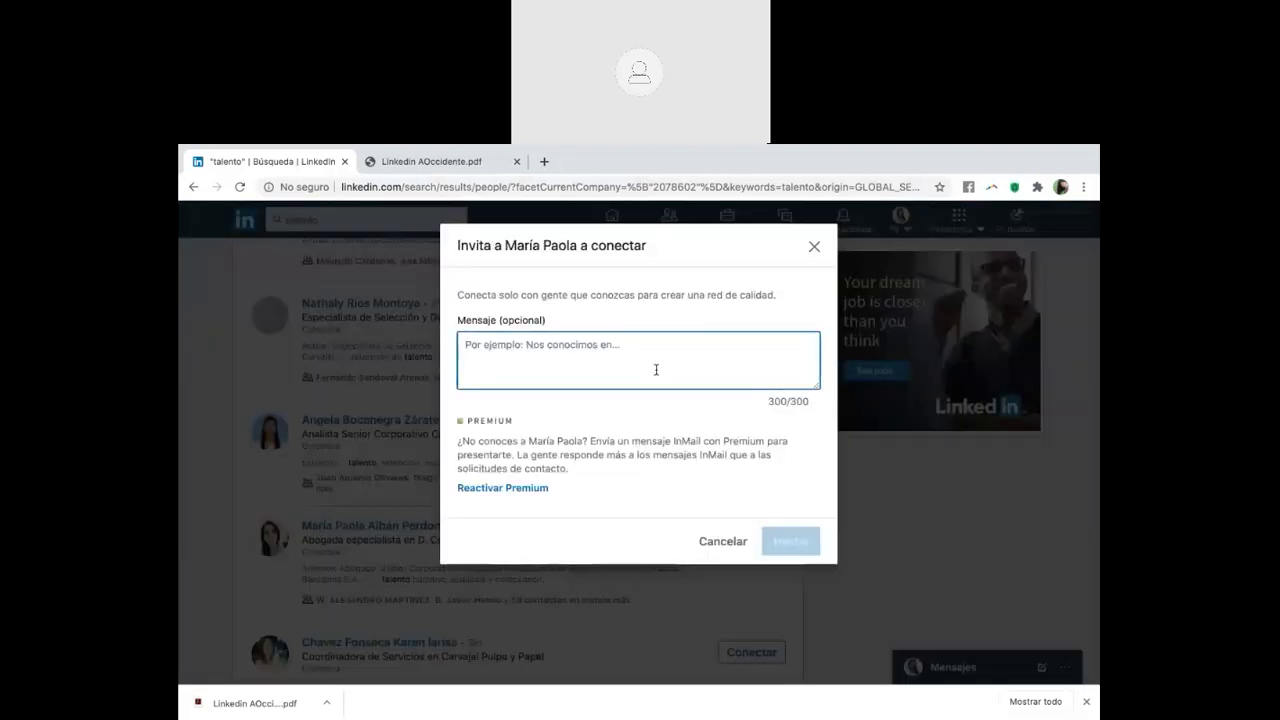
type("Hola Mar")
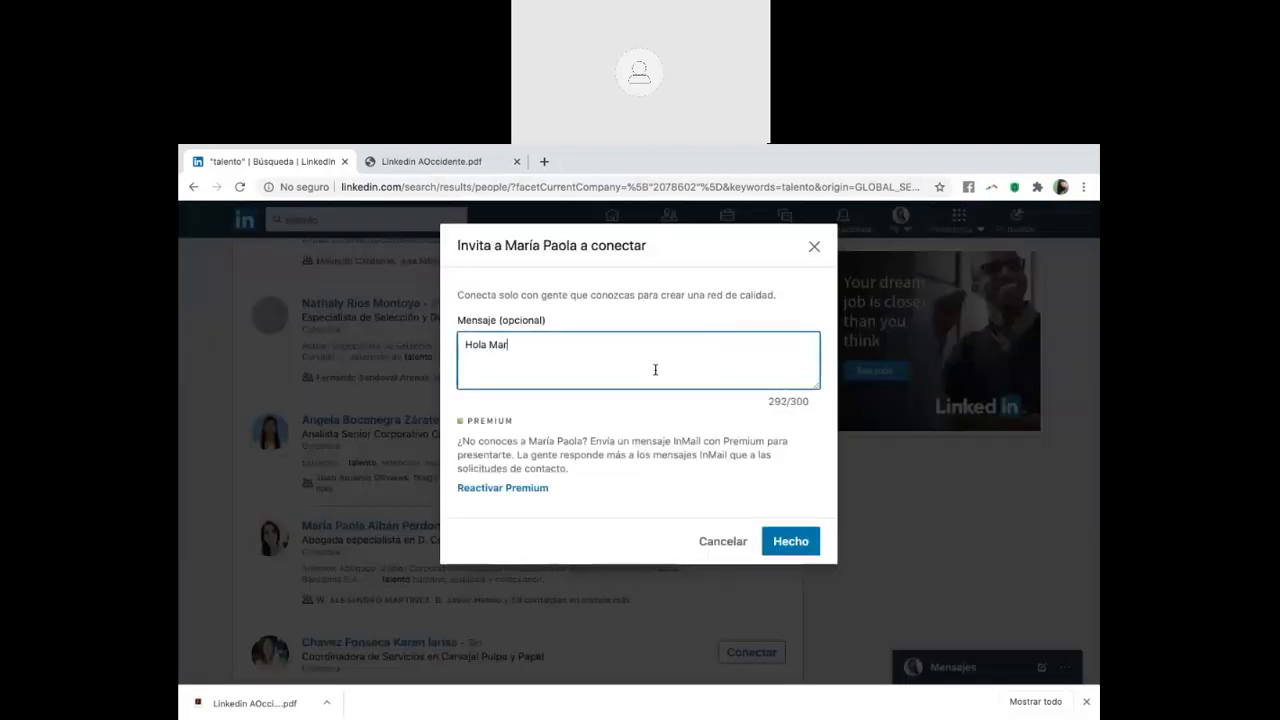
type("ia Paola, mi nomnre es")
key("BackSpace")
key("BackSpace")
key("BackSpace")
key("BackSpace")
key("BackSpace")
key("BackSpace")
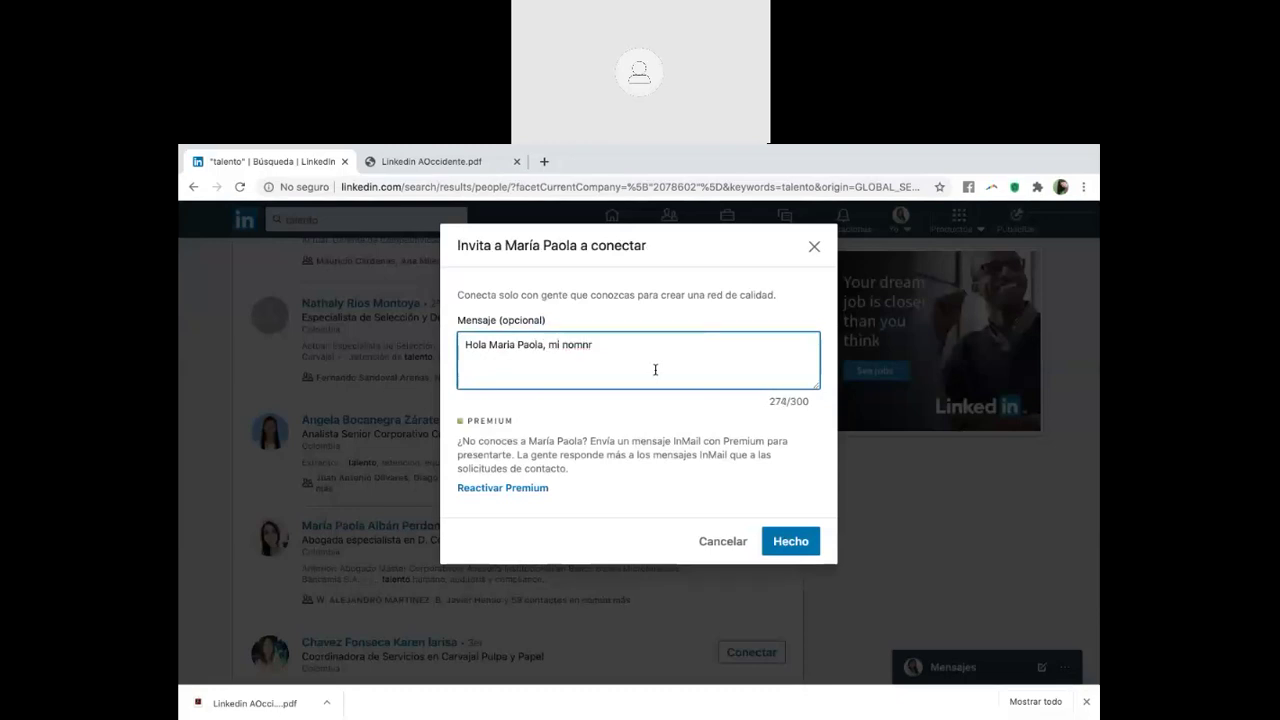
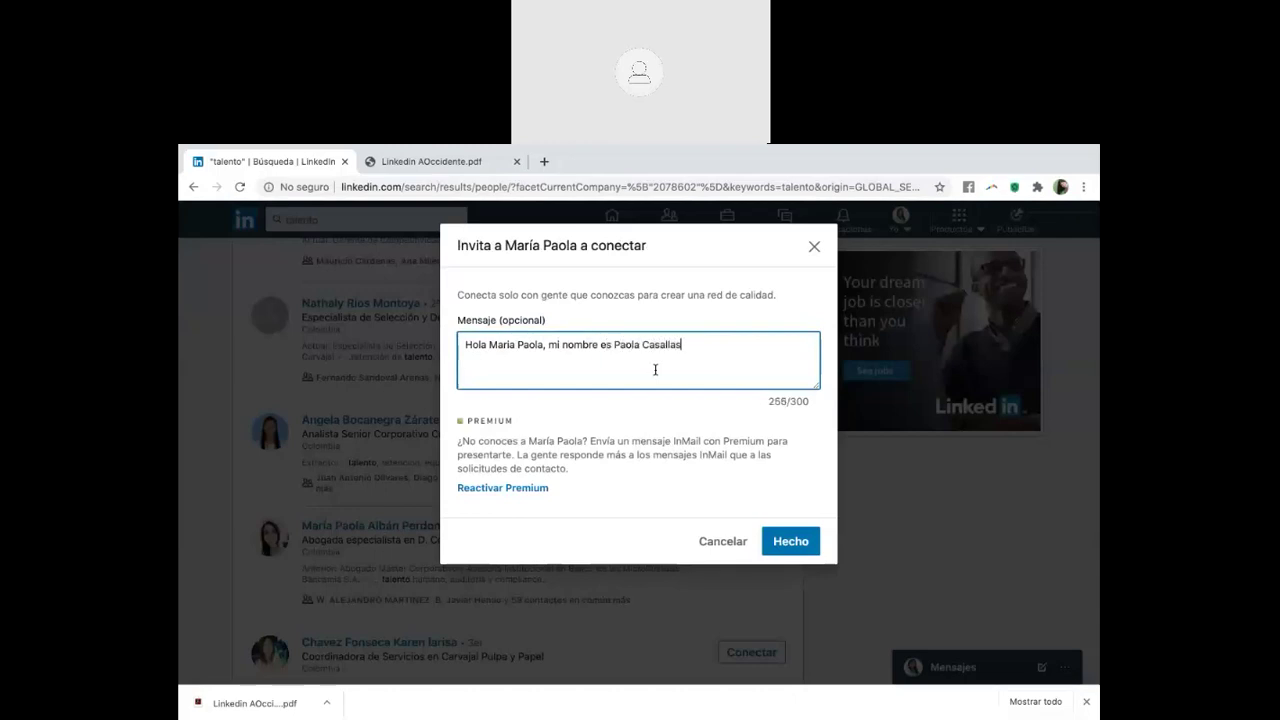
type(" soy abogada")
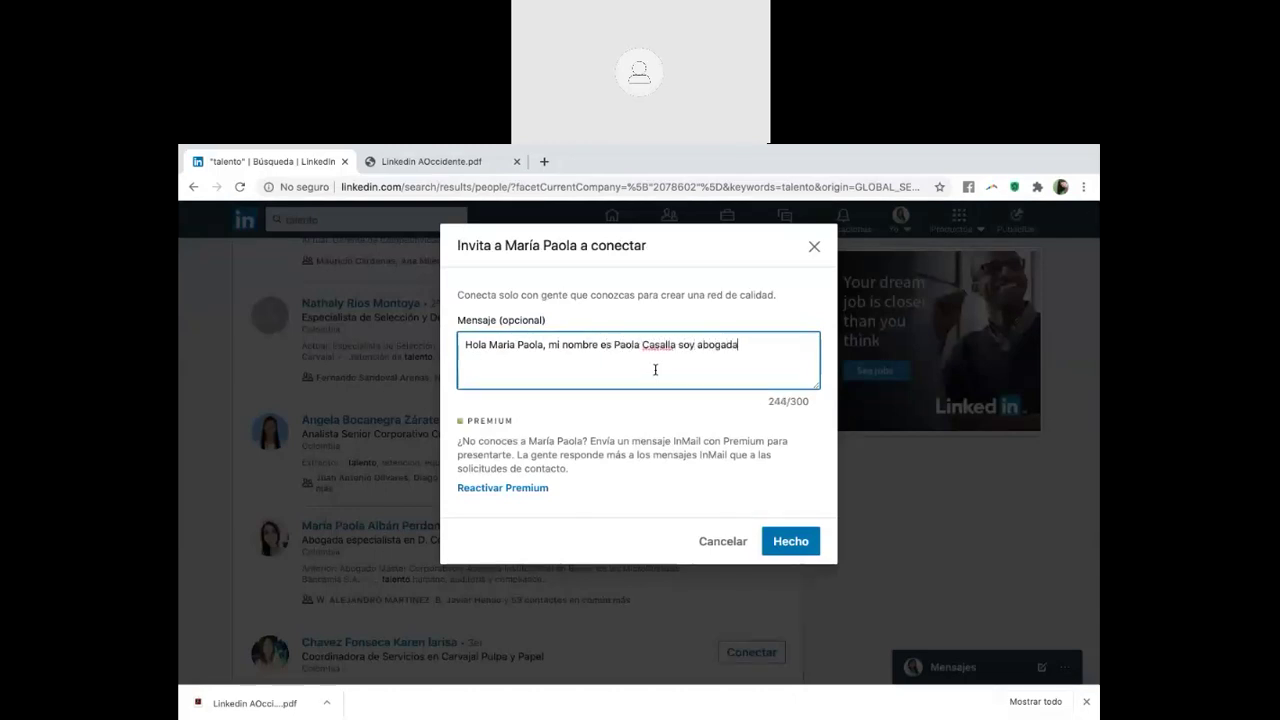
type(" en búsqueda de empleo,")
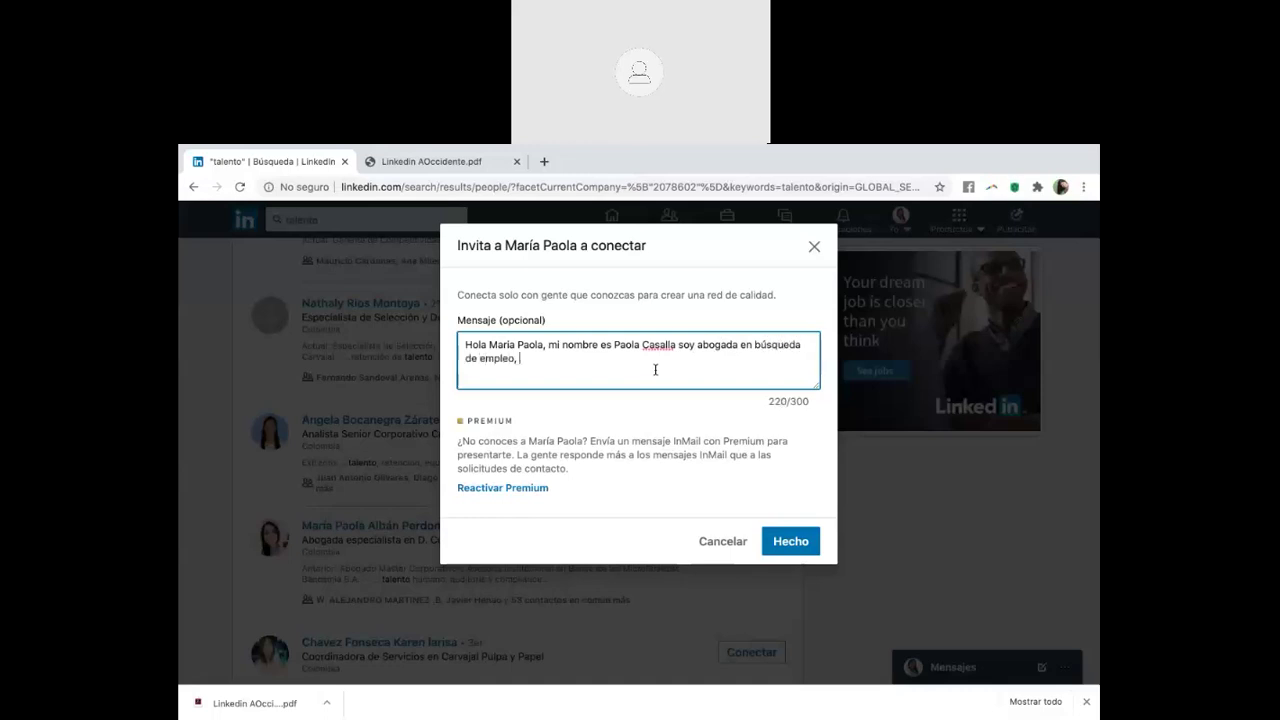
type(" quisiera que me ayudaras si conoces el email o conta")
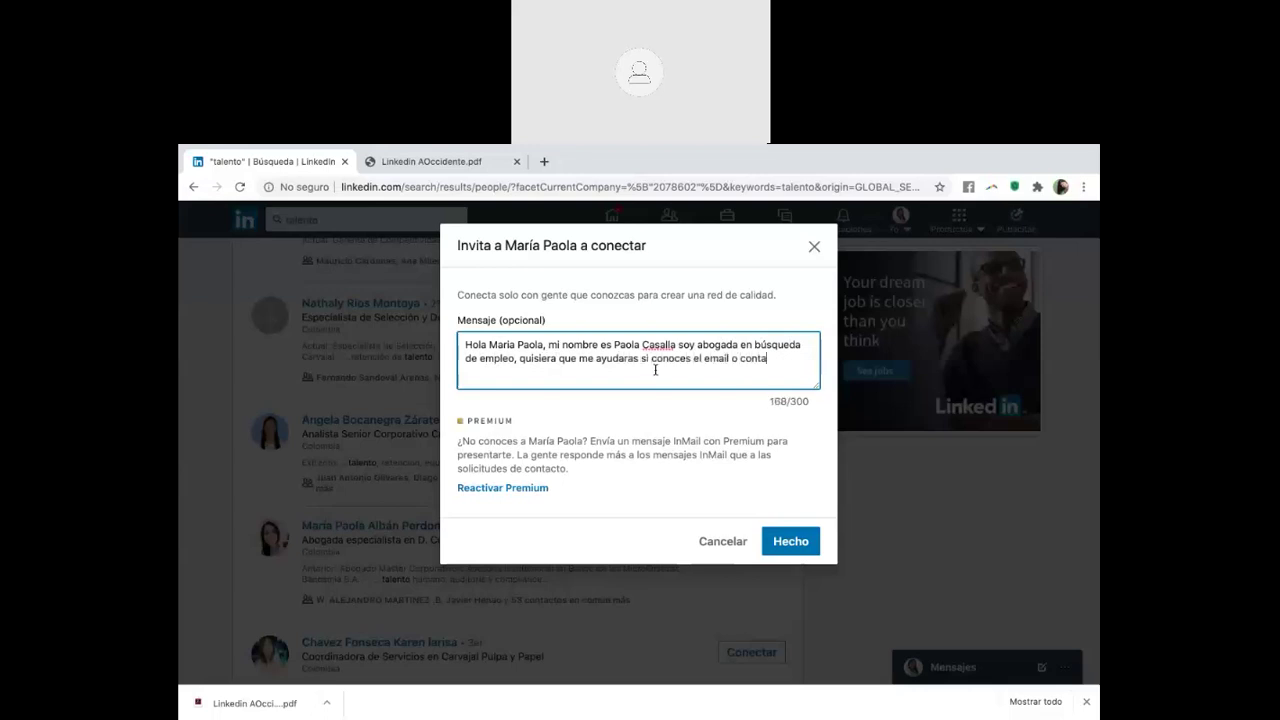
type("cto apra enviar mi ")
type("cv. Graci")
type("as por tu ayuda,")
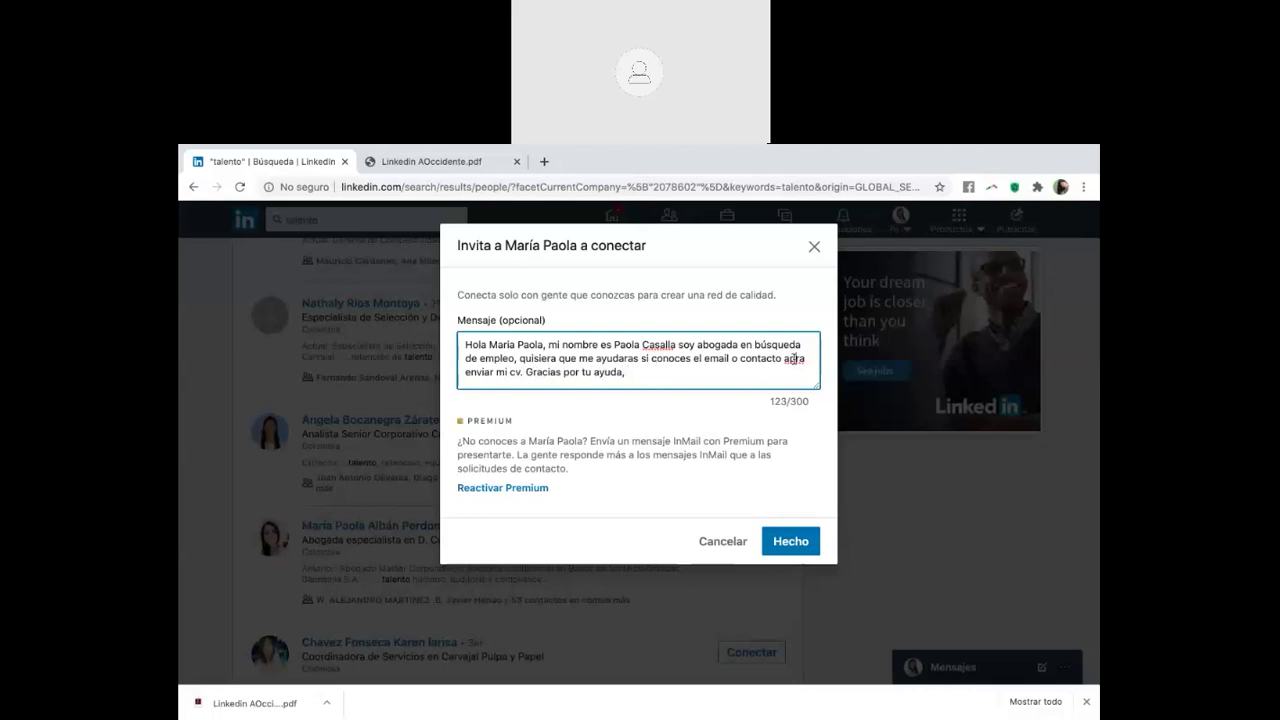
Correct the typo 'apra' to 'para' in the note and select the whole message
double_click(794, 358)
type("para")
left_click(727, 382)
key("ctrl+a")
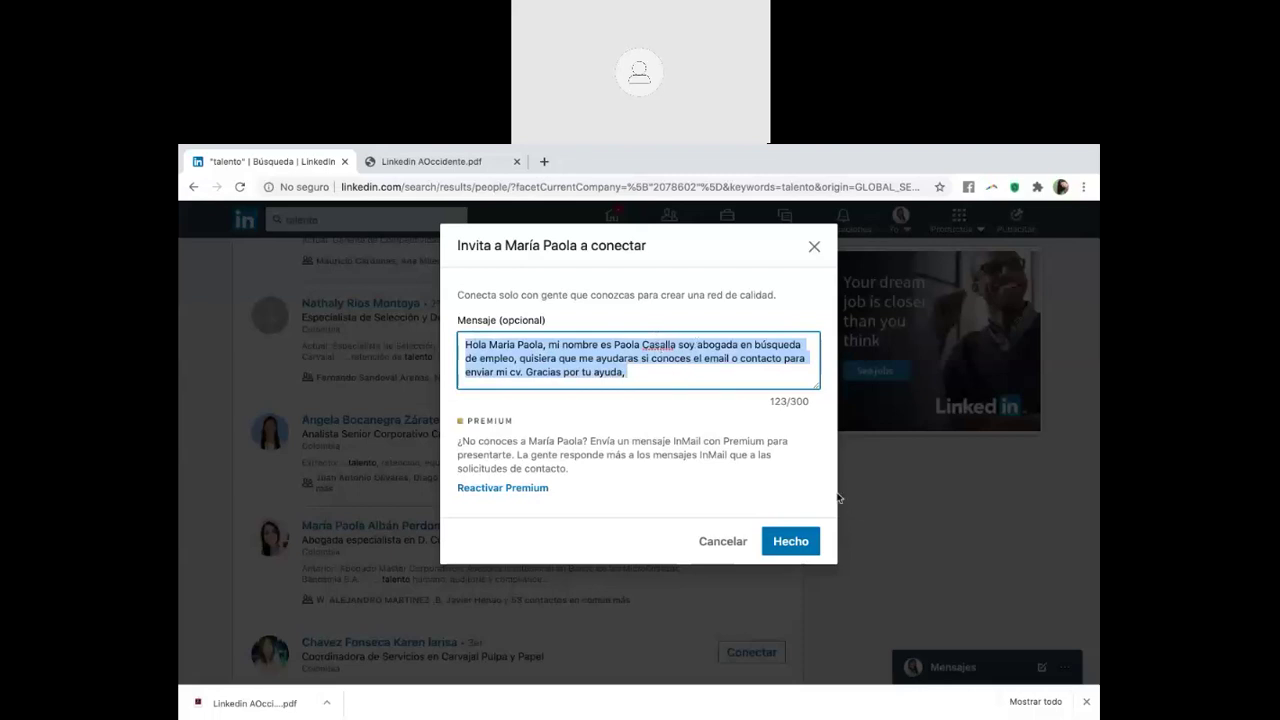
Discard the invitation unsent and return to the LinkedIn home feed
left_click(814, 246)
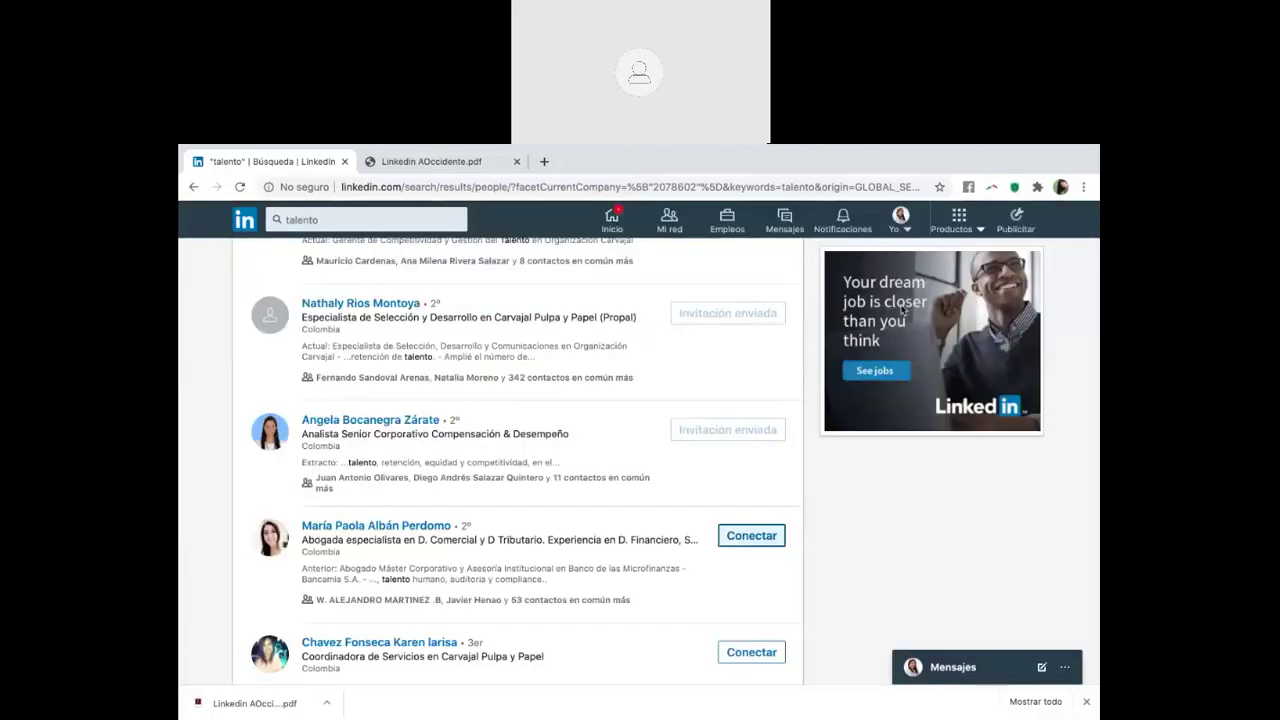
mouse_move(778, 170)
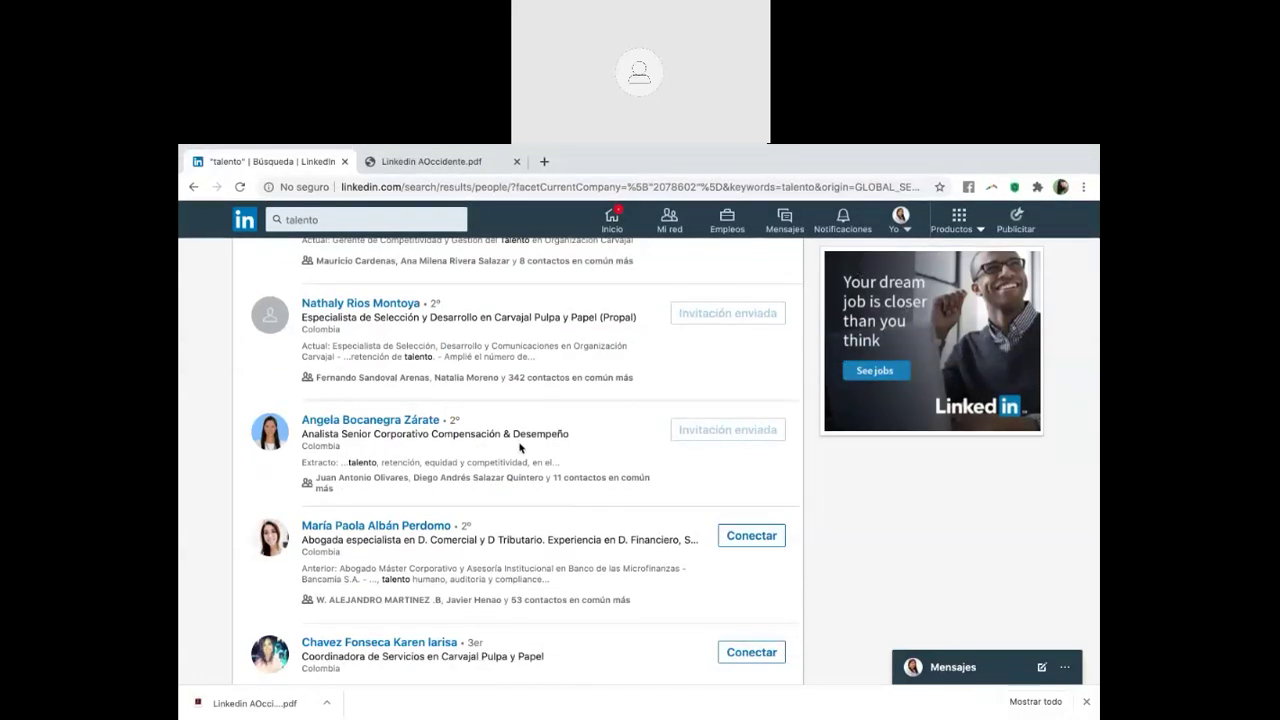
scroll(520, 448, "up", 1)
scroll(515, 410, "up", 1)
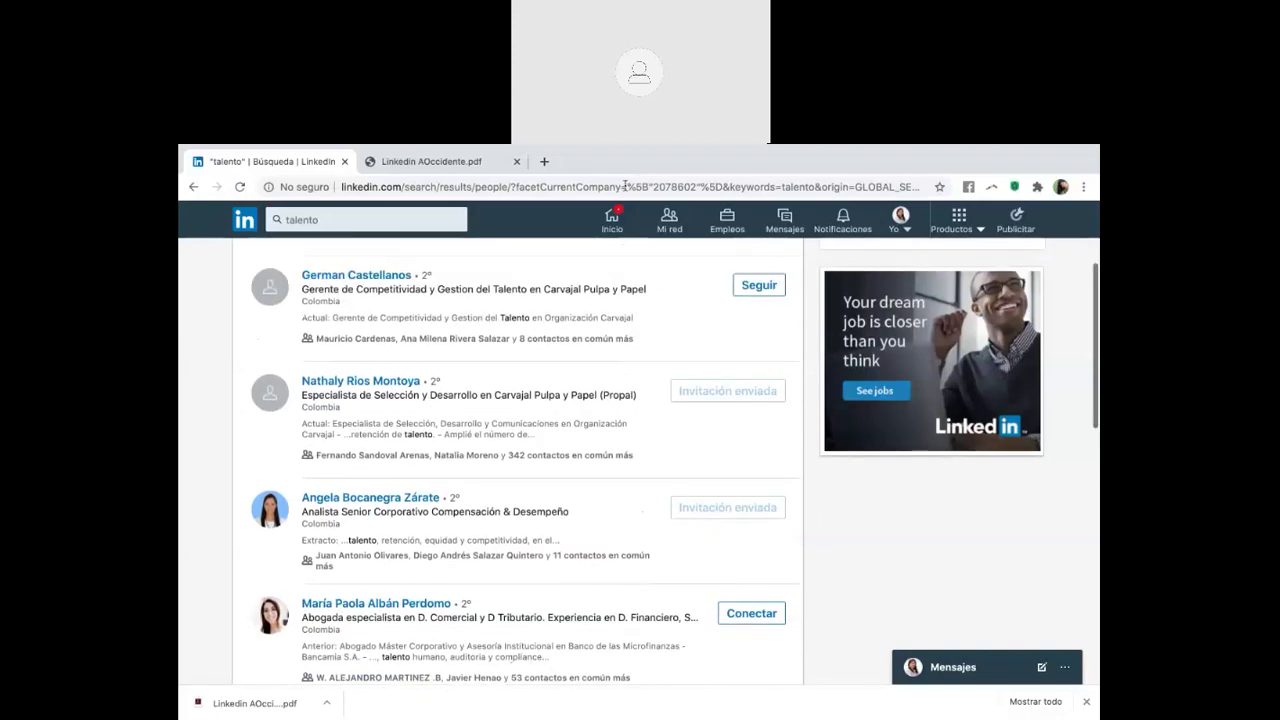
left_click(613, 219)
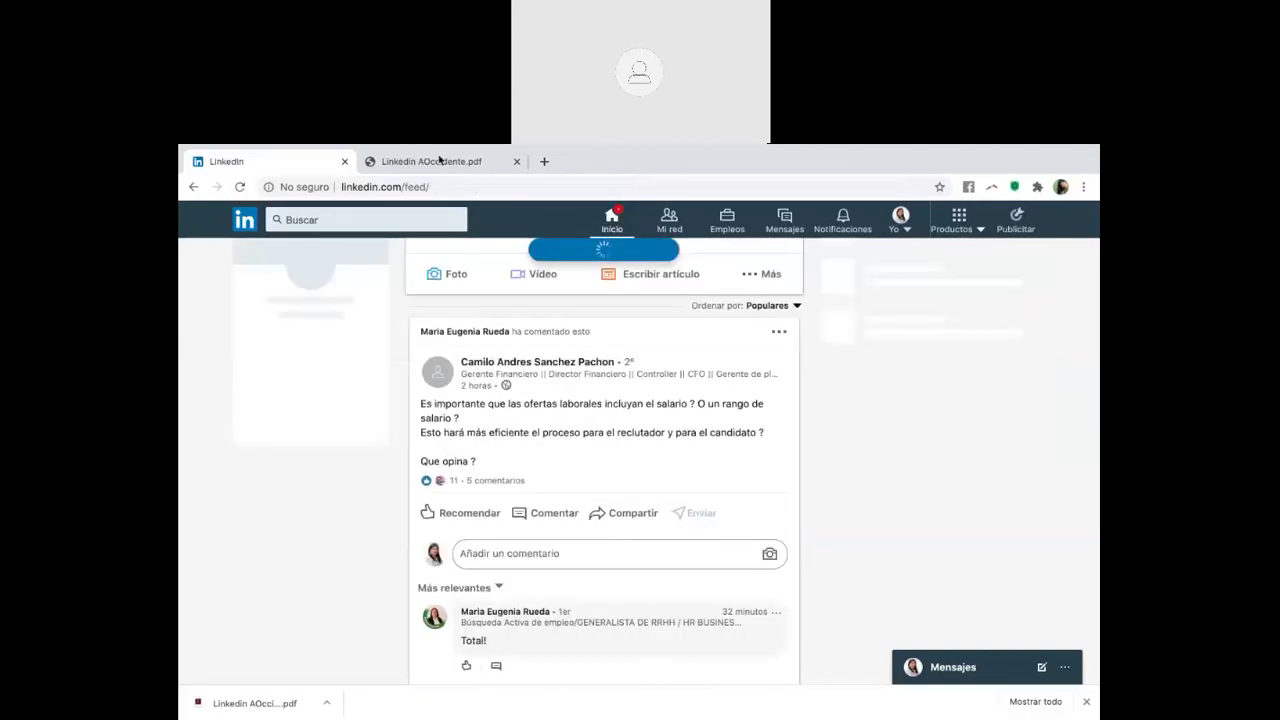
In the Linkedin AOccidente.pdf deck, scroll down to slide 15, '¿Cómo lograr más conexiones en LinkedIn?'
key("ctrl+Tab")
scroll(645, 545, "down", 1)
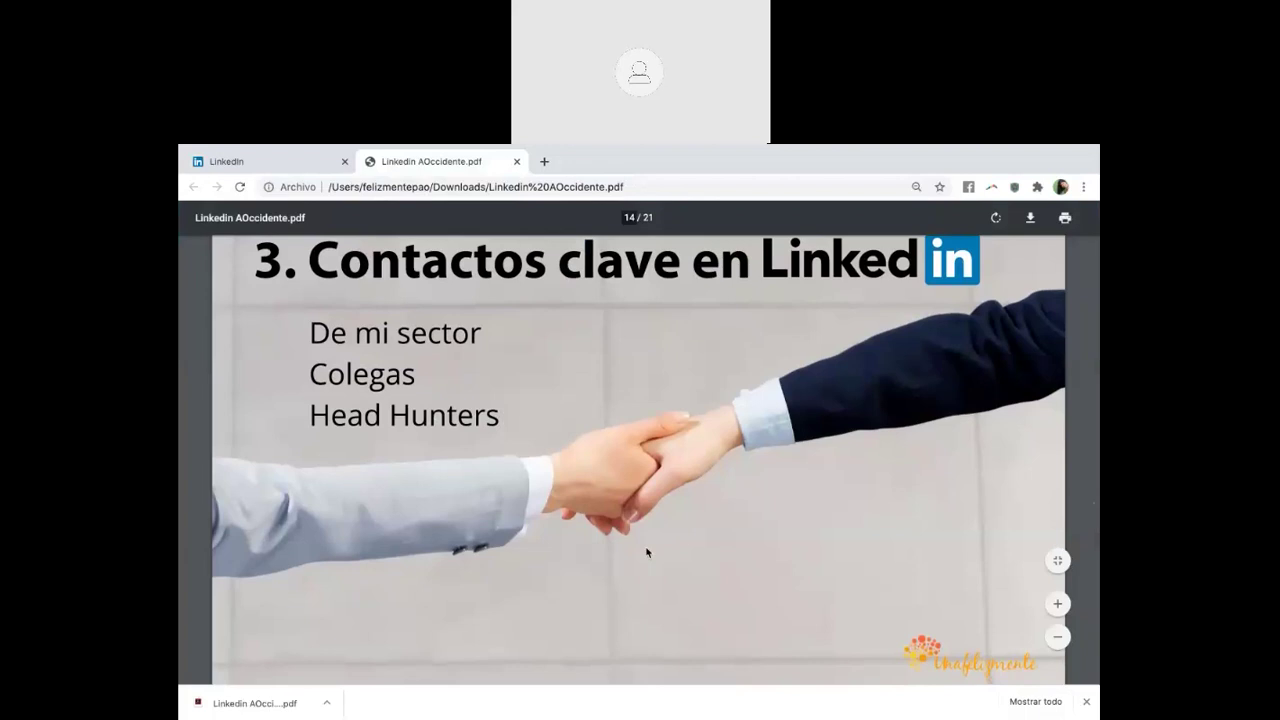
scroll(646, 552, "down", 5)
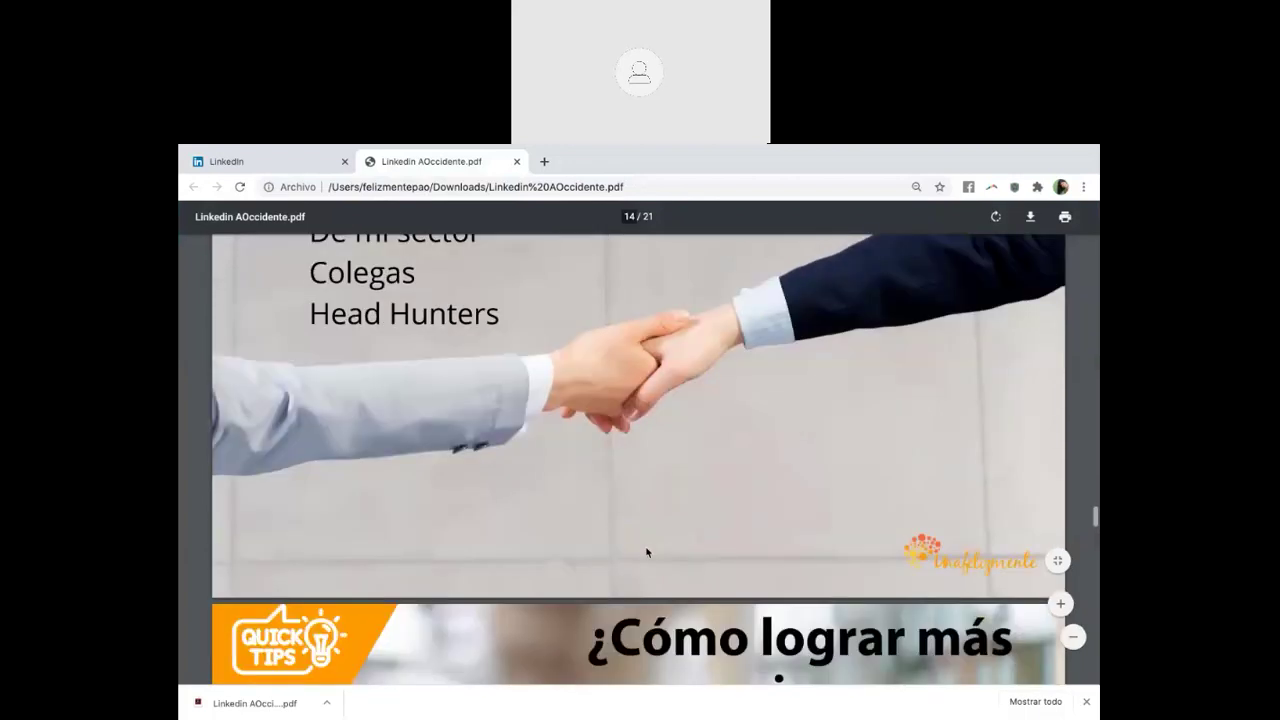
scroll(646, 552, "down", 1)
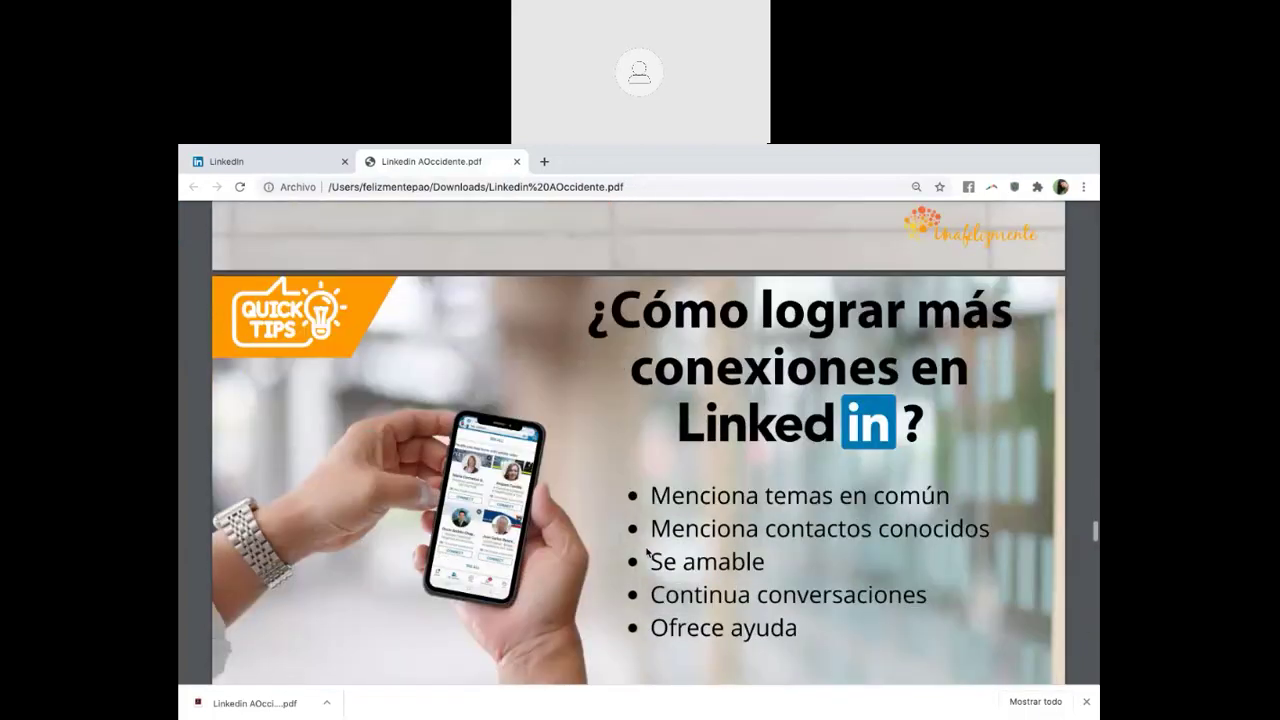
scroll(646, 552, "down", 2)
scroll(646, 552, "down", 1)
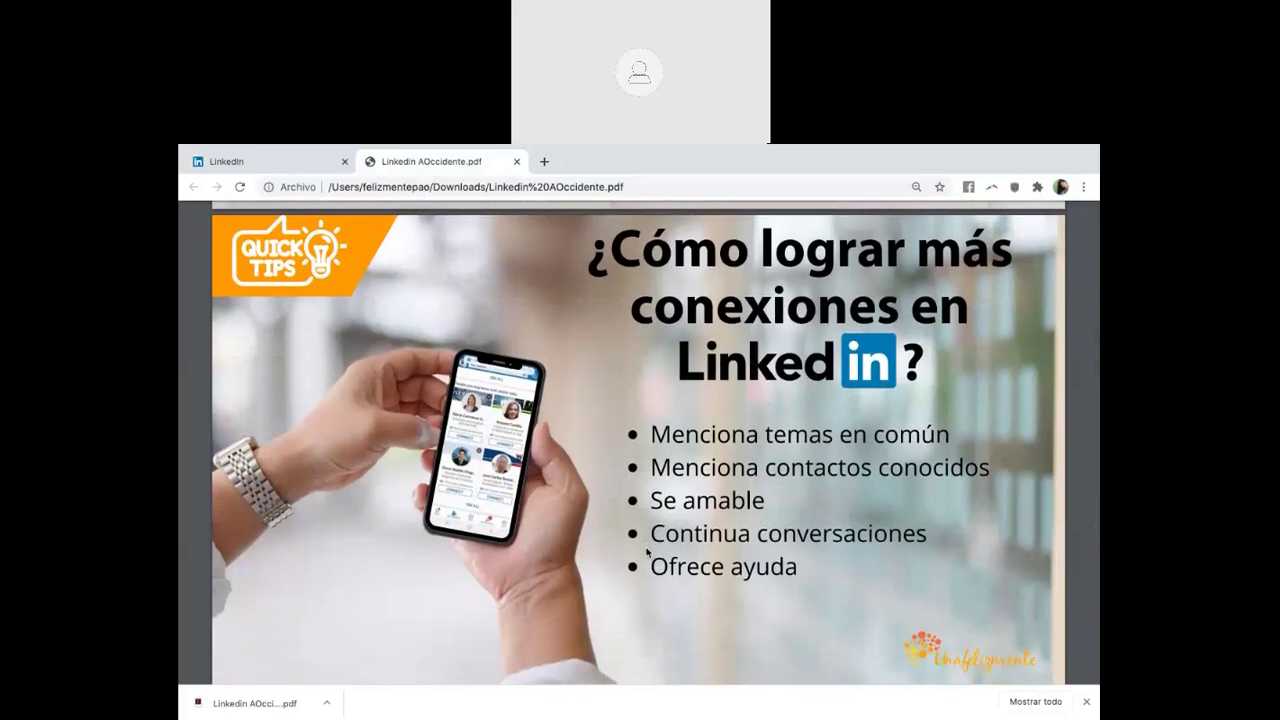